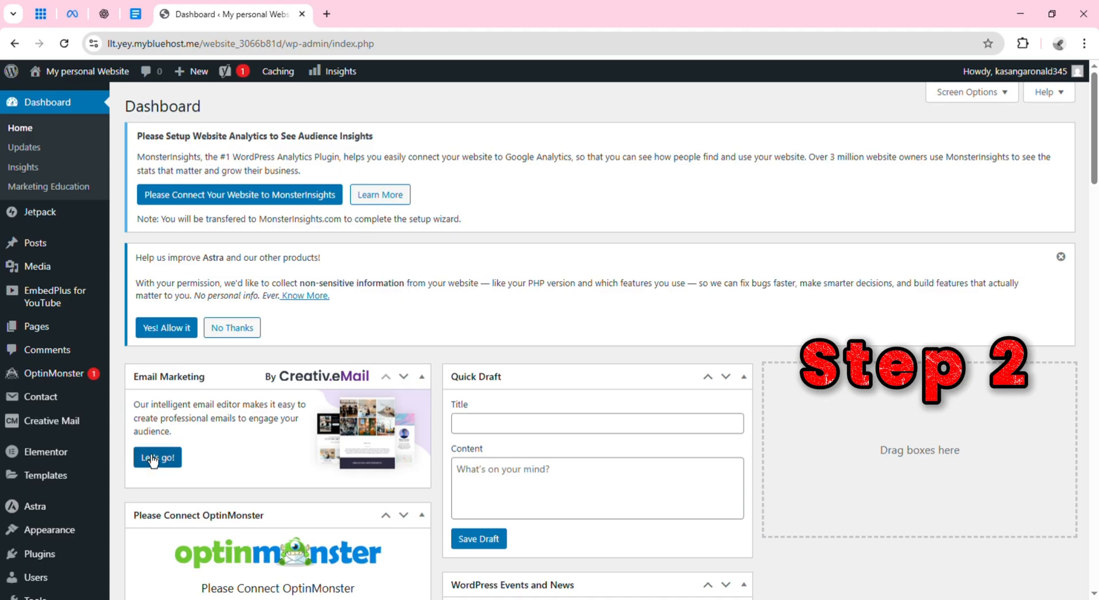
Open the theme customizer for the site from the WordPress dashboard.
mouse_move(51, 564)
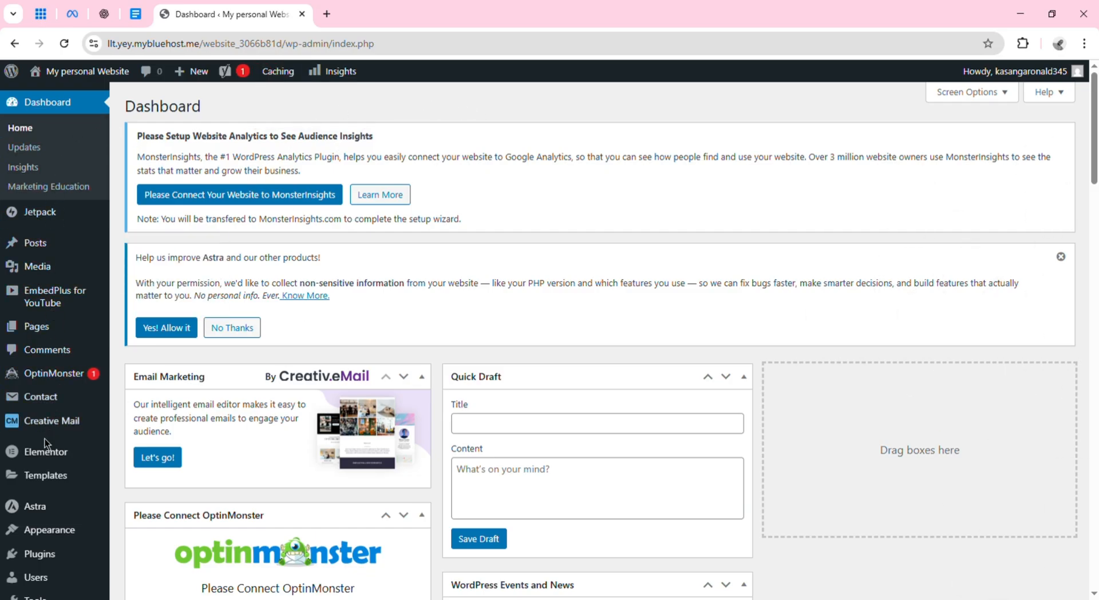
mouse_move(62, 541)
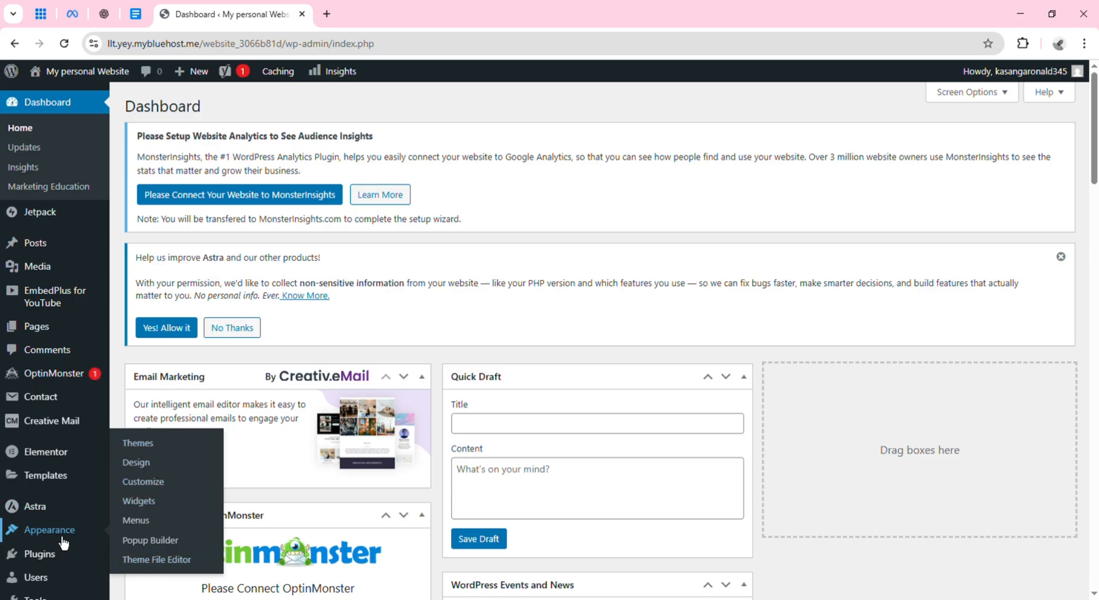
left_click(153, 497)
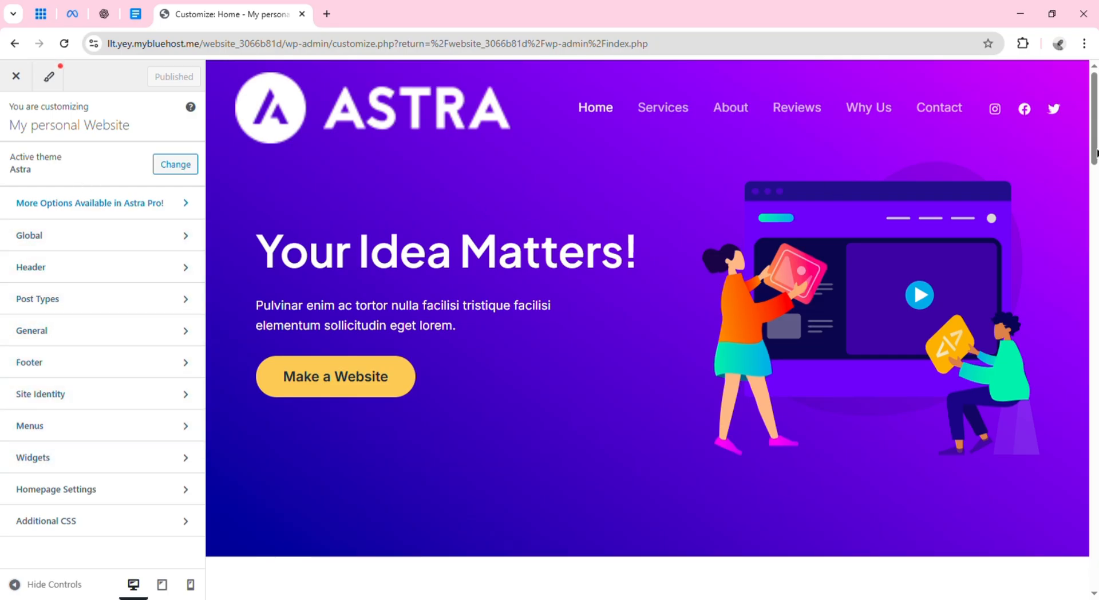
mouse_move(1097, 152)
left_mouse_down()
mouse_move(1096, 572)
mouse_move(1095, 144)
left_mouse_up()
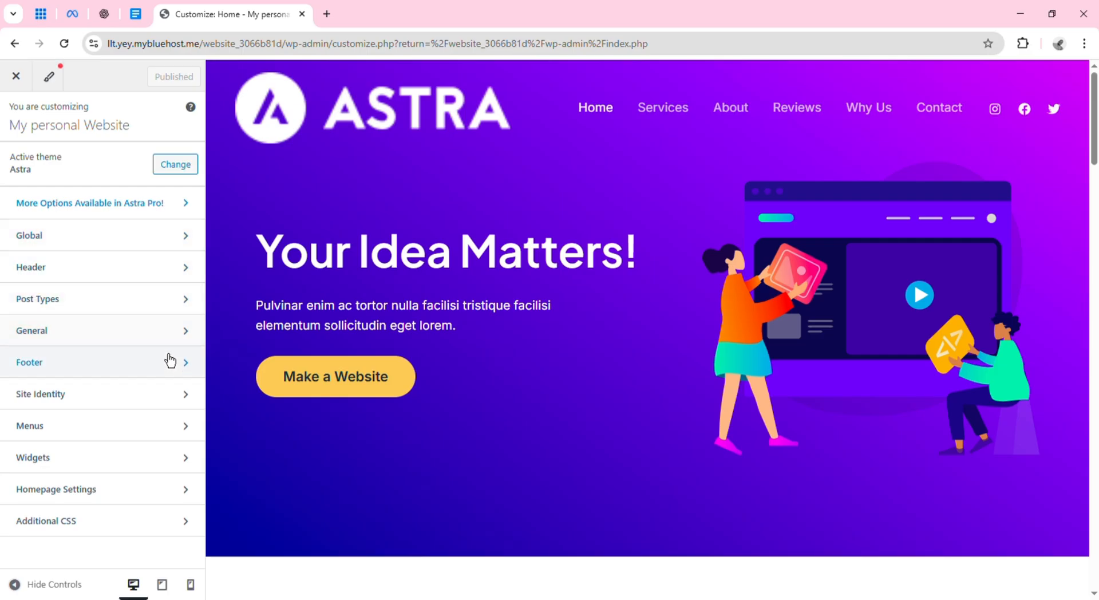
Open the Site Title & Logo settings of the site header after a brief look at the Global options.
left_click(191, 246)
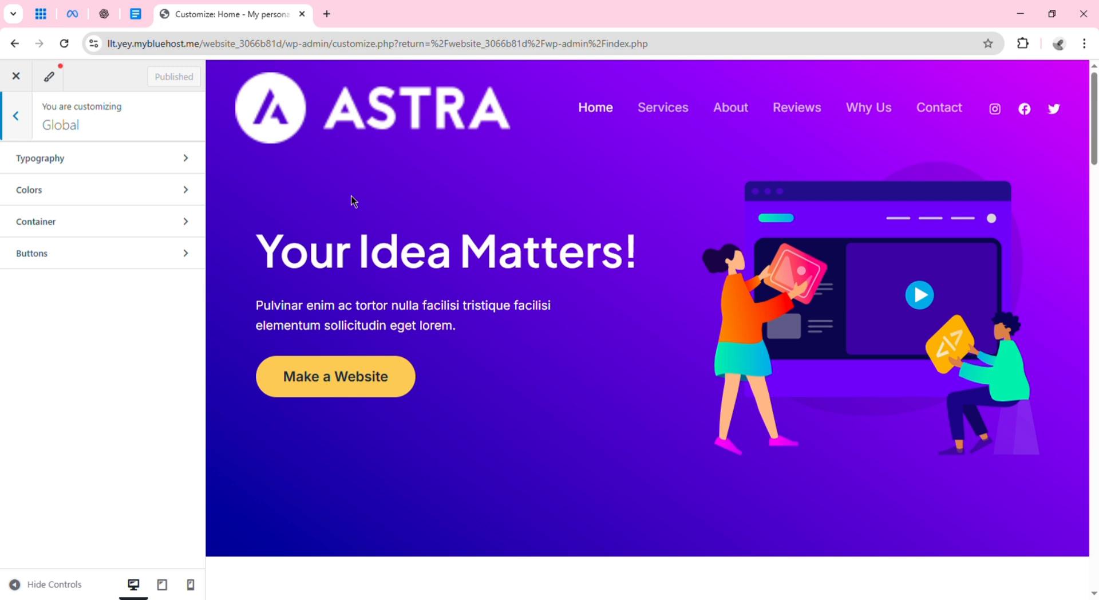
left_click(23, 132)
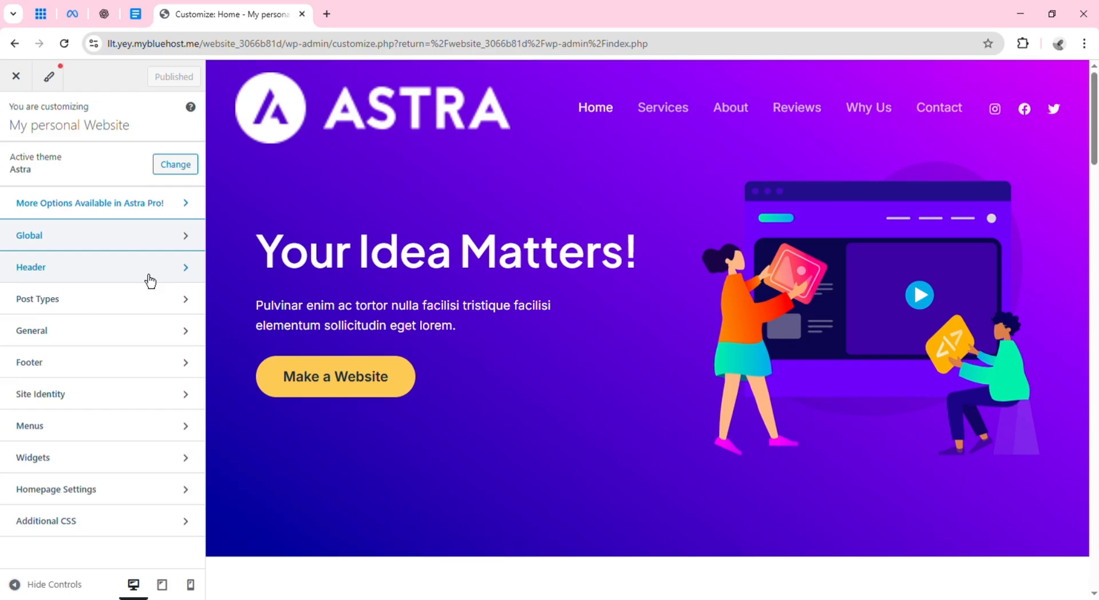
left_click(194, 279)
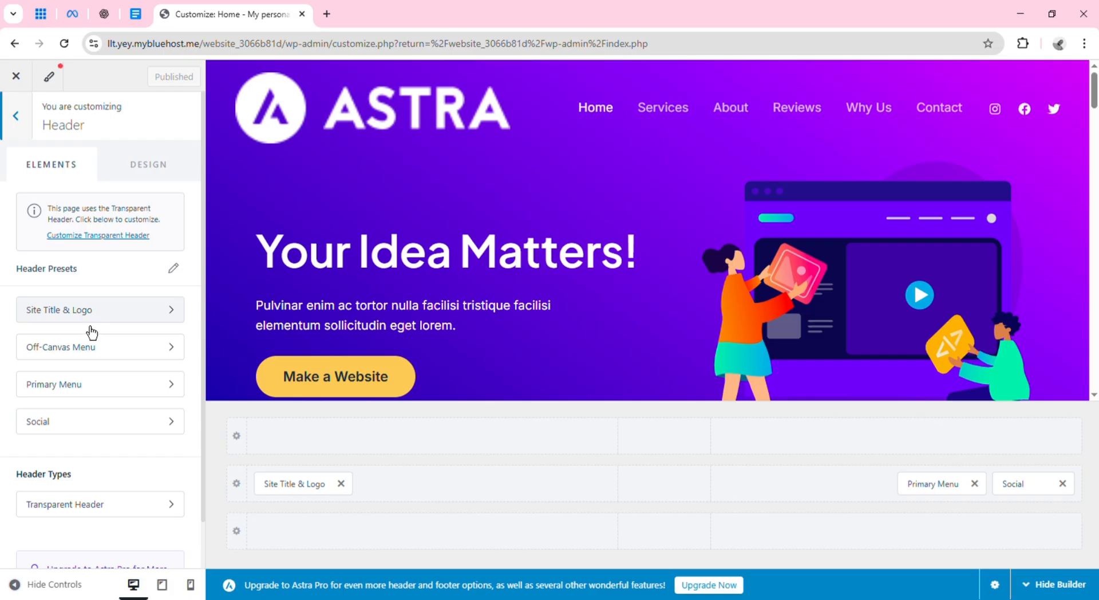
left_click(82, 309)
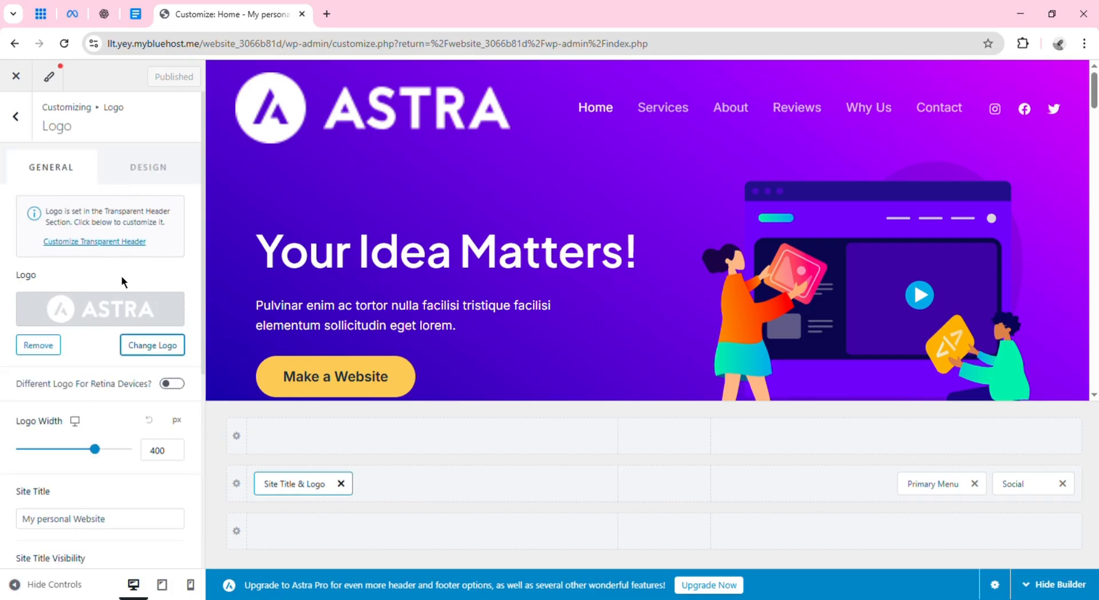
left_click(109, 316)
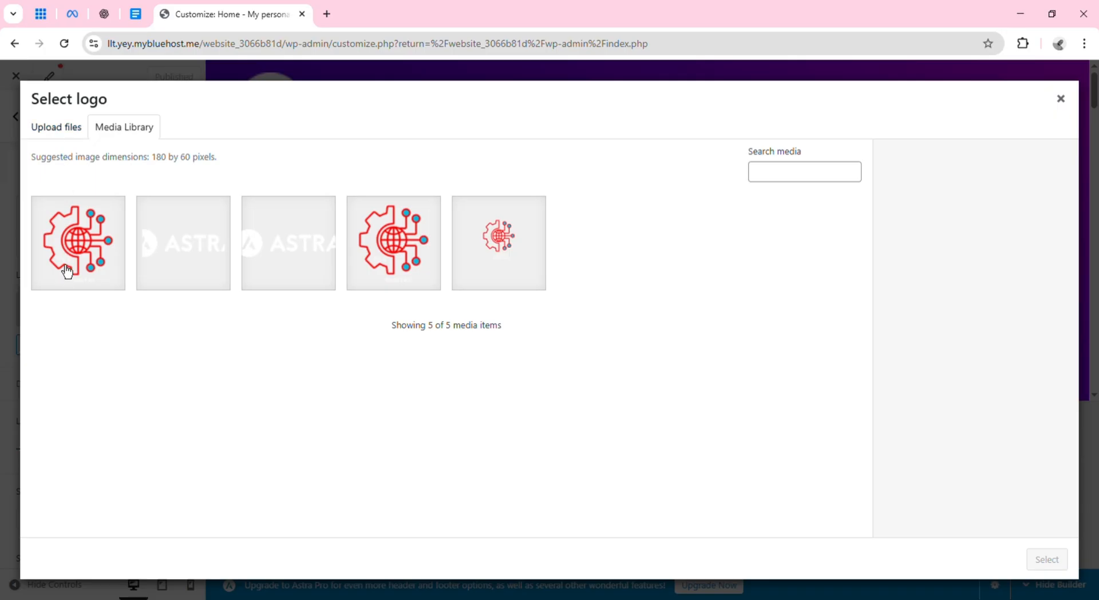
left_click(75, 136)
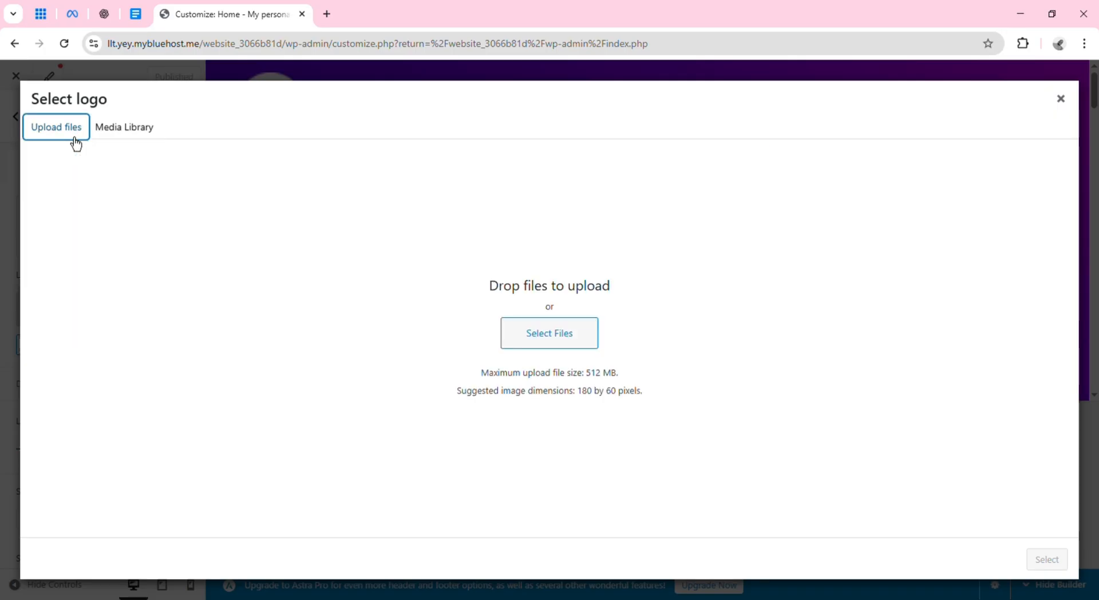
left_click(544, 335)
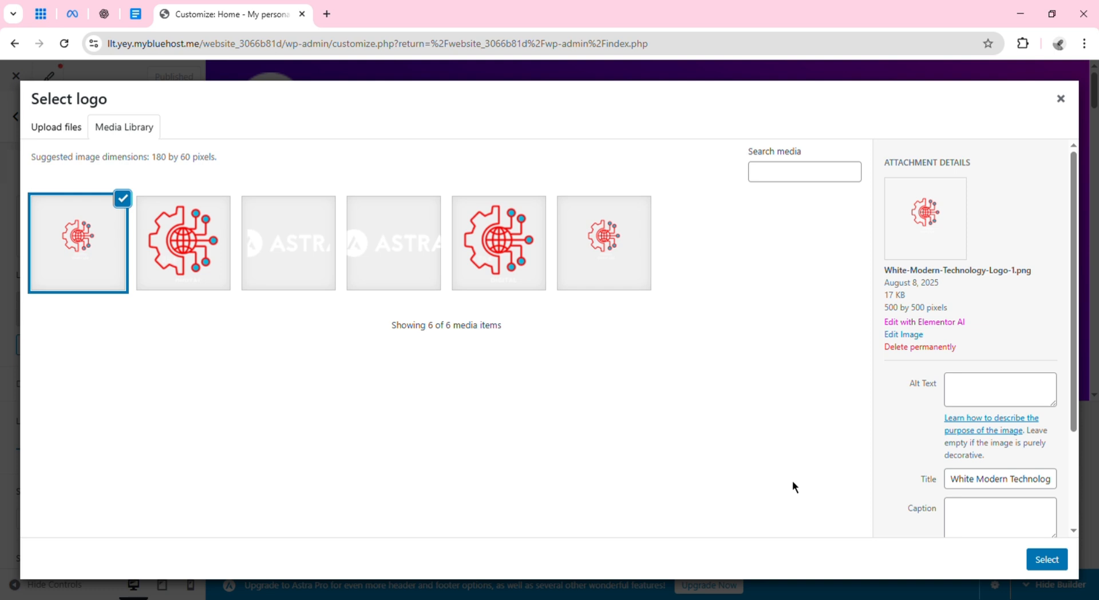
left_click(1053, 573)
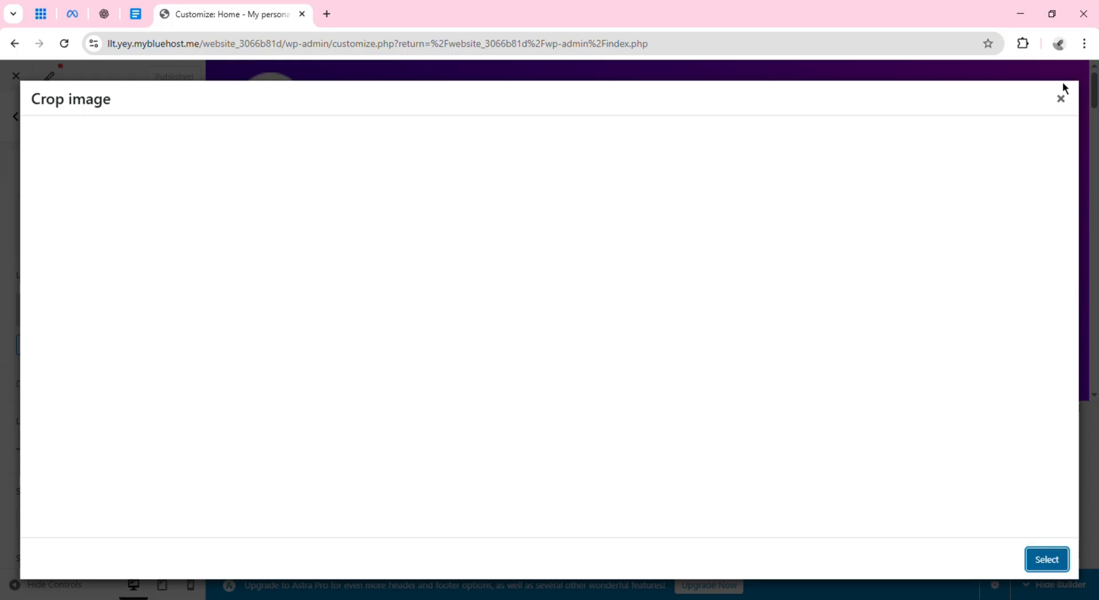
left_click(1062, 100)
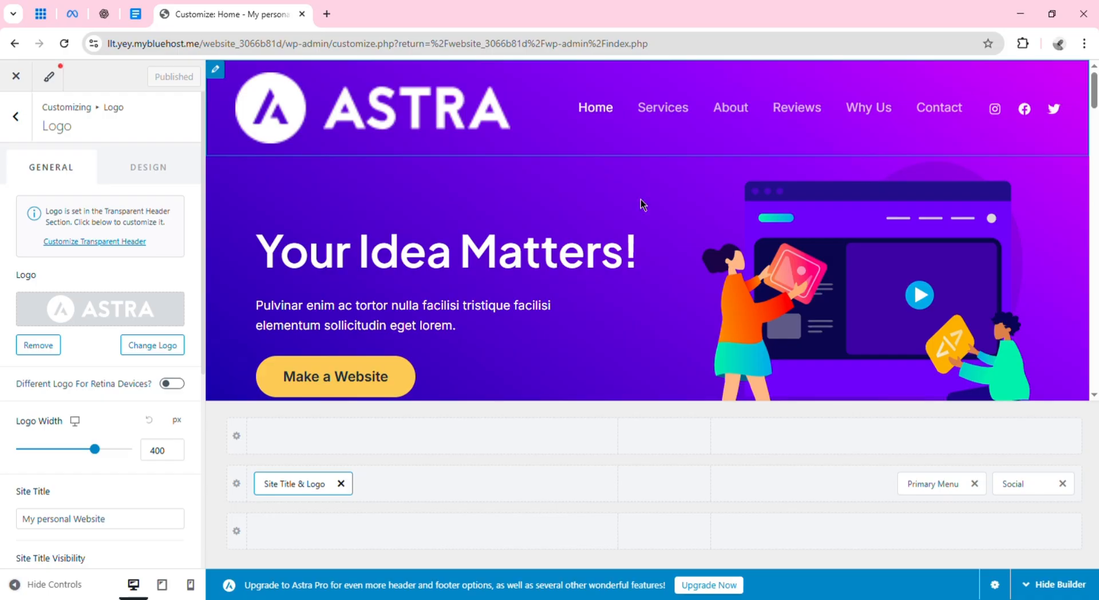
Upload the White Modern Technology Logo image and set it as the site logo, skipping cropping.
left_click(122, 326)
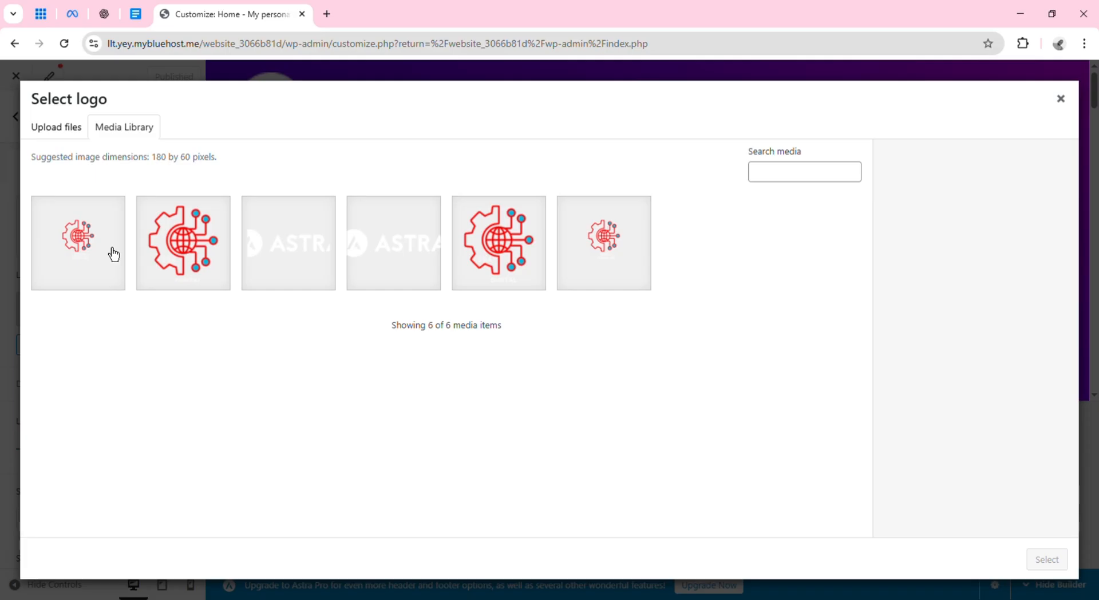
left_click(68, 136)
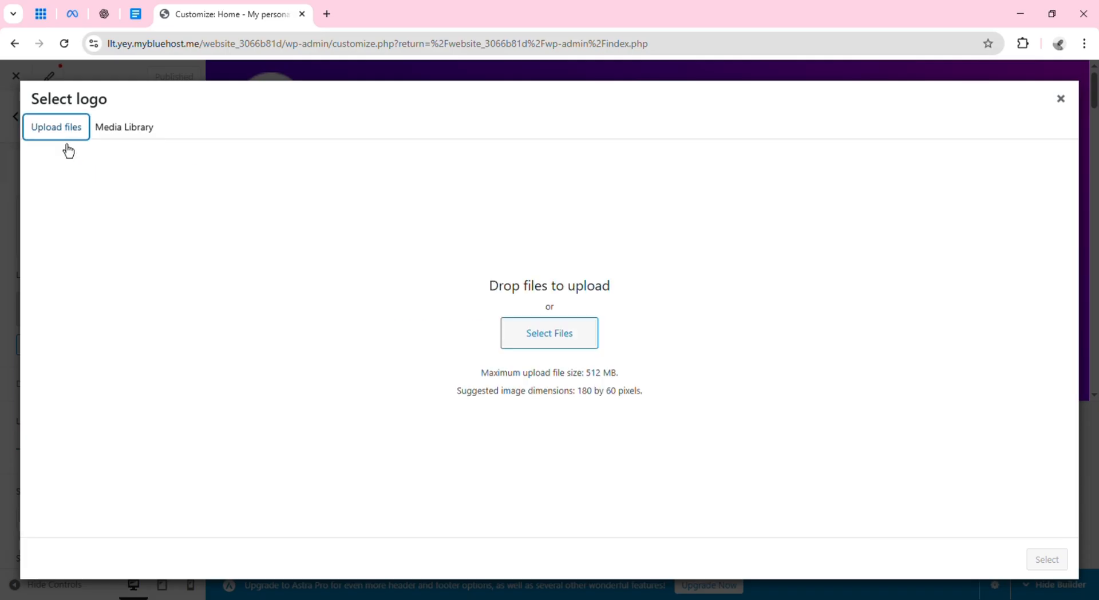
left_click(525, 342)
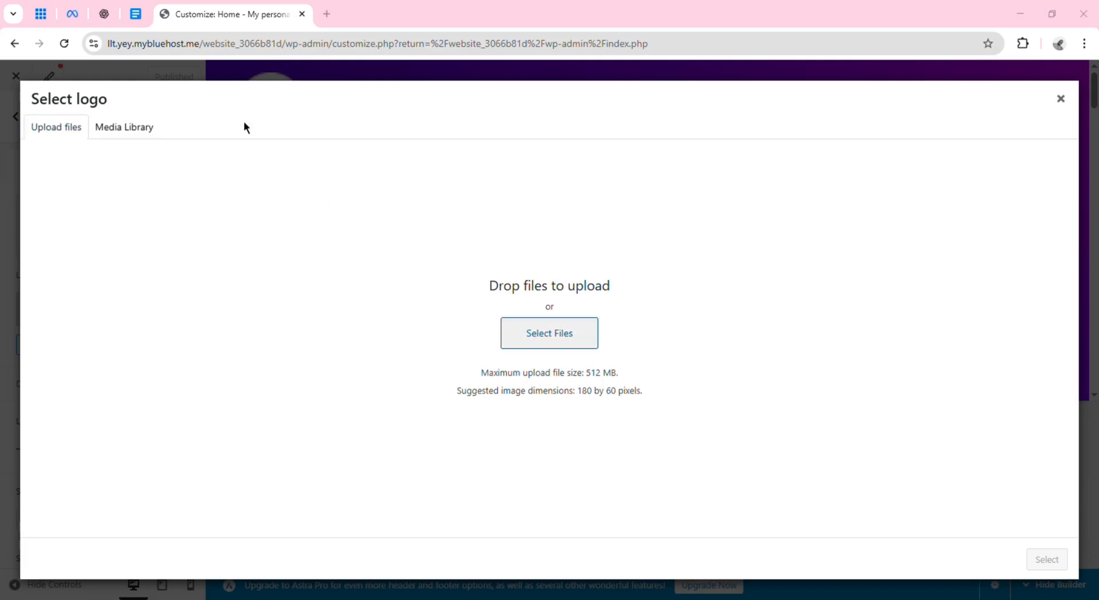
left_click(431, 313)
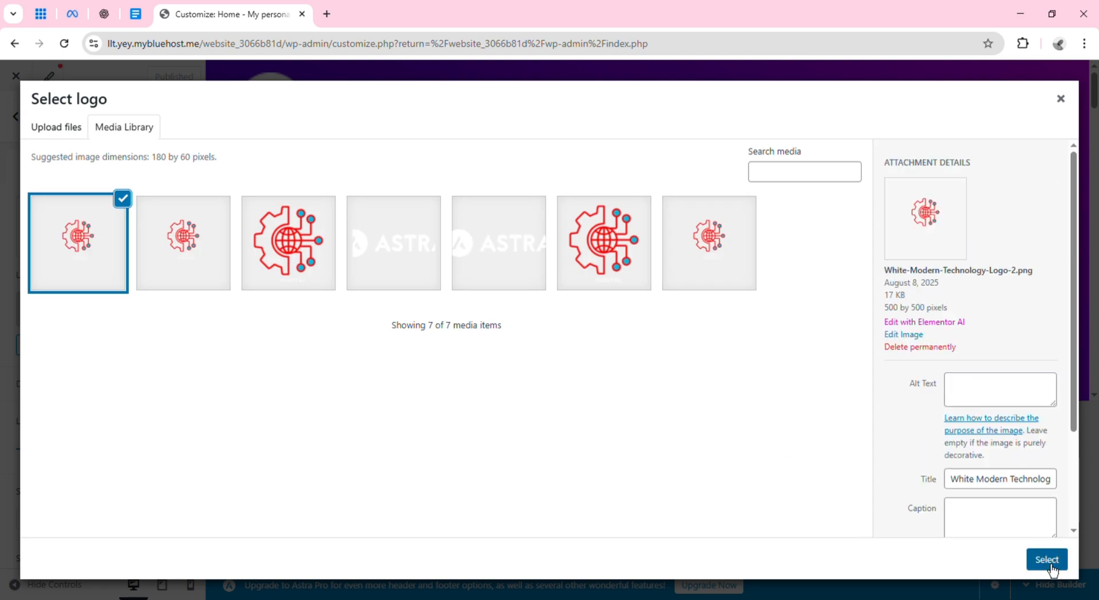
left_click(1047, 561)
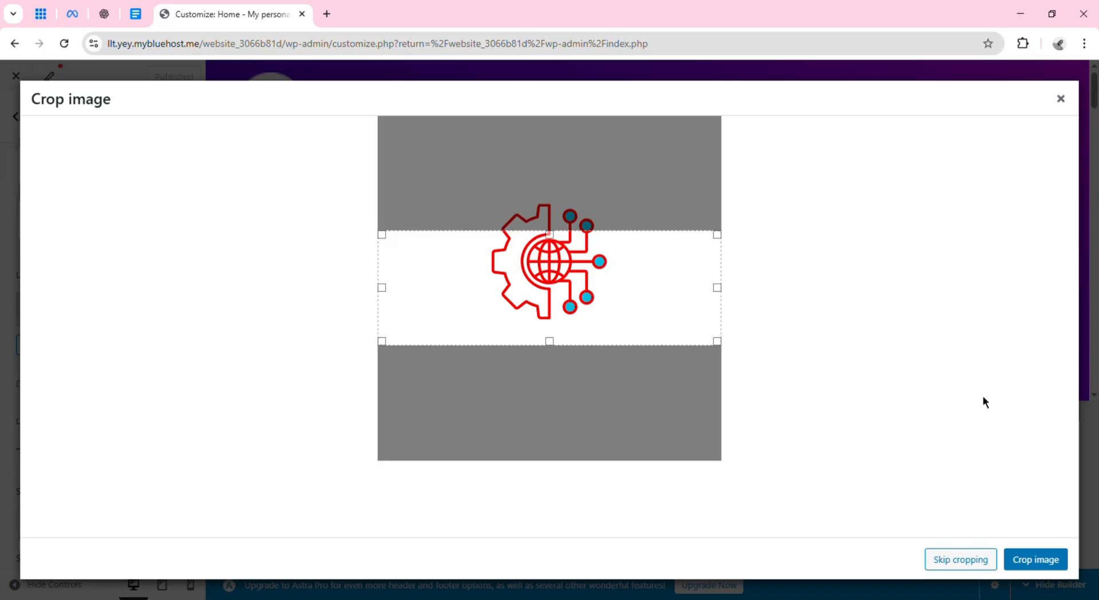
left_click(966, 565)
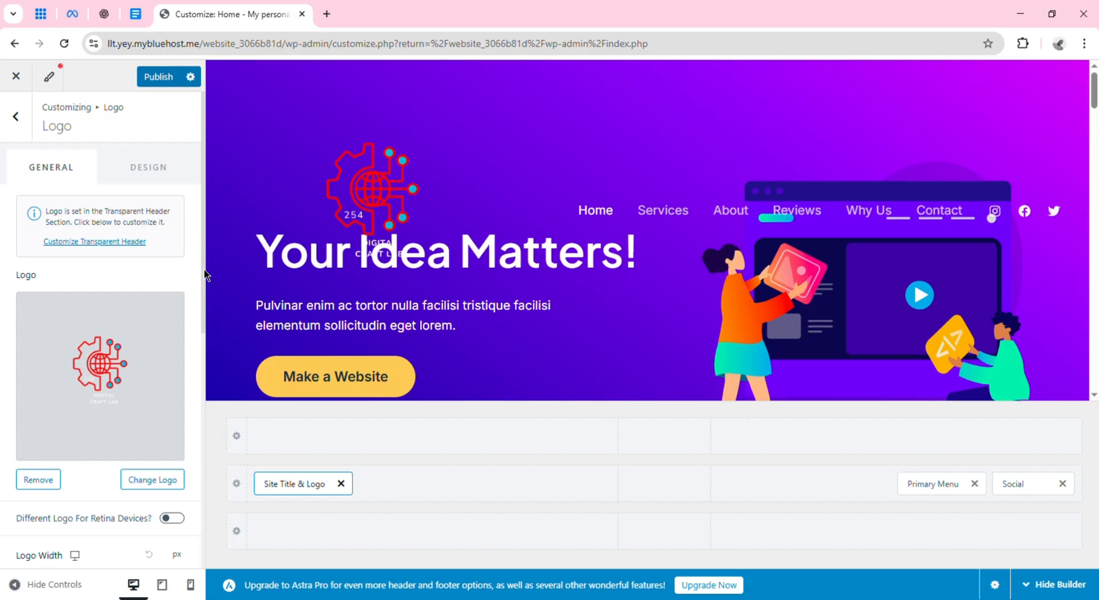
Reduce the desktop logo width to 190 px.
left_click_drag(204, 275, 201, 350)
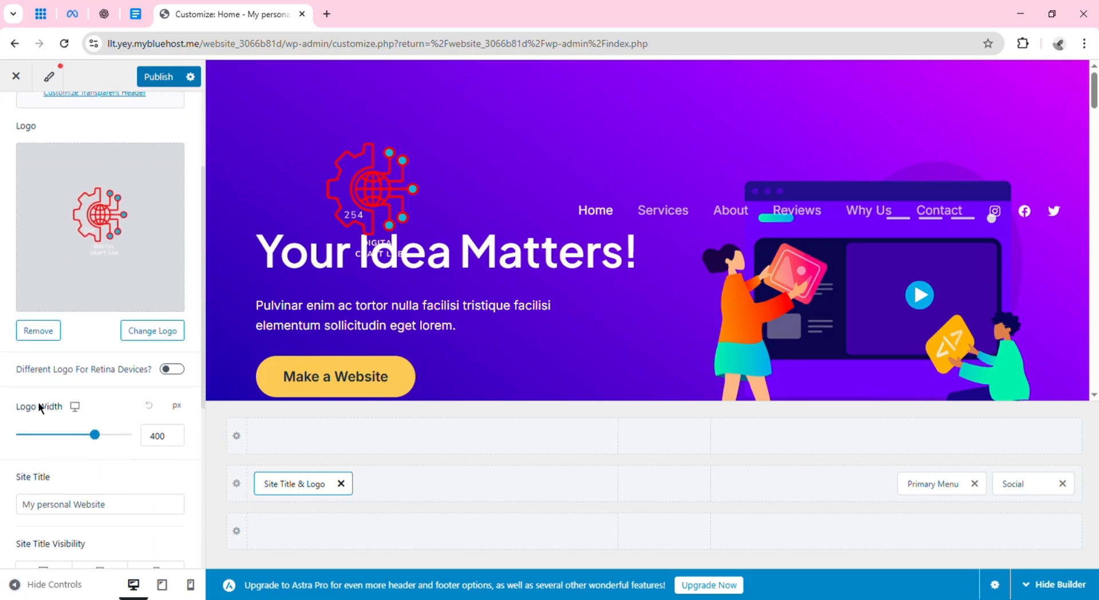
left_click(172, 439)
left_click_drag(105, 446, 64, 446)
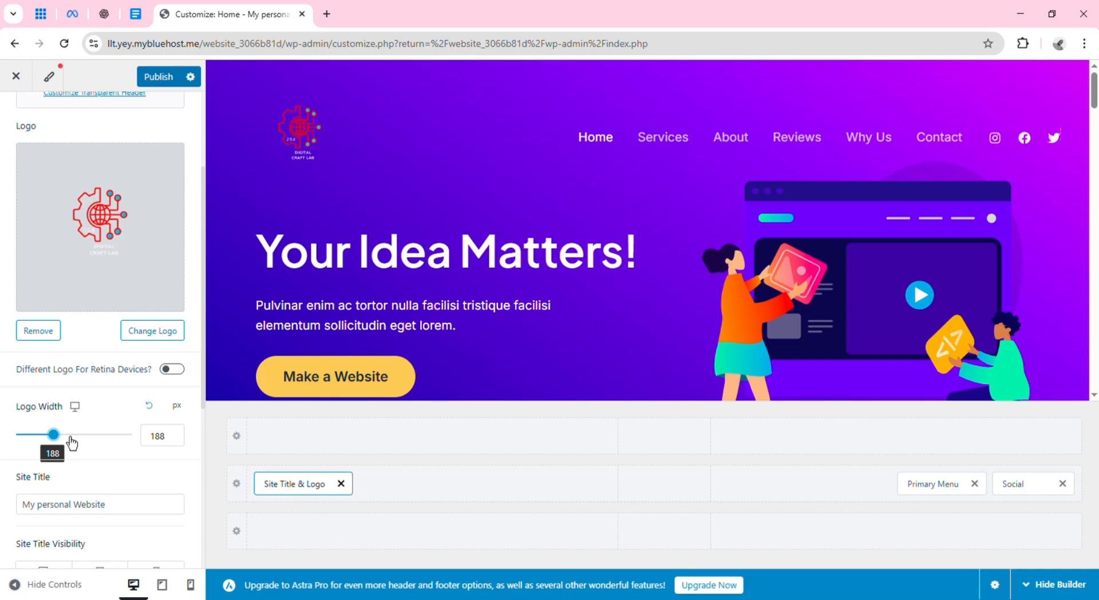
left_click(173, 432)
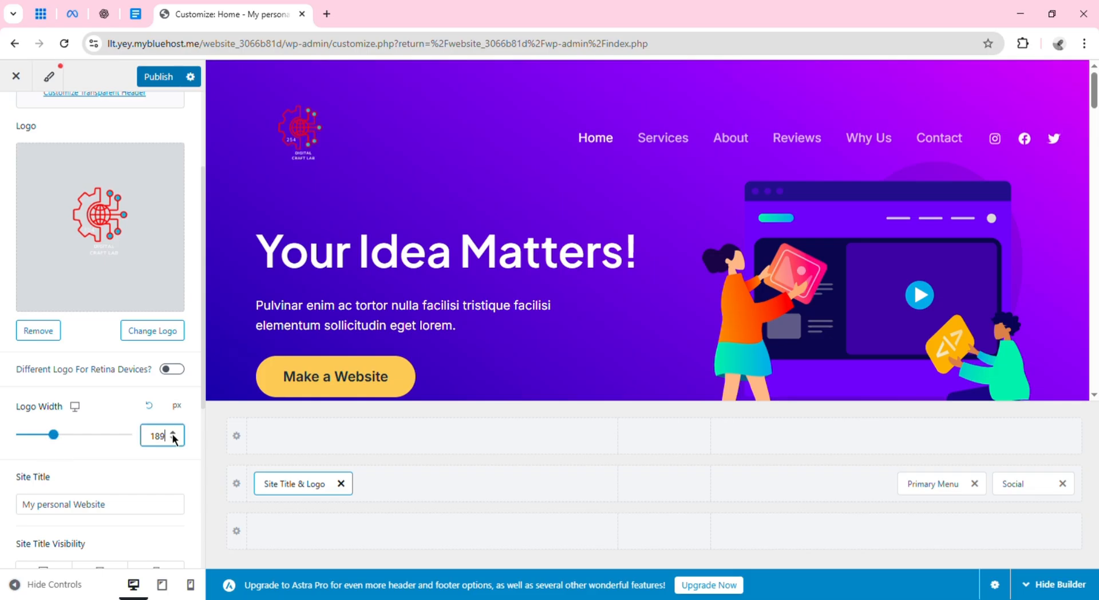
left_click(172, 432)
left_click(173, 432)
left_click(173, 432)
left_click(173, 432)
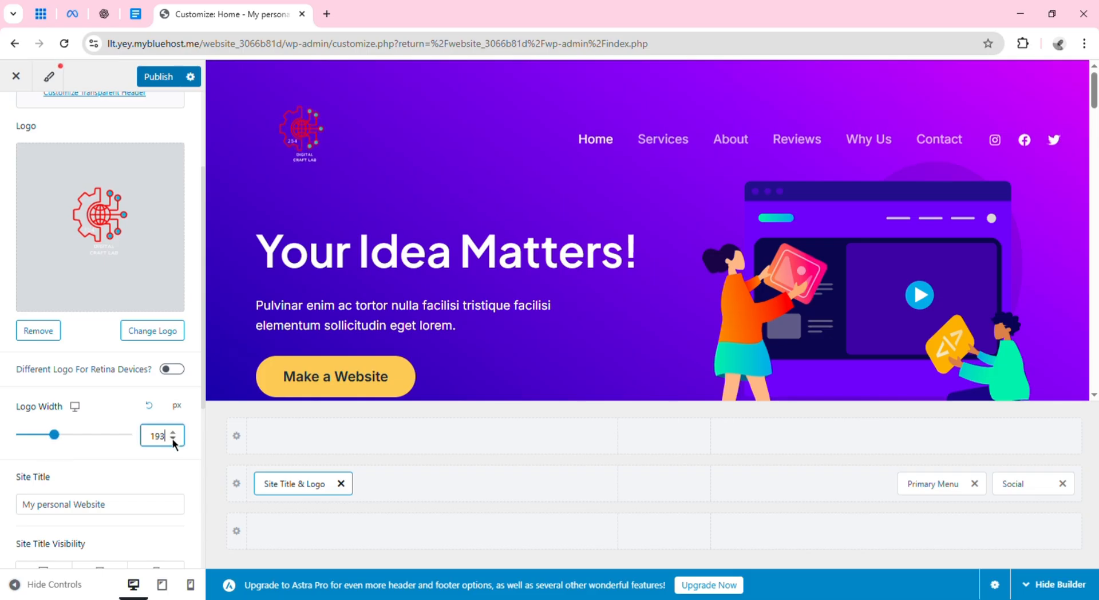
left_click(173, 438)
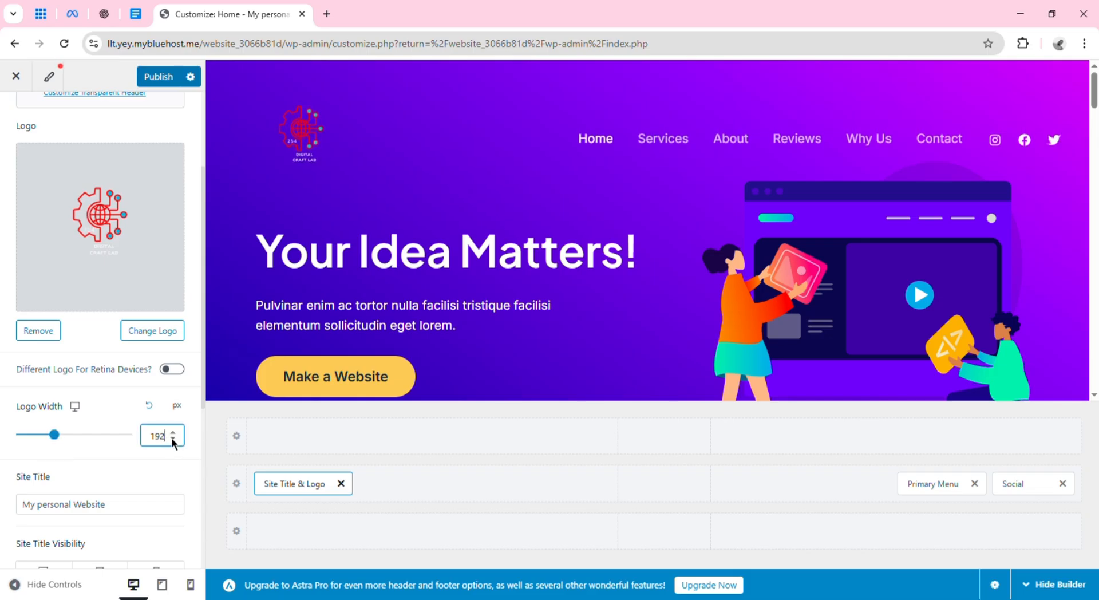
left_click(173, 438)
left_click(173, 438)
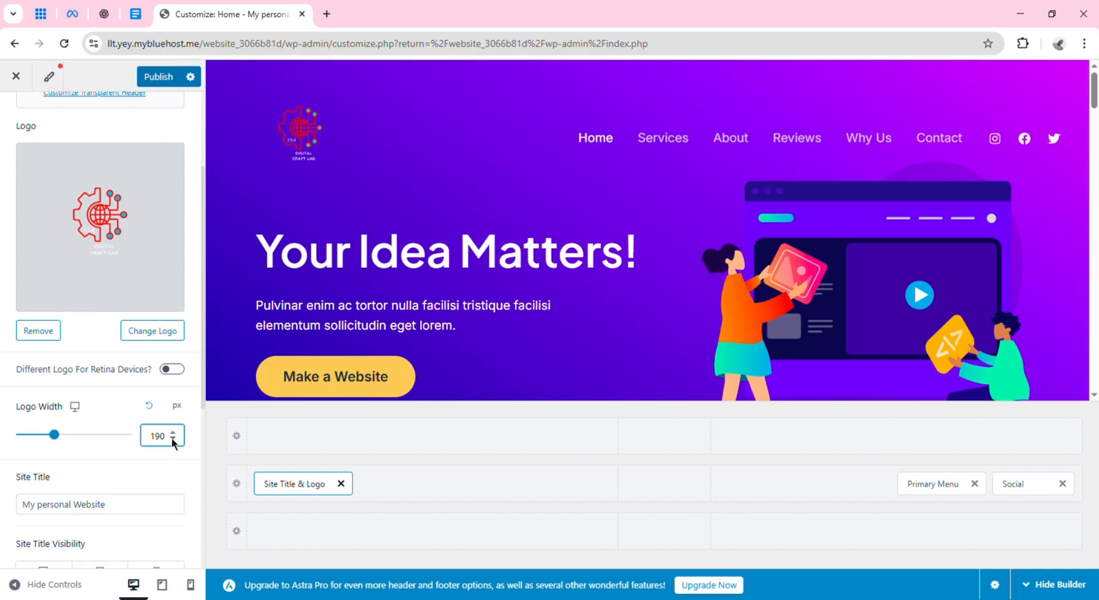
Replace the site title with "Digital craft lab".
left_click(143, 517)
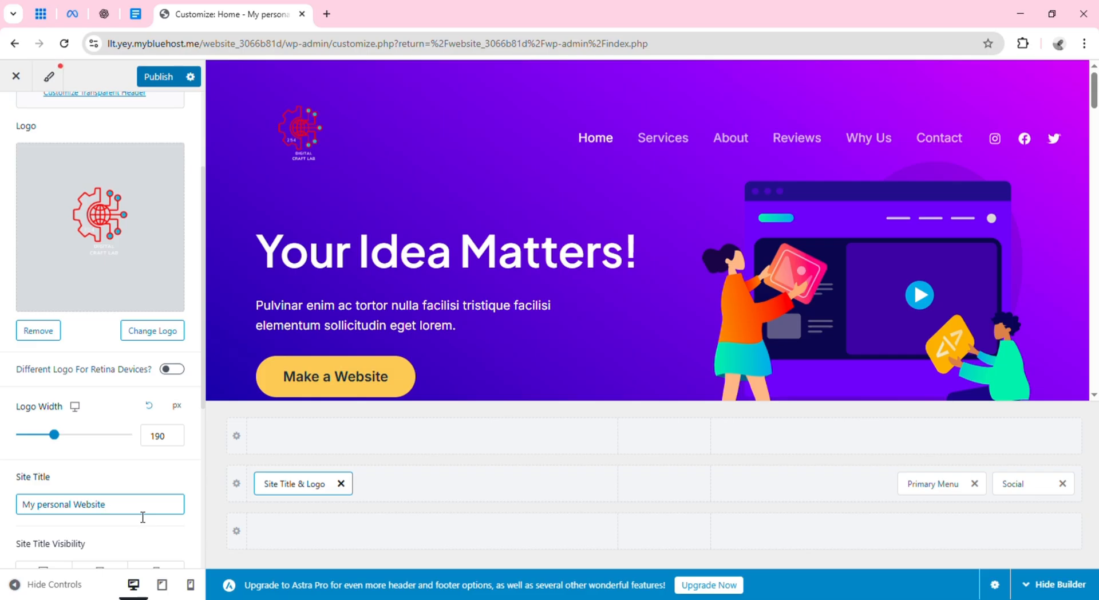
key("ctrl+a")
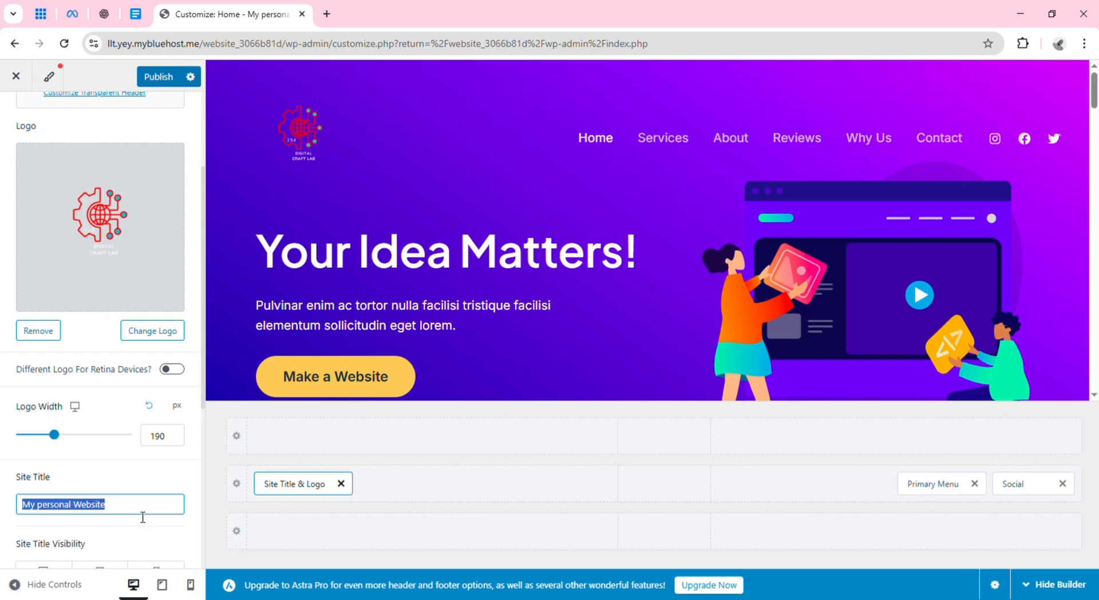
type("Digi")
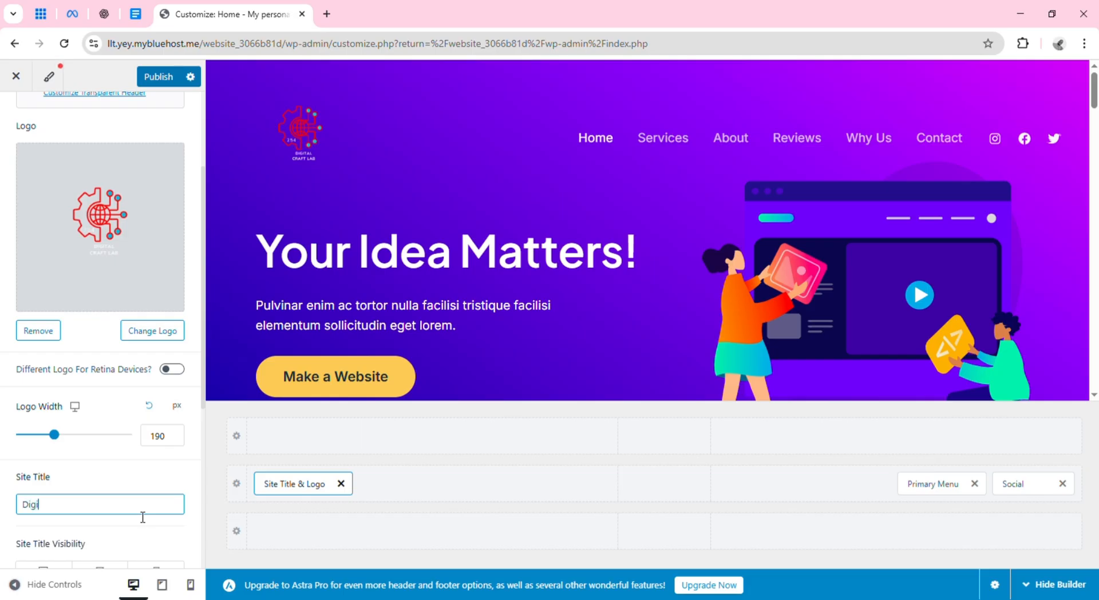
type("tal craft lab")
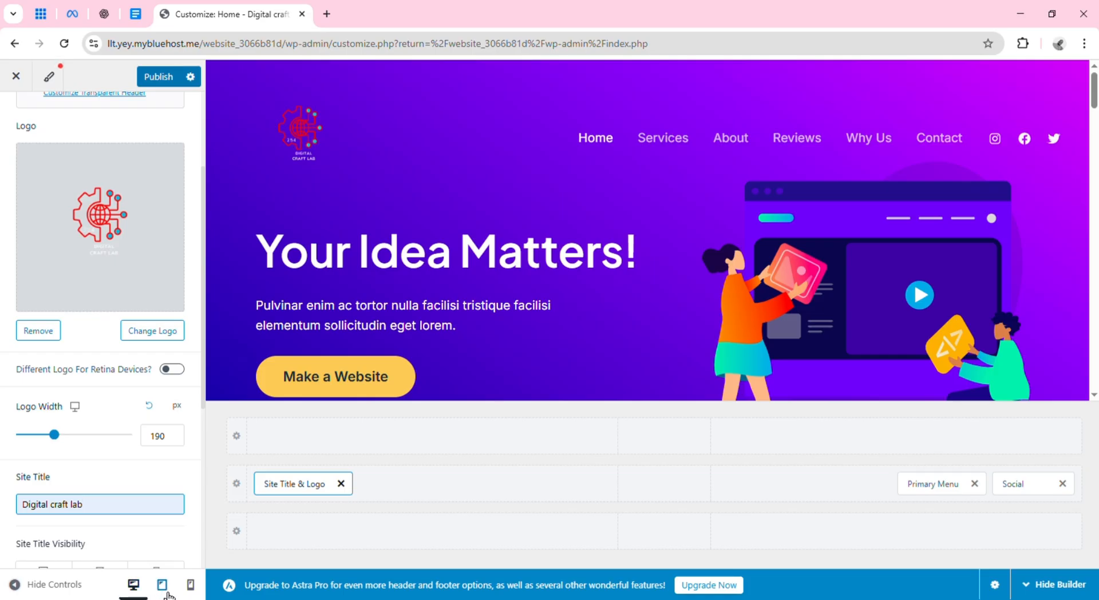
Preview the page with the new logo in the tablet and mobile layouts.
left_click(168, 593)
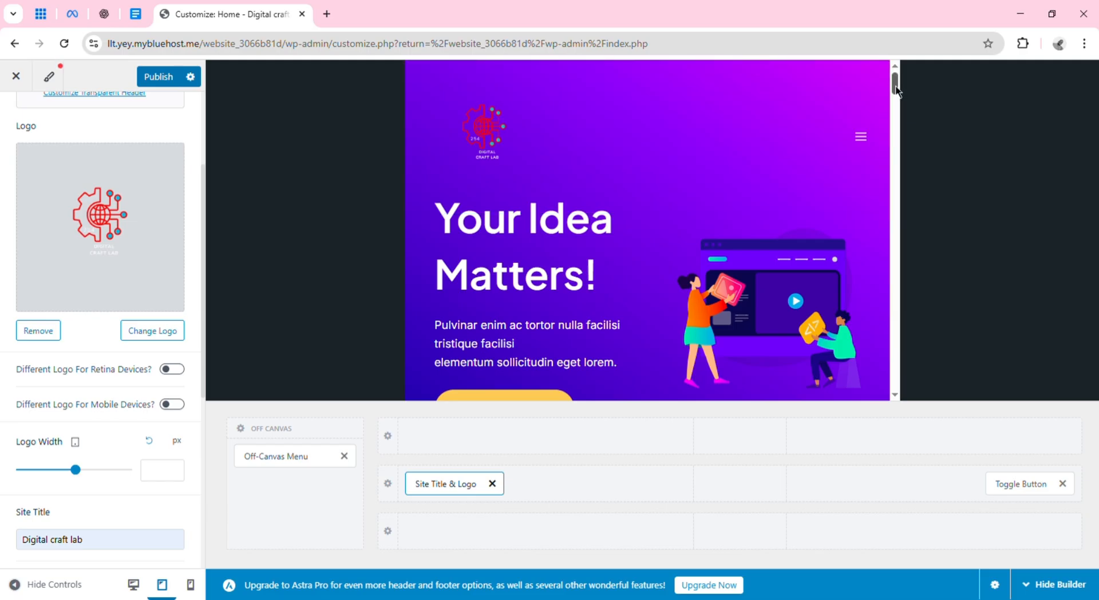
mouse_move(897, 89)
left_mouse_down()
mouse_move(896, 296)
mouse_move(889, 89)
left_mouse_up()
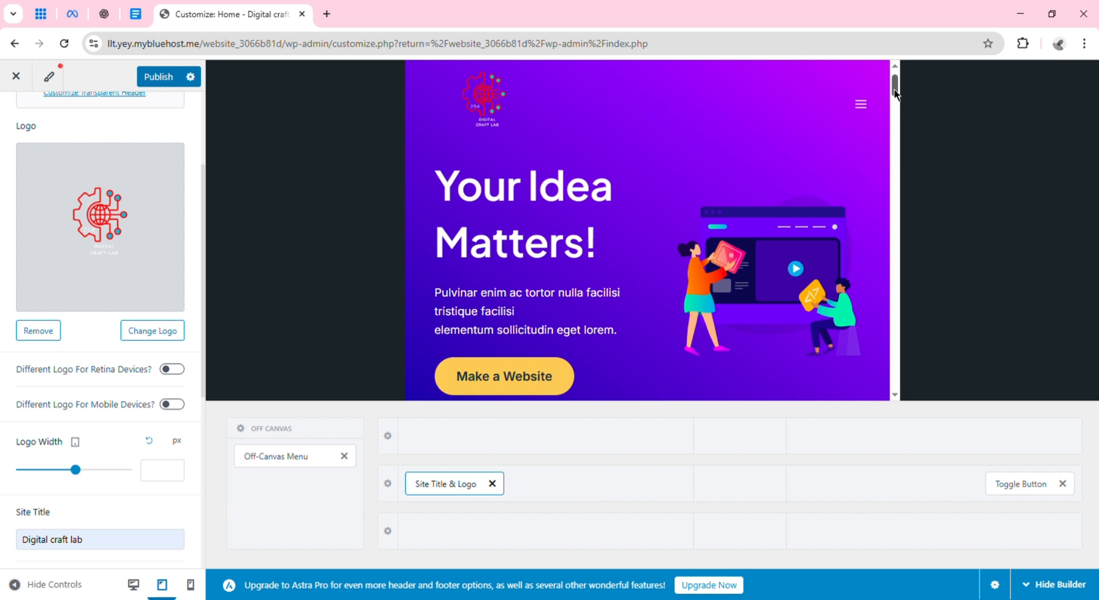
left_click_drag(895, 94, 895, 91)
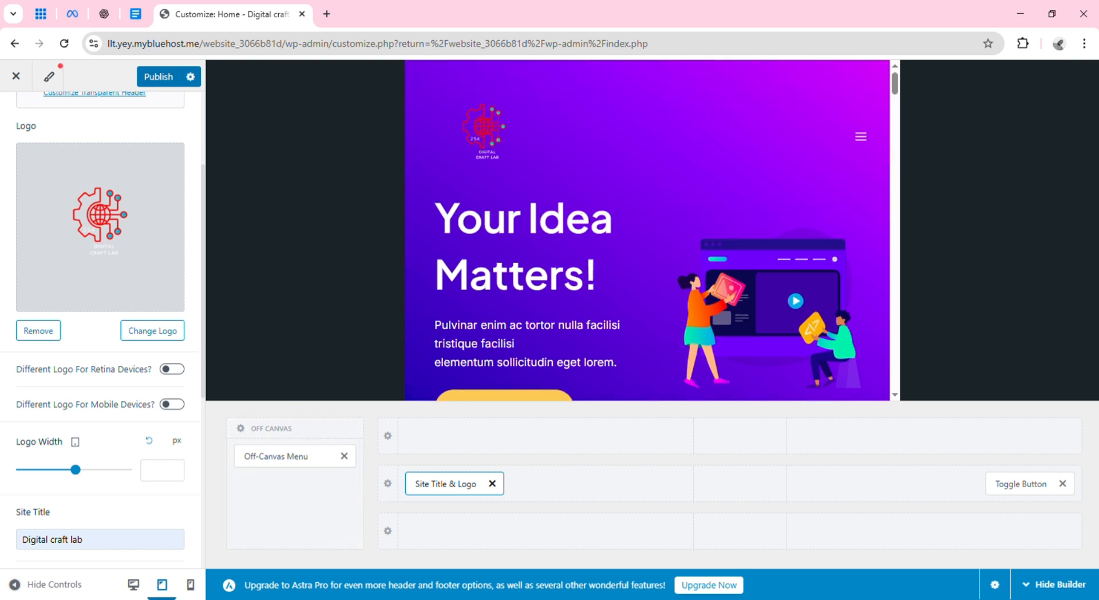
left_click(191, 586)
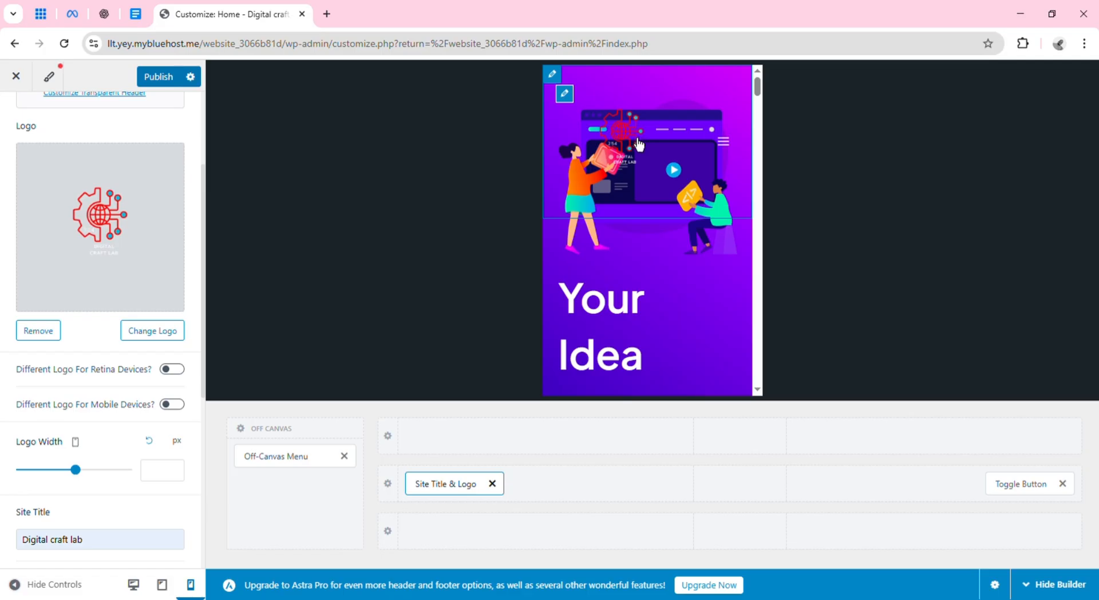
Return the preview to the desktop layout and publish the logo and site title changes.
left_click(146, 589)
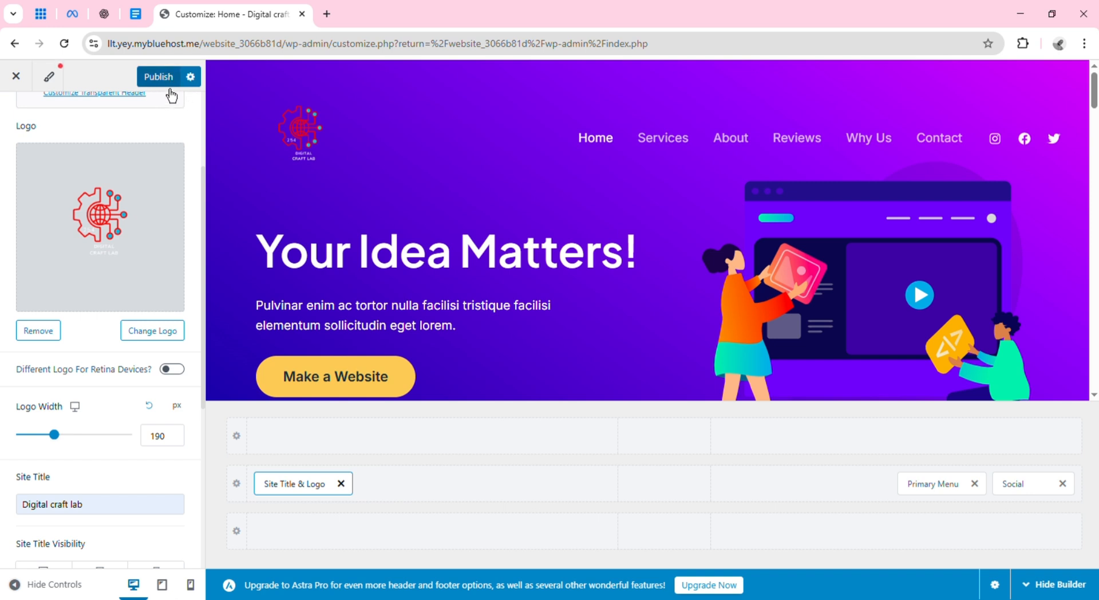
left_click(163, 81)
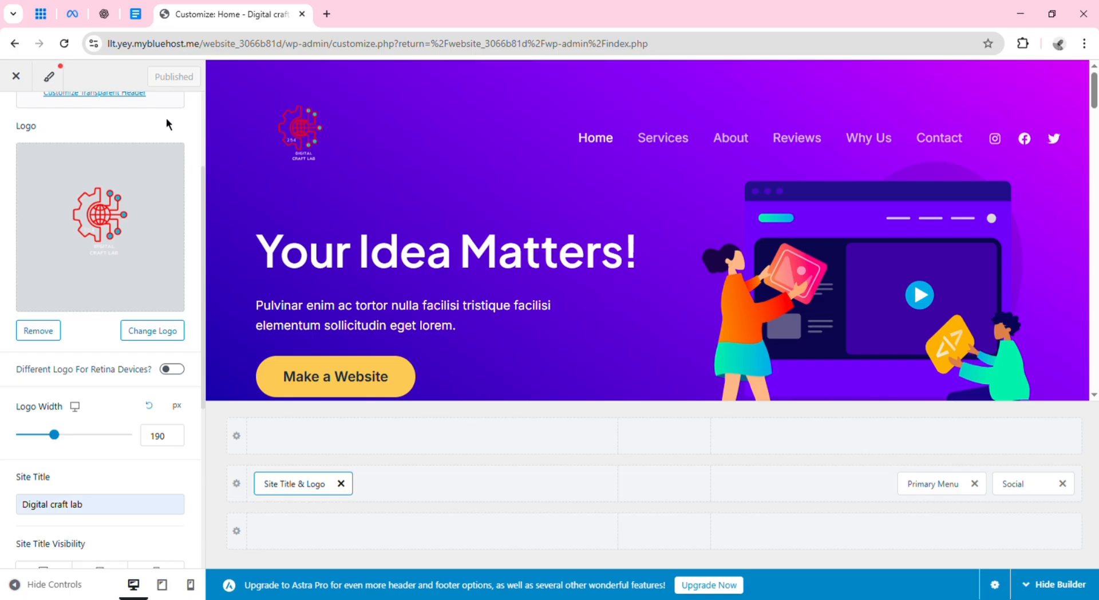
Reduce the logo width for the mobile layout to 65 px.
left_click(195, 592)
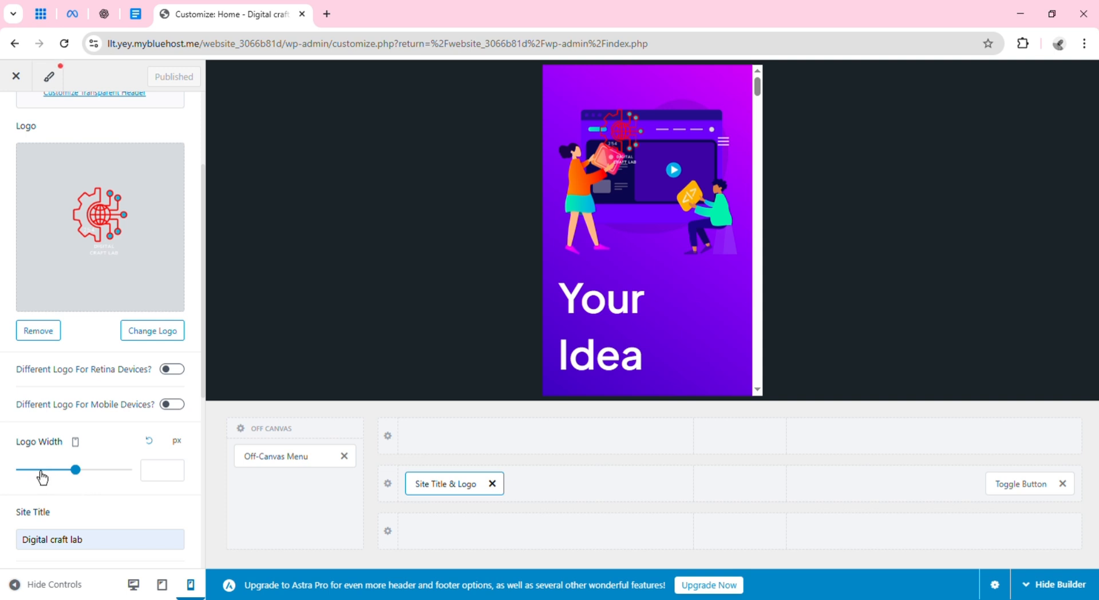
left_click(75, 482)
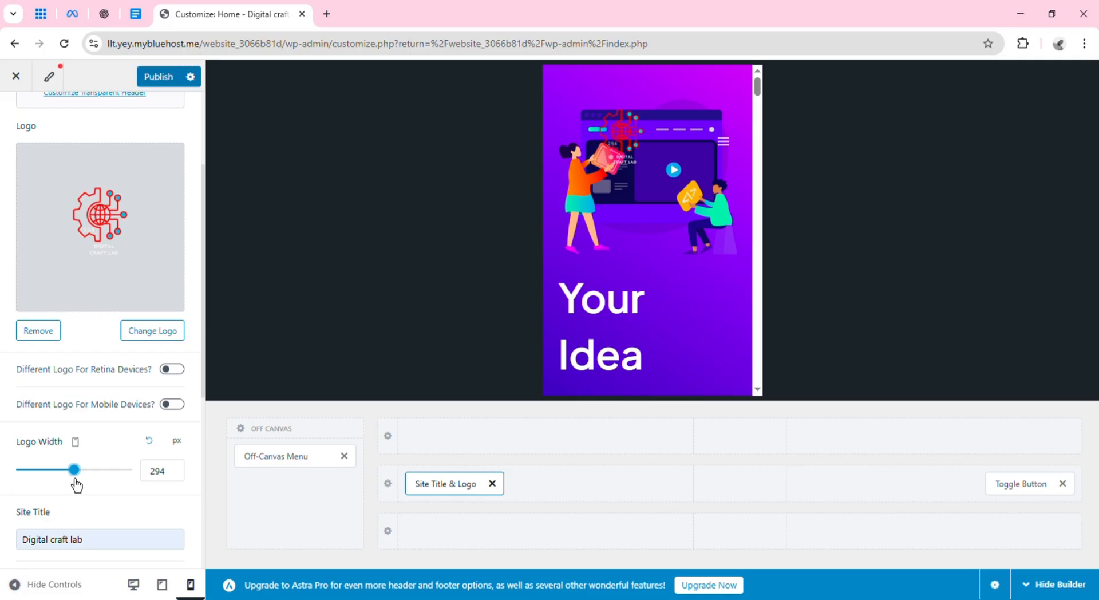
left_click_drag(76, 485, 42, 457)
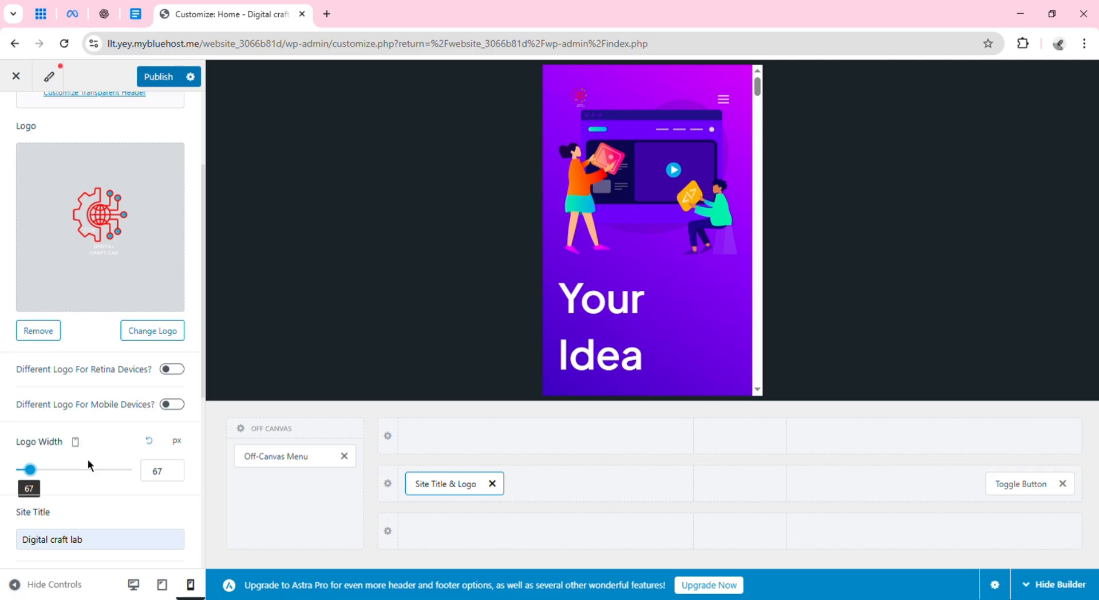
left_click(175, 480)
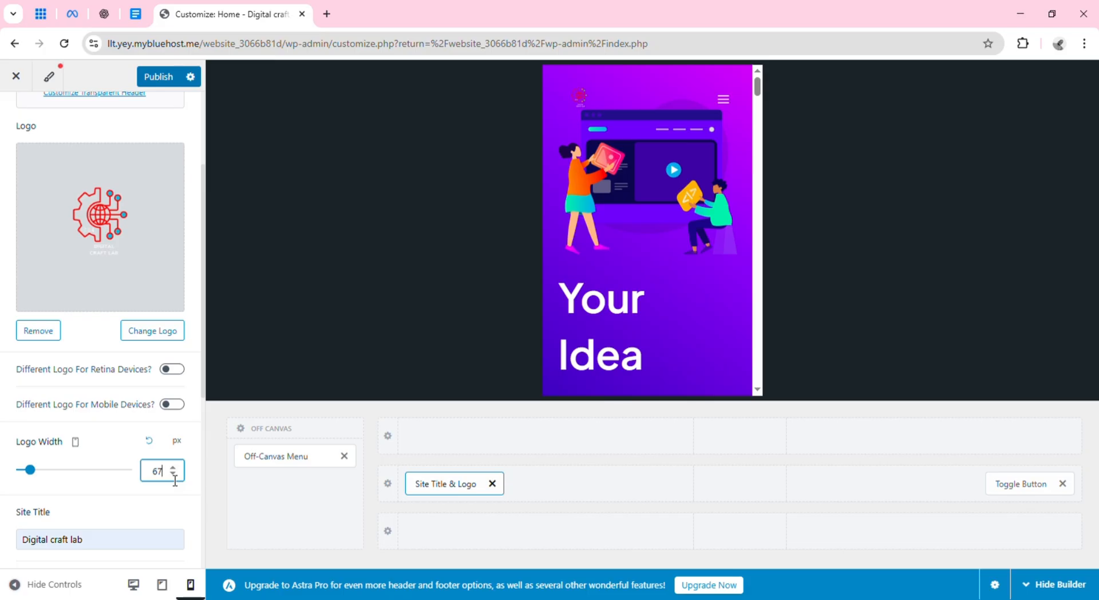
key("Down")
key("Down")
Publish the mobile logo width change and return the preview to the desktop layout.
left_click(159, 80)
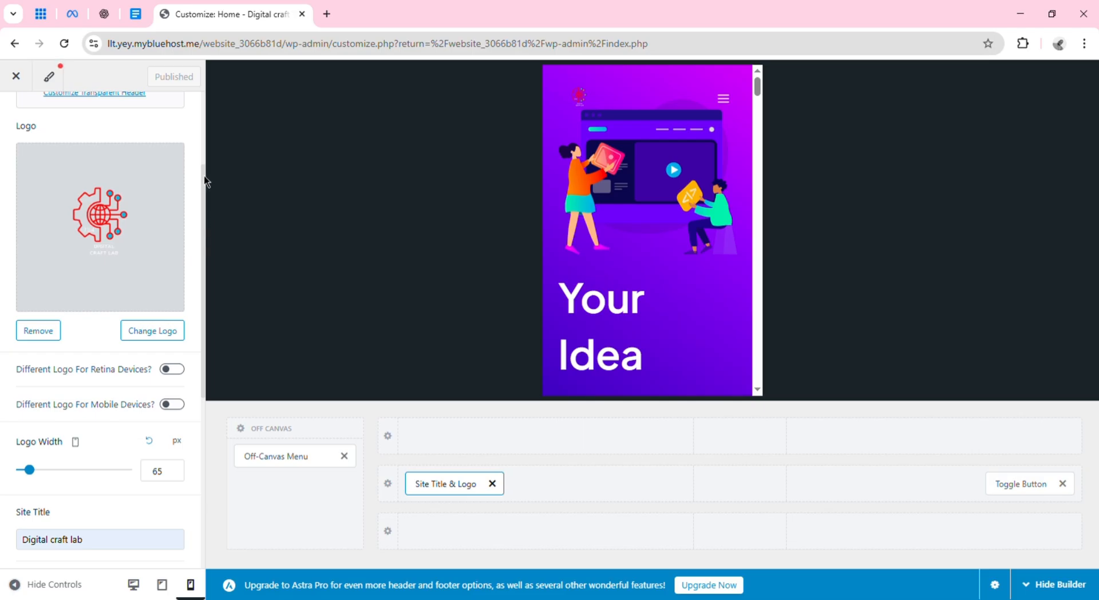
left_click_drag(204, 166, 204, 101)
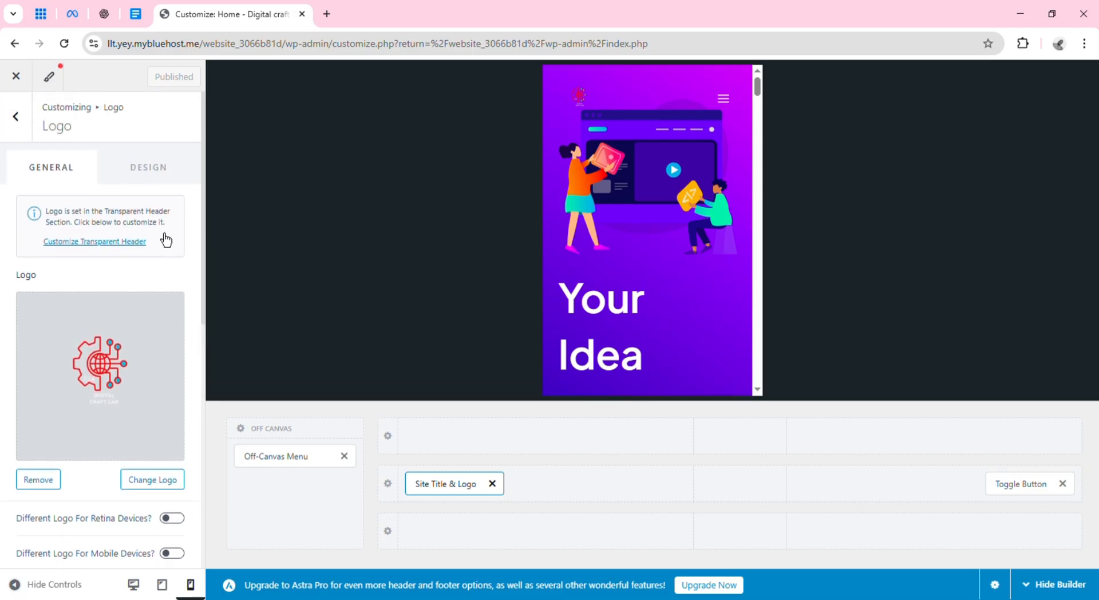
left_click(134, 583)
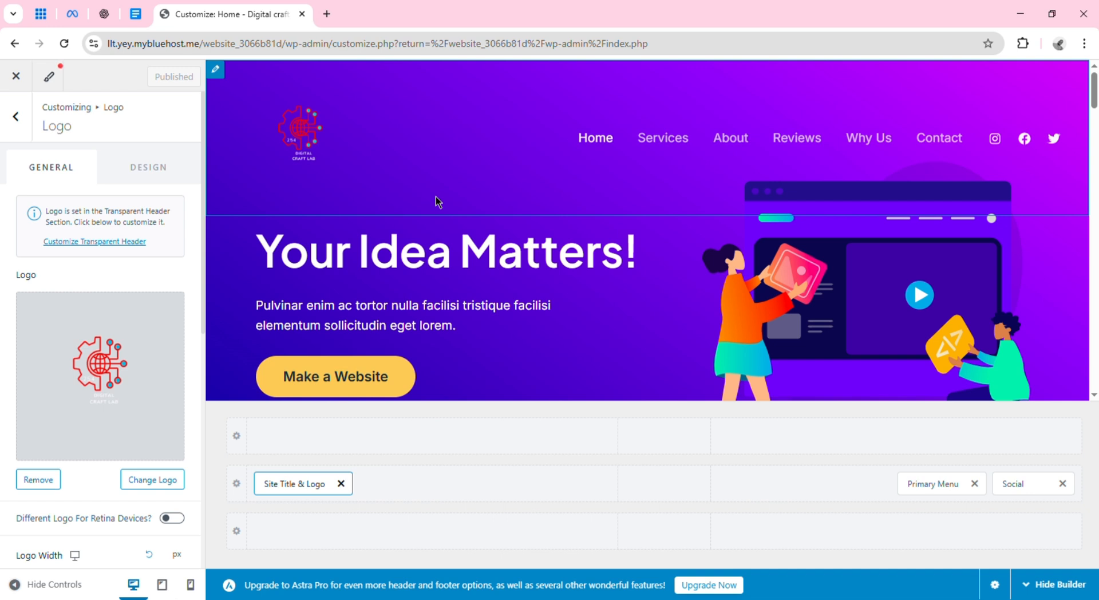
Search Google for "coolers" in a new browser tab.
left_click(328, 15)
left_click(331, 50)
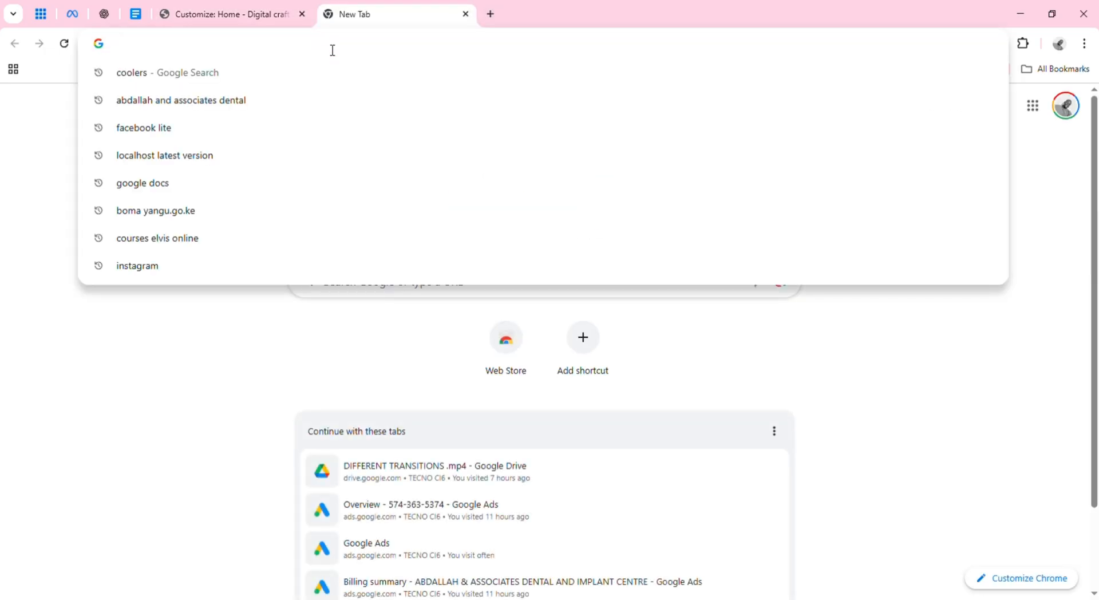
type("cool")
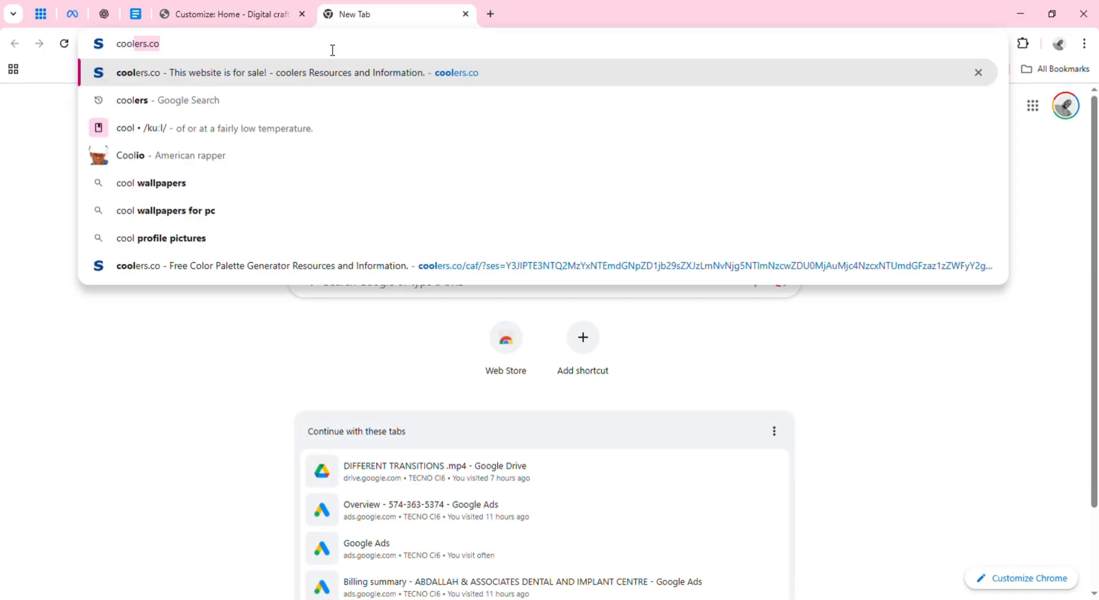
key("Right")
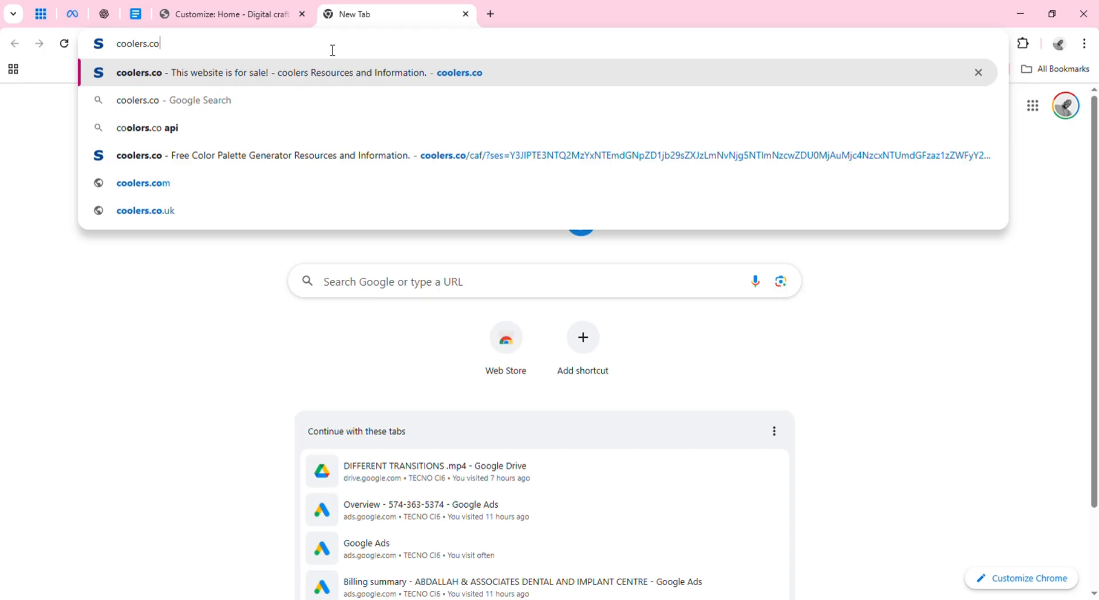
key("BackSpace")
key("BackSpace")
key("BackSpace")
key("Return")
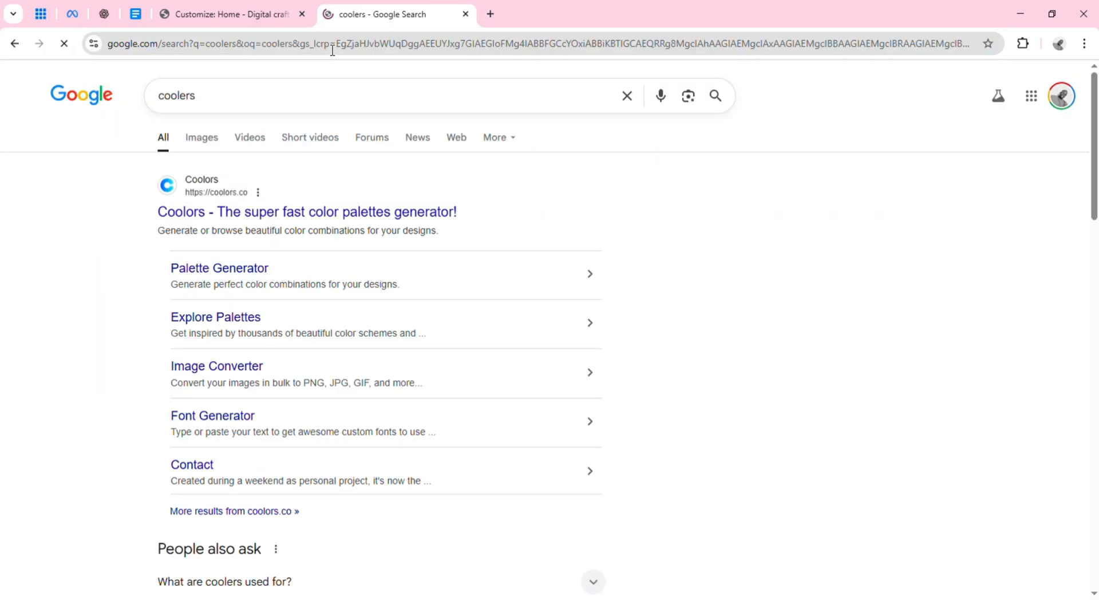
Open the Coolors website from the search results, accepting all cookies and closing the What's new pop-up.
left_click(277, 216)
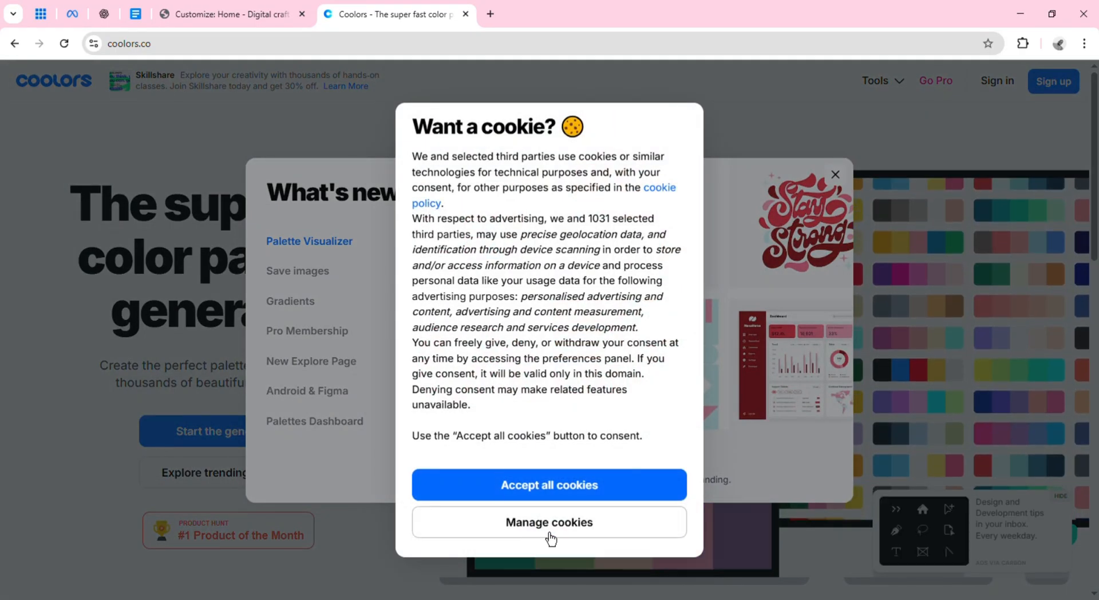
left_click(583, 488)
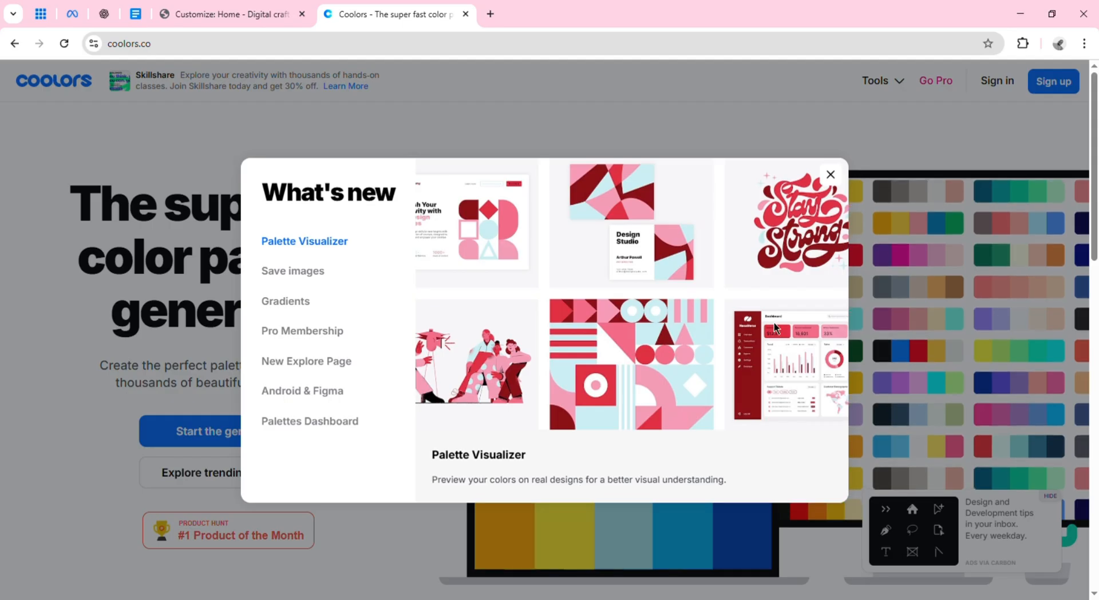
left_click(831, 174)
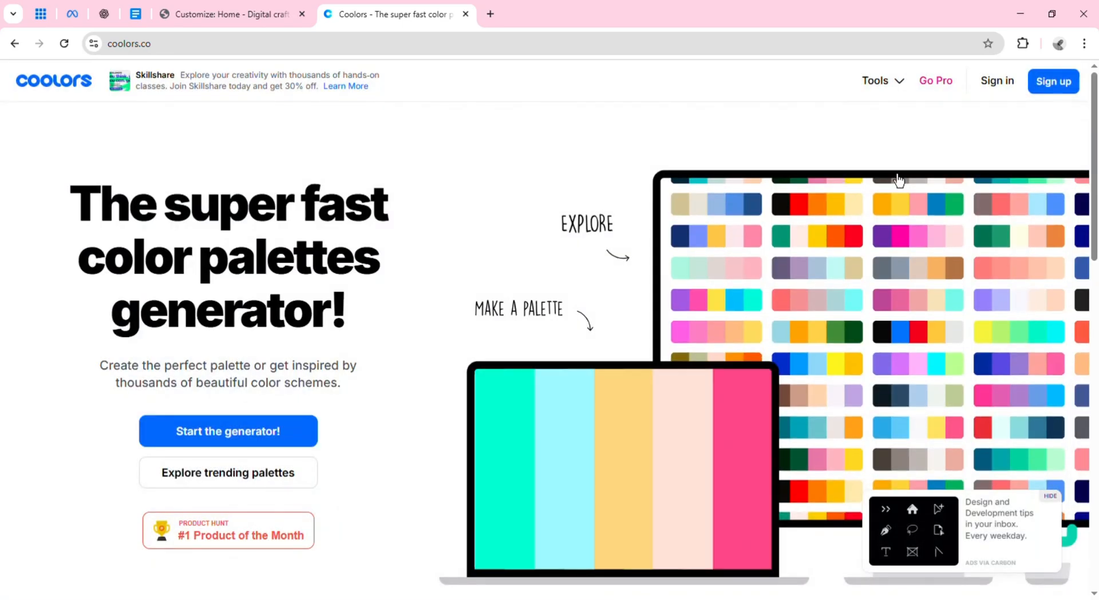
Start the Coolors palette generator and dismiss its welcome message.
scroll(254, 412, "down", 1)
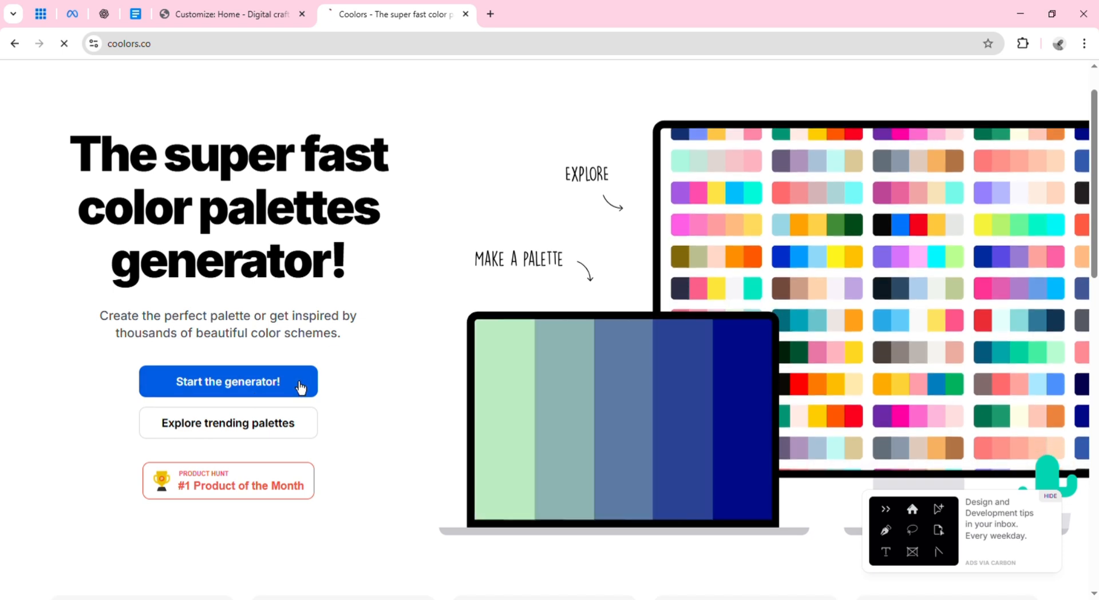
left_click(298, 382)
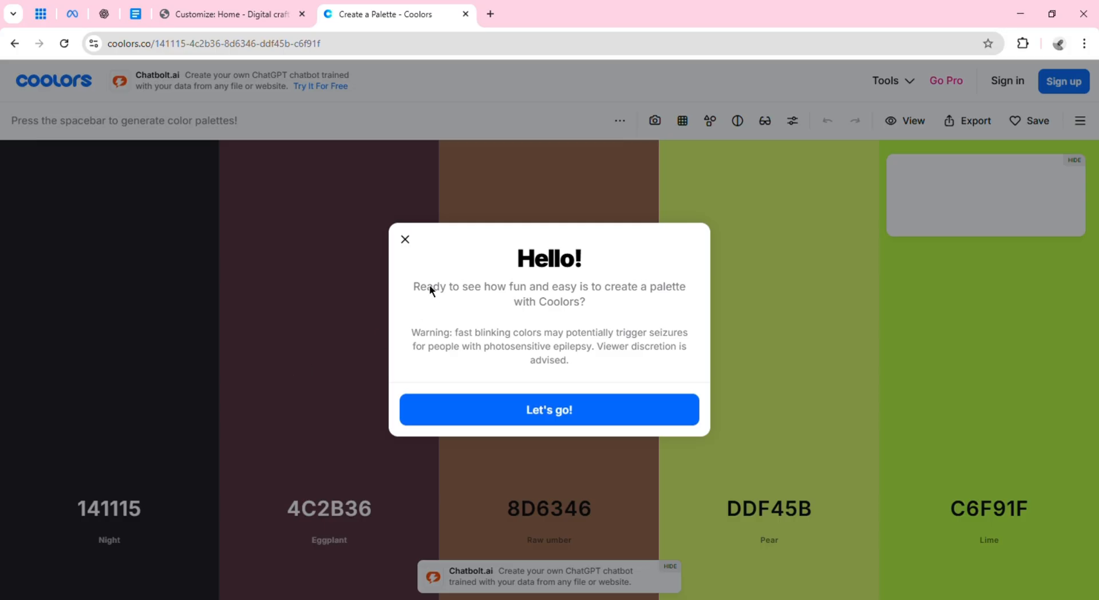
left_click(407, 240)
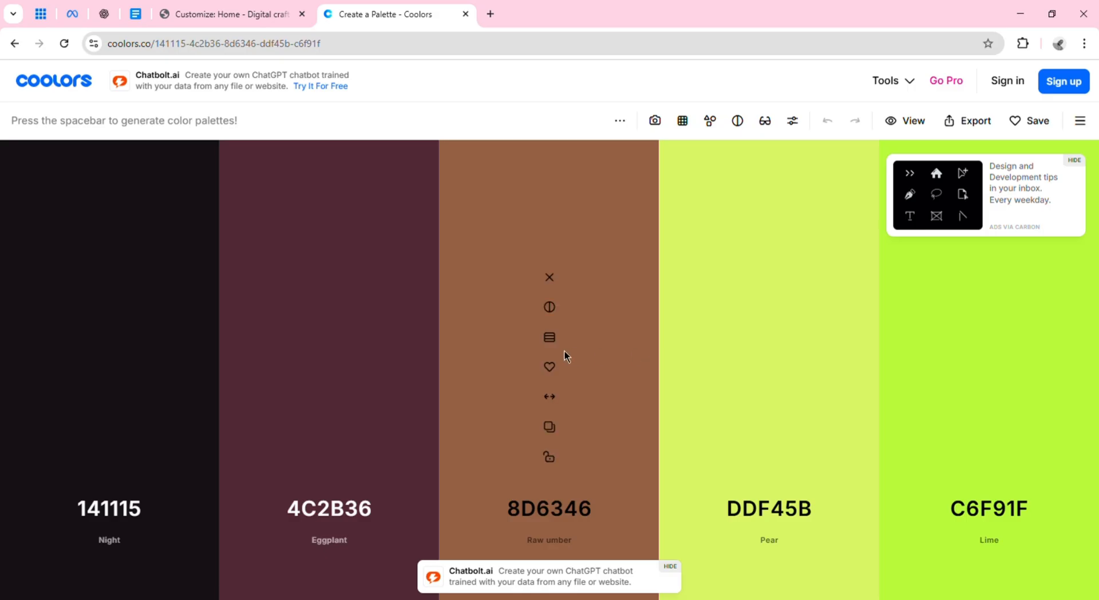
Generate a series of random five-color palettes to browse possible color combinations.
key("space")
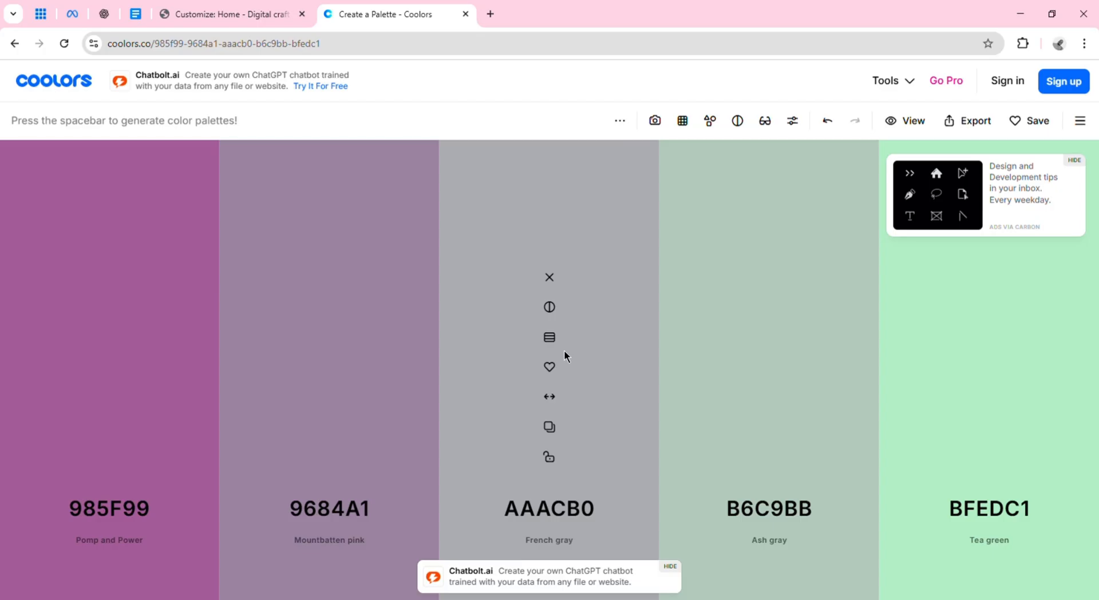
key("space")
key("space")
key("space")
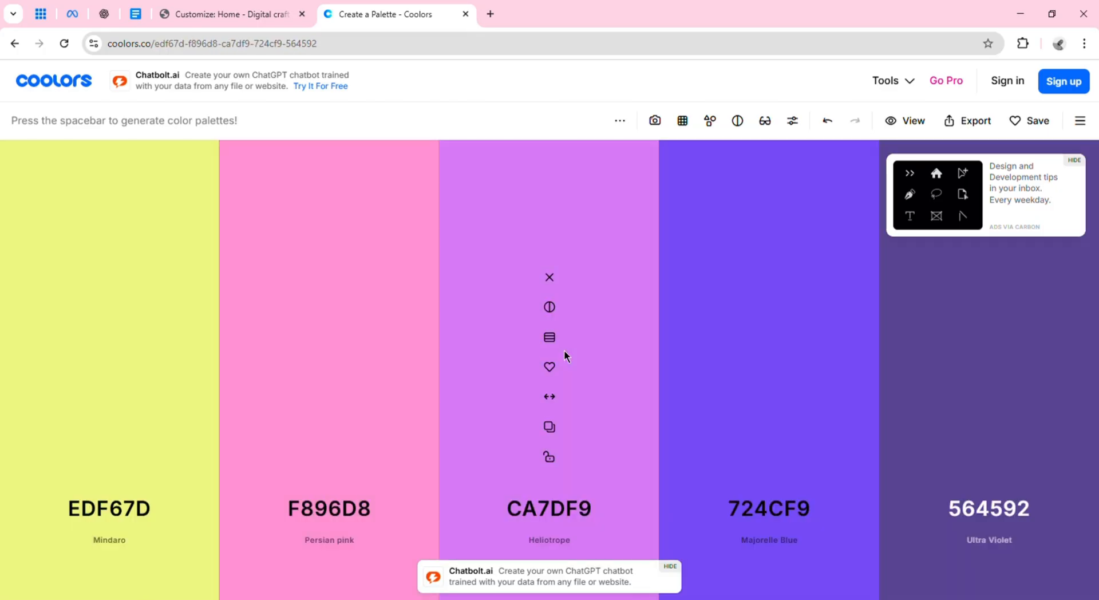
key("space")
key("space")
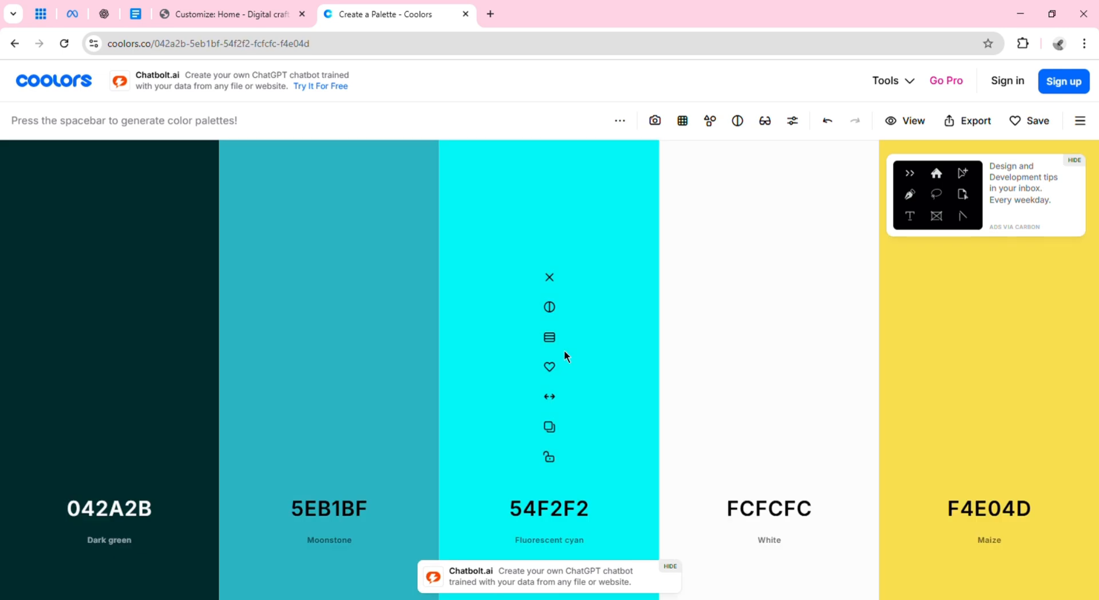
key("space")
key("space")
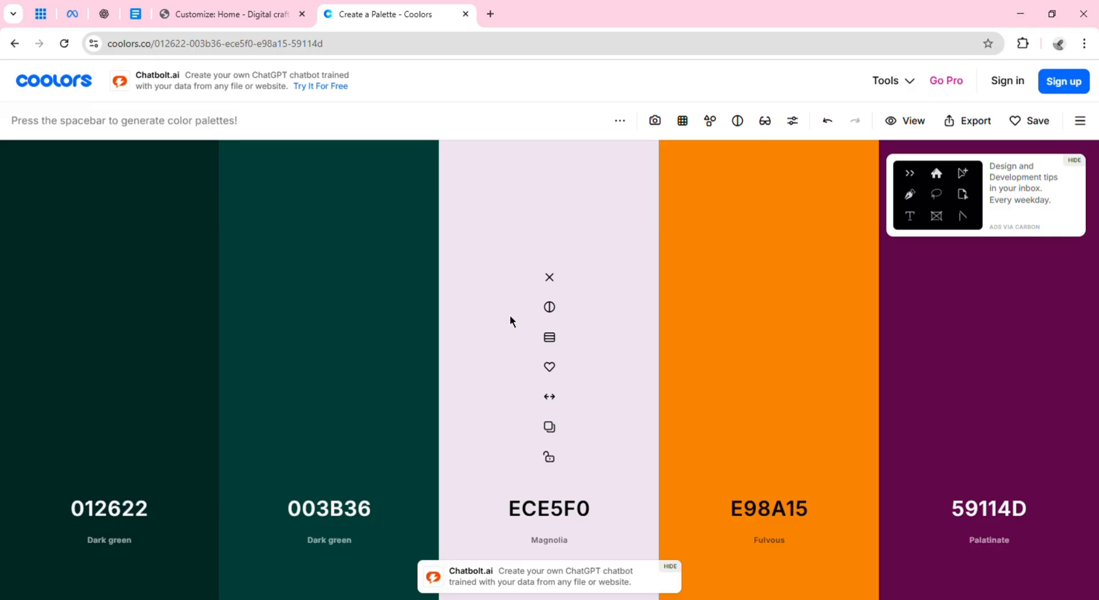
Switch back to the WordPress Customizer and open the global Colors settings of the Astra theme.
left_click(203, 13)
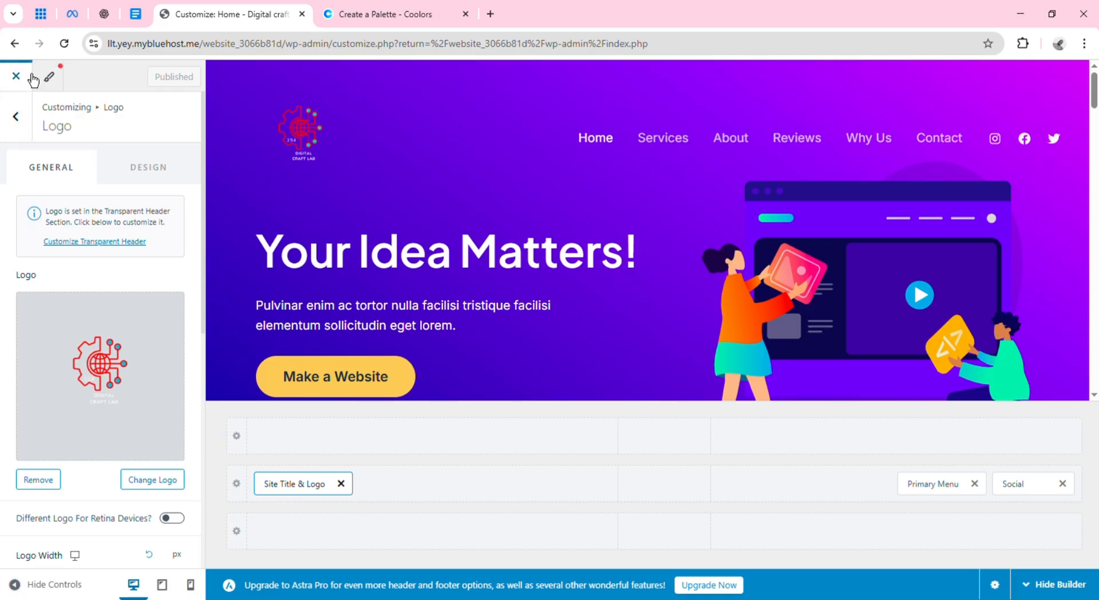
left_click(27, 142)
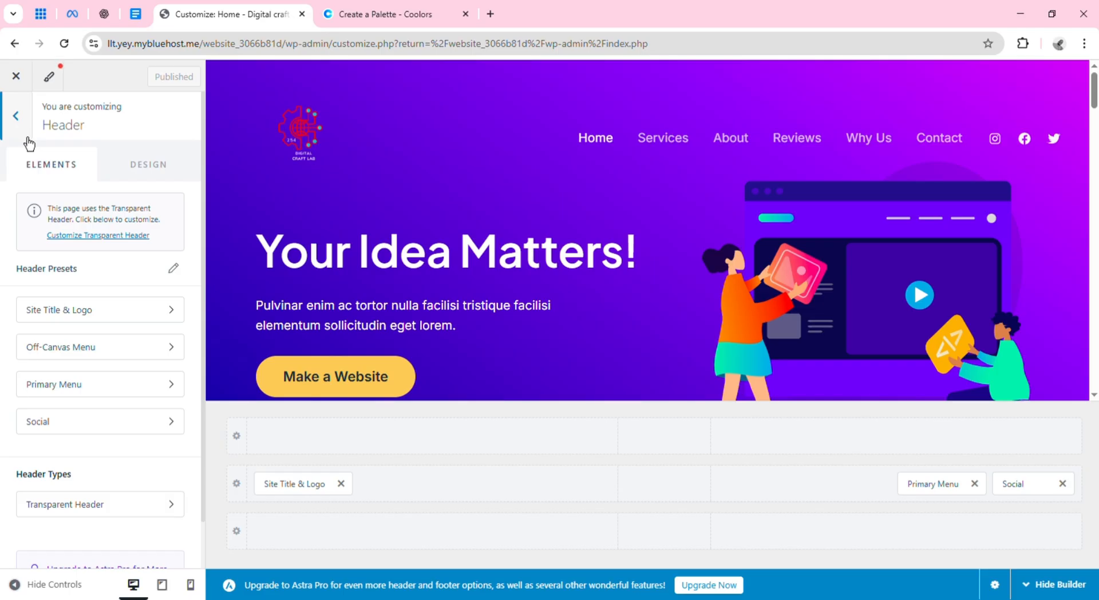
left_click(27, 139)
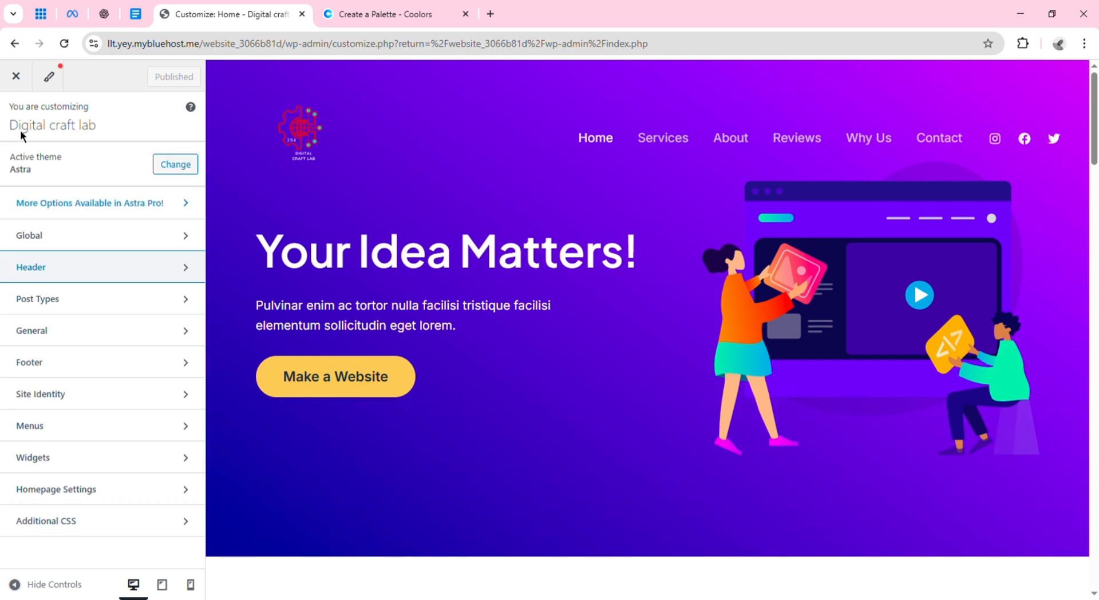
left_click(159, 247)
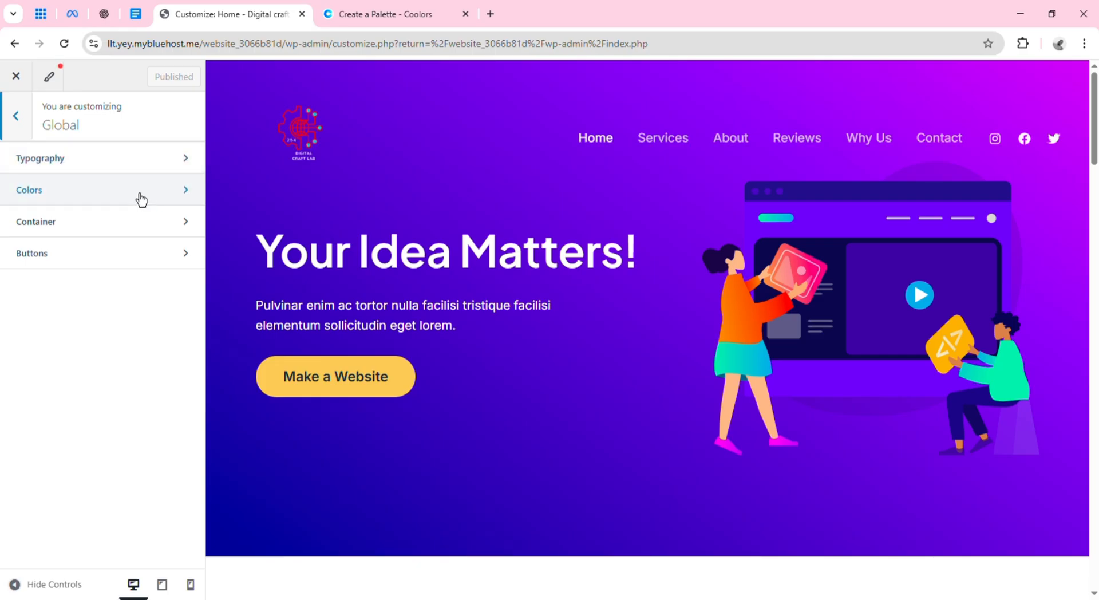
left_click(174, 201)
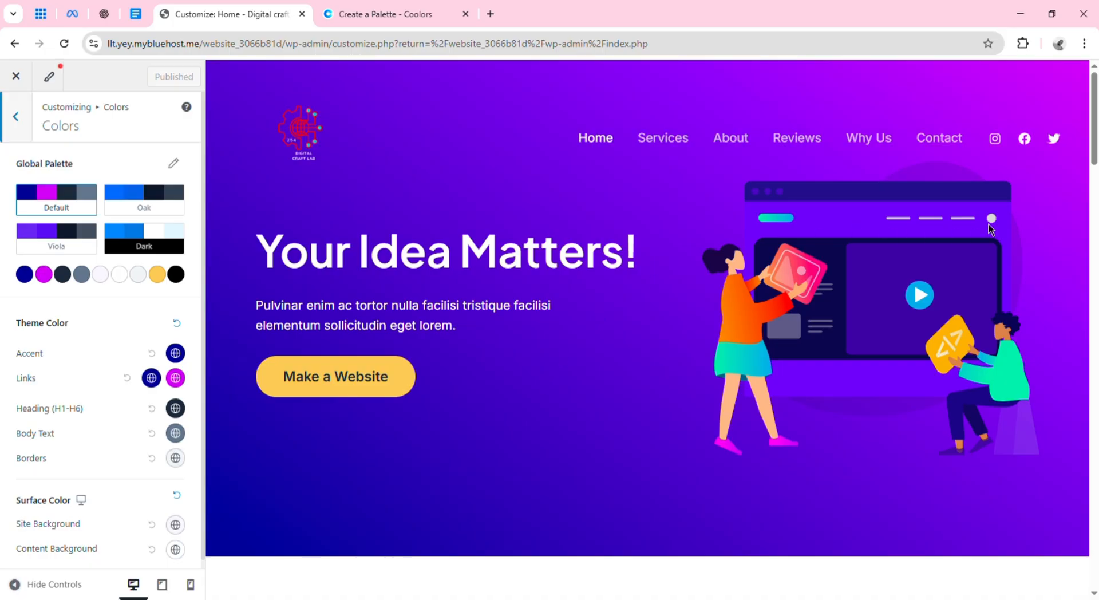
Examine the current colors throughout the homepage preview, from the header and Our Services section down to the footer.
left_click_drag(1095, 153, 1094, 115)
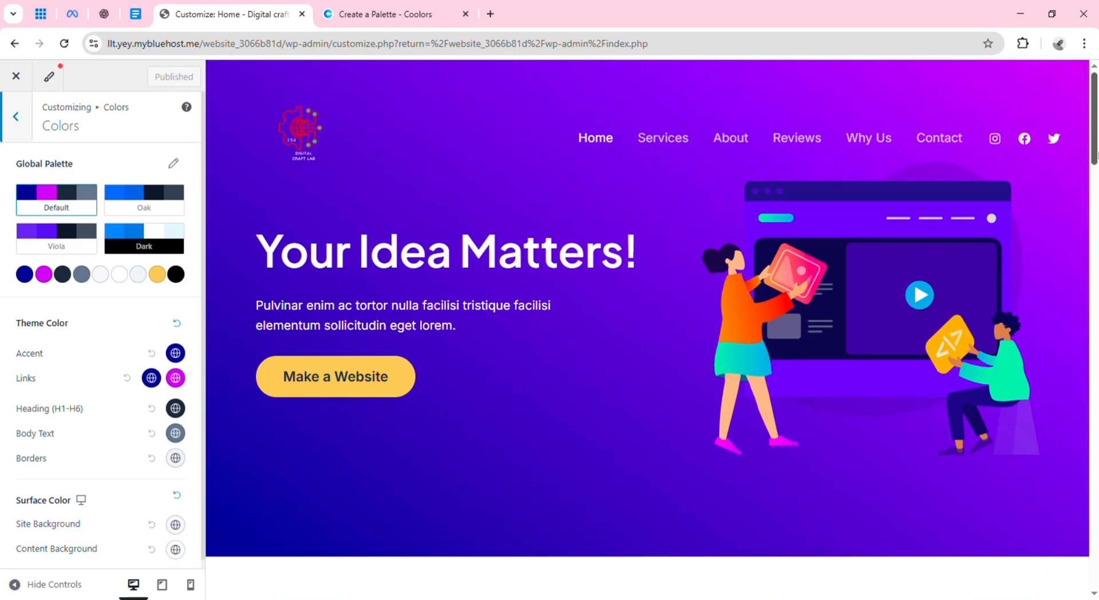
left_click_drag(1097, 155, 1098, 153)
mouse_move(1095, 133)
left_mouse_down()
mouse_move(1095, 223)
mouse_move(1095, 132)
left_mouse_up()
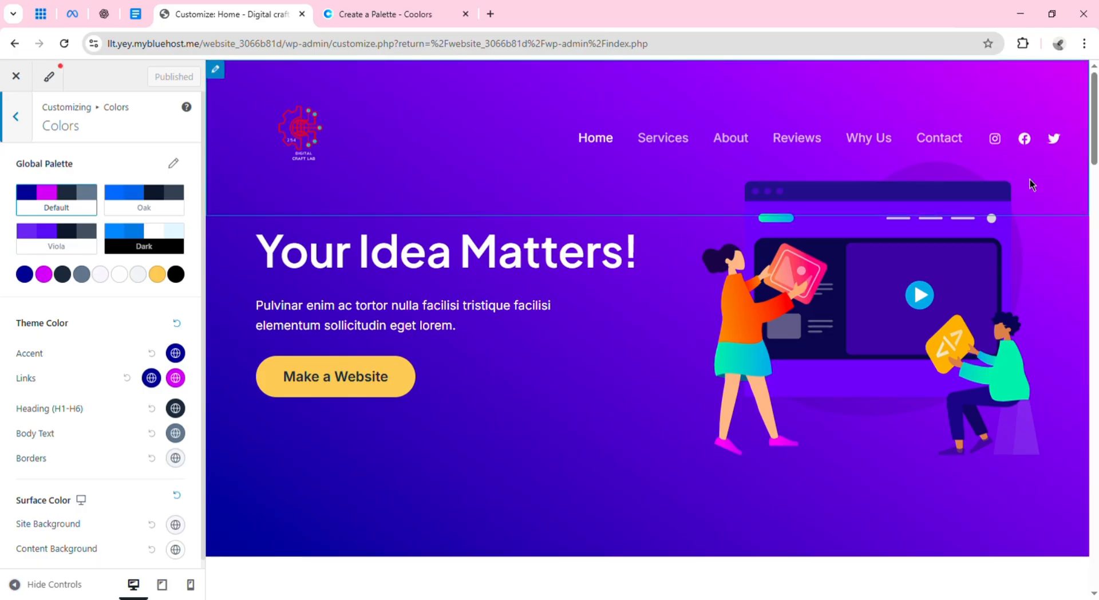
left_click_drag(1094, 119, 1095, 551)
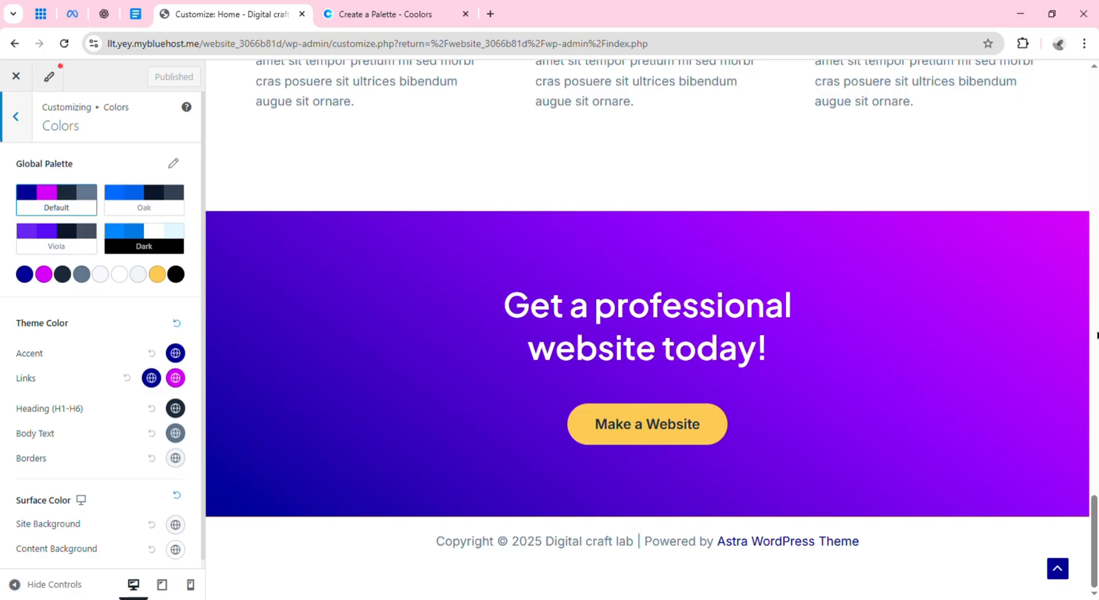
left_click_drag(1091, 527, 1058, 108)
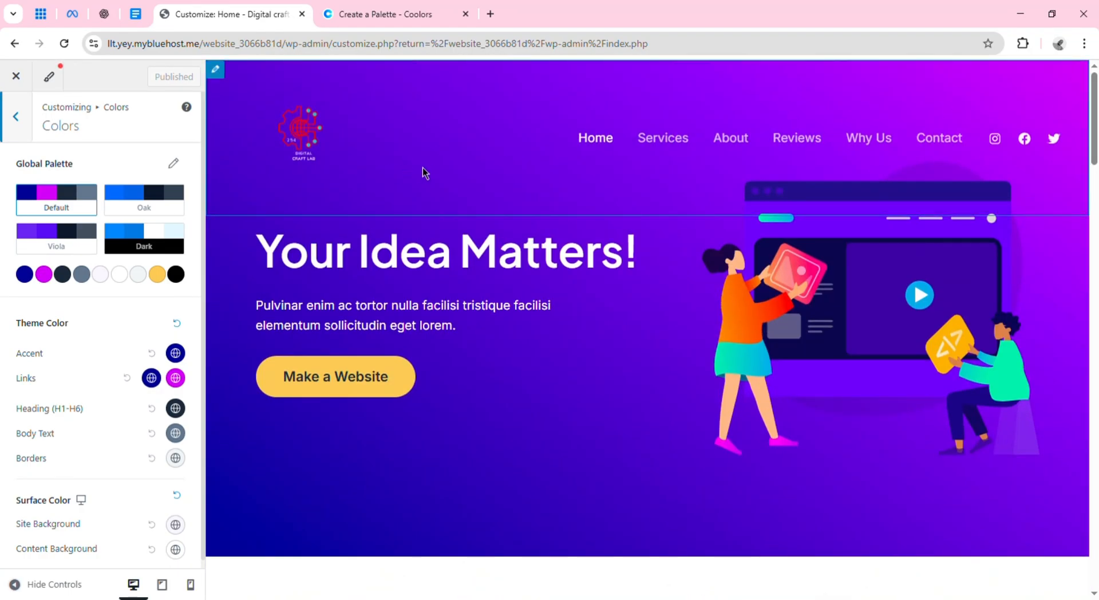
left_click(661, 148)
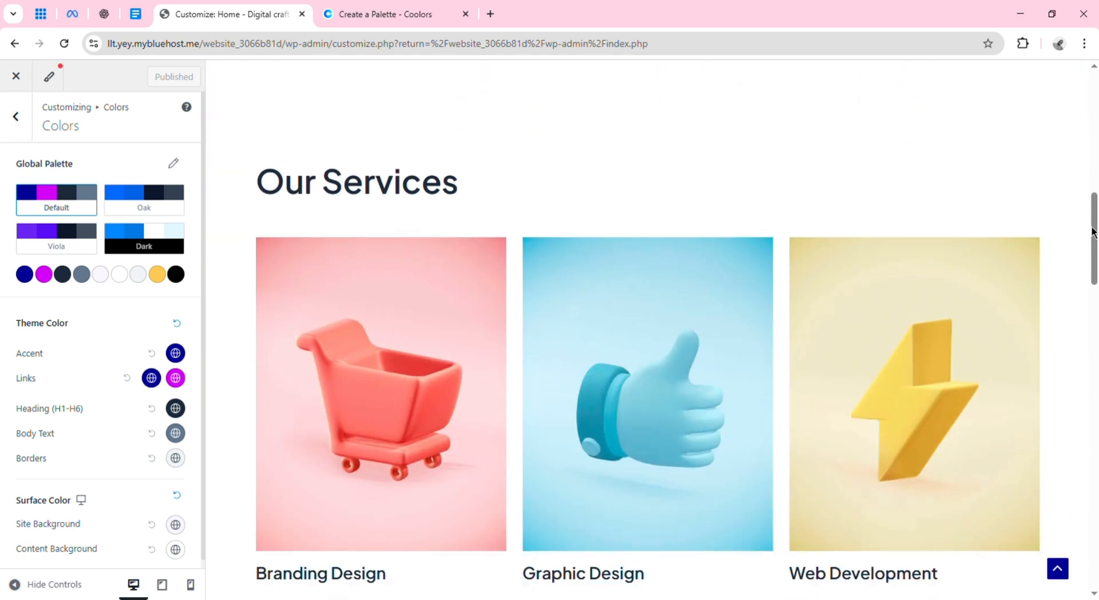
left_click_drag(1095, 233, 1063, 5)
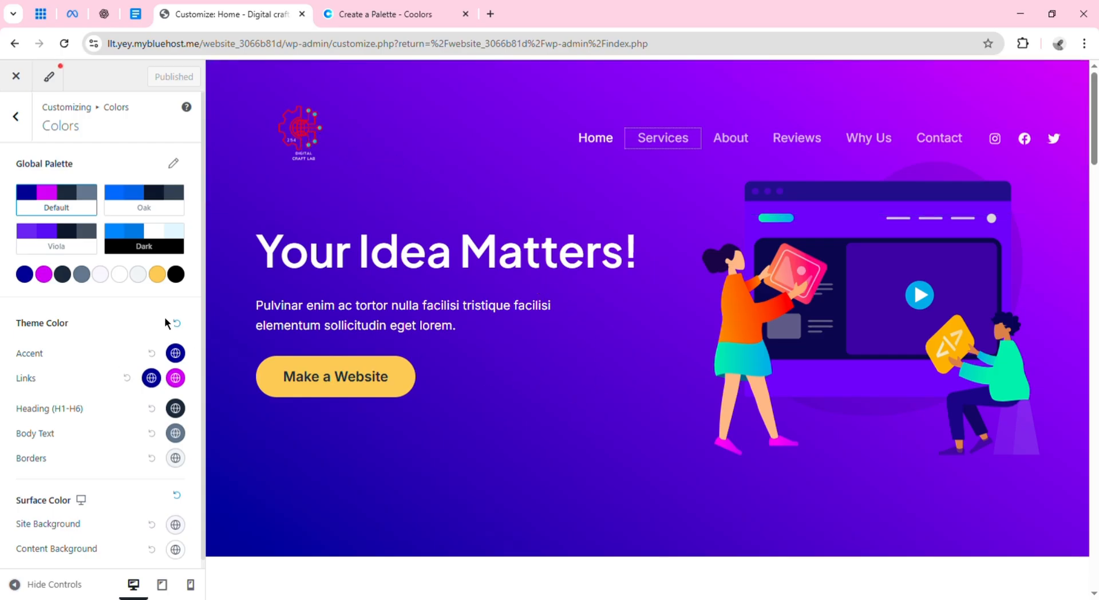
Switch to the Coolors generator and generate palettes until reaching the blue-gray one with CEE5F2, ACCBE1, 7C98B3, 637081 and 536B78.
left_click(375, 14)
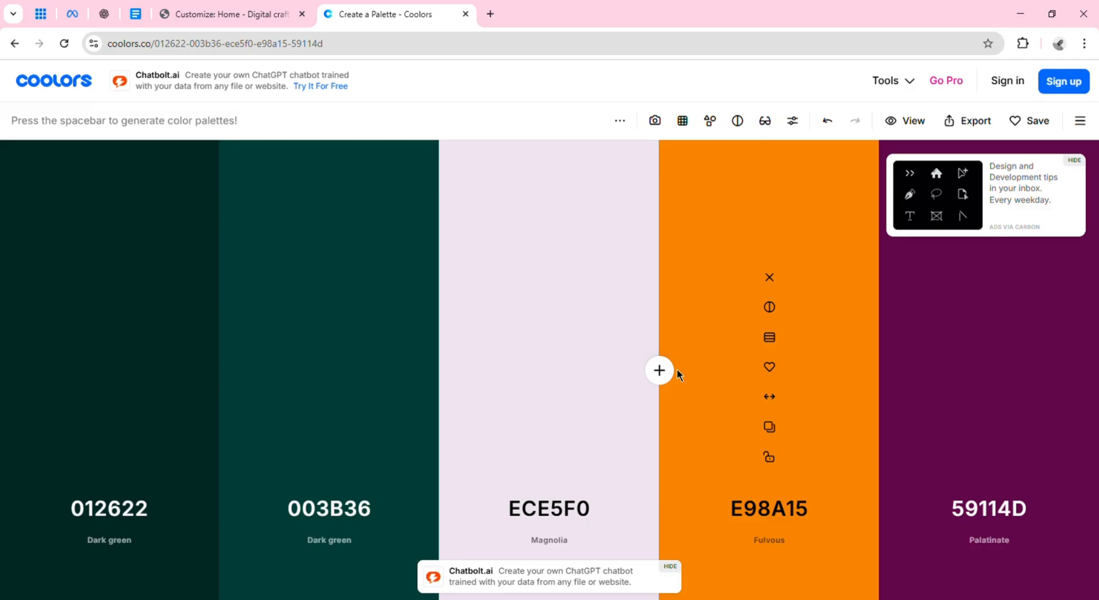
key("space")
key("space")
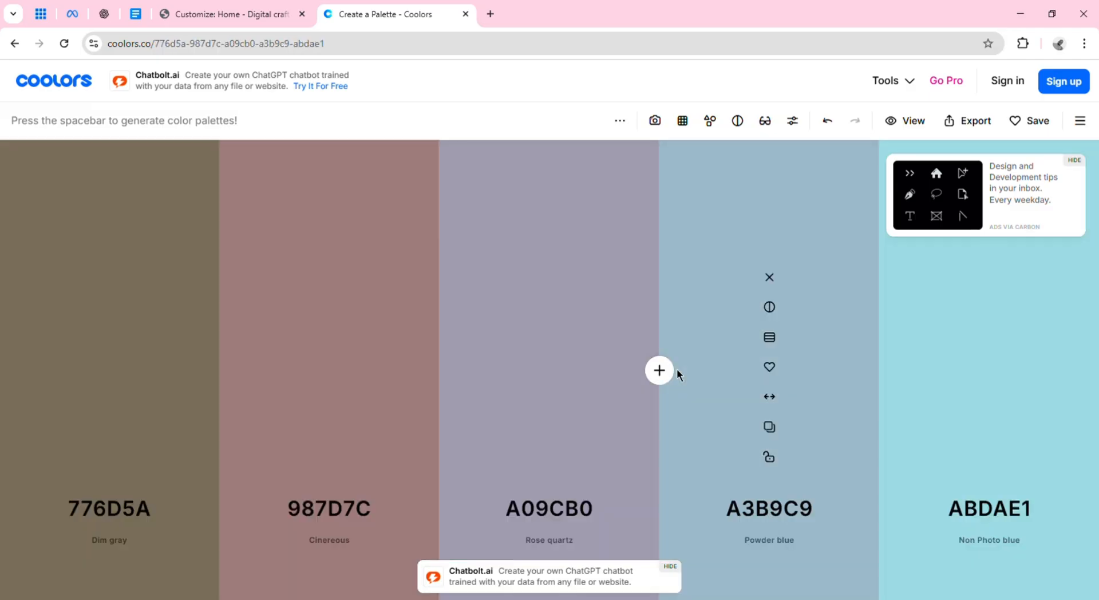
key("space")
key("space")
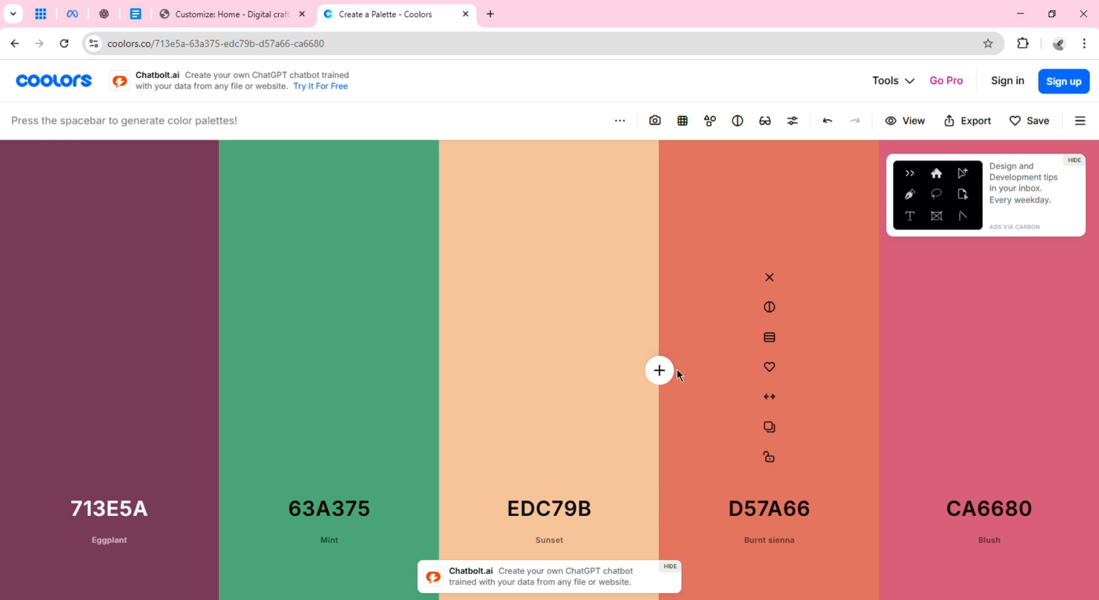
key("space")
key("space")
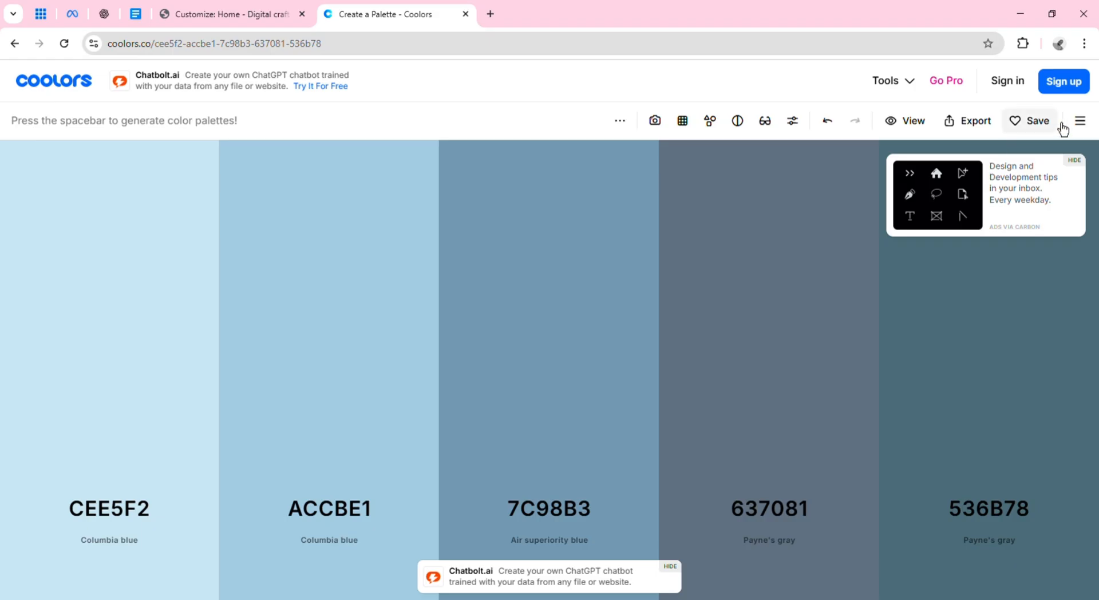
Export the current palette as a PDF titled "My colors", view the exported file and close it.
left_click(975, 121)
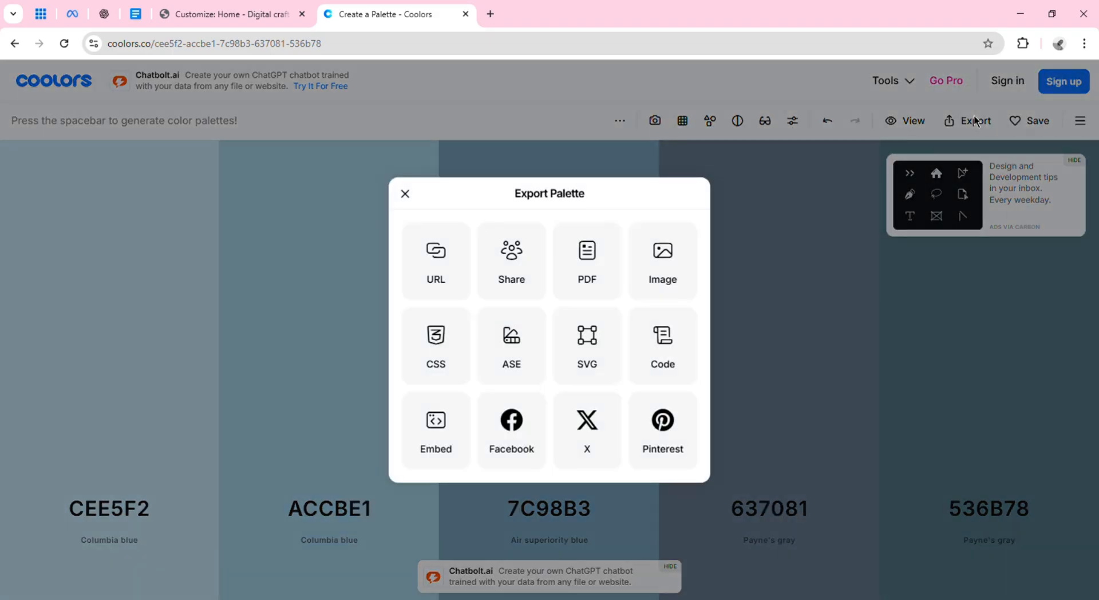
left_click(598, 283)
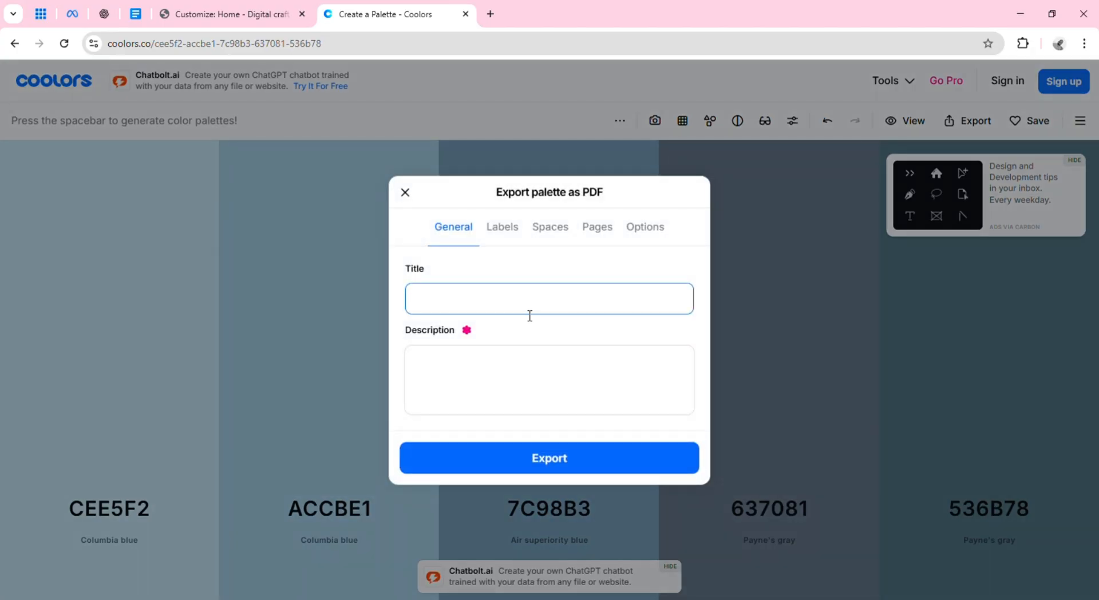
type("My colors")
left_click(508, 398)
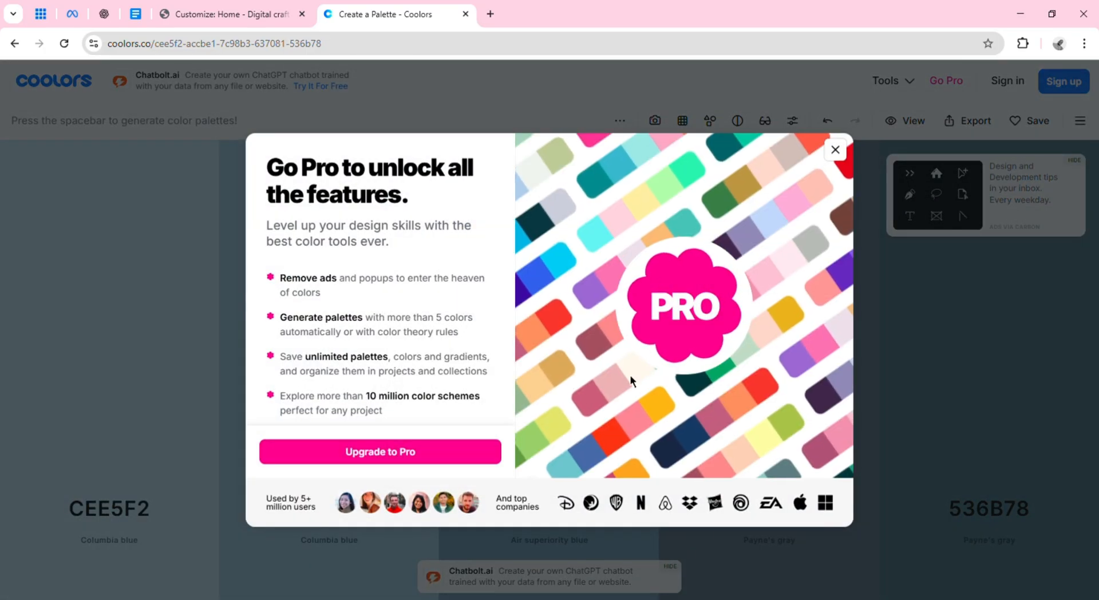
left_click(835, 150)
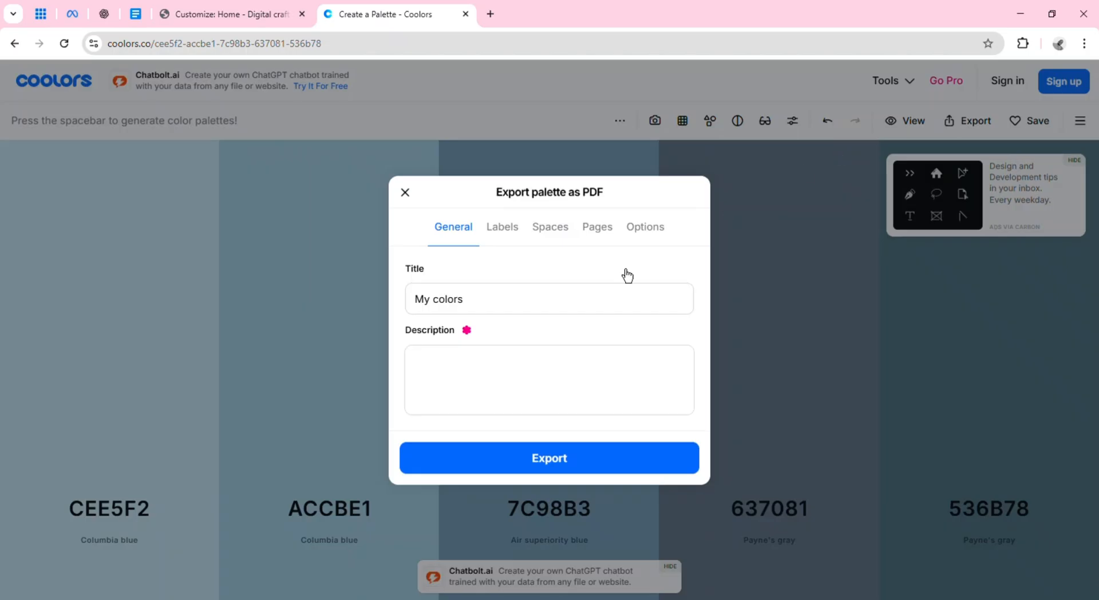
left_click(510, 461)
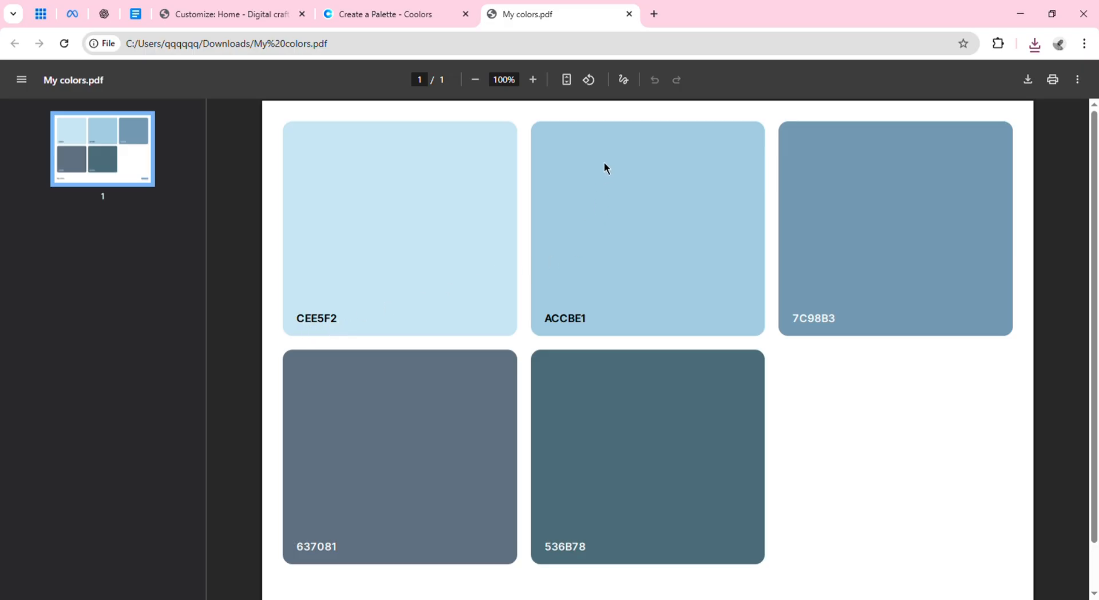
left_click(629, 14)
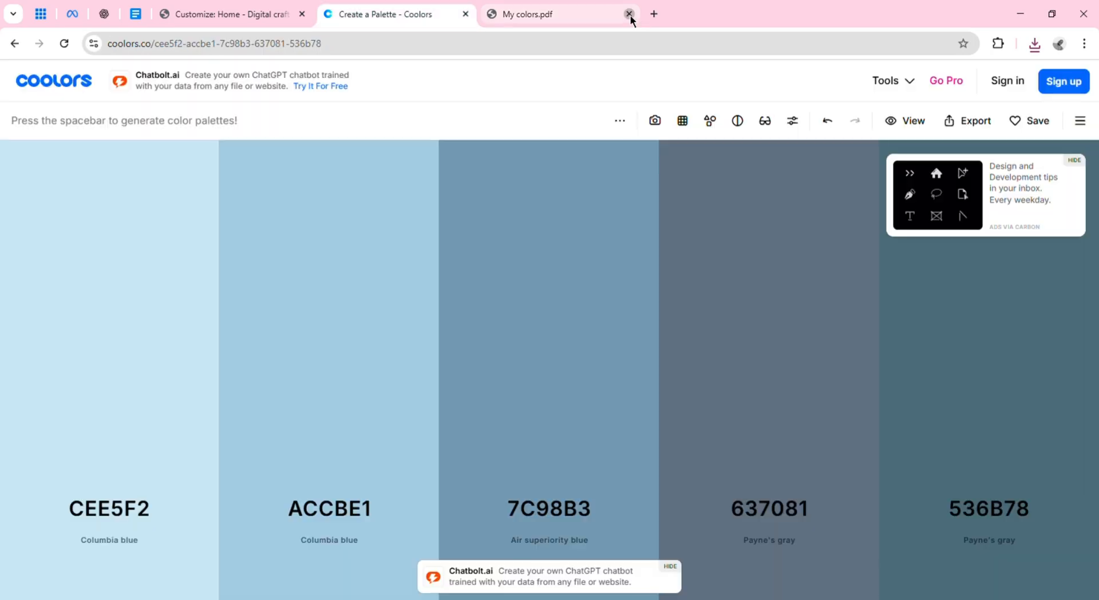
Switch back to the WordPress Customizer and view the color pickers of the Accent color and the Other Supporting palette color.
left_click(260, 15)
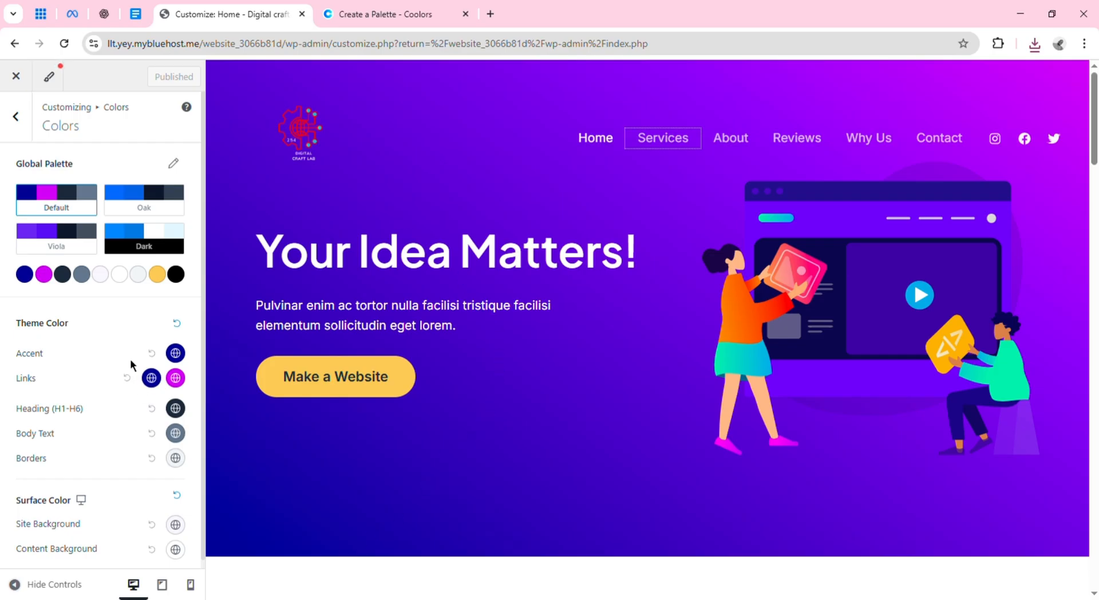
left_click(183, 359)
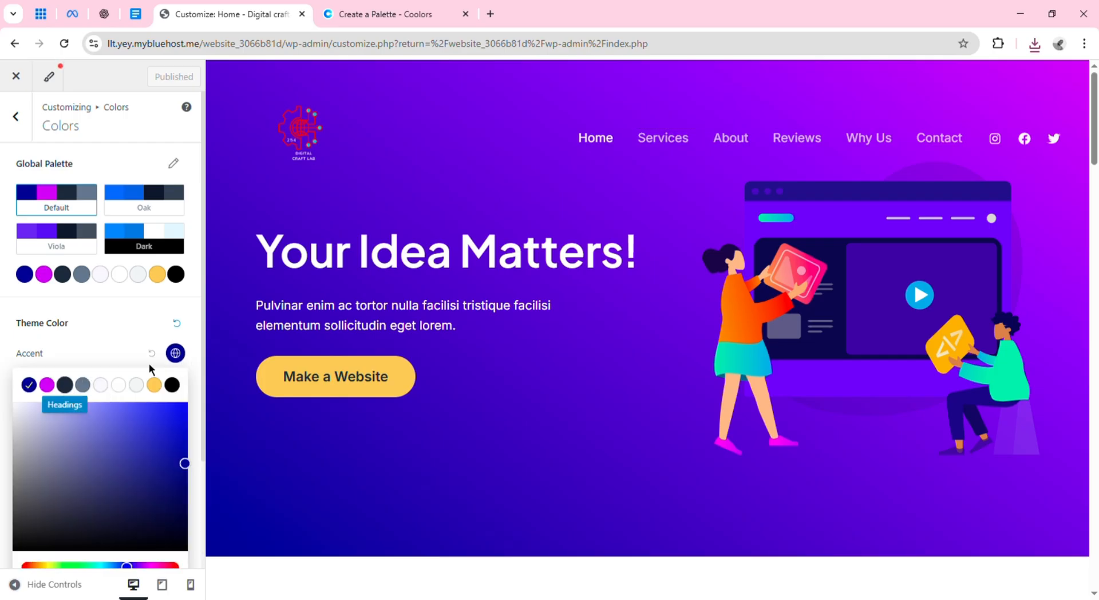
left_click_drag(205, 392, 194, 503)
left_click(193, 503)
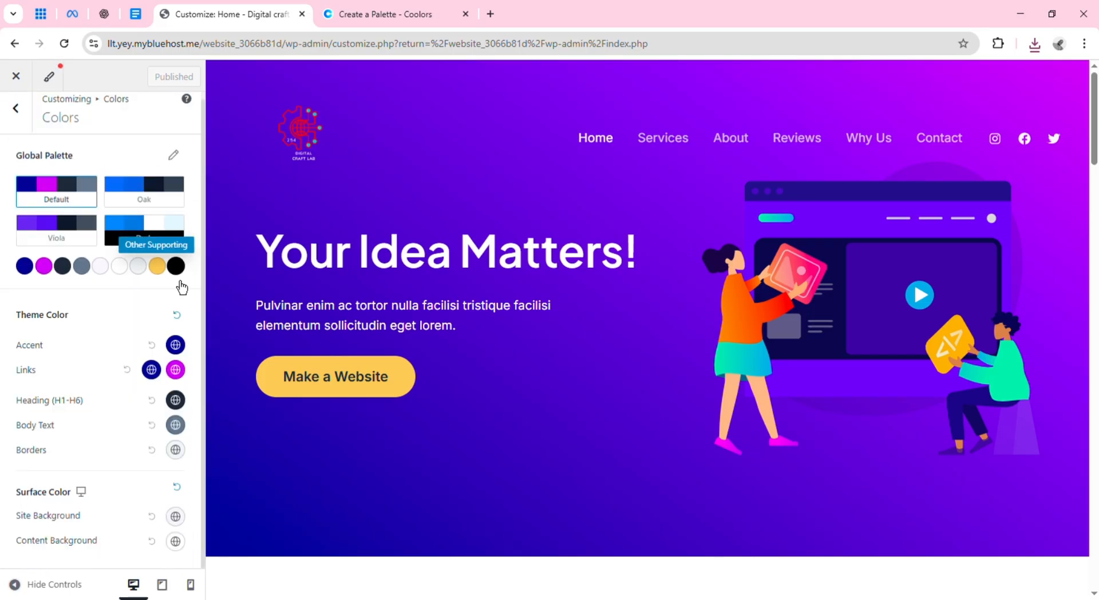
left_click(175, 272)
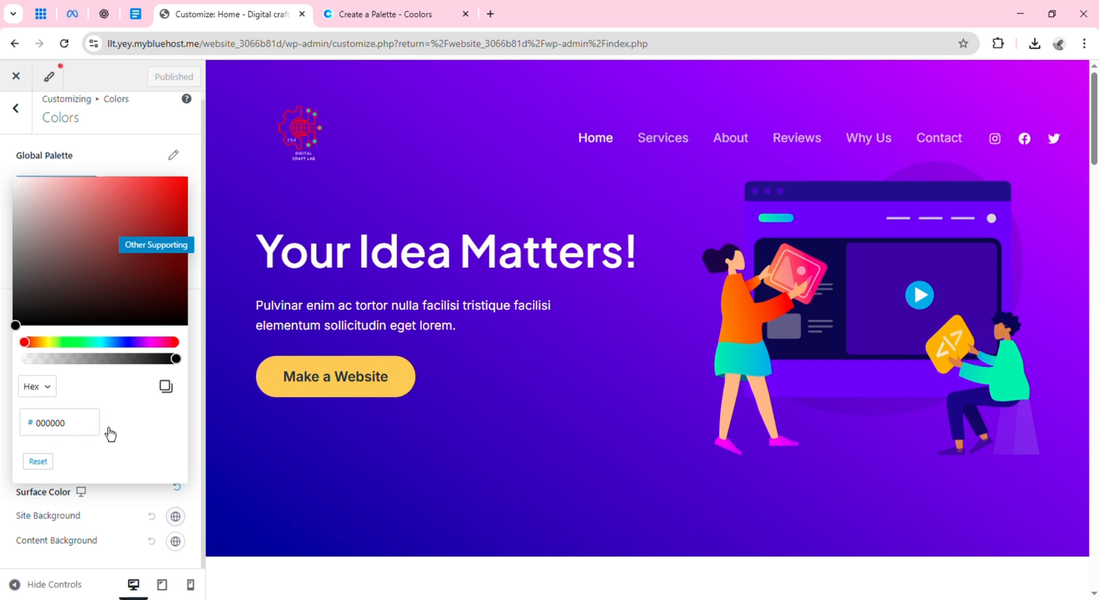
left_click(192, 295)
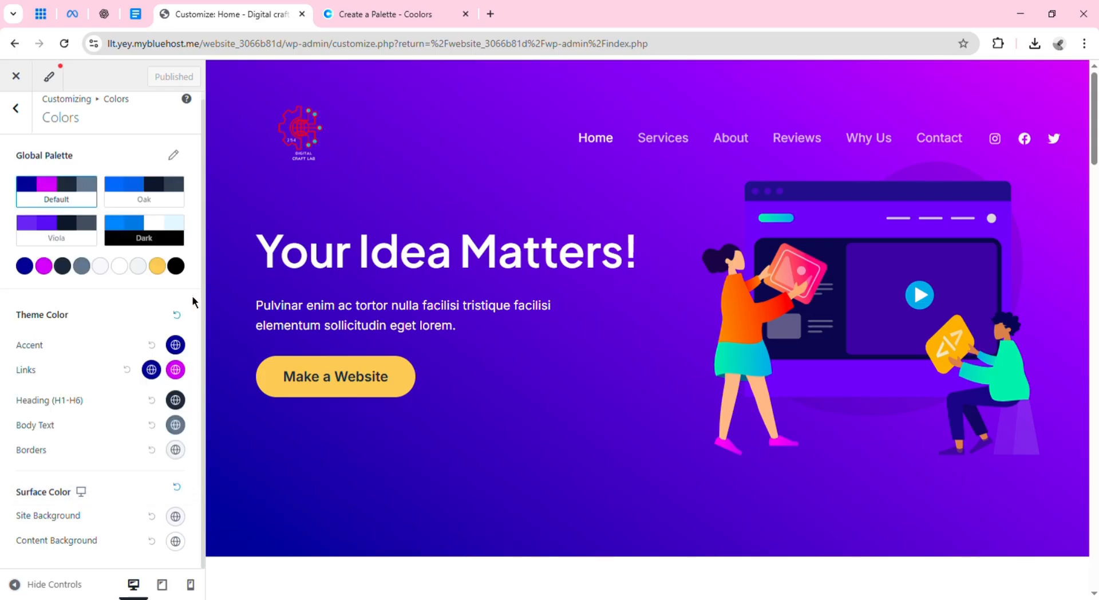
Set the theme's Accent color to the black (000000) swatch of the global palette.
left_click(176, 345)
left_click(172, 377)
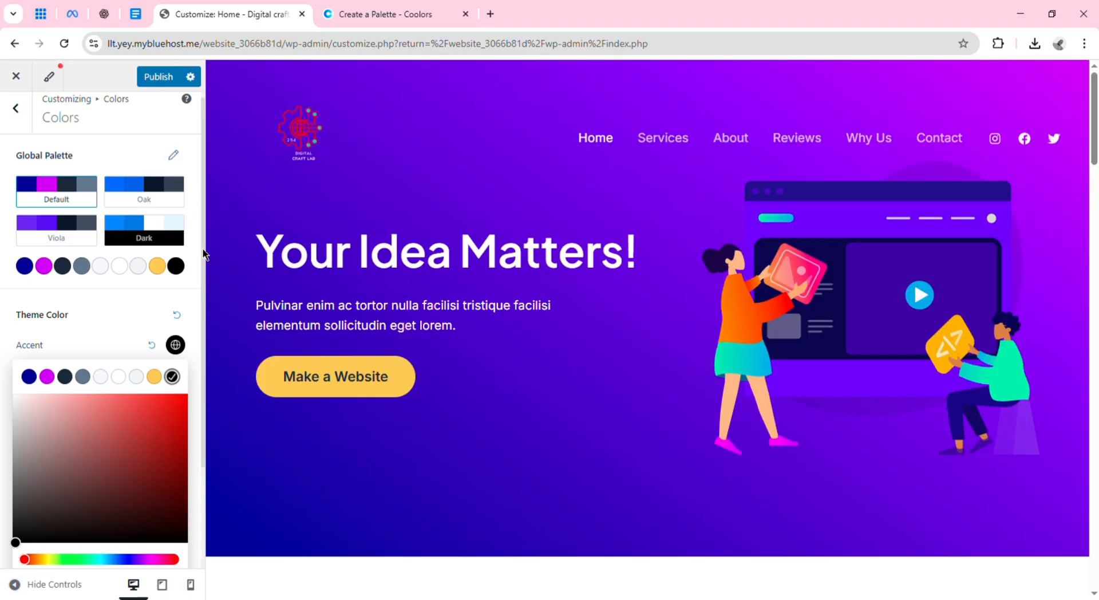
scroll(197, 341, "down", 3)
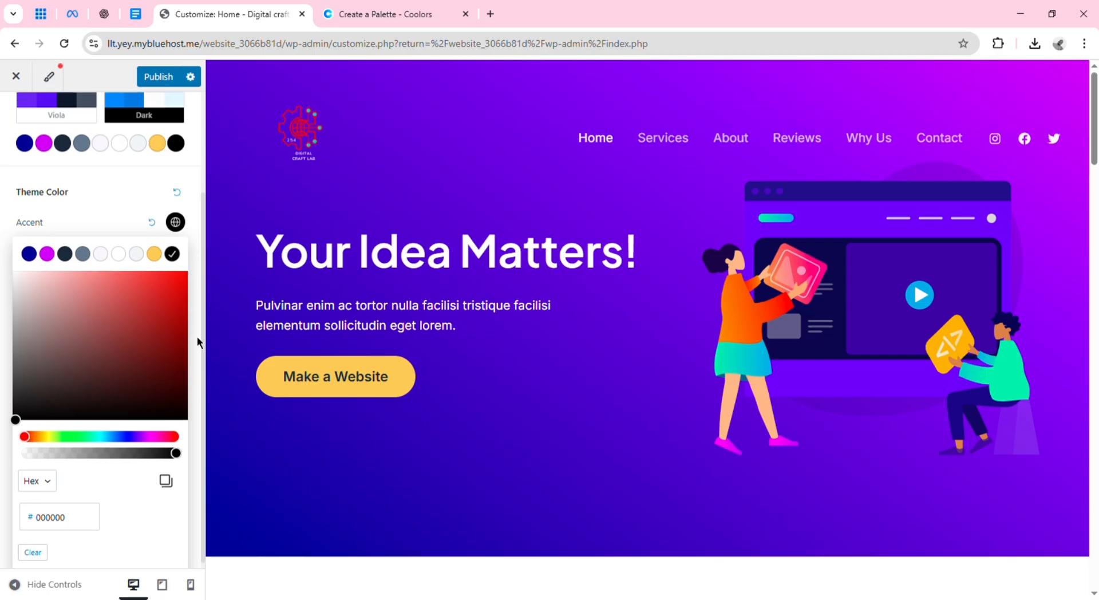
left_click(198, 339)
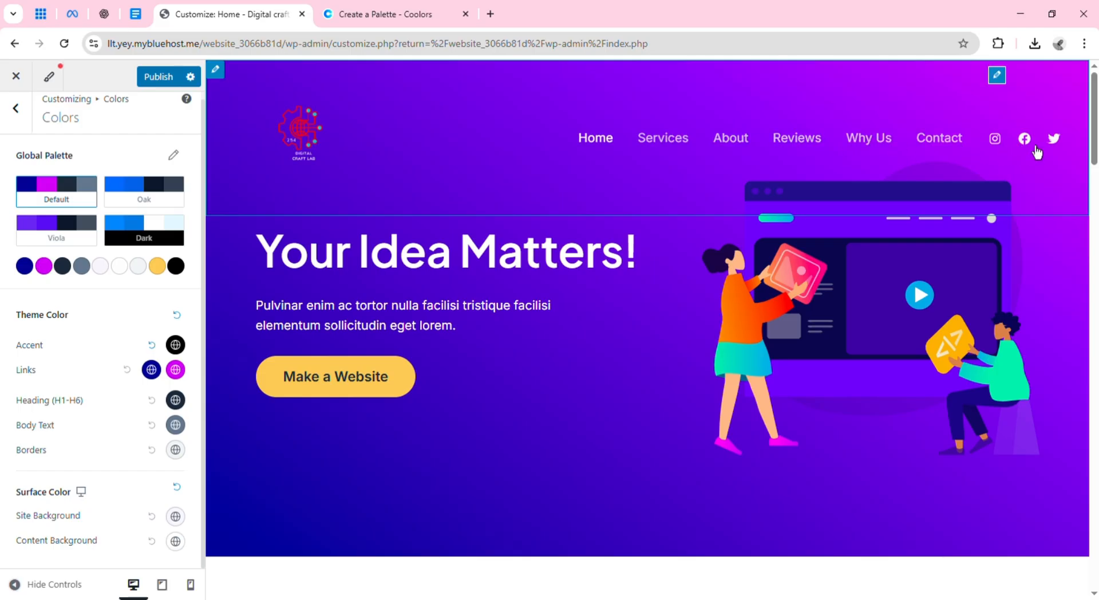
Examine the homepage preview down to the footer with the new accent color applied.
scroll(851, 169, "down", 8)
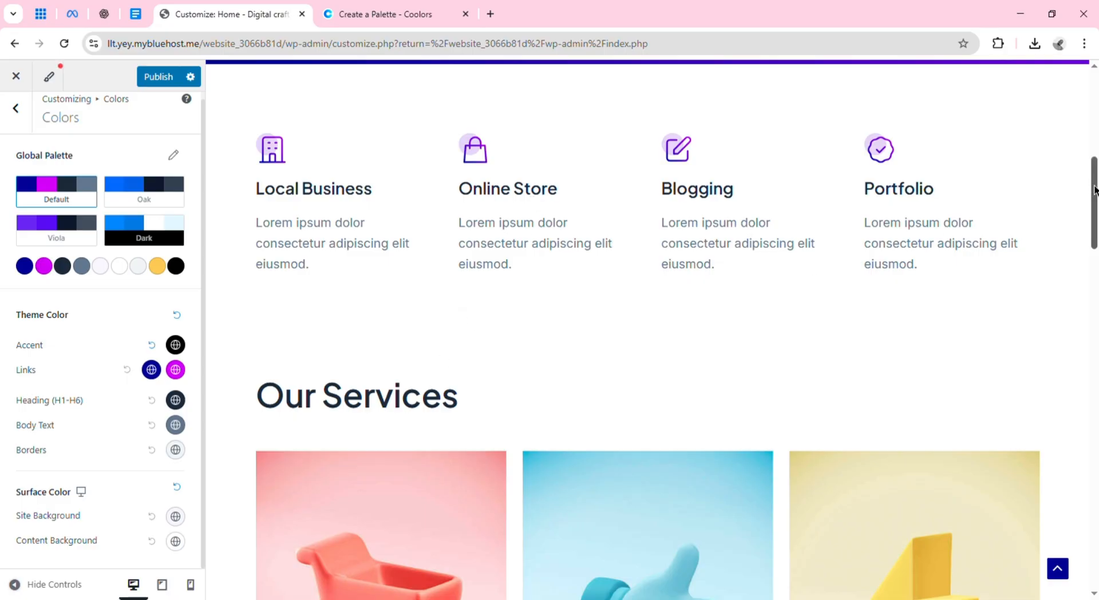
left_click_drag(1093, 190, 1093, 530)
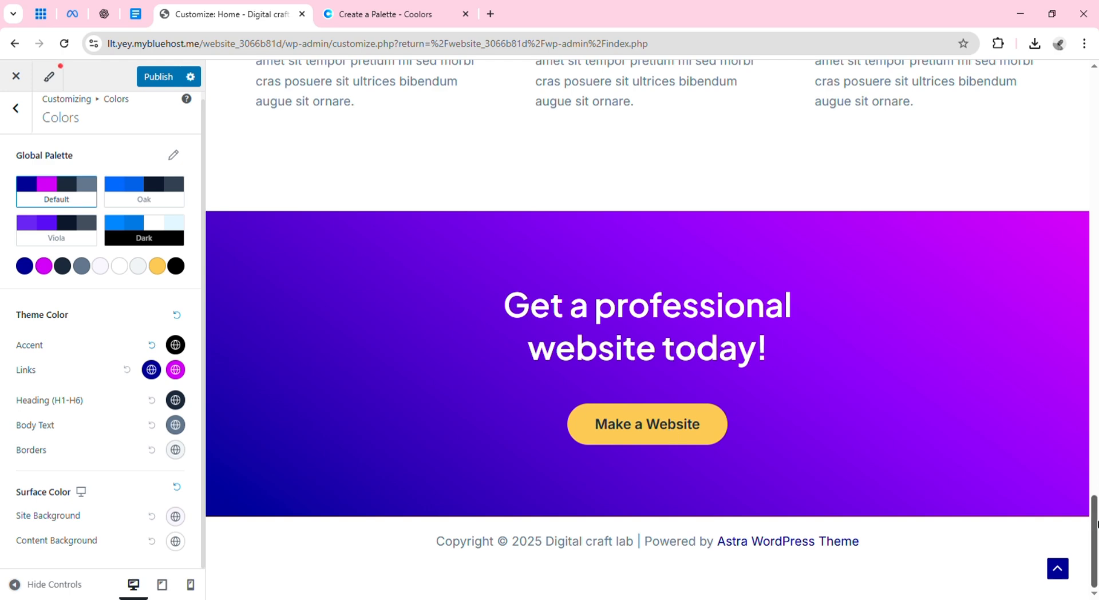
left_click_drag(1094, 524, 1093, 86)
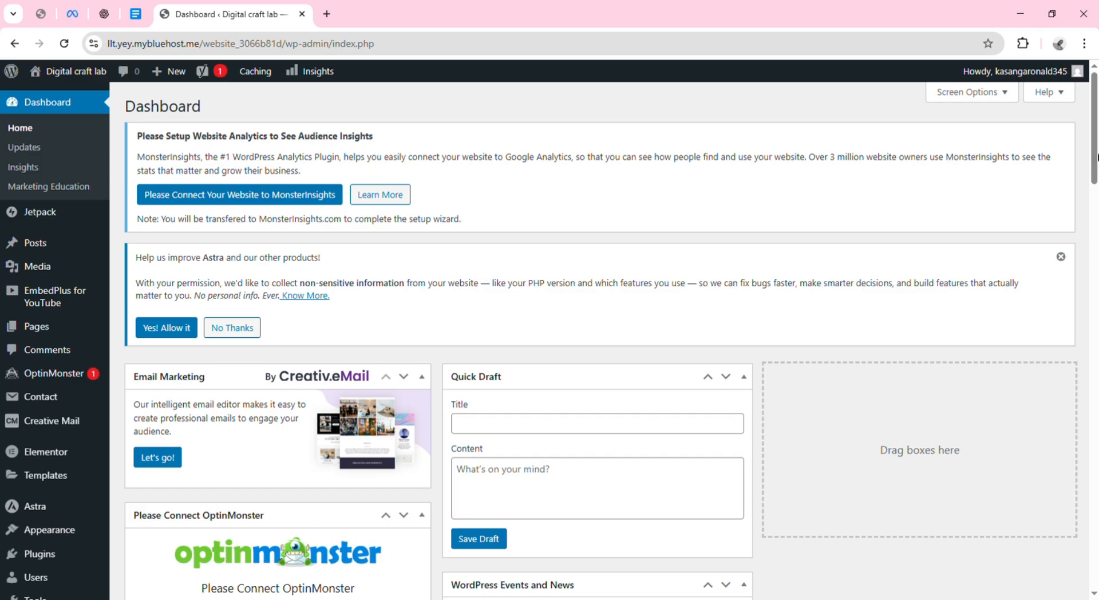
Open the theme Customizer for the Digital craft lab site from the WordPress dashboard.
mouse_move(1097, 154)
left_mouse_down()
mouse_move(1096, 177)
mouse_move(1097, 153)
left_mouse_up()
mouse_move(29, 512)
mouse_move(51, 279)
mouse_move(82, 407)
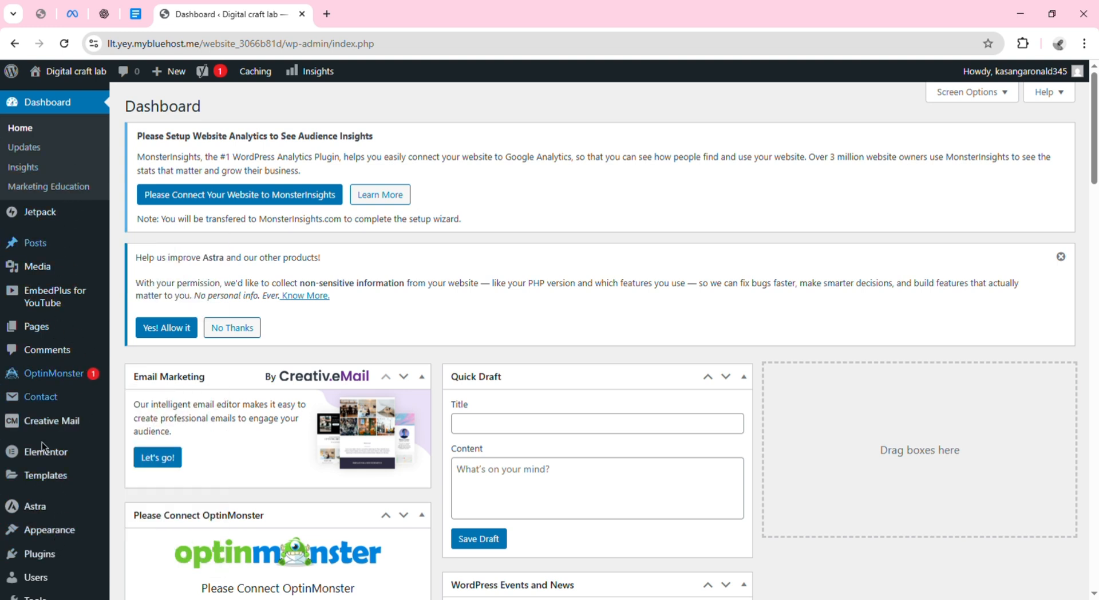
mouse_move(51, 531)
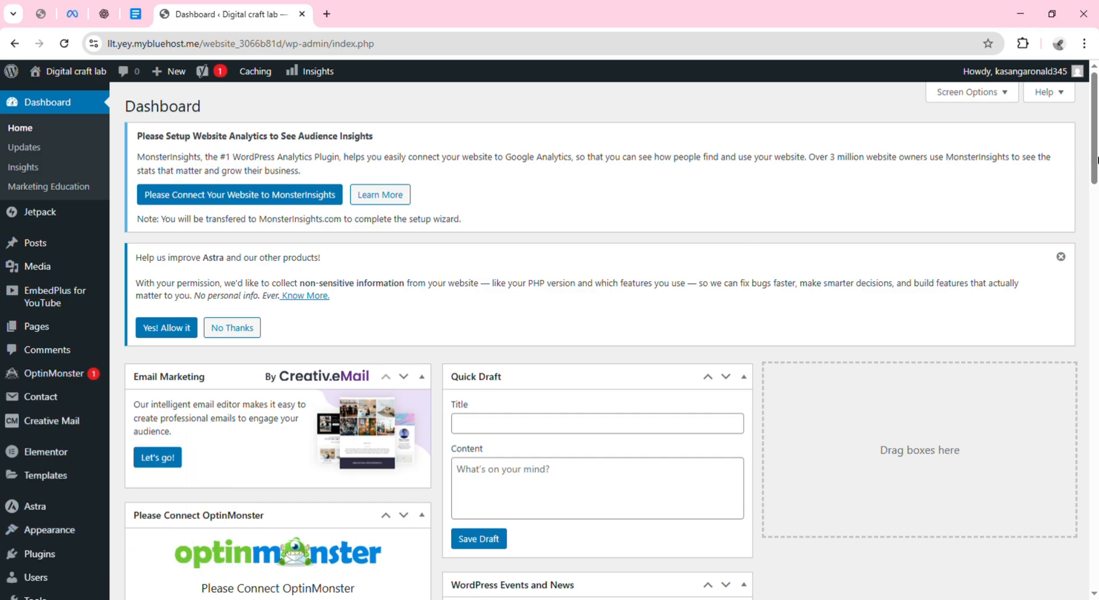
scroll(1096, 160, "down", 5)
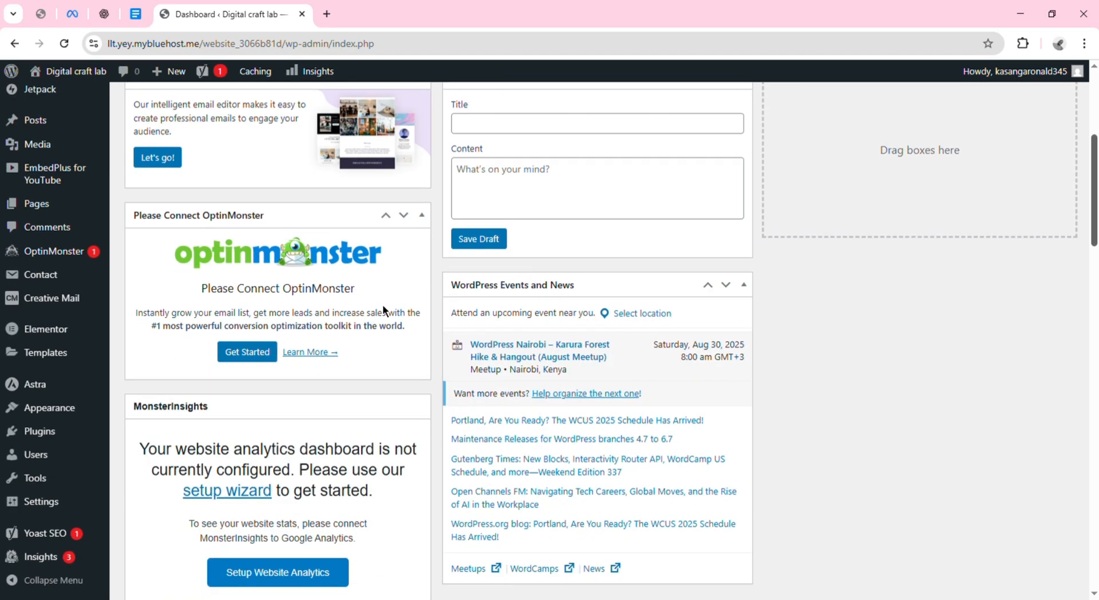
mouse_move(54, 386)
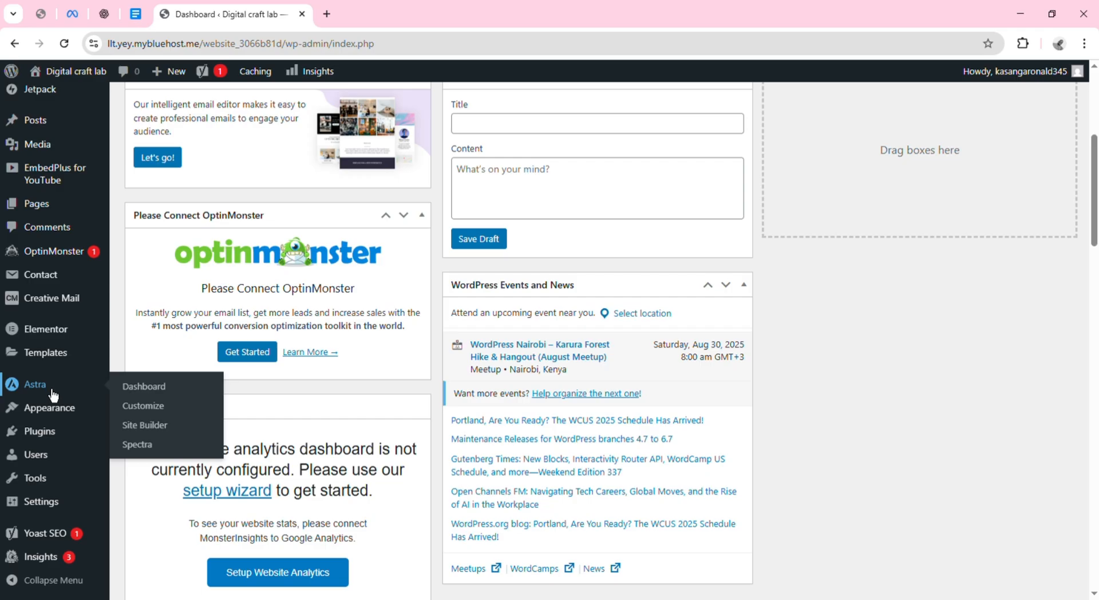
mouse_move(48, 418)
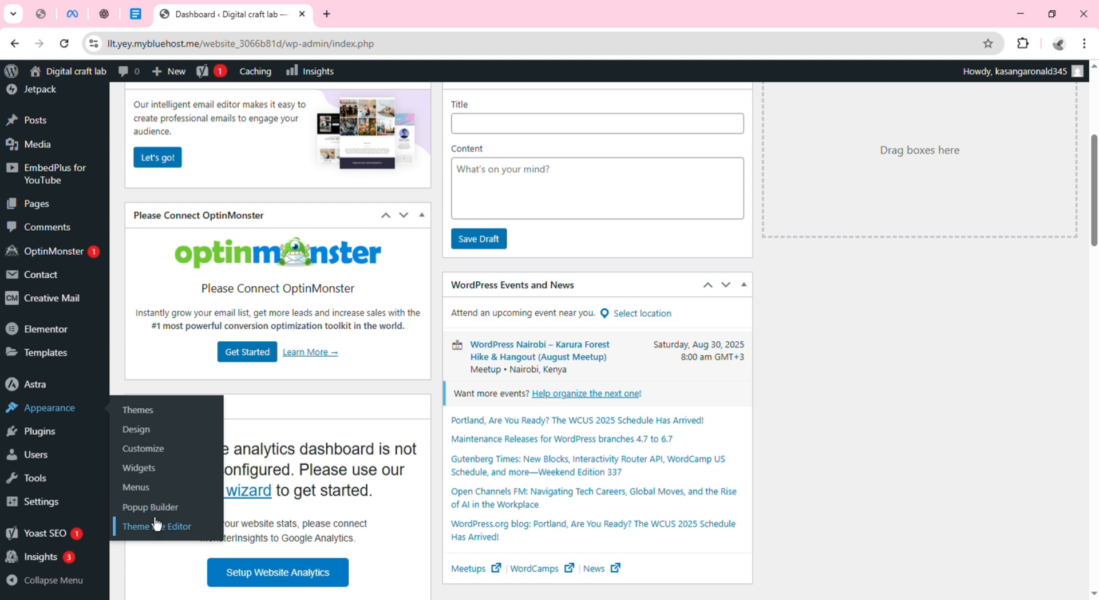
left_click(151, 456)
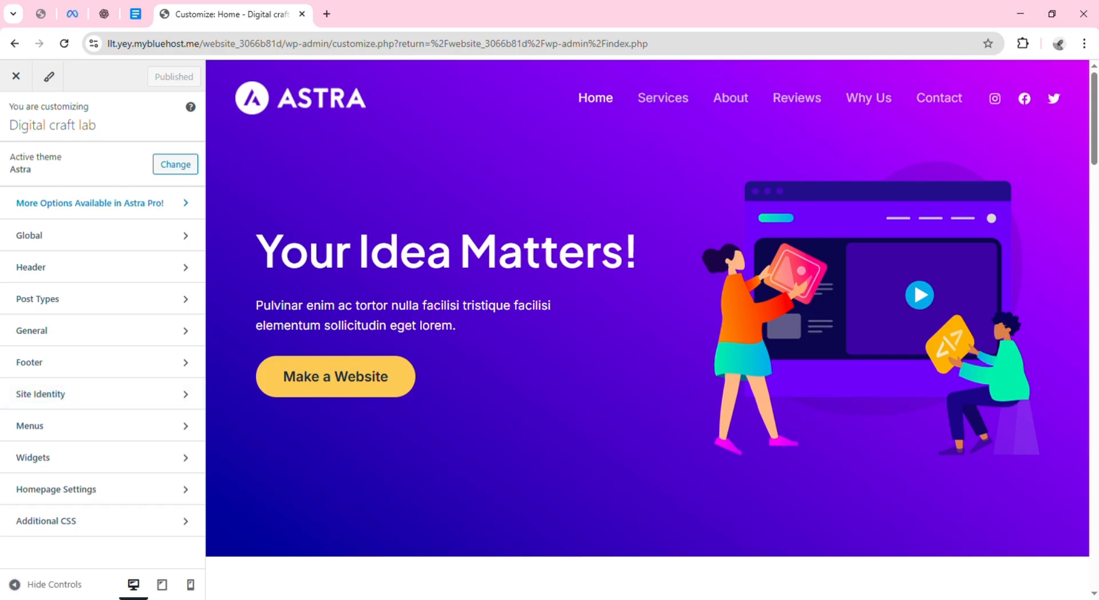
Open the header builder and show the settings of its Site Title & Logo element.
scroll(1094, 152, "down", 3)
left_click_drag(1096, 154, 1096, 114)
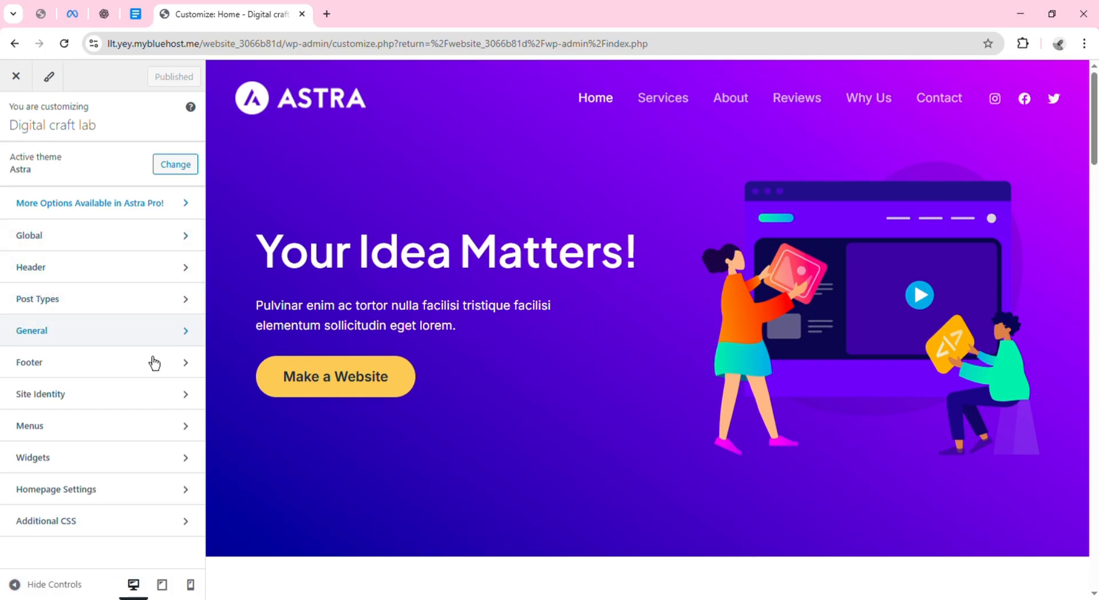
left_click(172, 283)
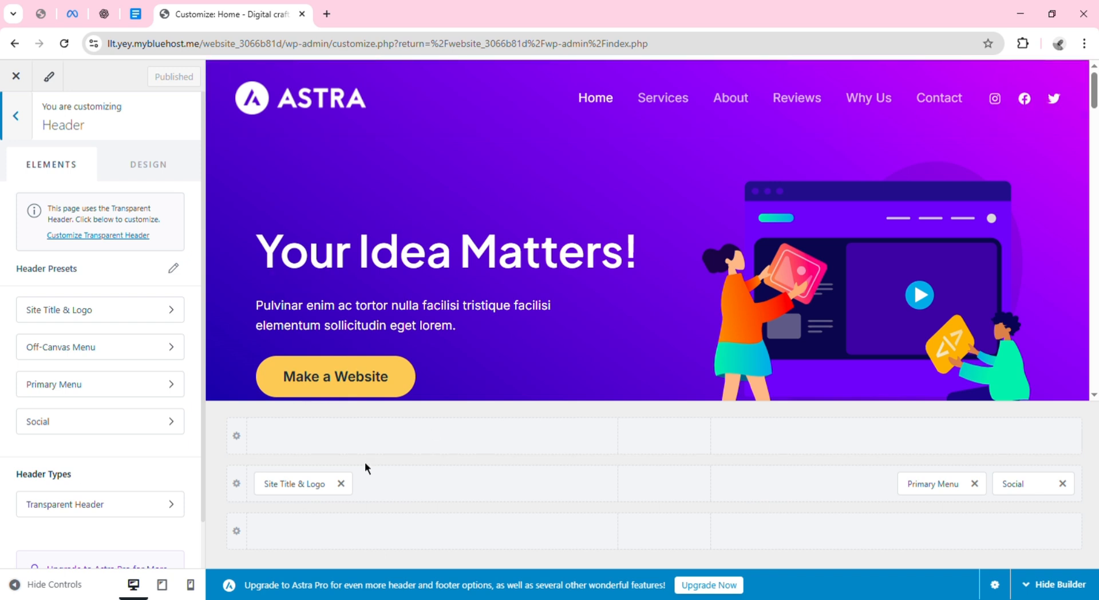
left_click(312, 490)
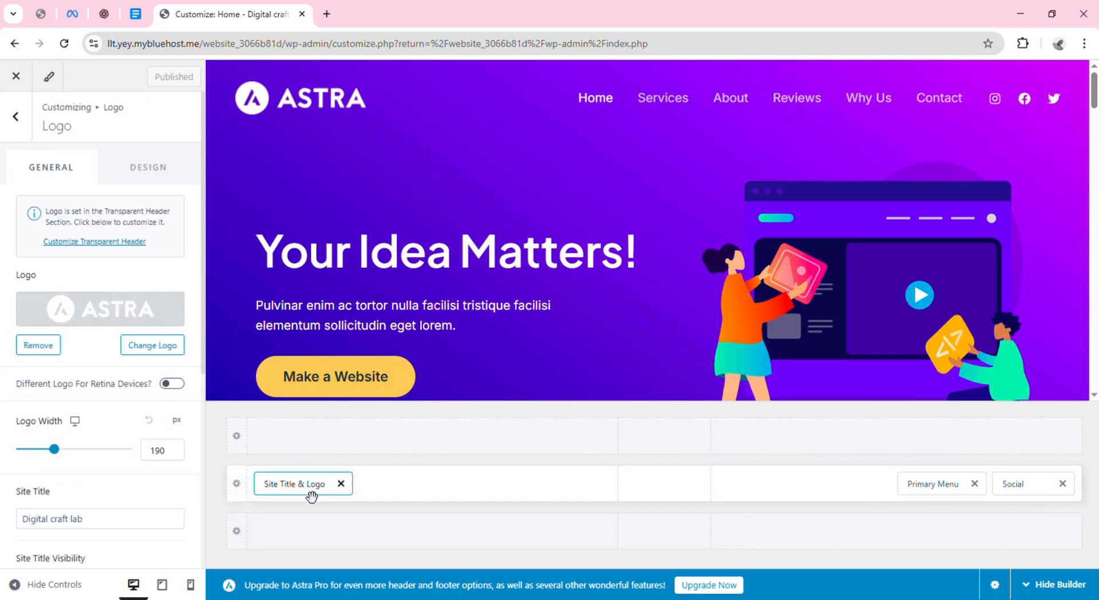
Replace the header logo by uploading White-Modern-Technology-Logo-3.png and using it without cropping.
left_click(104, 319)
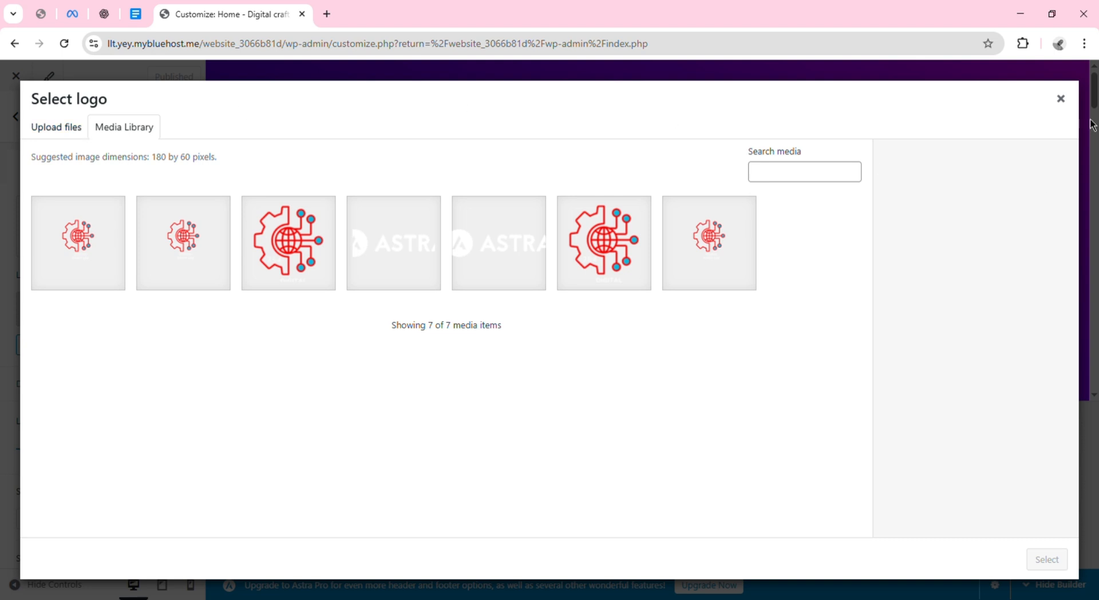
left_click(1060, 99)
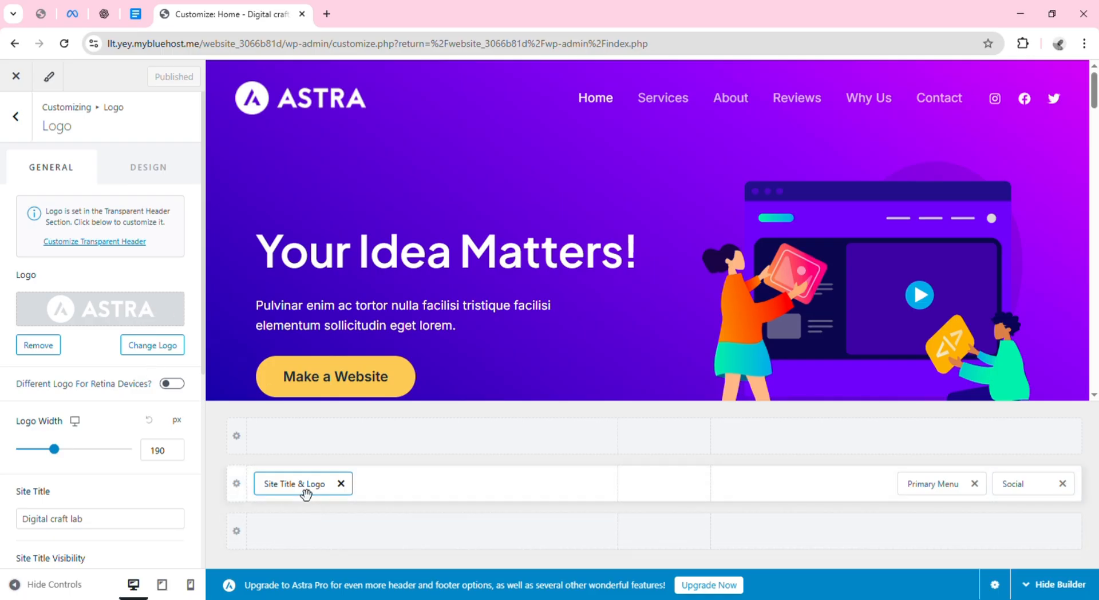
left_click(99, 313)
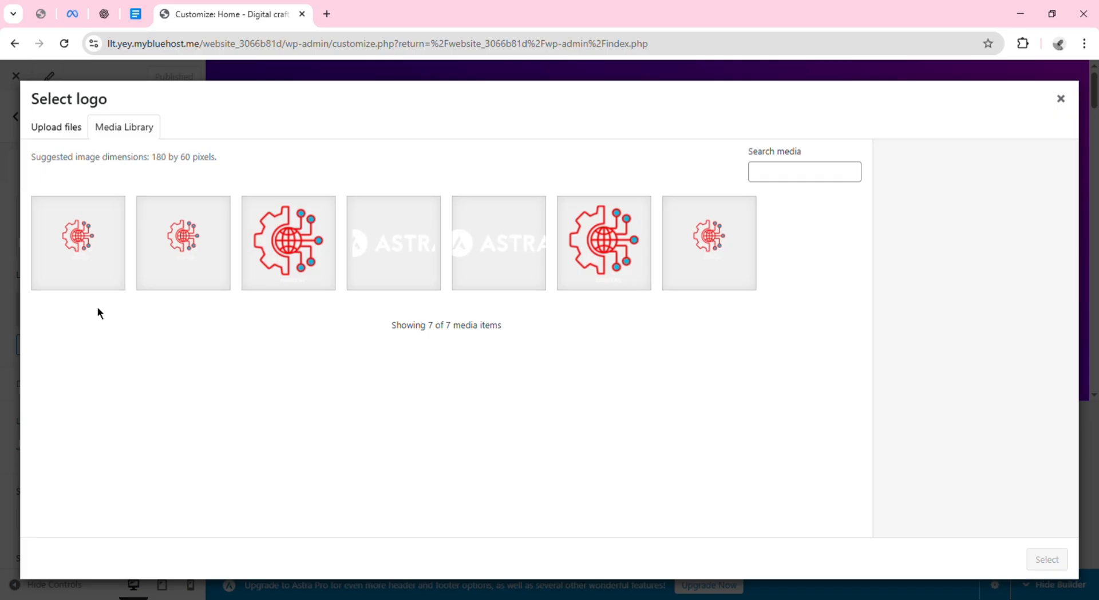
left_click(65, 142)
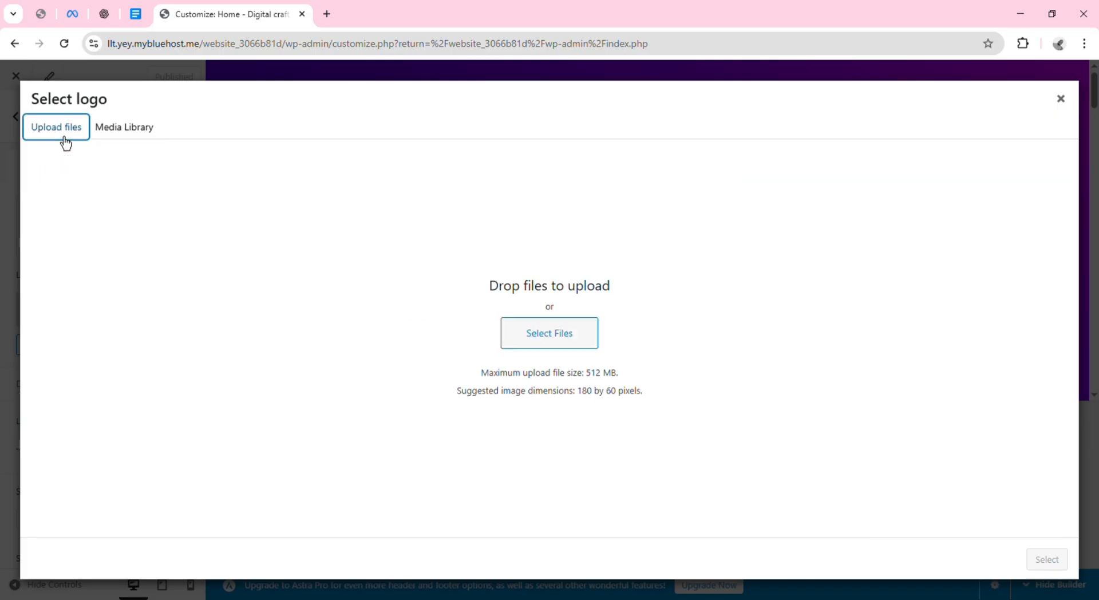
left_click(544, 337)
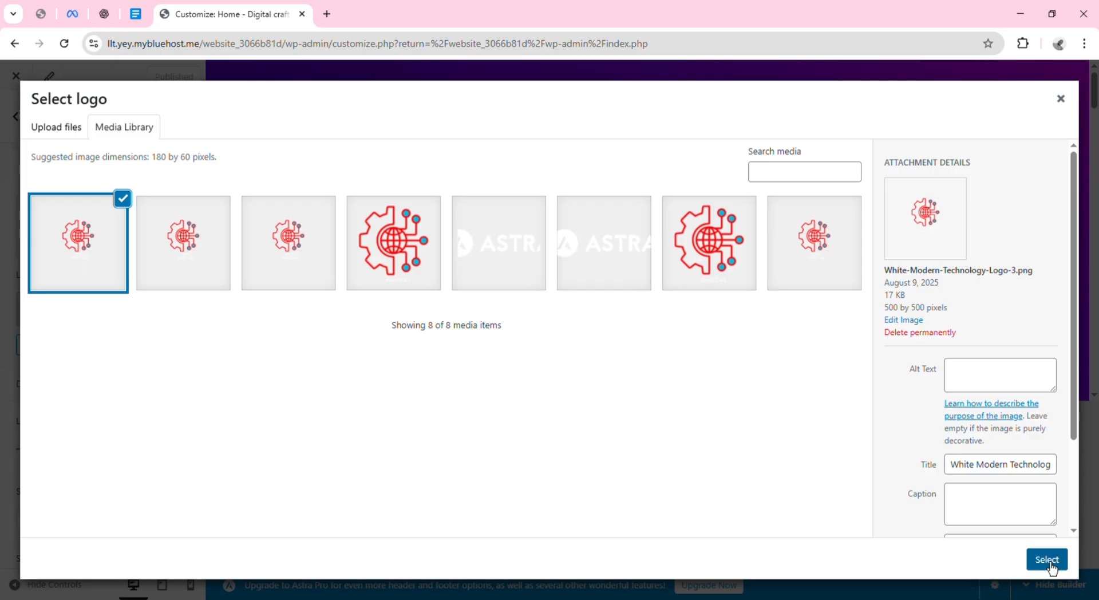
left_click(1047, 559)
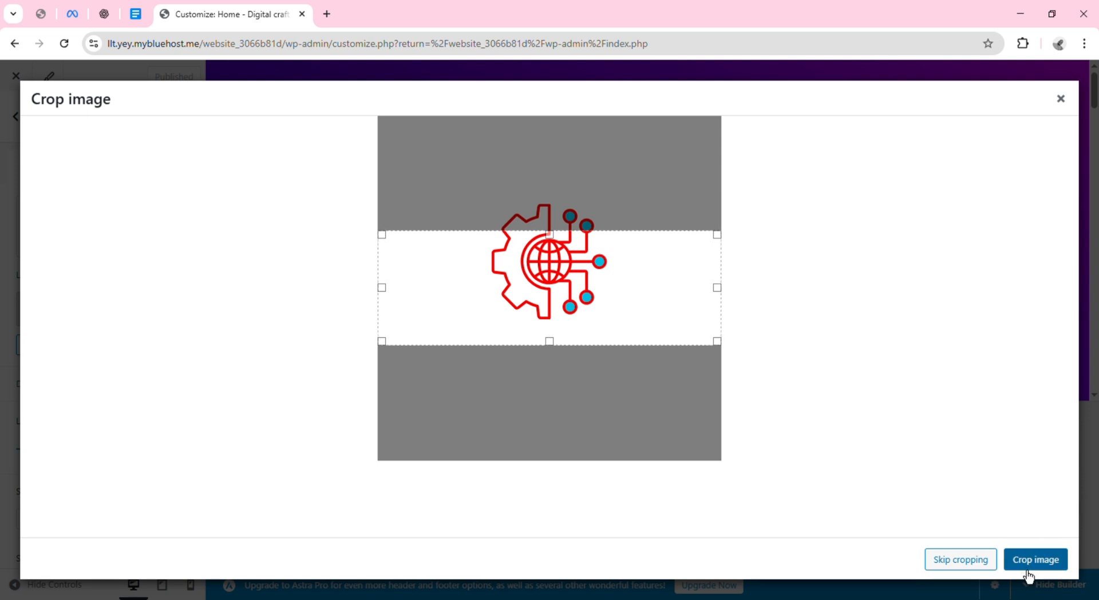
left_click(962, 564)
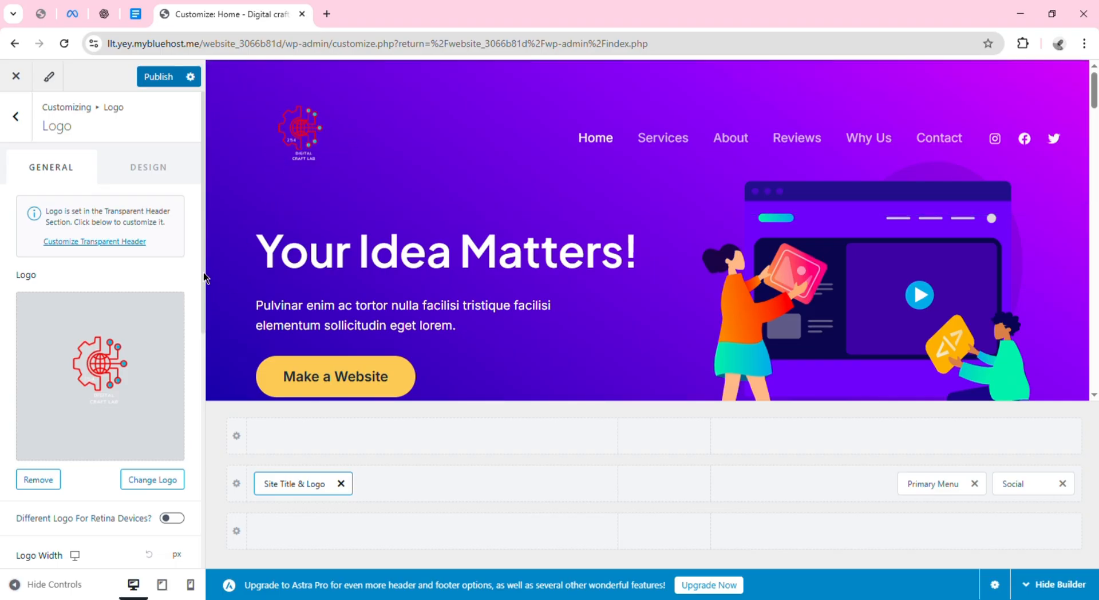
Set the site title to the owner's first name followed by "personal website" and publish the changes.
scroll(204, 295, "down", 1)
scroll(204, 295, "down", 3)
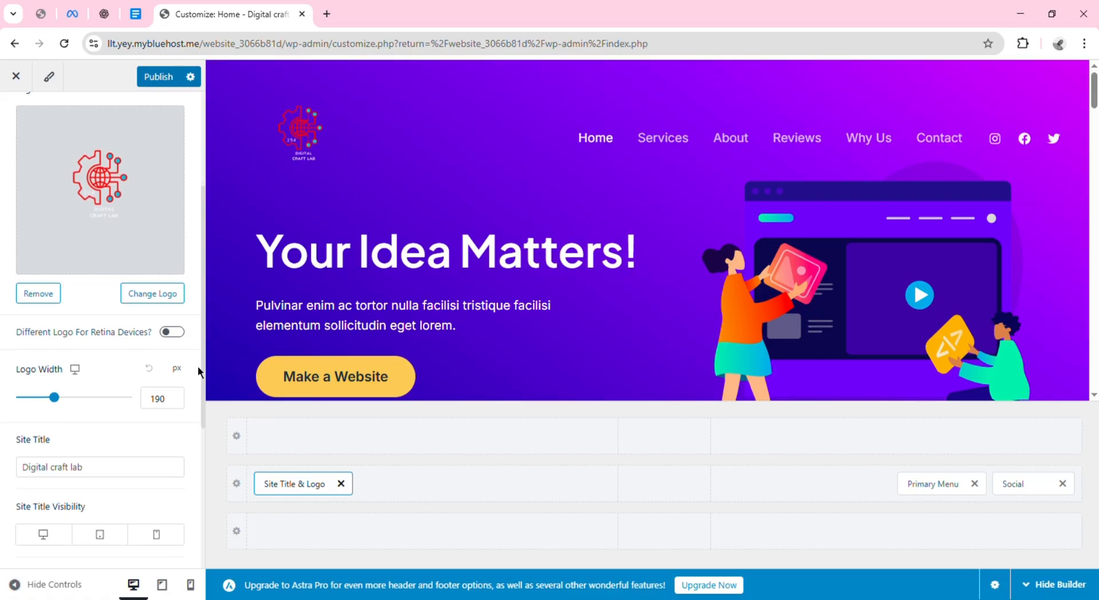
left_click(98, 472)
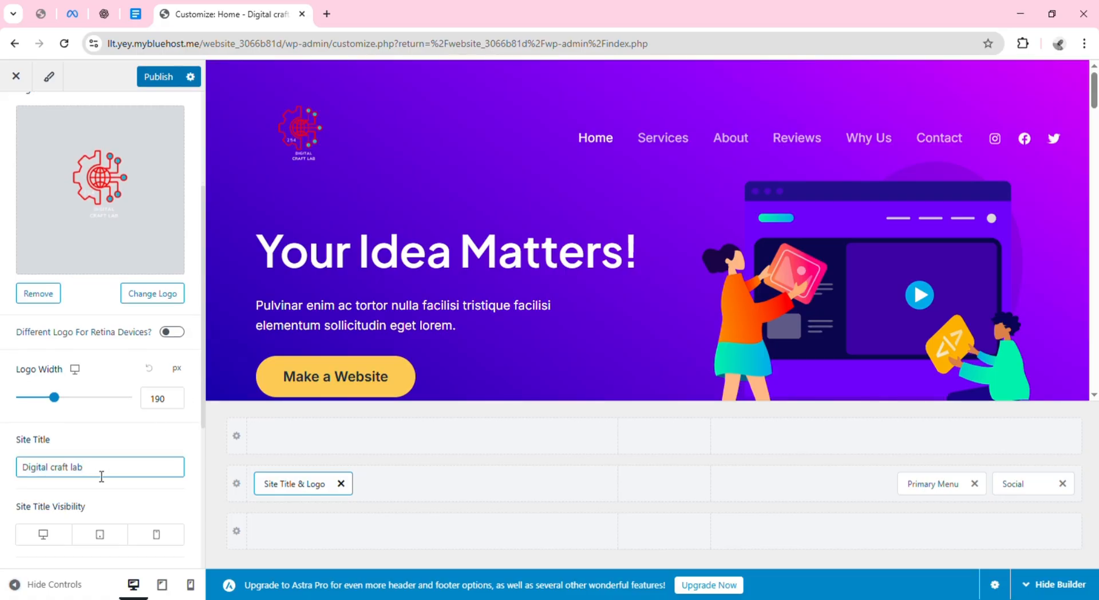
key("ctrl+a")
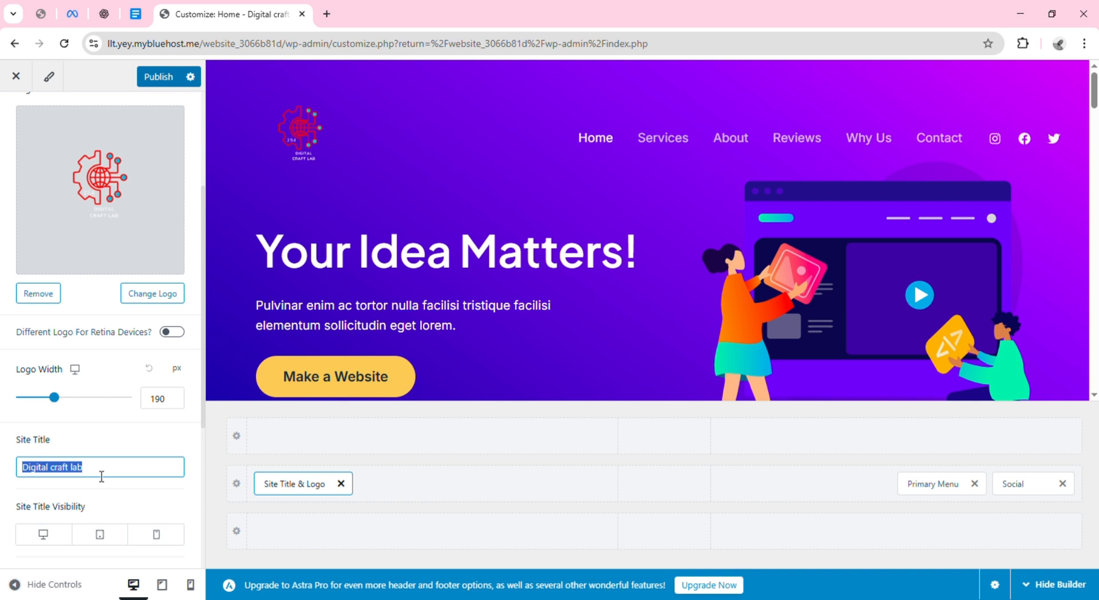
type("R")
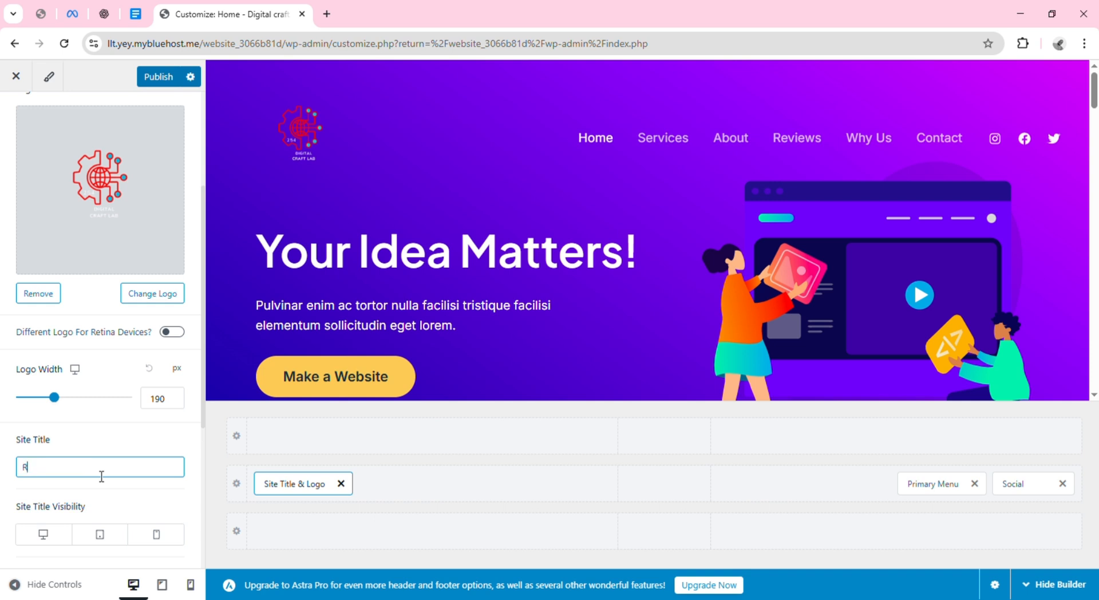
type("onalds per")
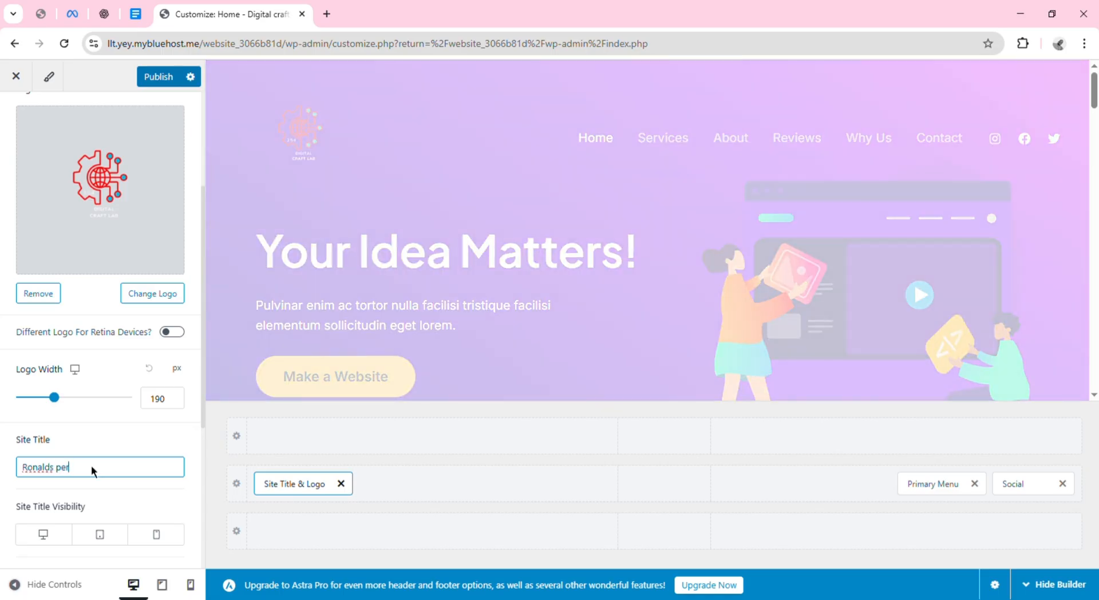
type("sonal ")
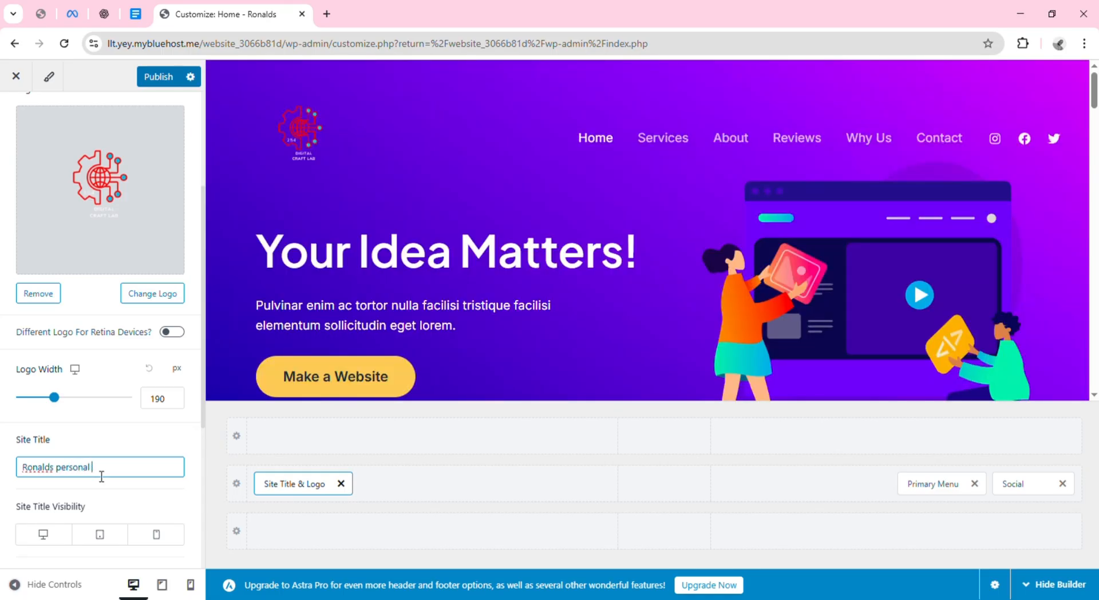
type("website")
left_click(163, 81)
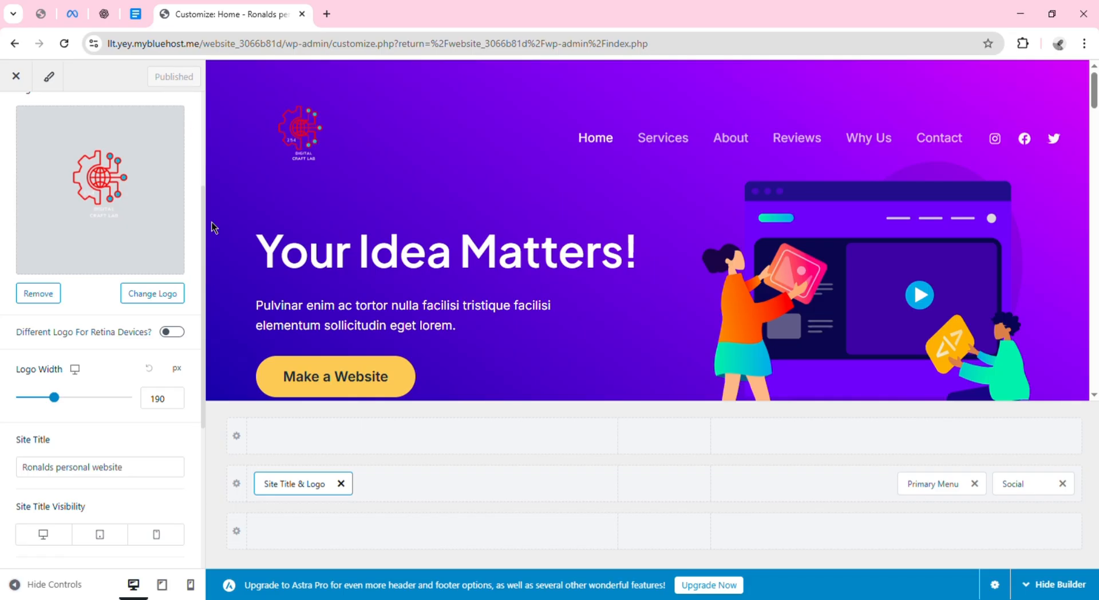
Reopen the theme Customizer from the WordPress dashboard and show the theme's global color settings.
left_click(24, 83)
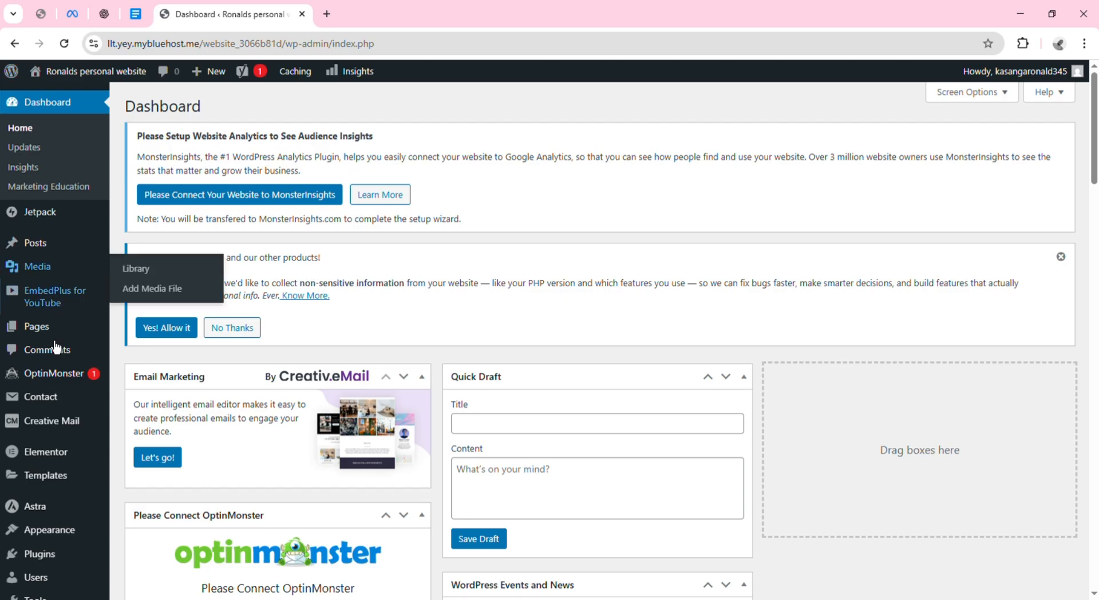
mouse_move(55, 536)
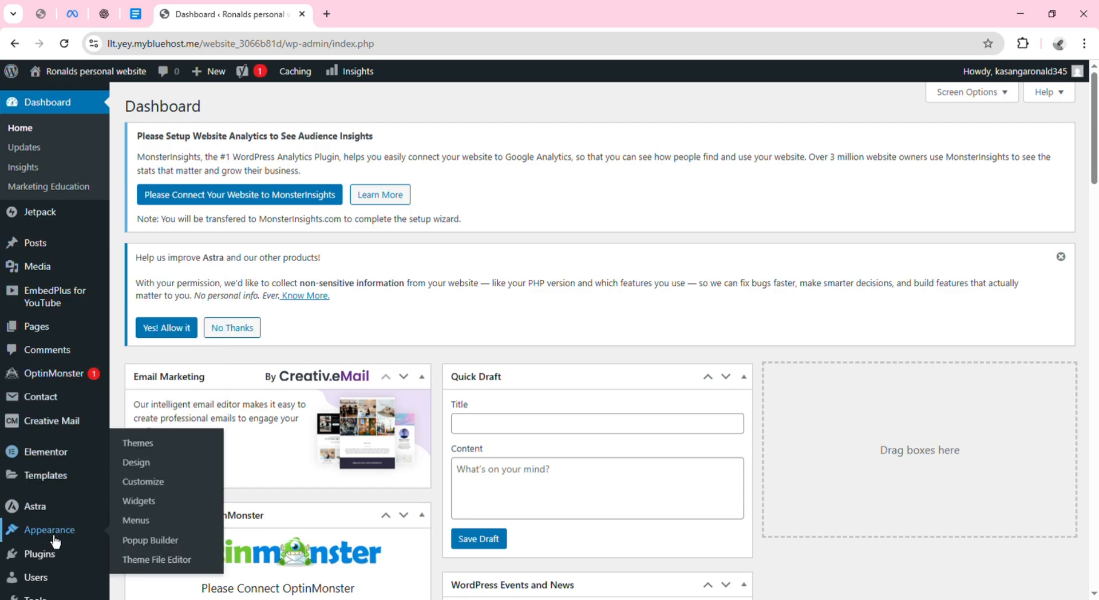
left_click(145, 484)
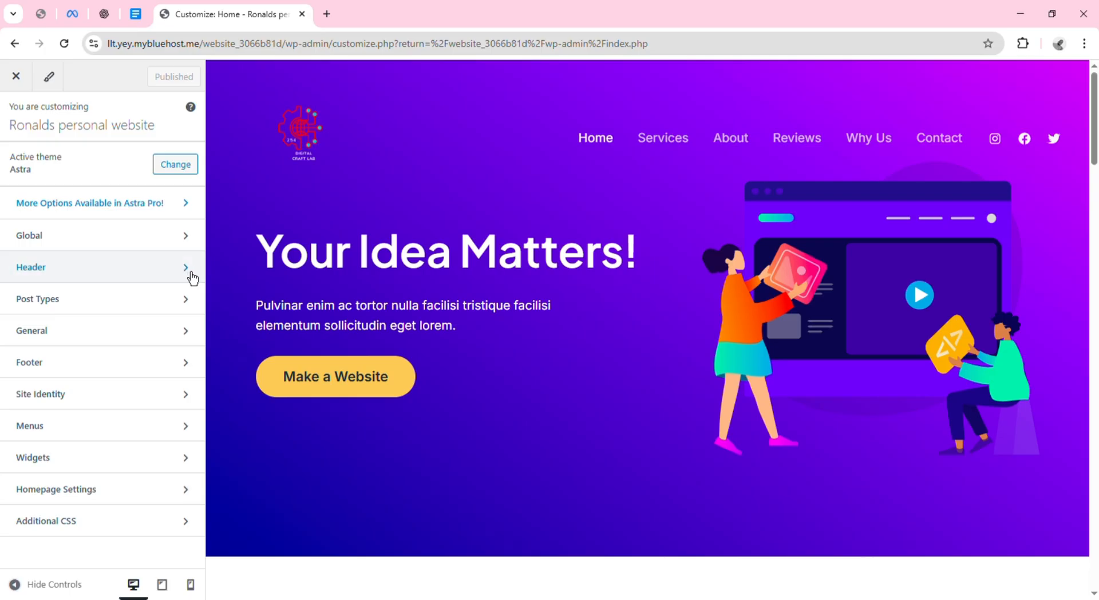
left_click(191, 277)
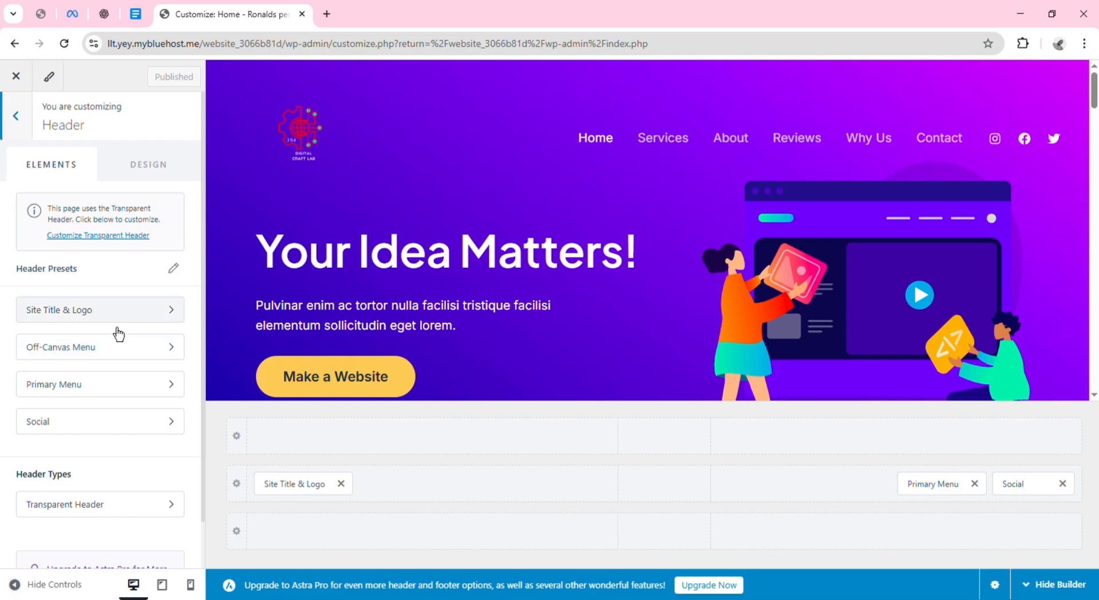
left_click(15, 129)
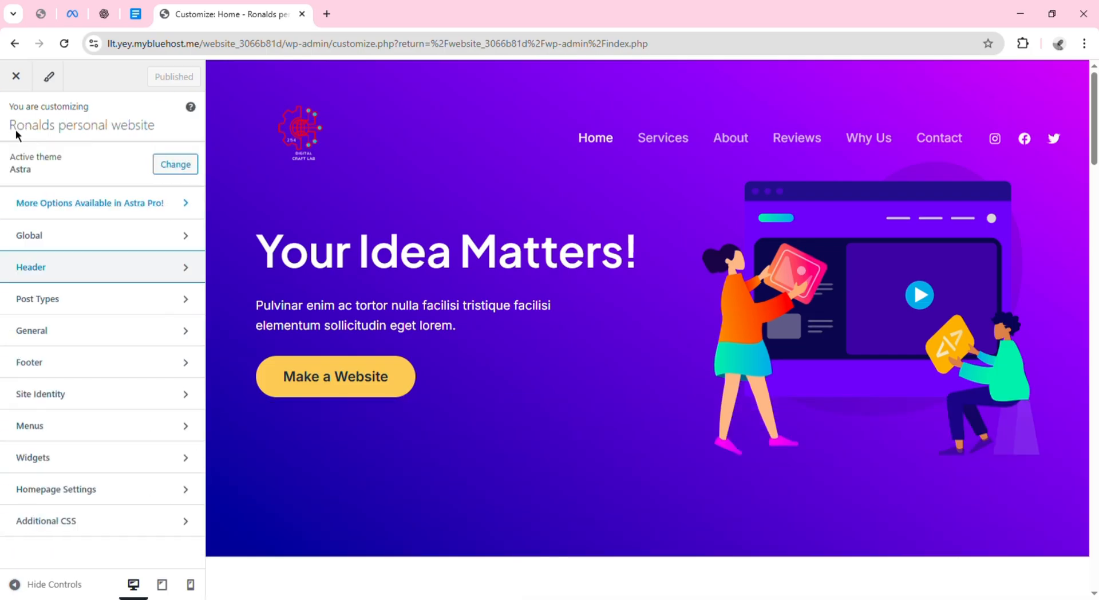
left_click(129, 253)
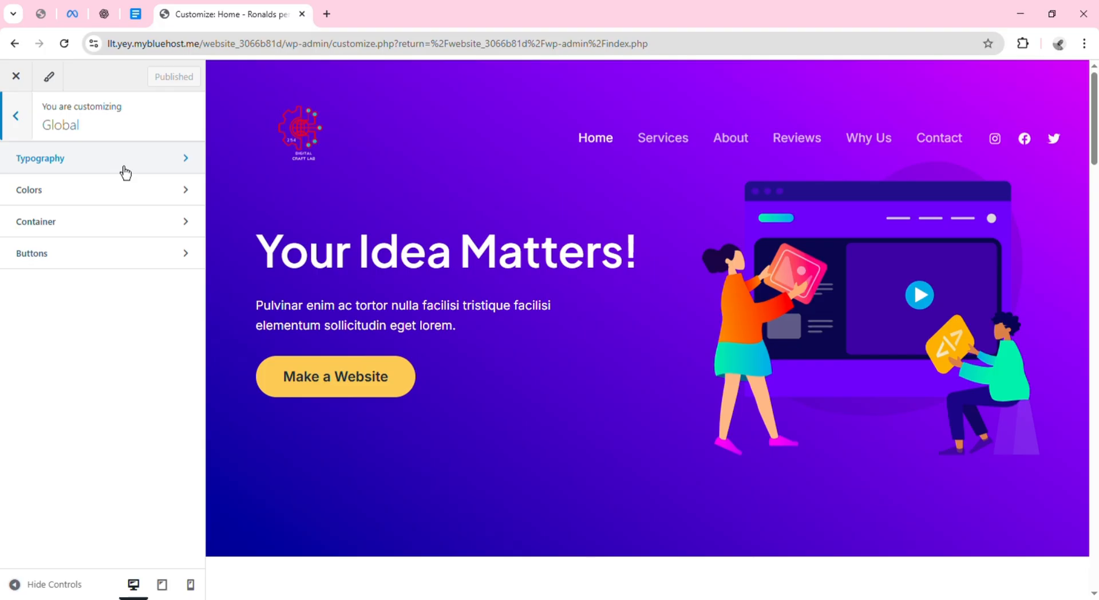
left_click(179, 197)
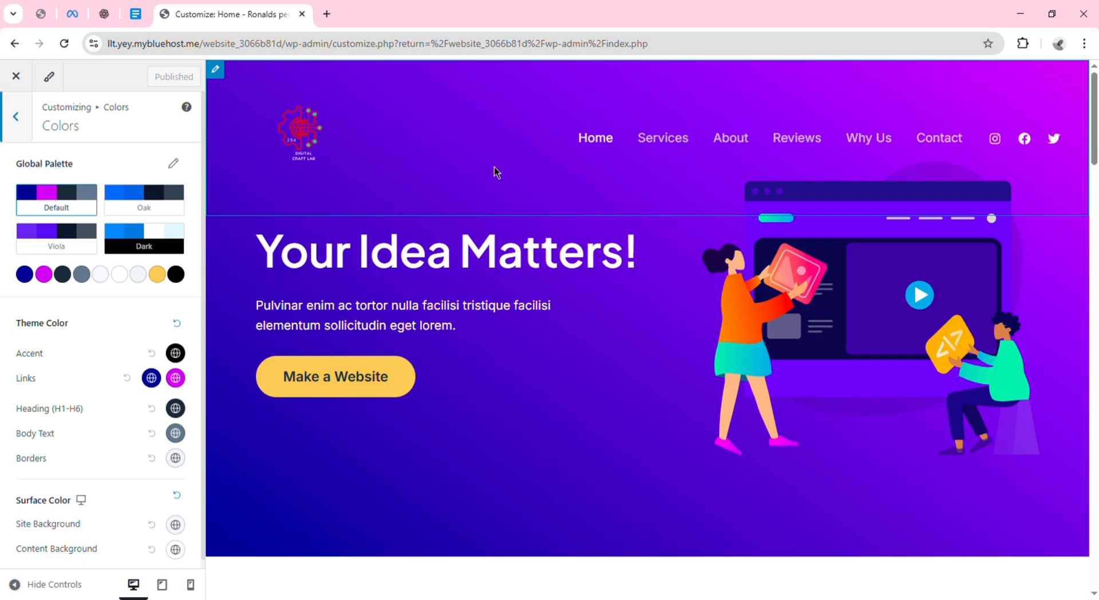
Try to open the Coolors site in a new browser tab using the address coolers.co.
left_click(328, 14)
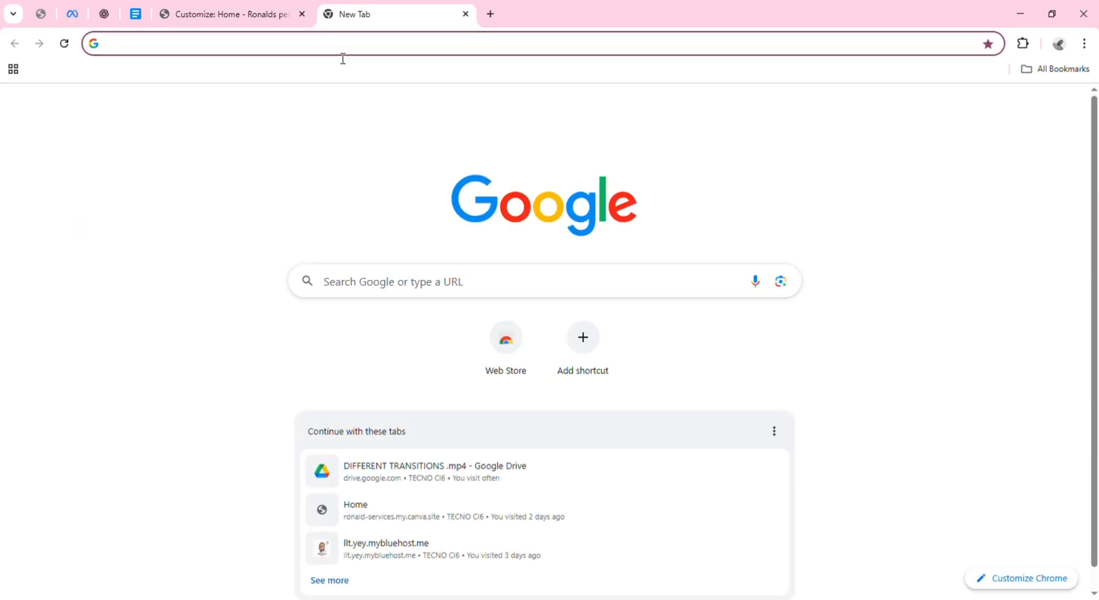
left_click(342, 55)
type("coole")
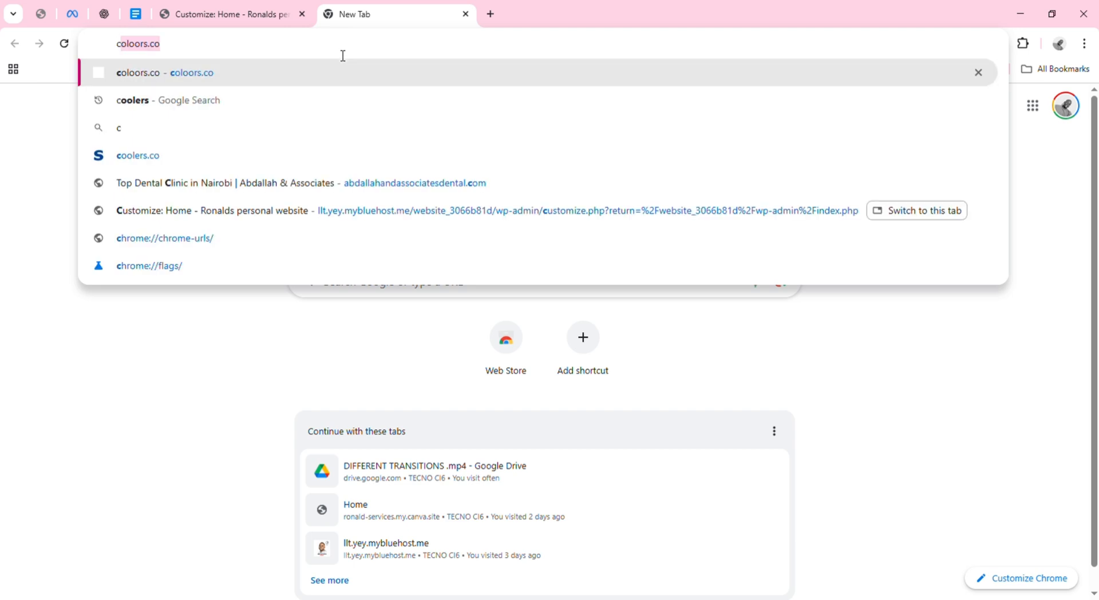
type("rs")
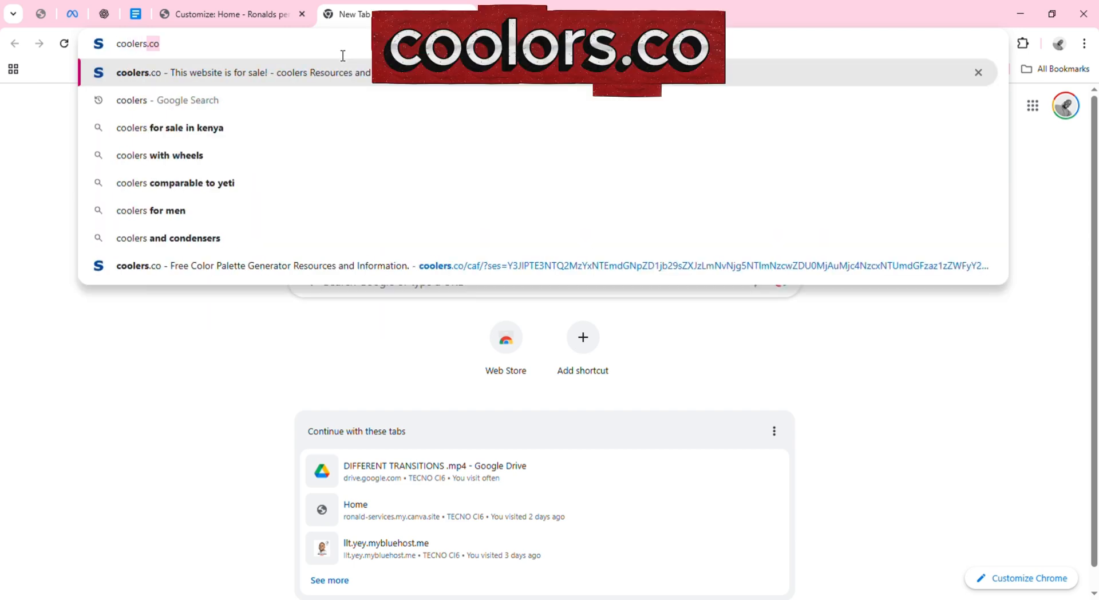
key("Return")
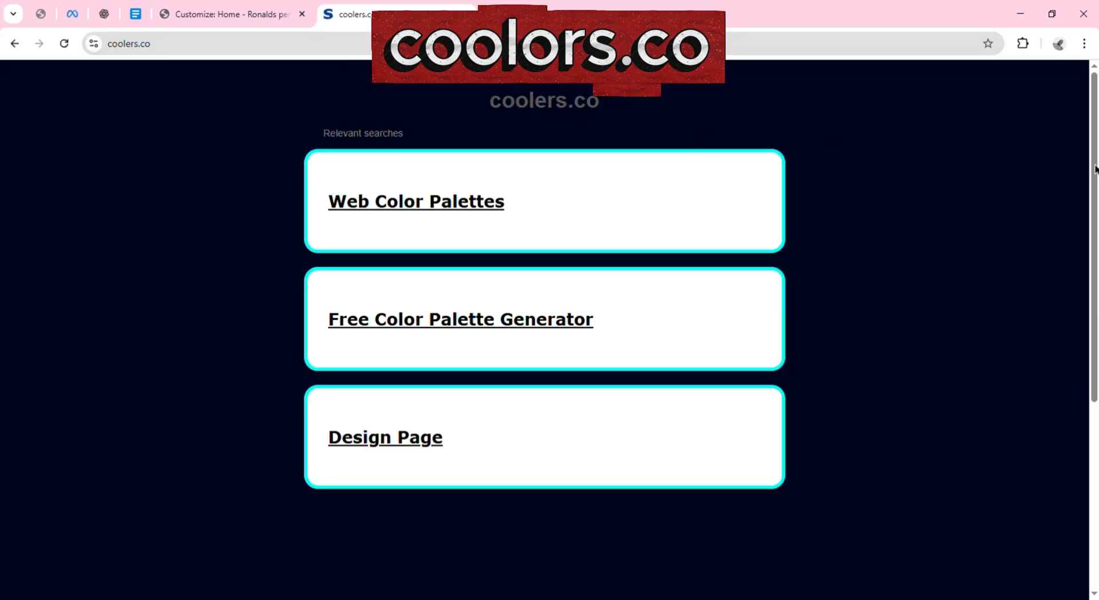
Search Google for "coolers" in a new browser tab, open the Coolors website and dismiss its welcome message.
left_click(651, 12)
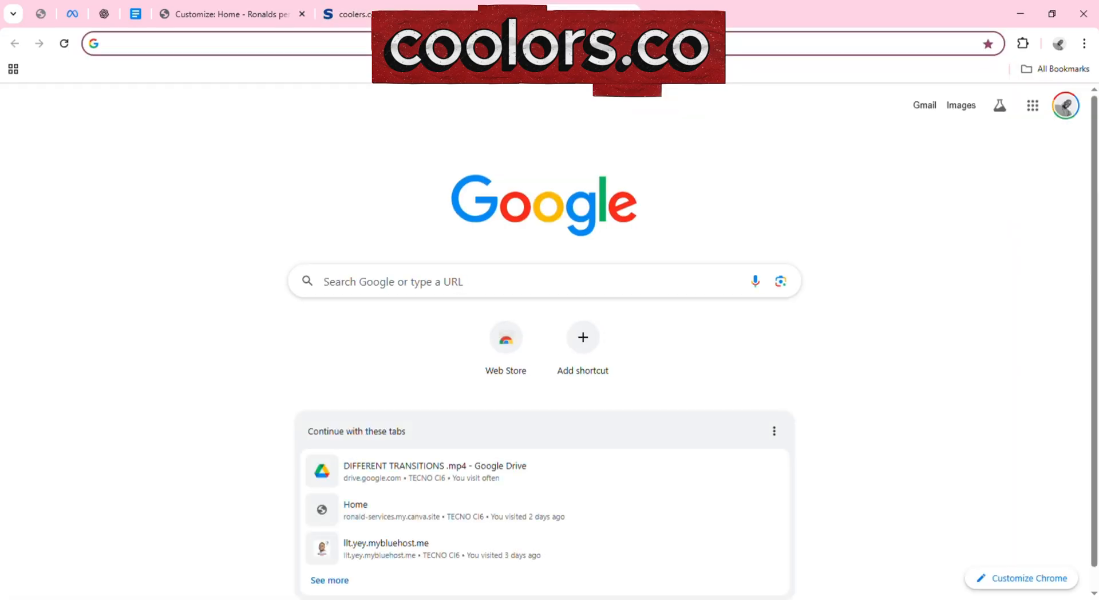
type("coo")
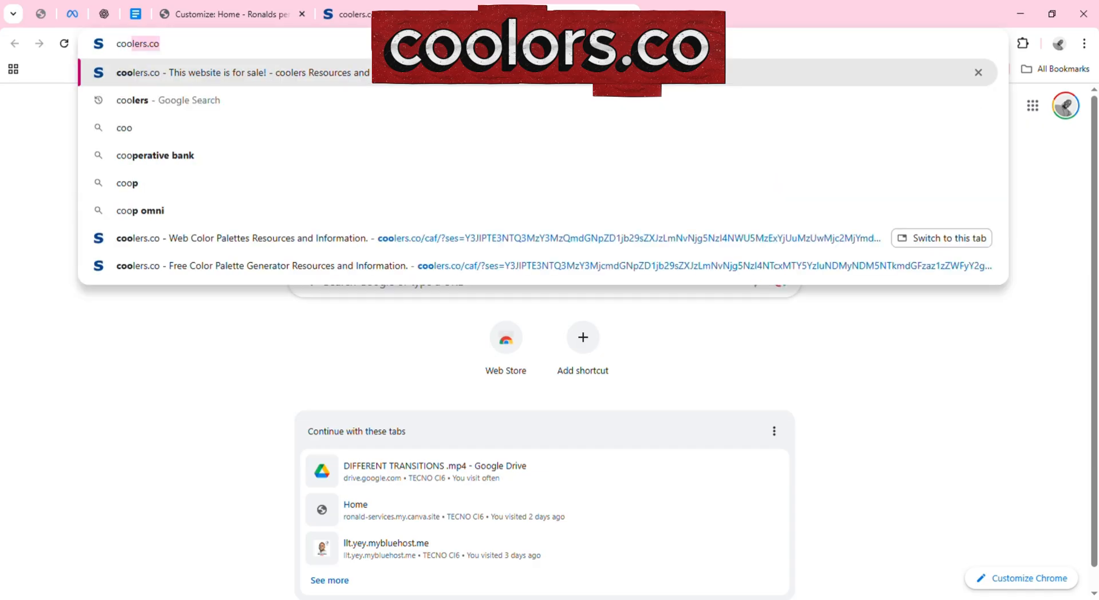
key("Right")
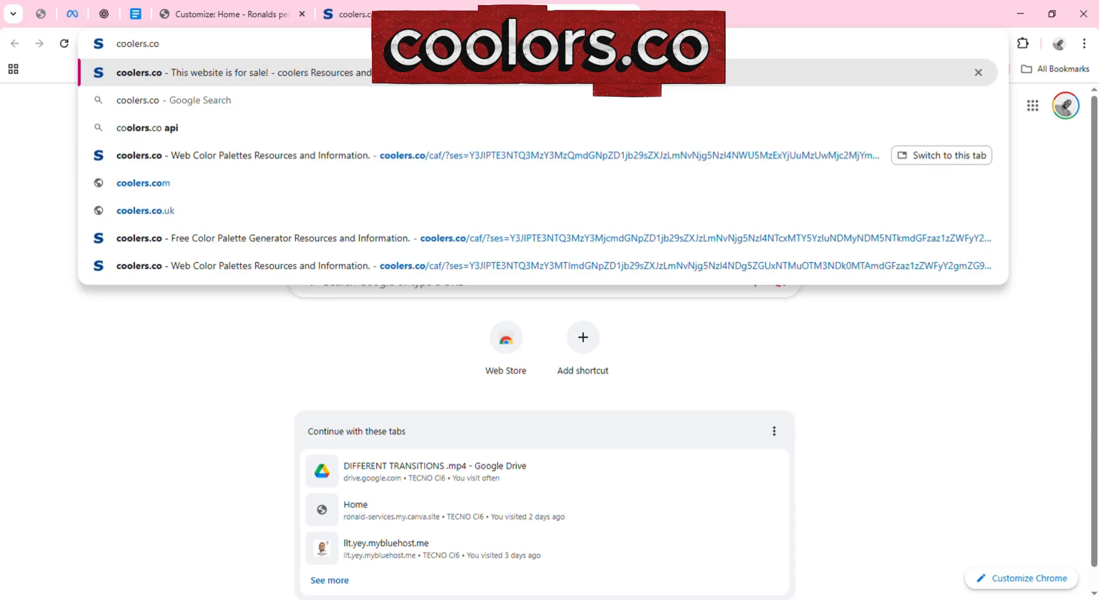
key("BackSpace")
key("BackSpace")
key("BackSpace")
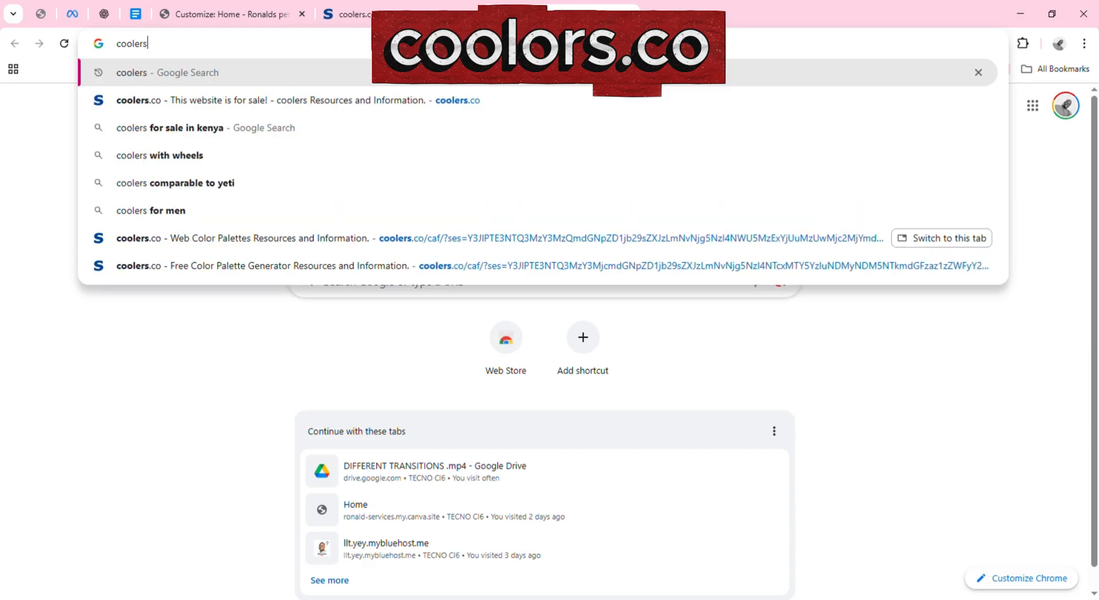
key("Return")
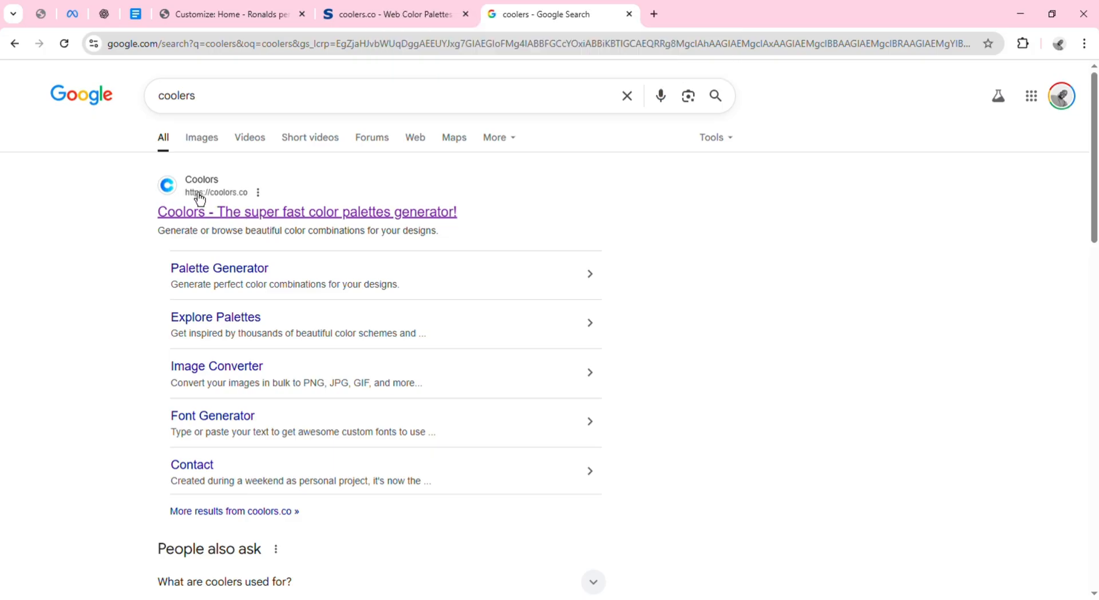
left_click(246, 221)
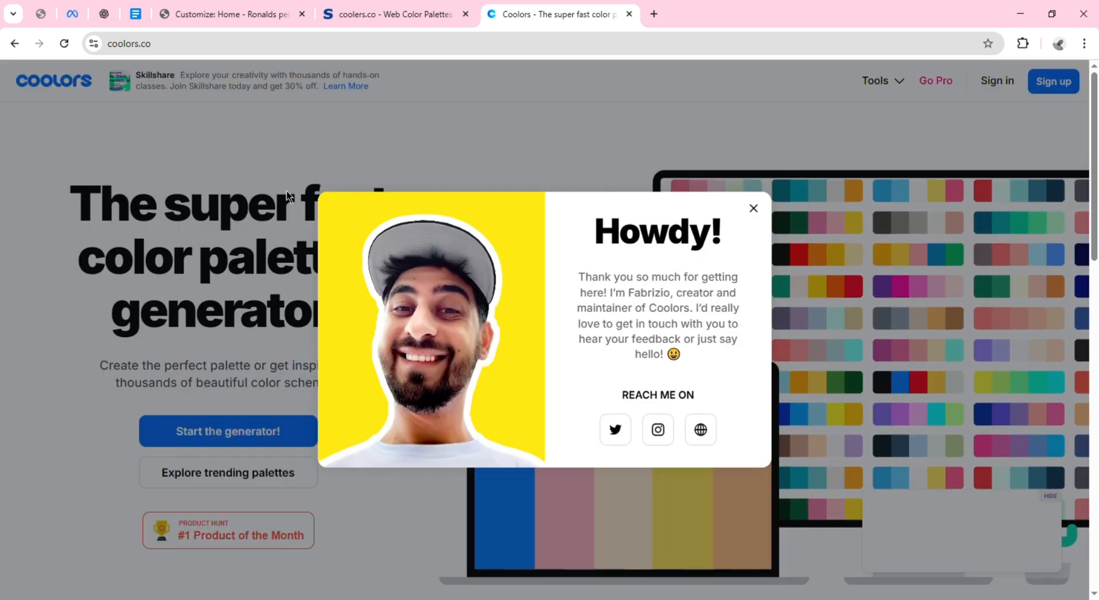
left_click(753, 209)
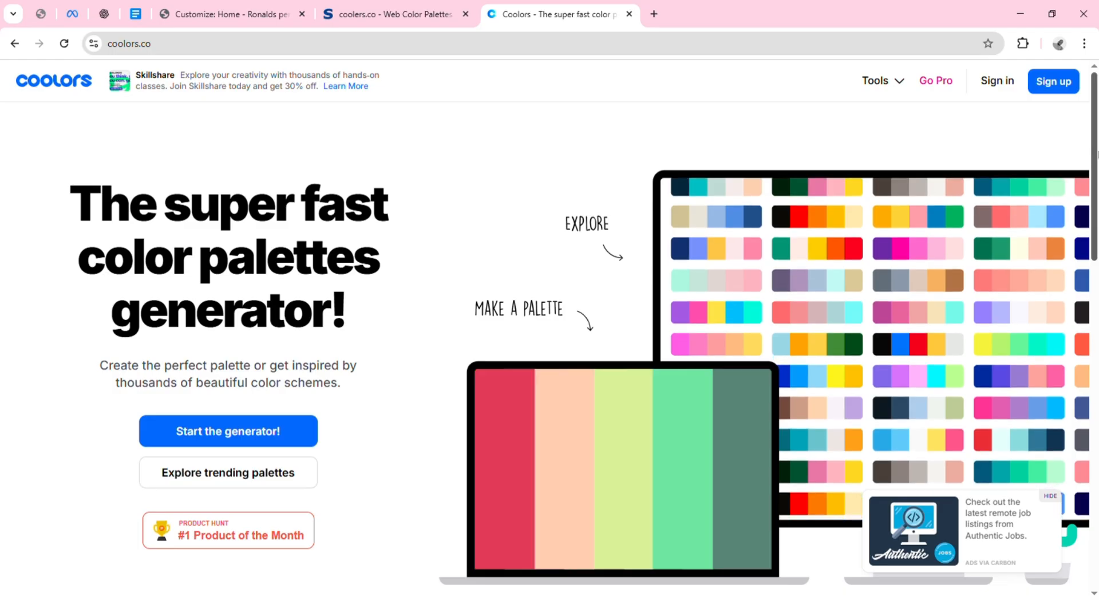
Start the Coolors palette generator and generate a new random five-color palette.
left_click_drag(1097, 154, 1097, 156)
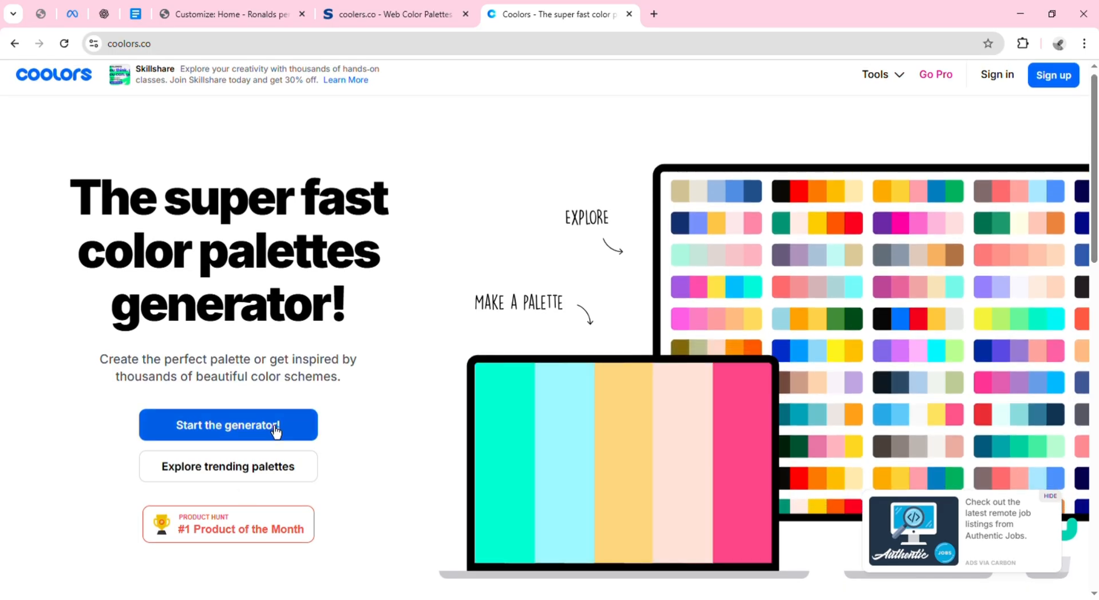
left_click(267, 427)
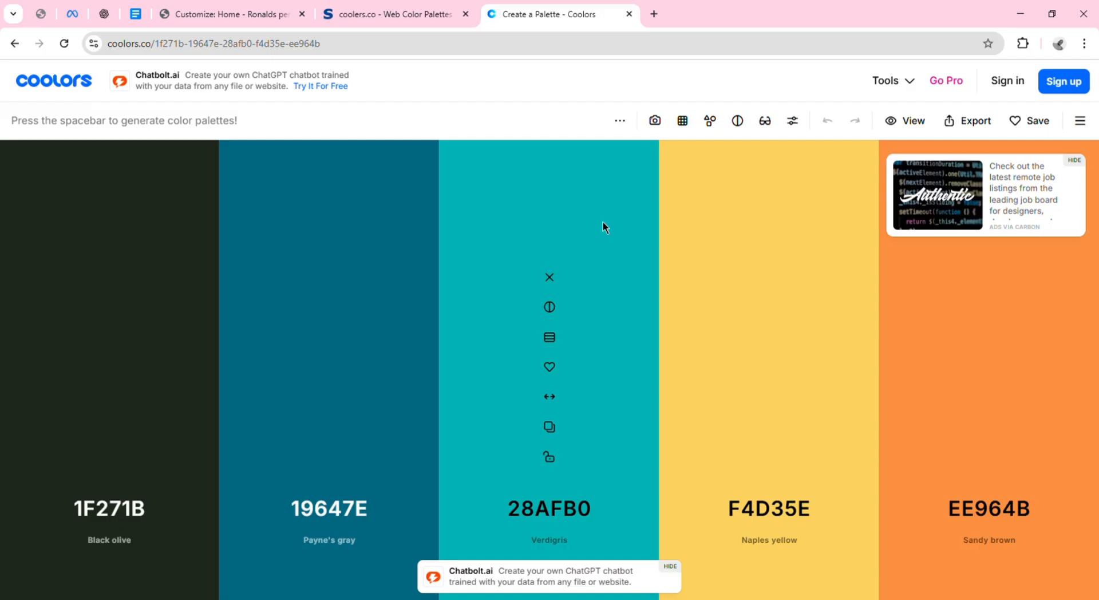
key("space")
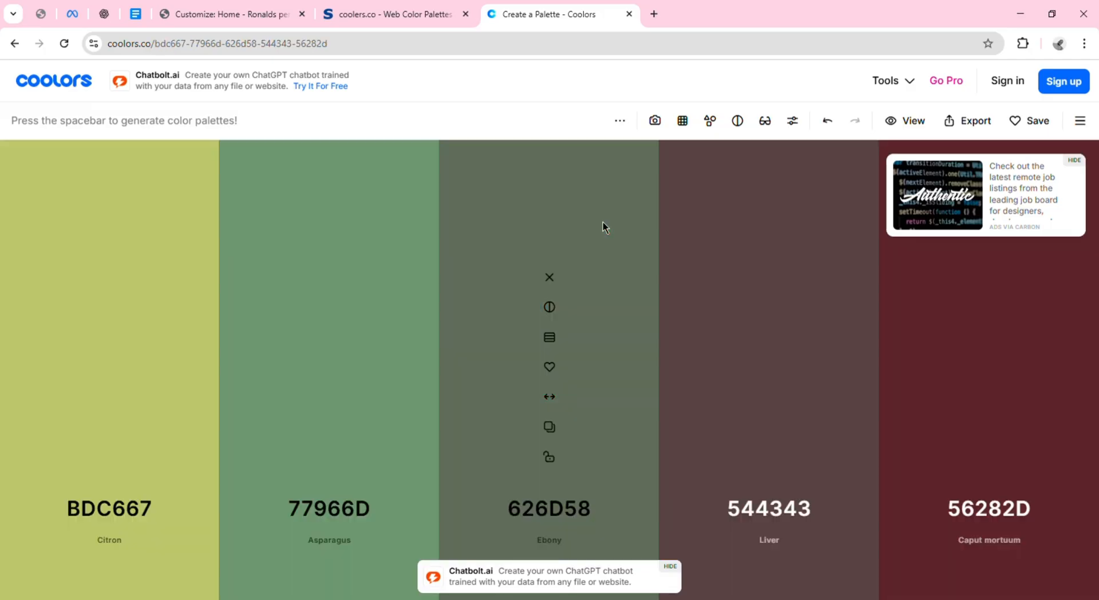
Keep generating random five-color palettes until settling on 22162B, 451F55, 724E91, E54F6D and F8C630.
key("space")
key("space")
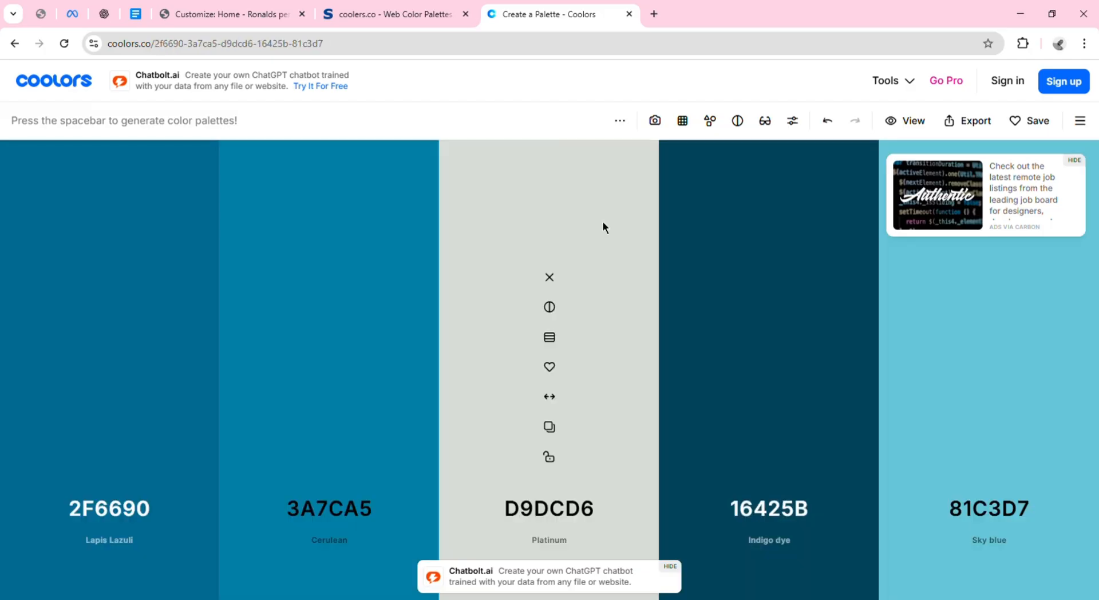
key("space")
key("space")
key("space")
key("space")
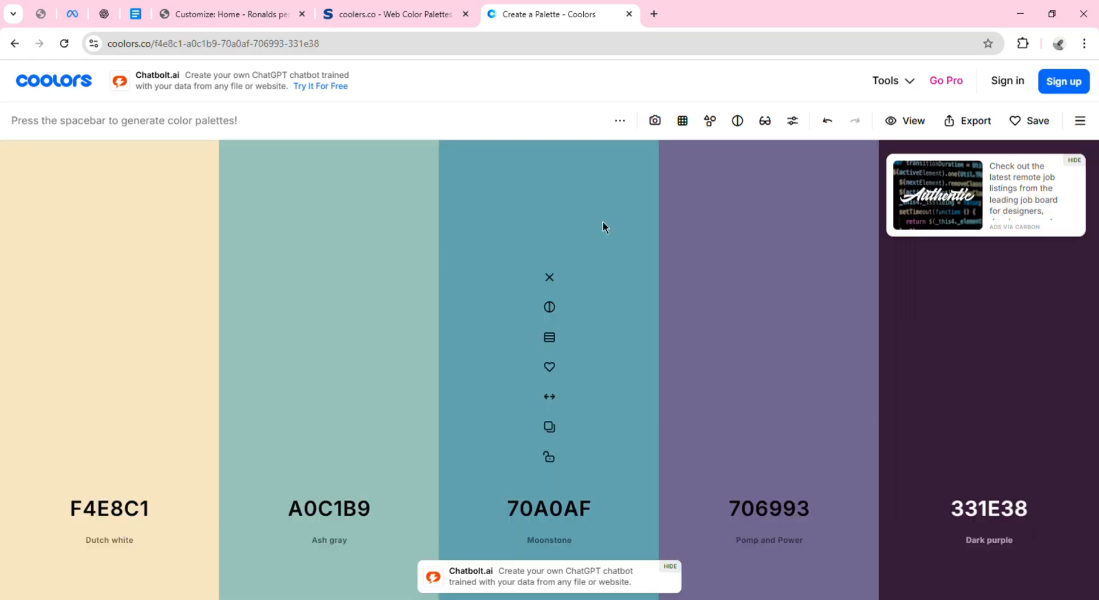
key("space")
key("space")
key("space")
key("space")
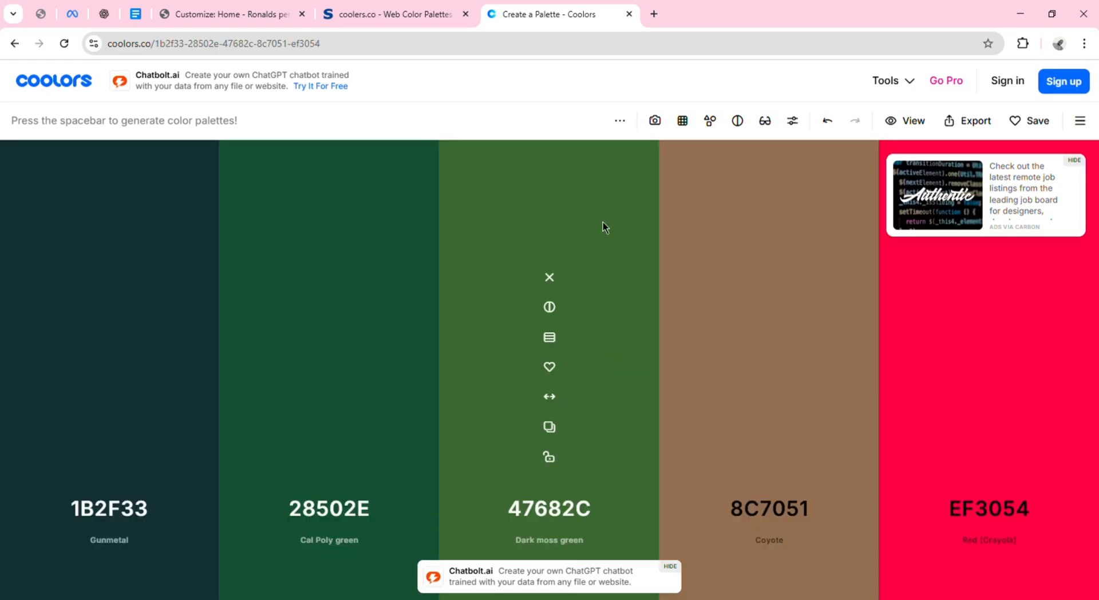
key("space")
key("space")
key("space")
key("space")
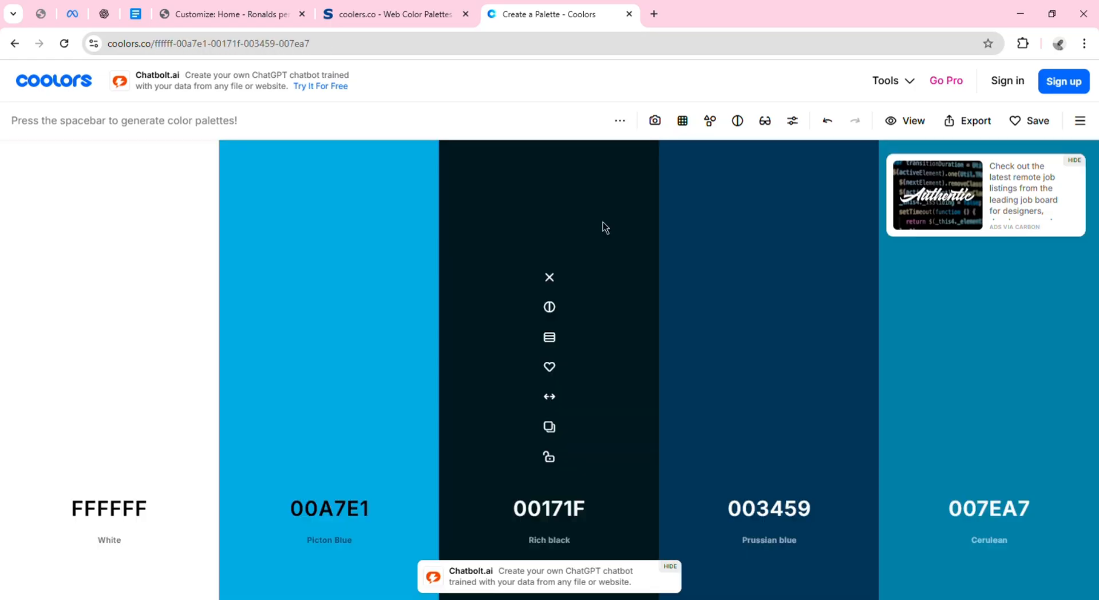
key("space")
key("space")
key("space")
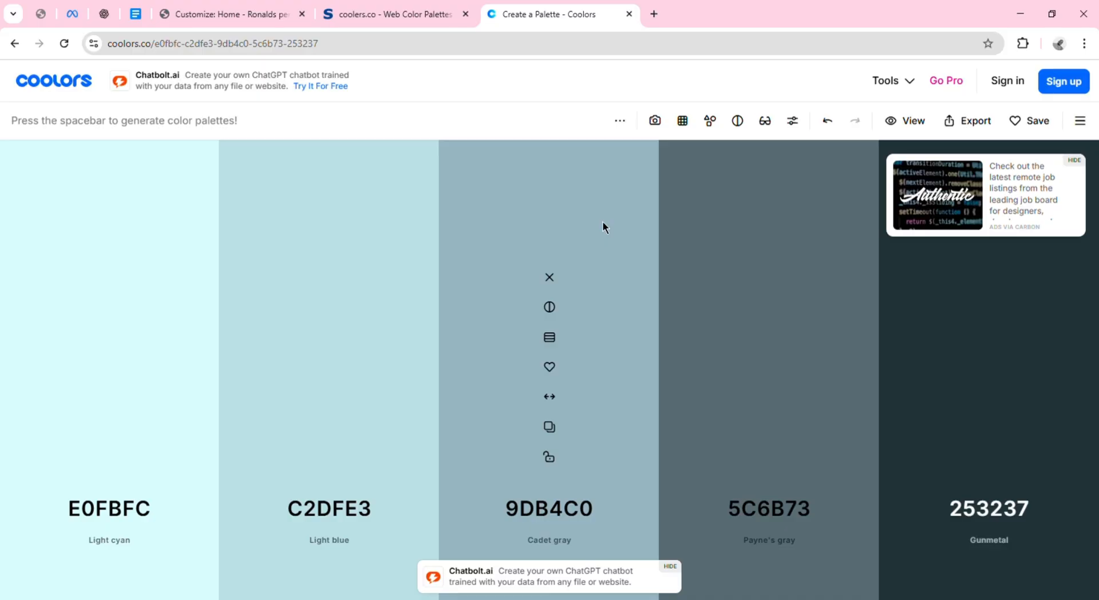
key("space")
key("space")
key("space")
key("space")
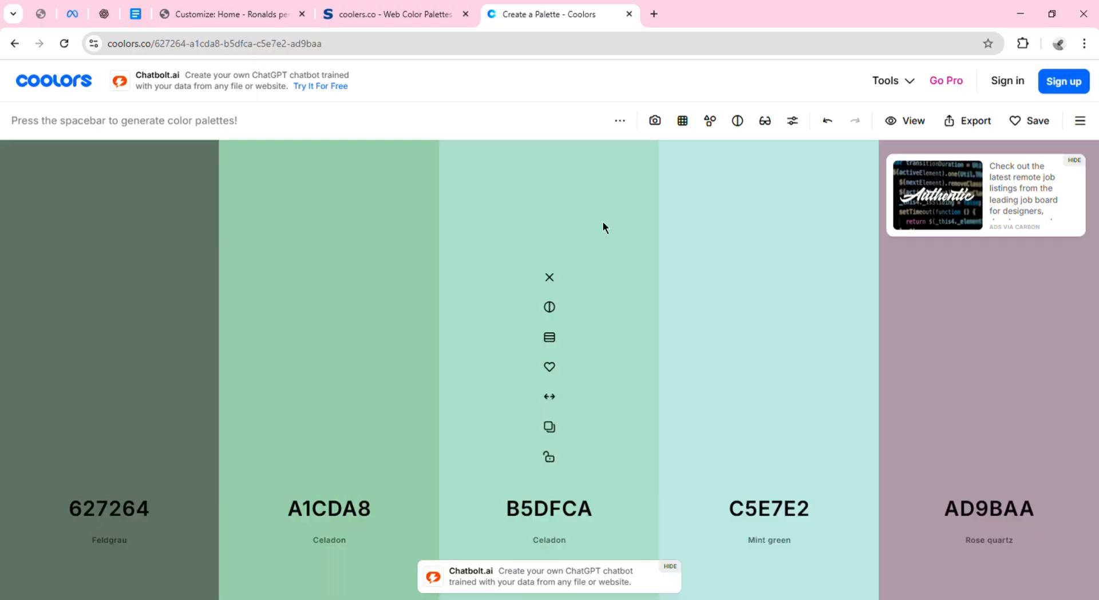
key("space")
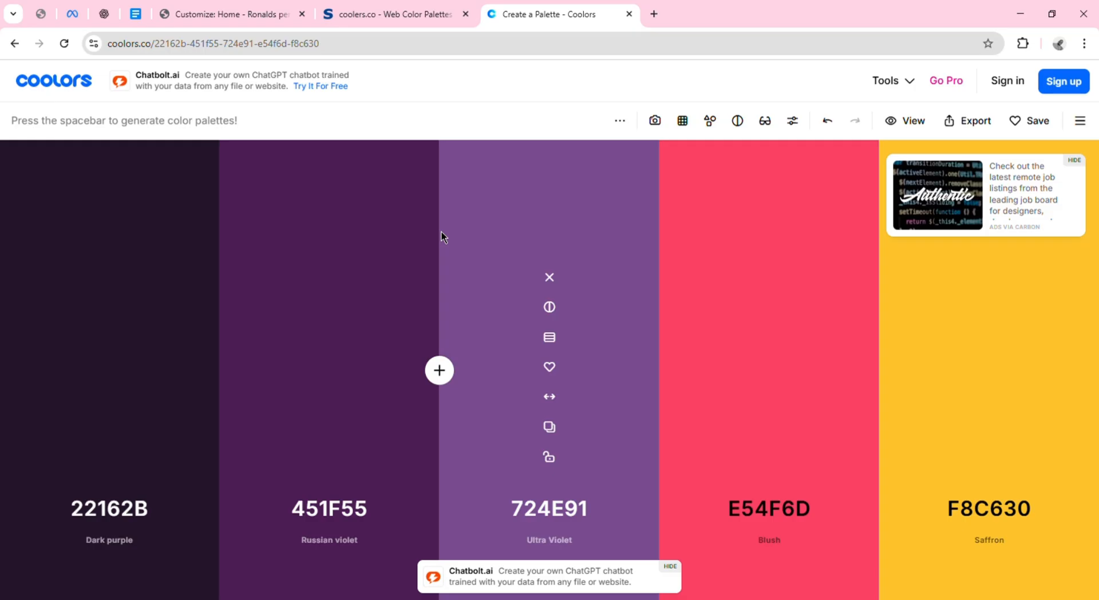
Export the palette as a PDF titled "My Website Colors" and close the coolers.co browser tab.
left_click(976, 137)
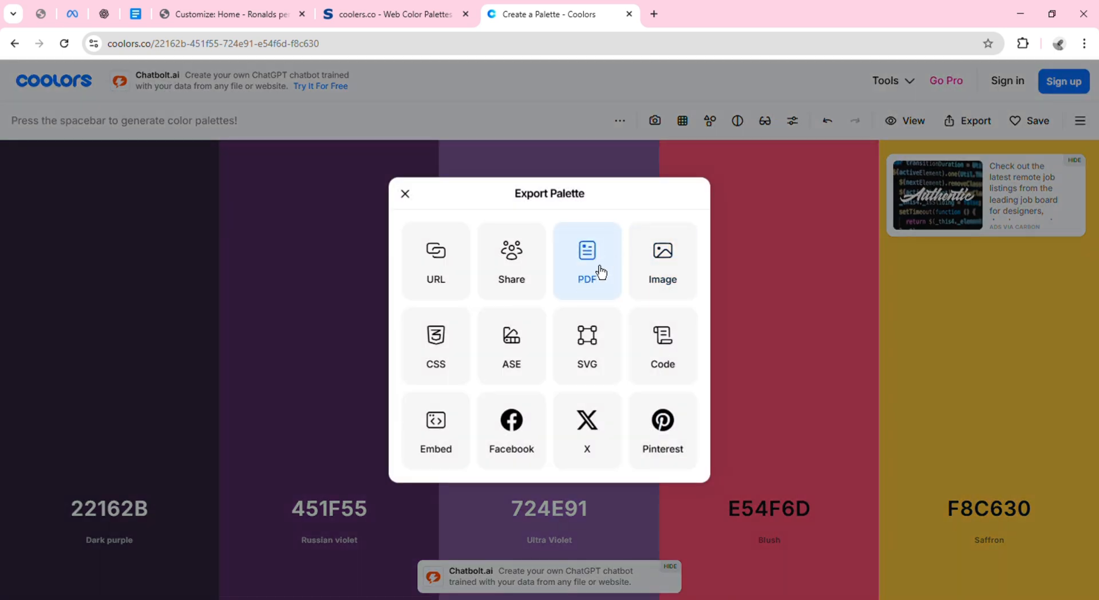
left_click(584, 286)
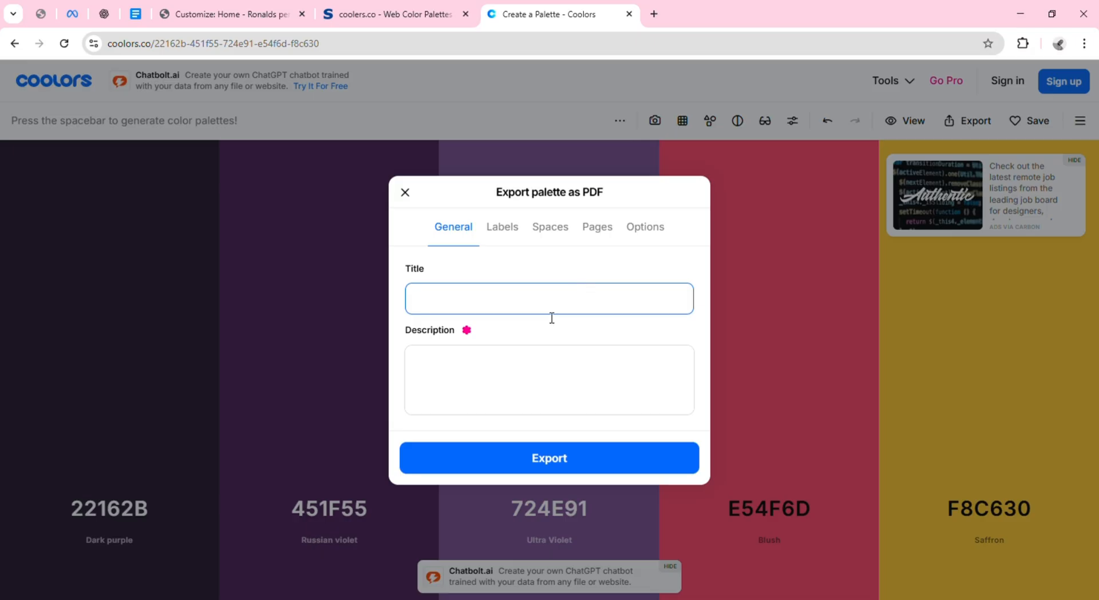
type("My Website Colors")
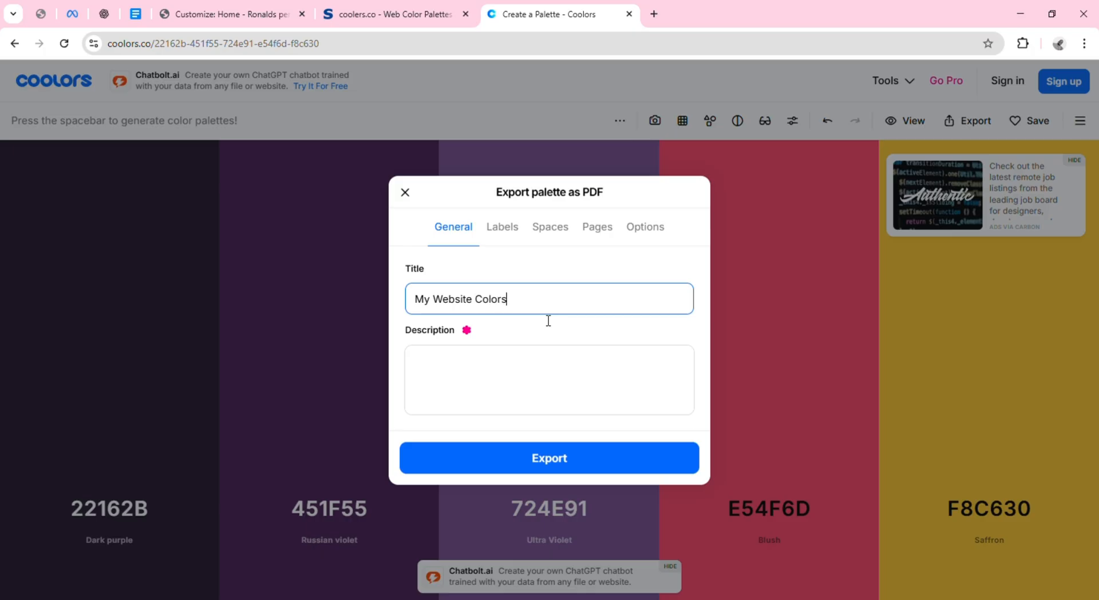
left_click(516, 386)
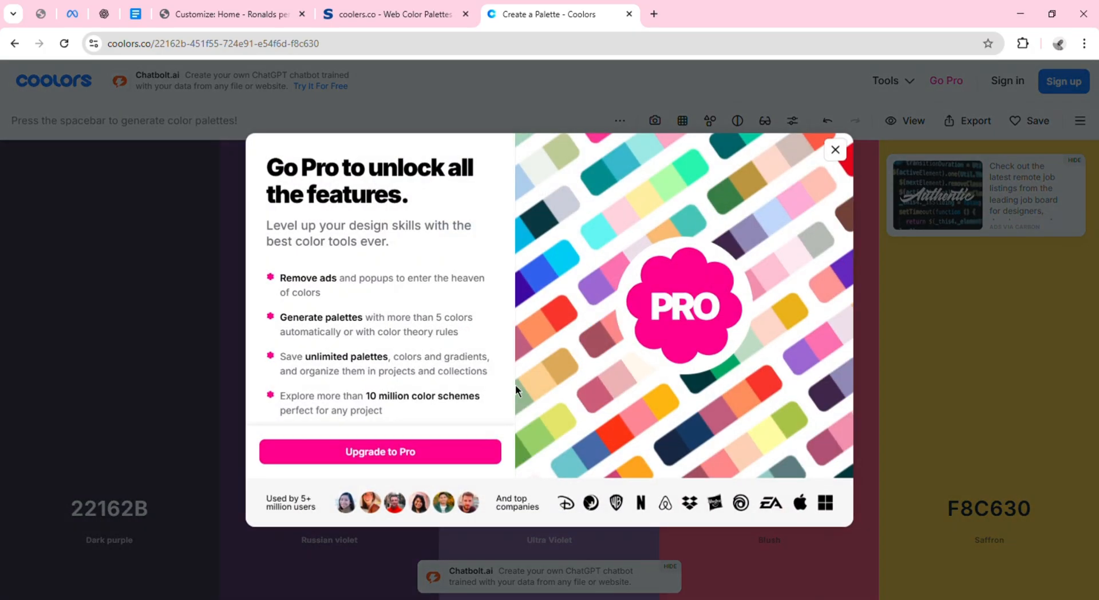
left_click(835, 150)
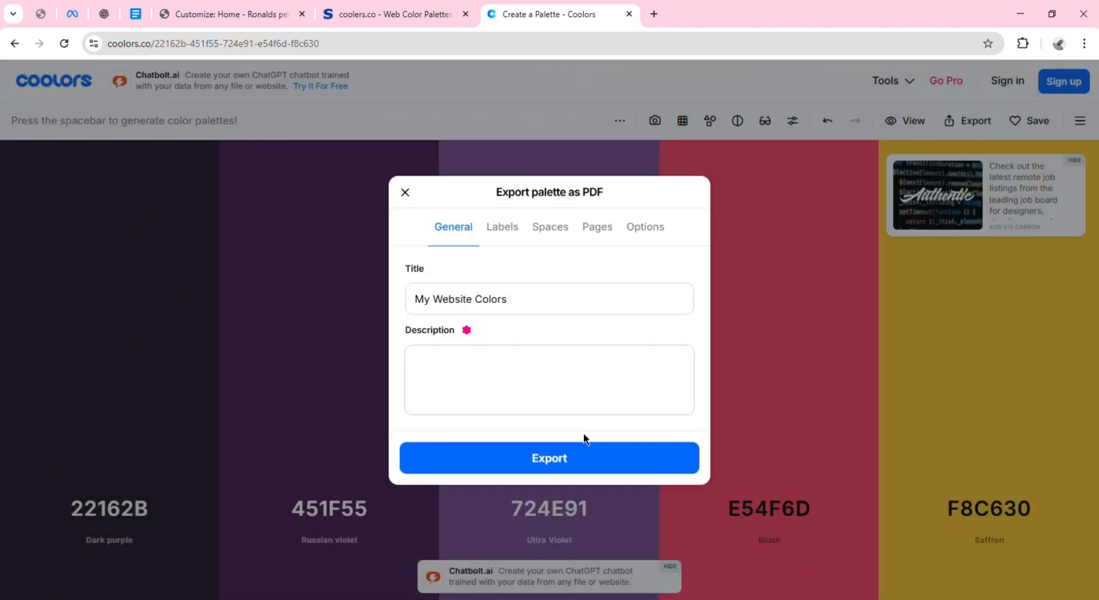
left_click(578, 468)
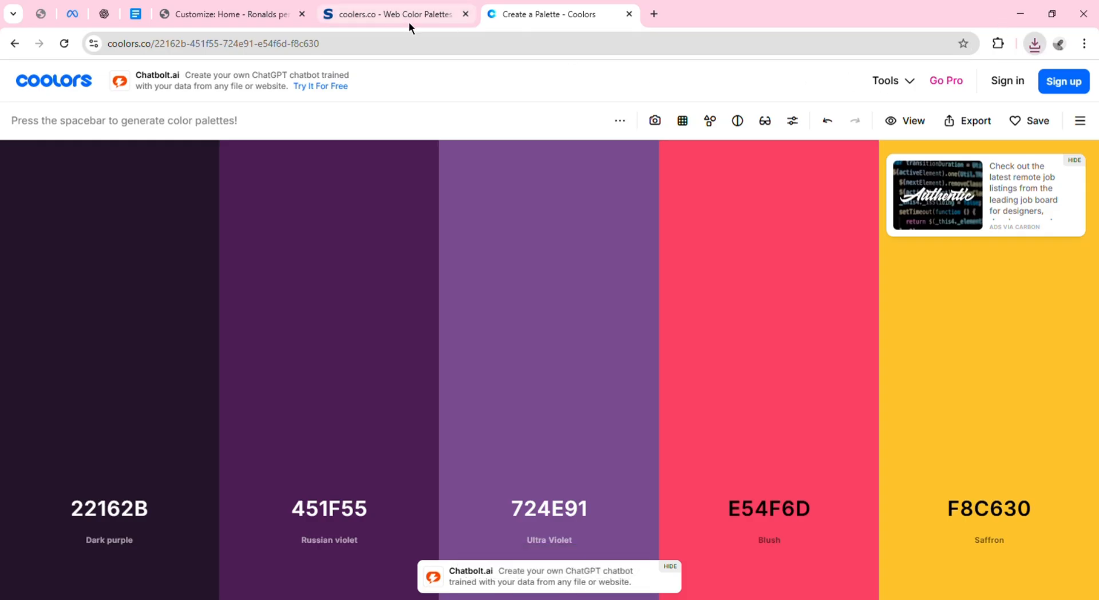
left_click(465, 13)
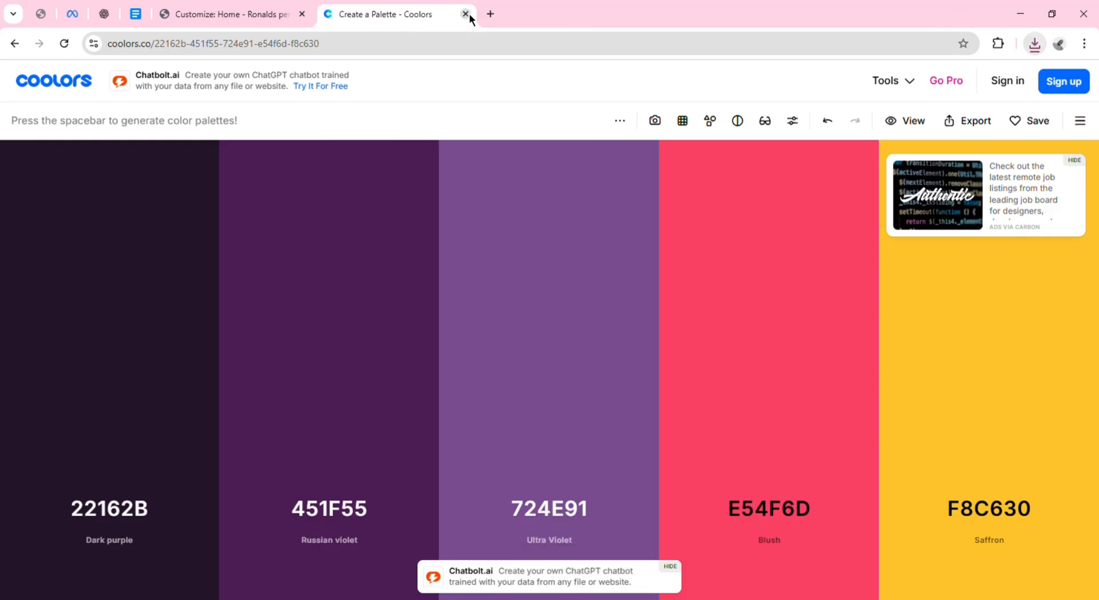
Switch to the Google Docs planning document and review its Homepage, About Me, Contact Me Page and colors sections.
left_click(244, 18)
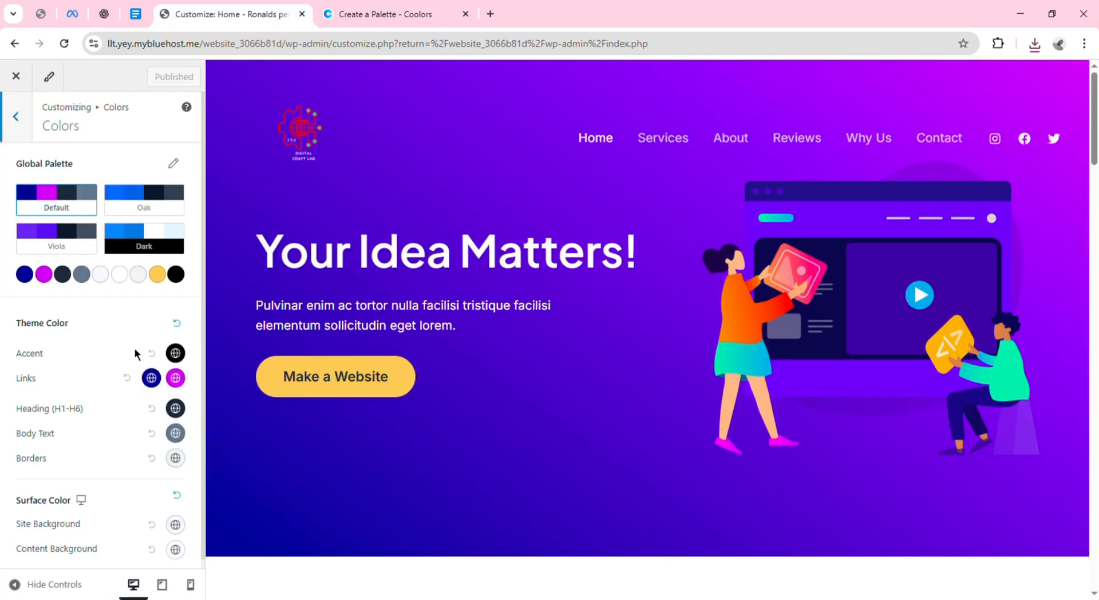
left_click(134, 17)
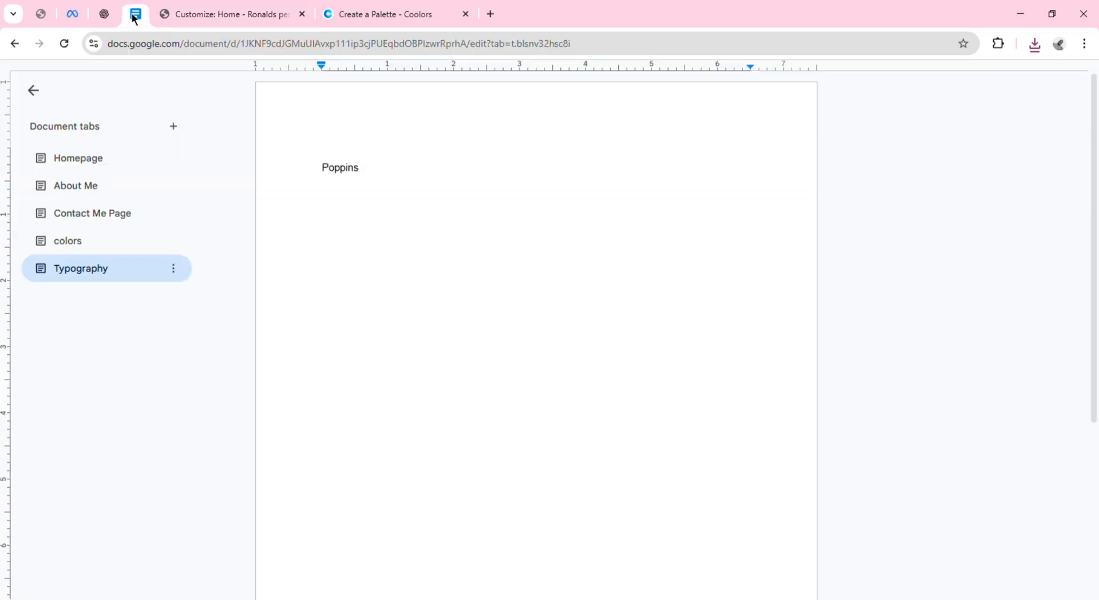
left_click(114, 170)
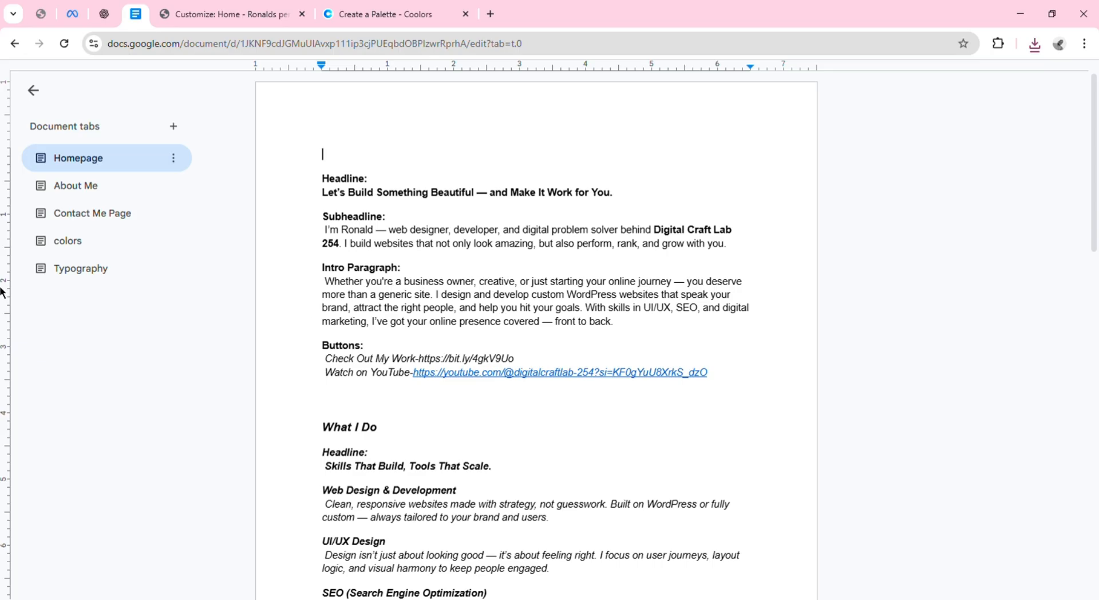
left_click(106, 197)
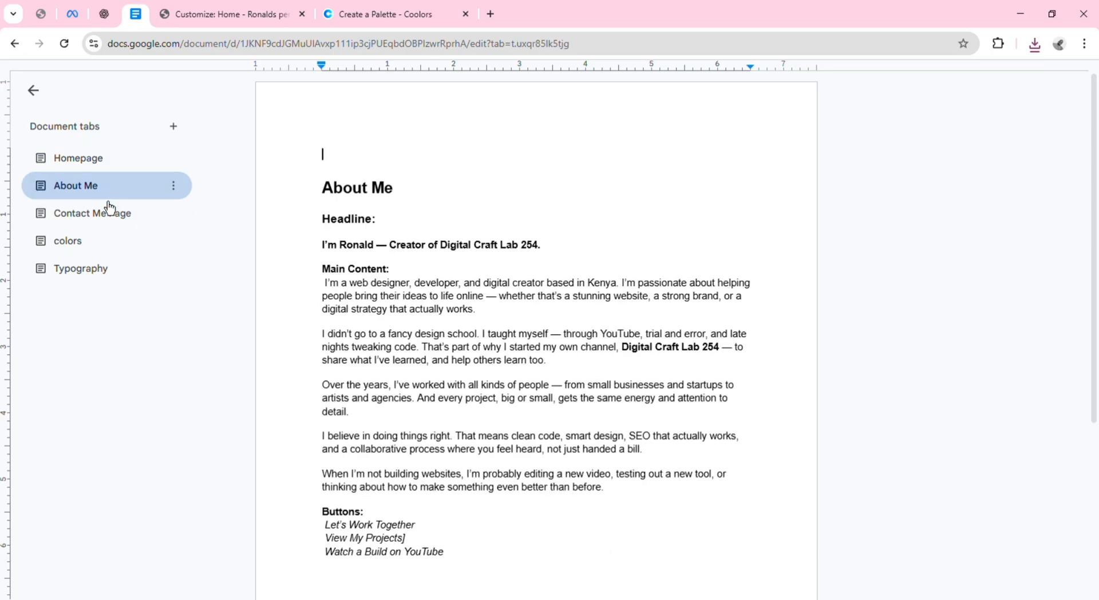
left_click(112, 230)
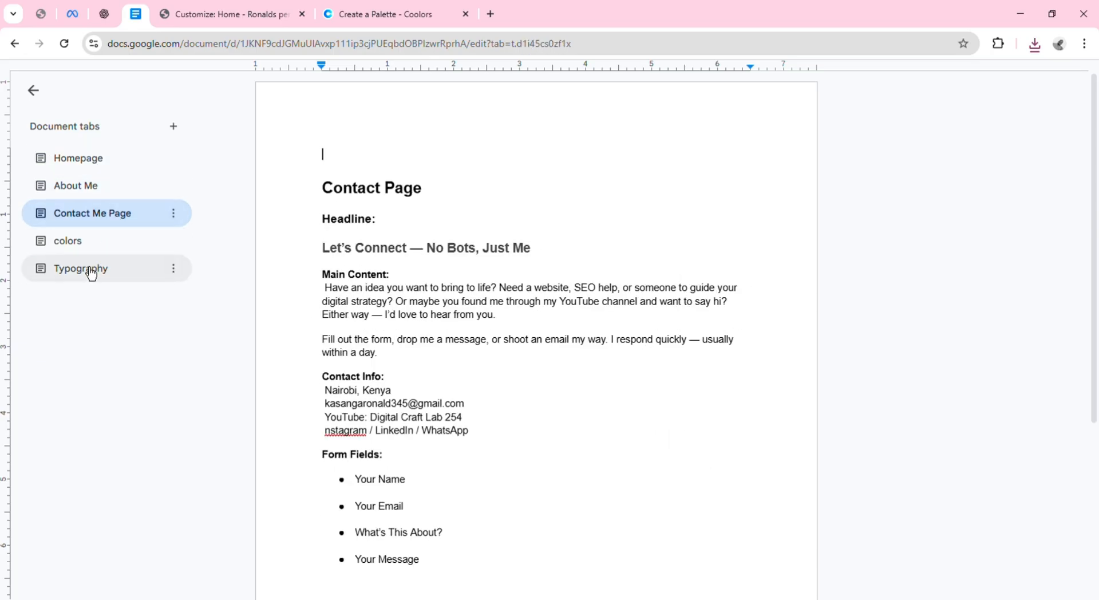
left_click(111, 256)
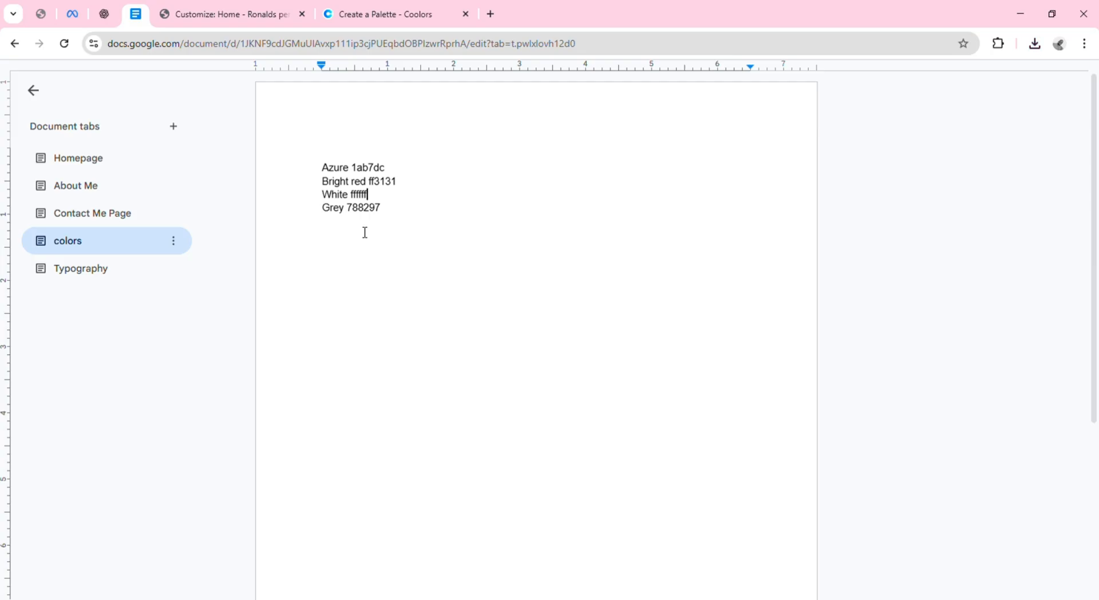
Return to the WordPress Customizer and examine how colors are used across the homepage preview, from header to footer.
left_click(240, 15)
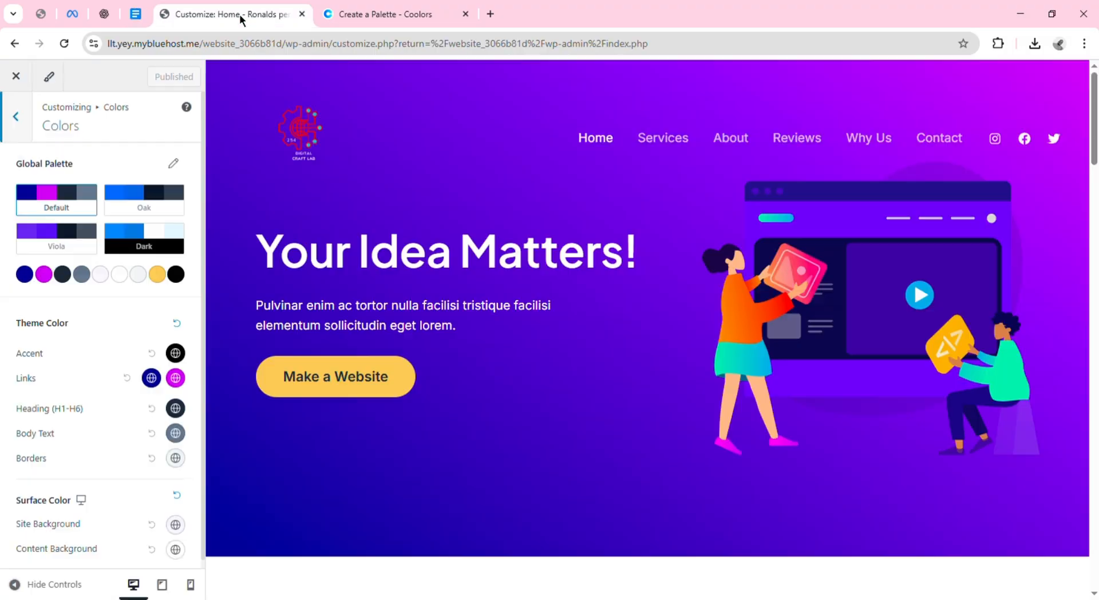
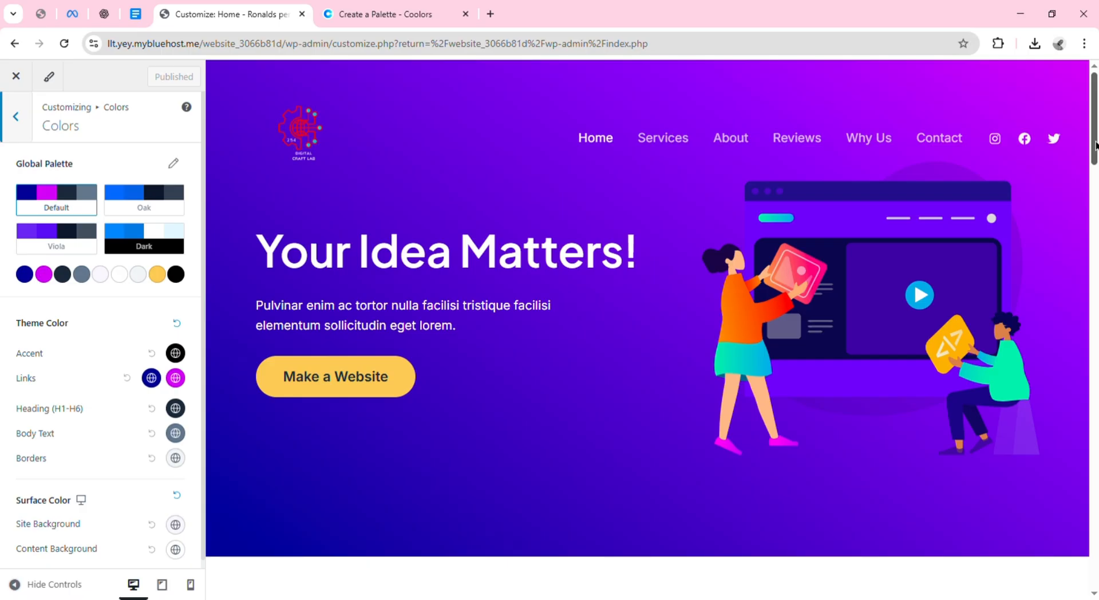
mouse_move(1096, 145)
left_mouse_down()
mouse_move(1096, 244)
mouse_move(1090, 150)
left_mouse_up()
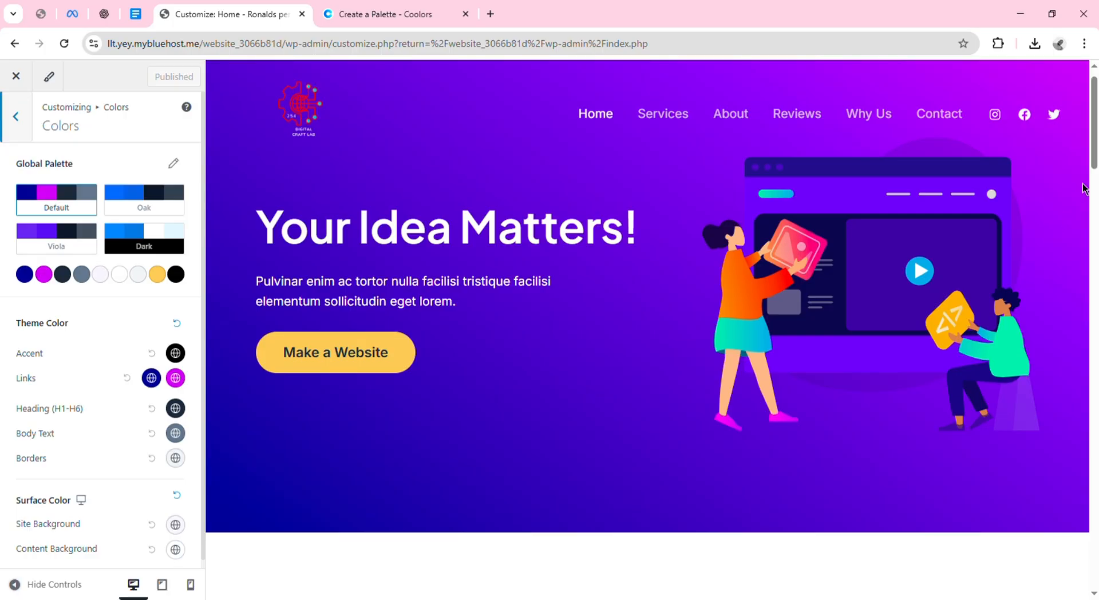
left_click_drag(1096, 156, 1095, 247)
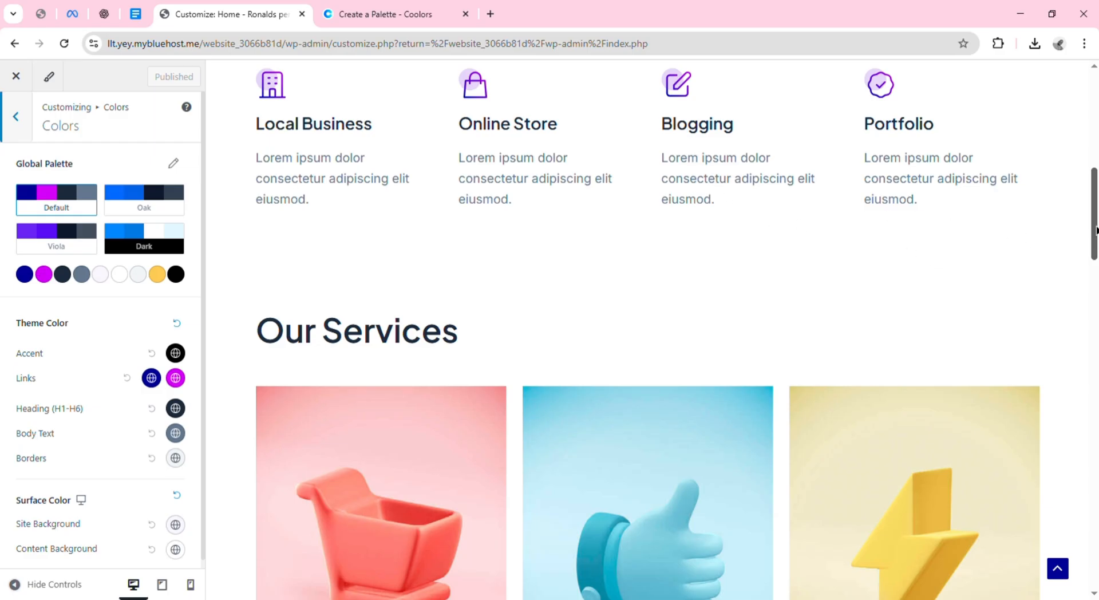
left_click_drag(1096, 230, 1093, 432)
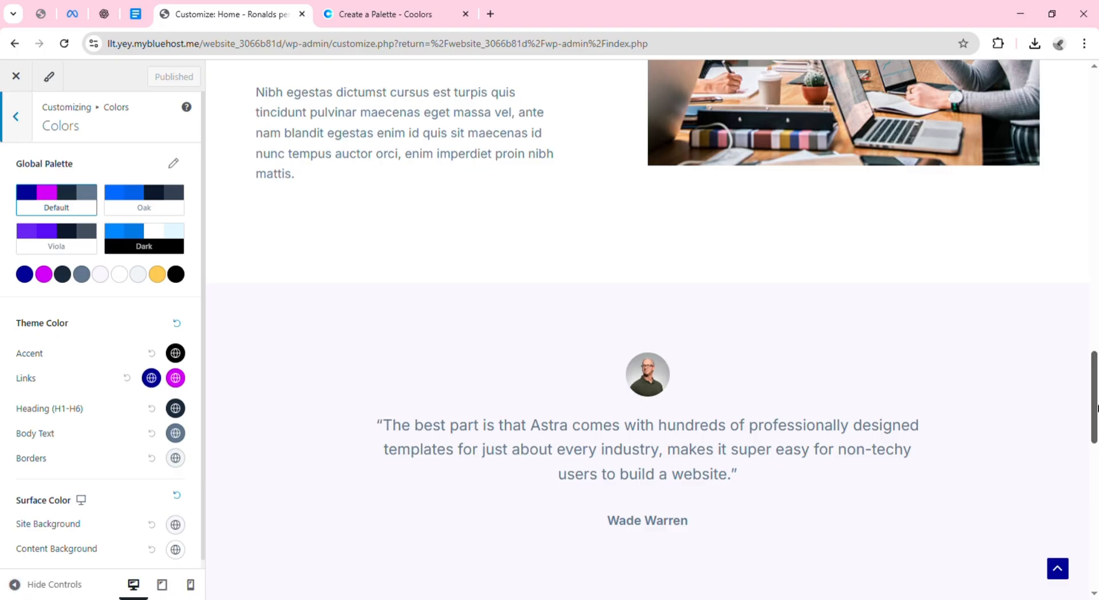
left_click_drag(1096, 408, 1096, 548)
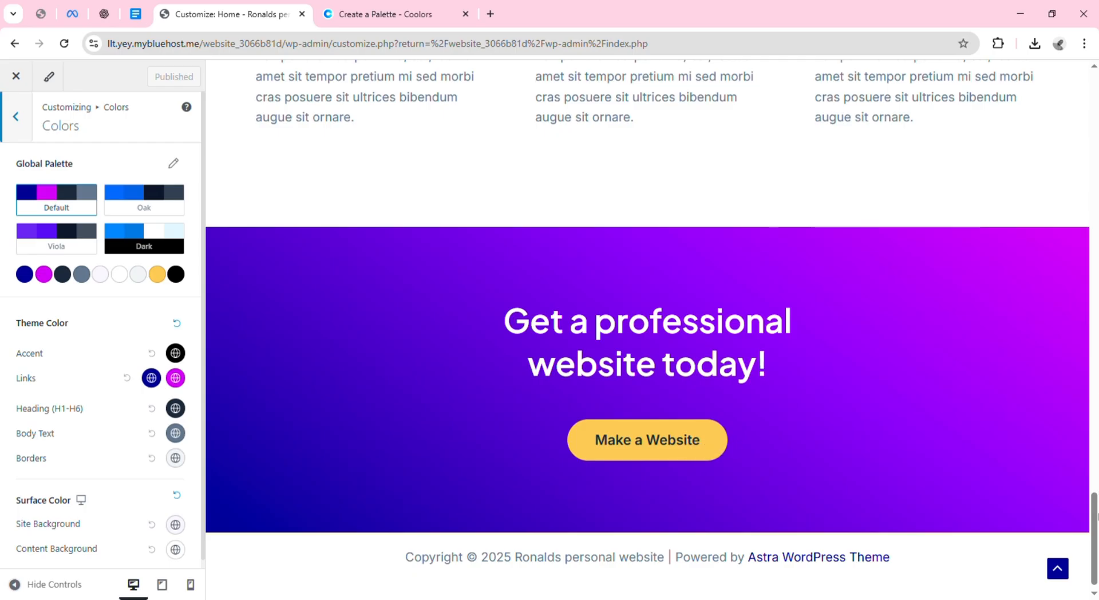
scroll(1093, 384, "up", 15)
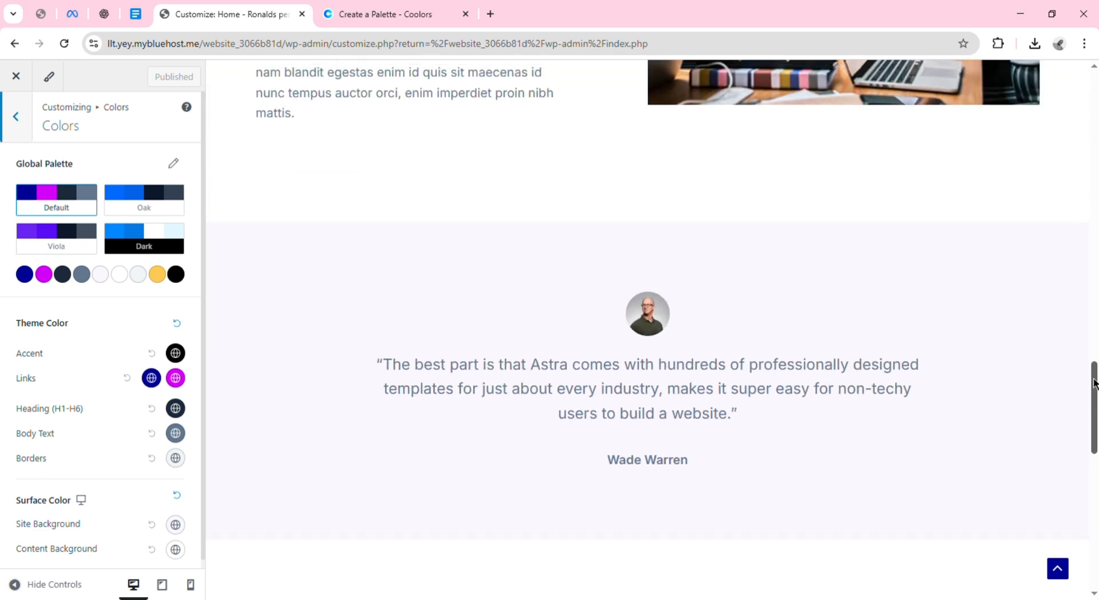
scroll(1094, 384, "up", 10)
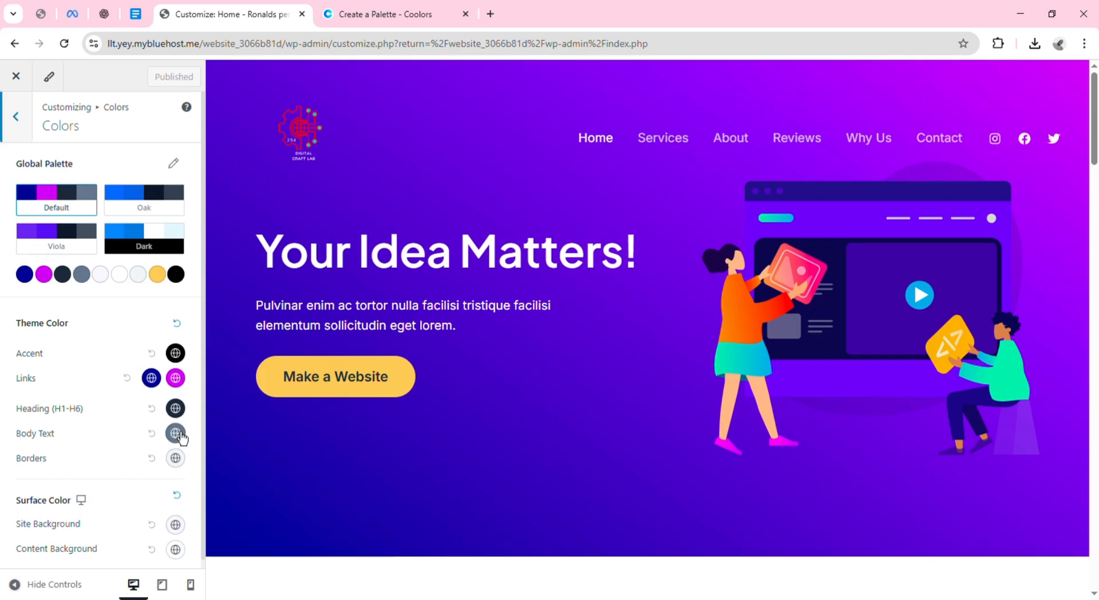
left_click(175, 353)
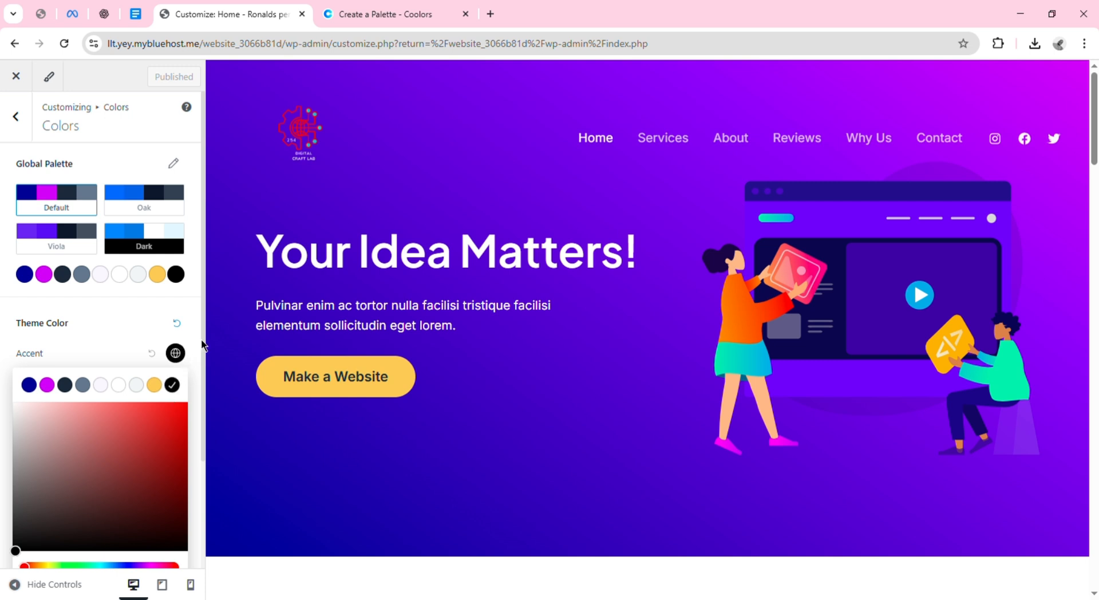
left_click_drag(205, 346, 210, 462)
left_click(214, 558)
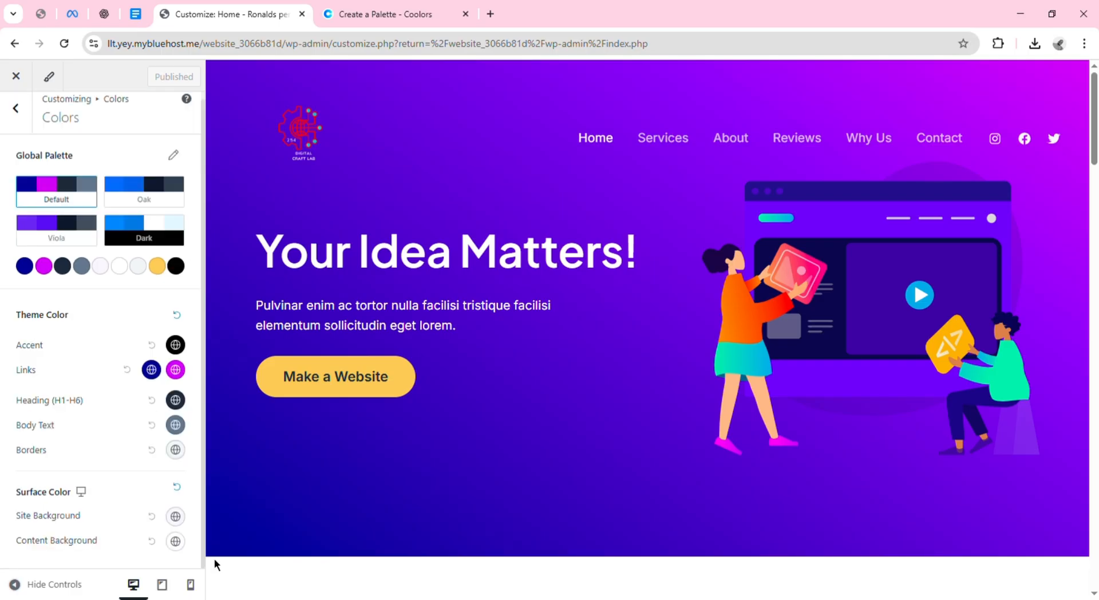
left_click(182, 350)
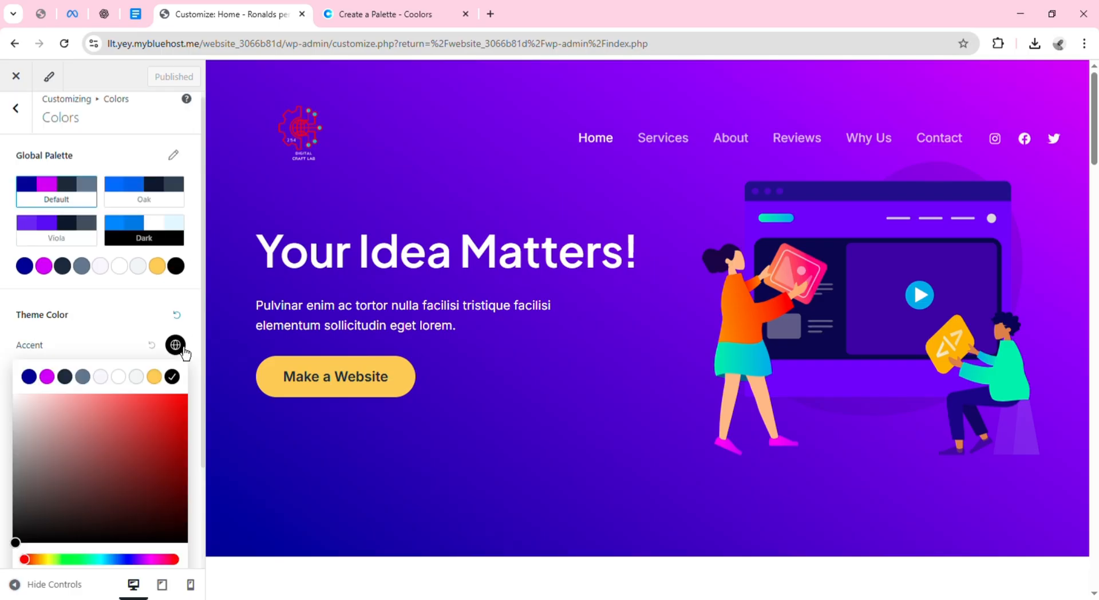
left_click_drag(204, 385, 207, 476)
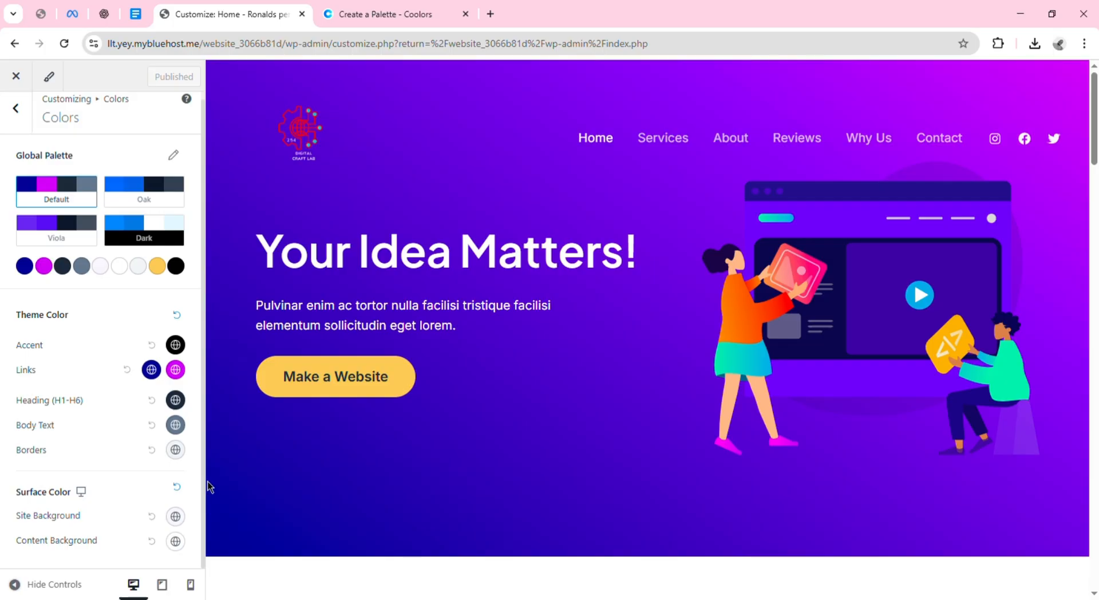
left_click(175, 345)
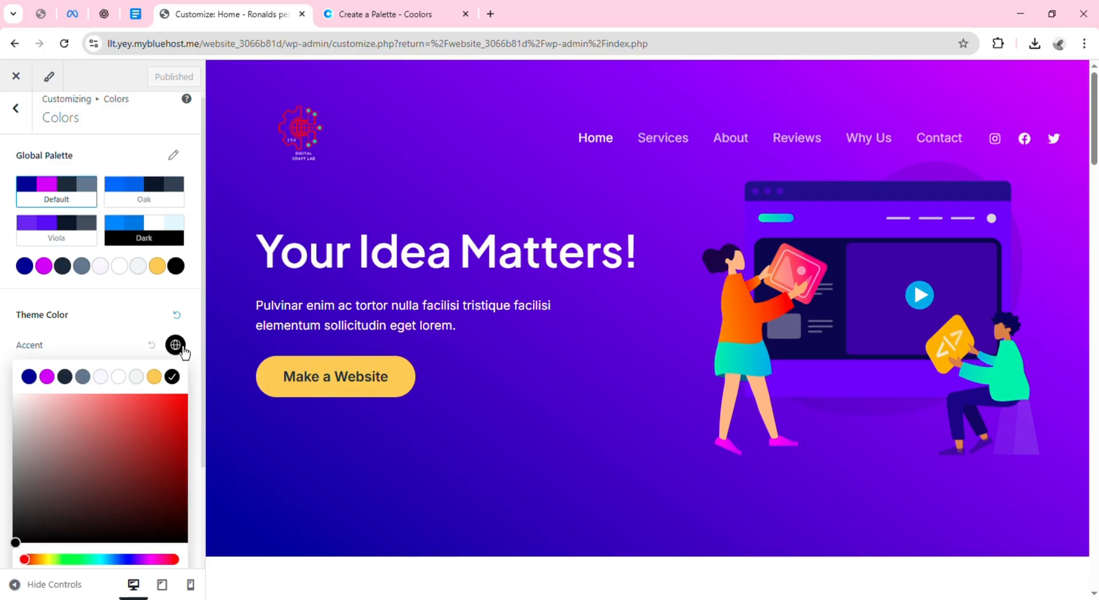
left_click(203, 427)
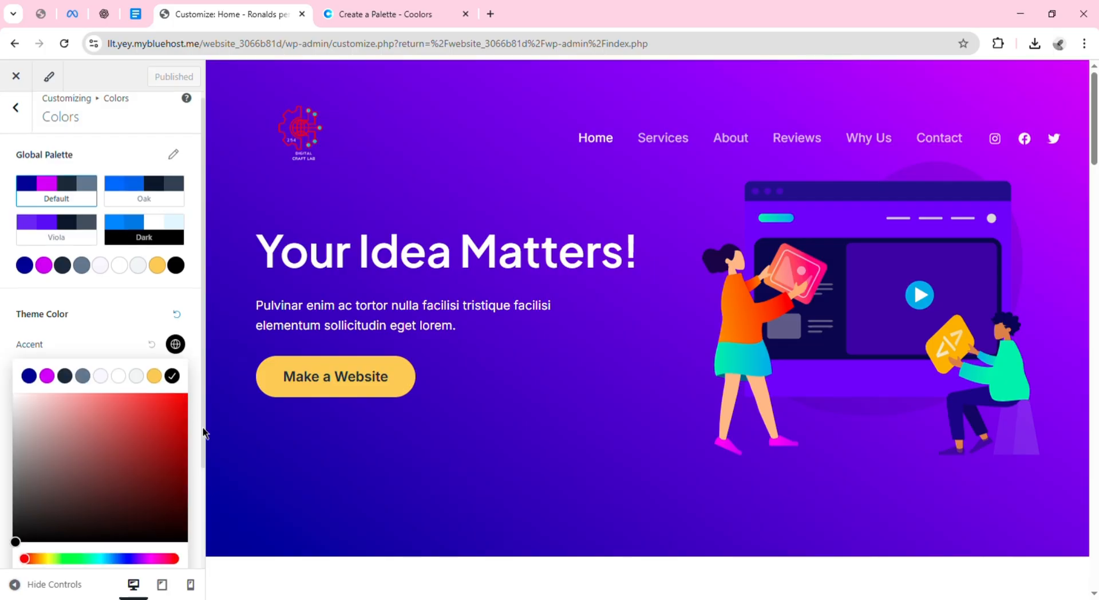
left_click(176, 347)
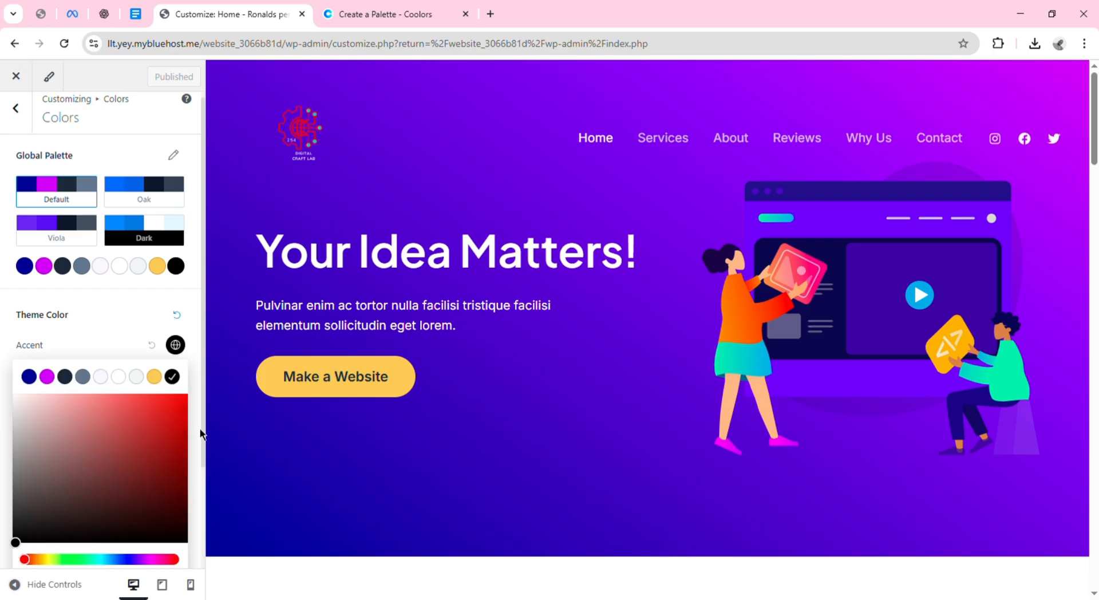
left_click(207, 472)
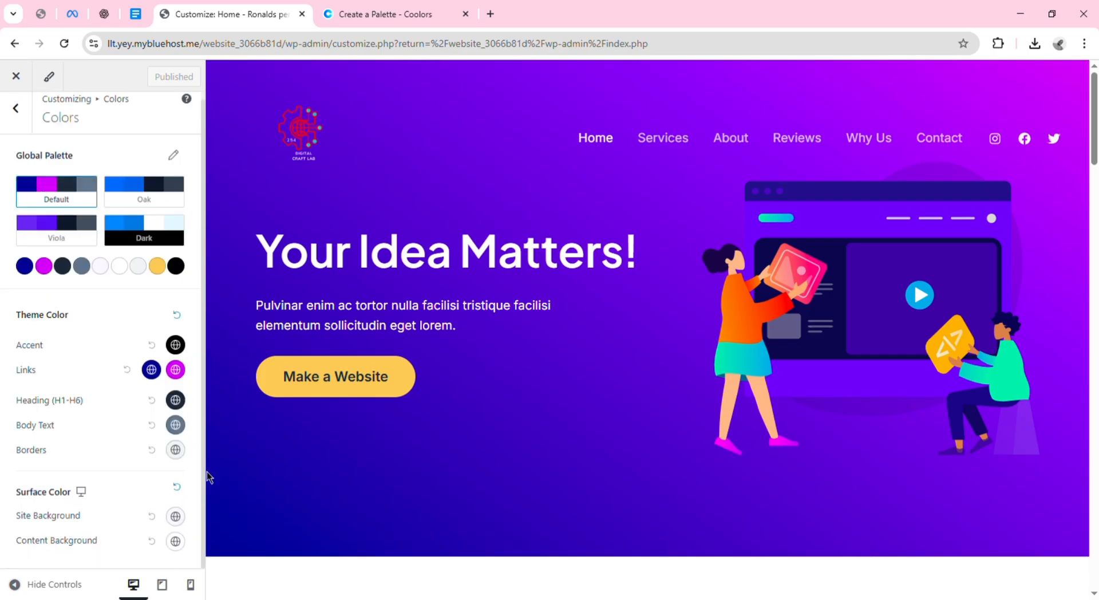
Open the Accent theme color for editing and clear its hex code.
left_click(178, 349)
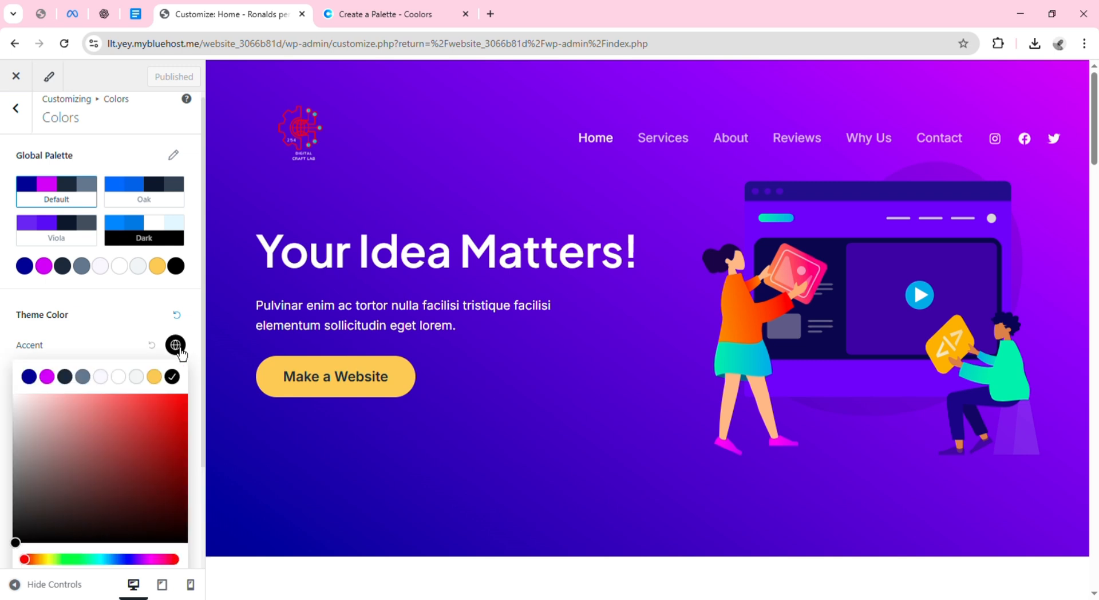
scroll(174, 346, "down", 3)
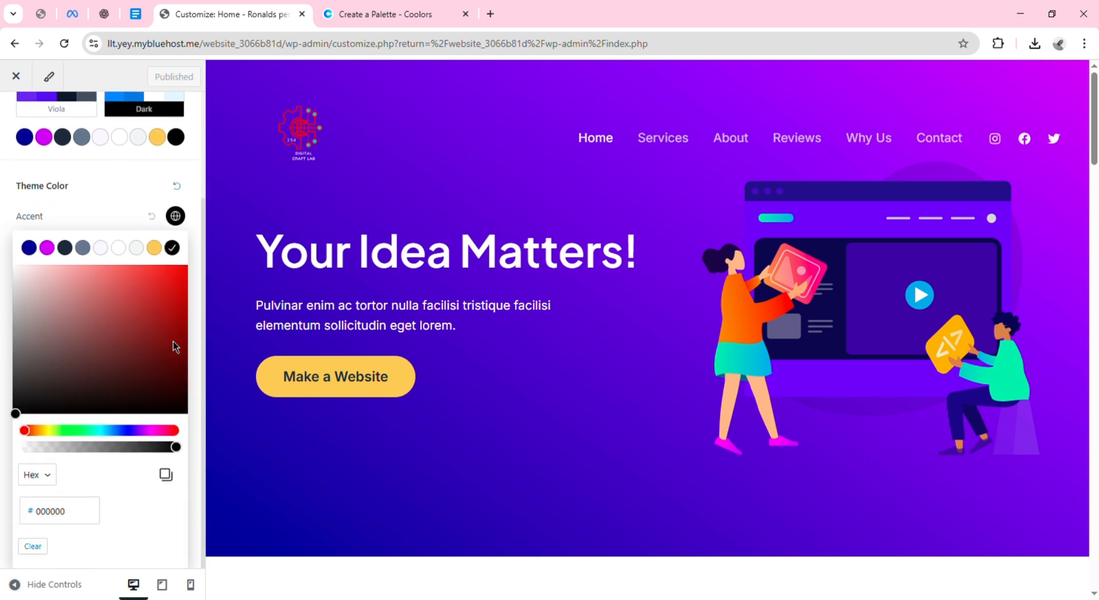
left_click(87, 522)
key("BackSpace")
key("BackSpace")
key("BackSpace")
key("BackSpace")
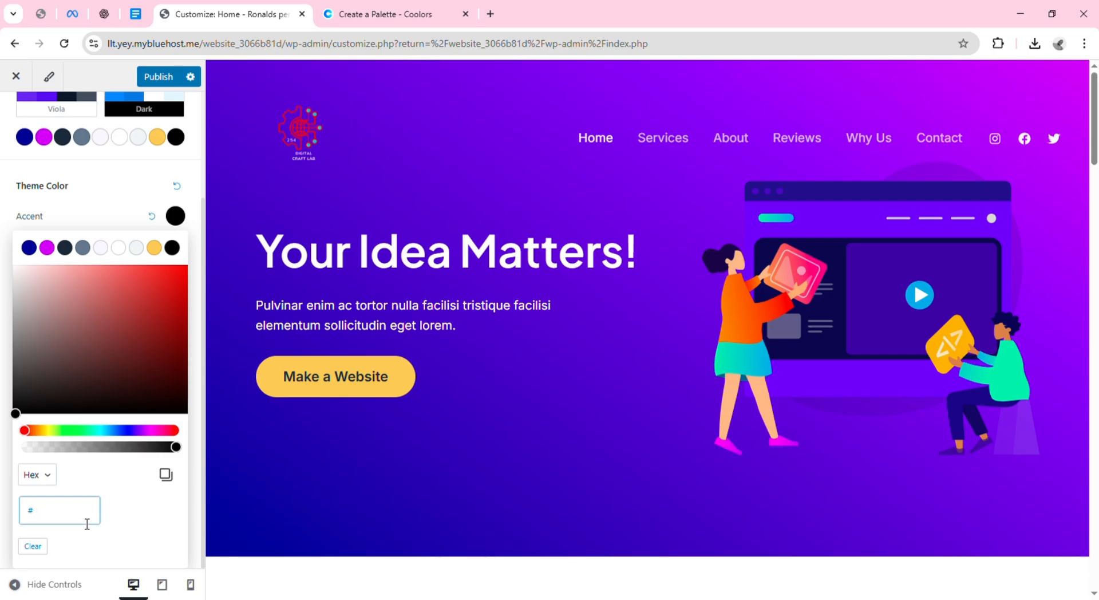
Switch to the Google Docs planning document and select the Bright red hex code ff3131 in the colors list.
left_click(136, 14)
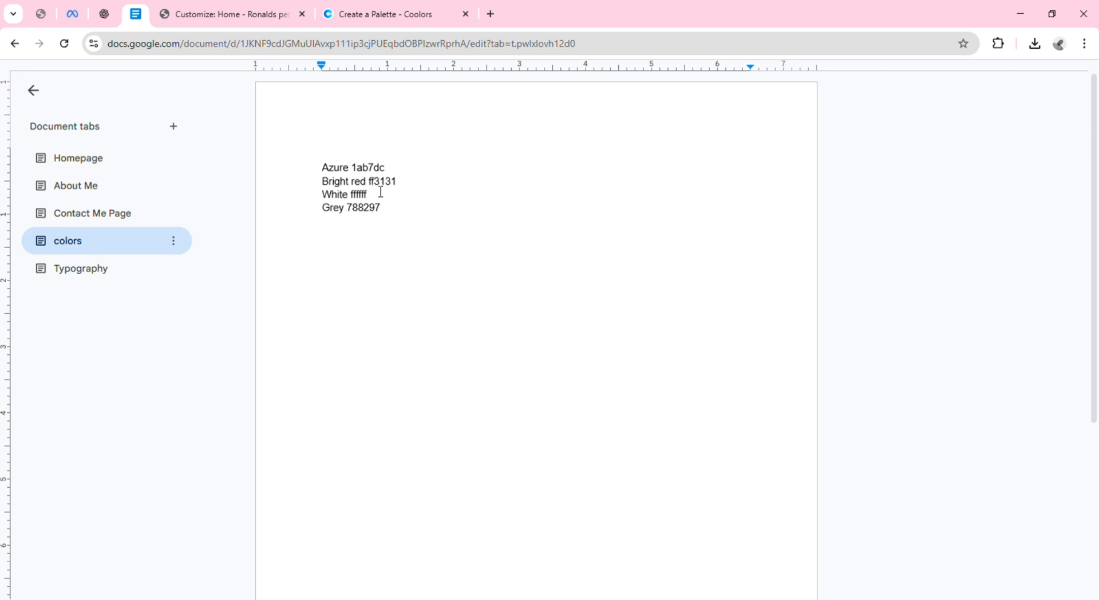
left_click_drag(371, 182, 408, 194)
key("Right")
left_click_drag(369, 182, 412, 193)
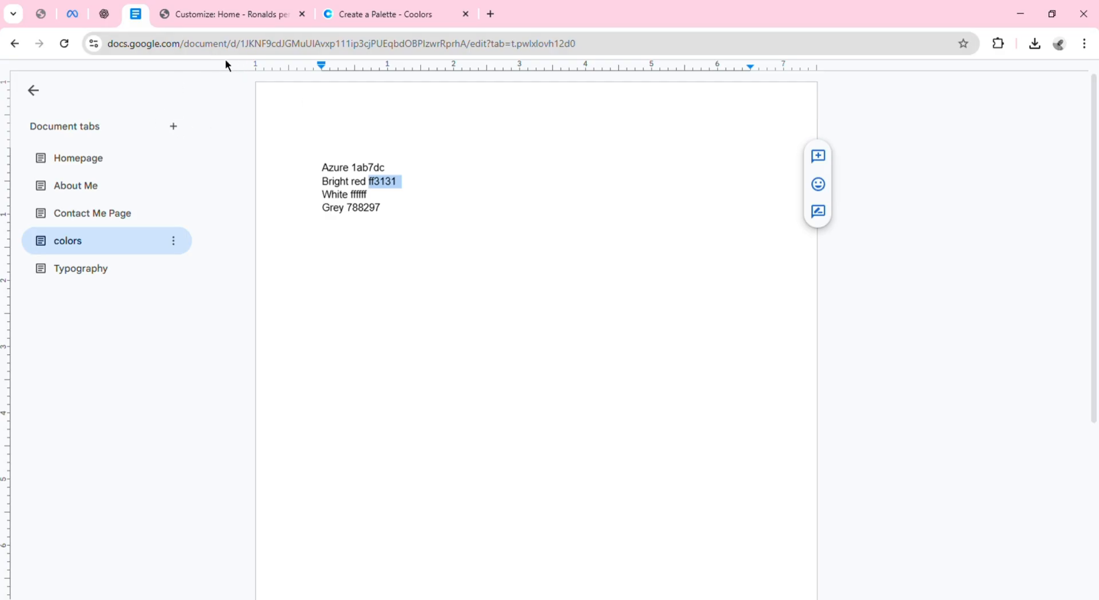
Return to the WordPress Customizer and set the Accent theme color to hex FF3131.
left_click(248, 15)
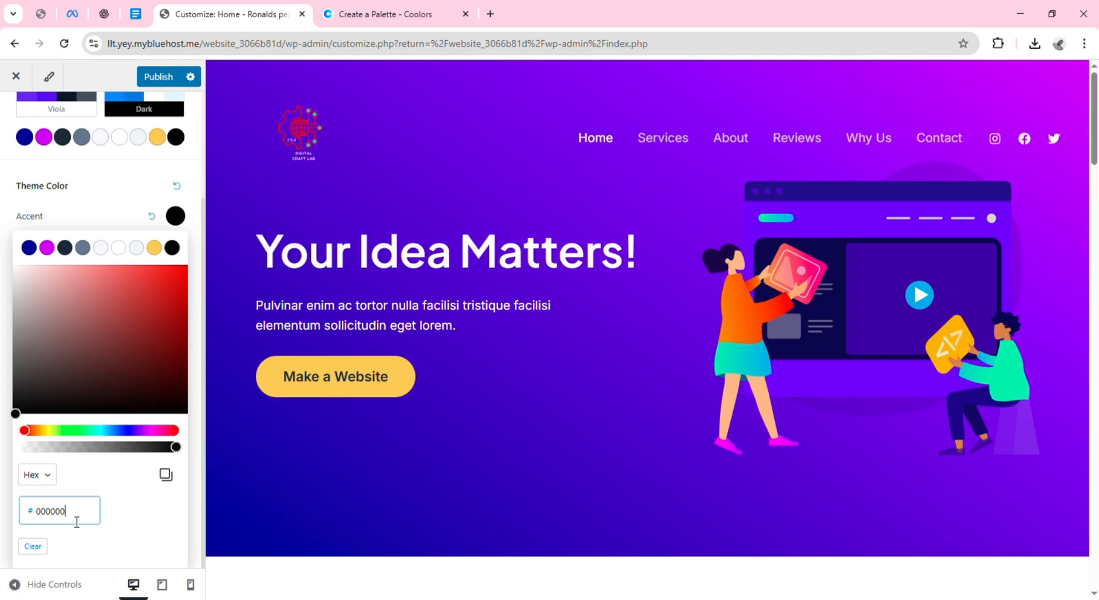
key("BackSpace")
key("BackSpace")
key("BackSpace")
key("BackSpace")
key("BackSpace")
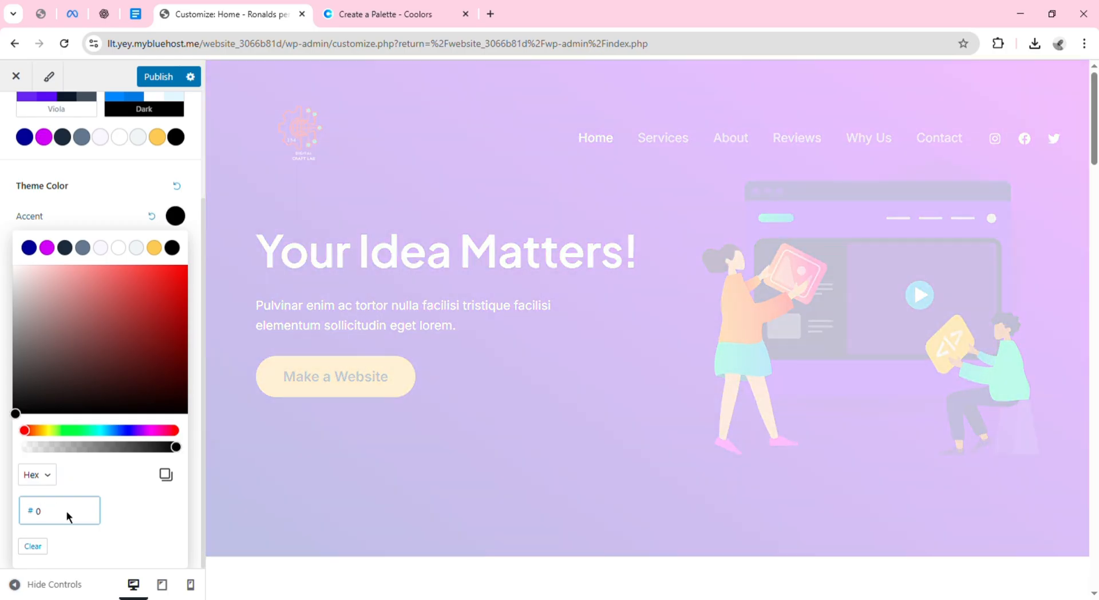
key("BackSpace")
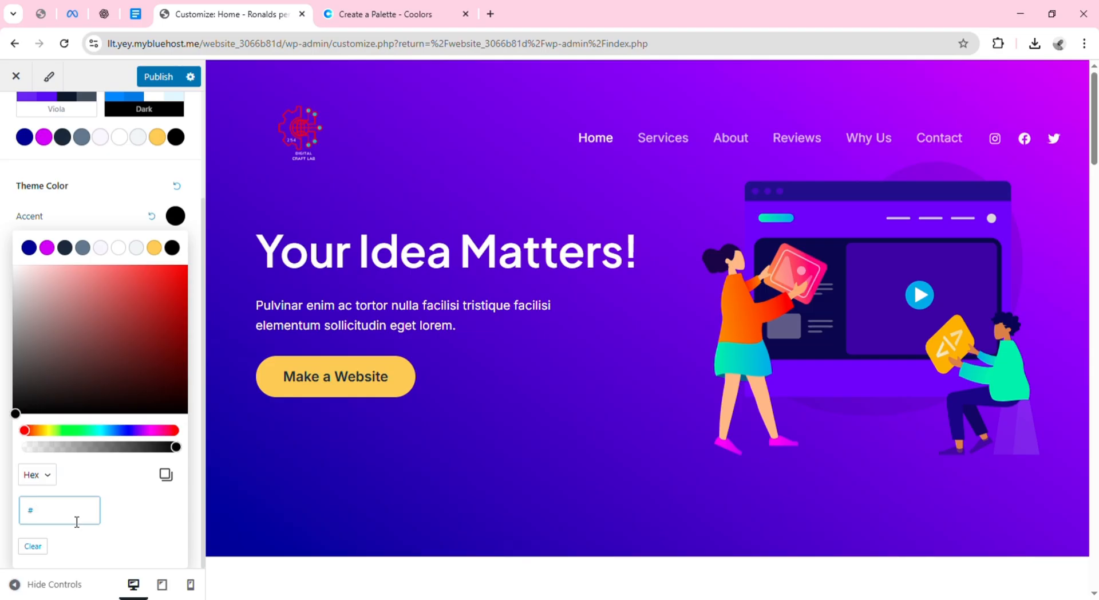
type("FF3131")
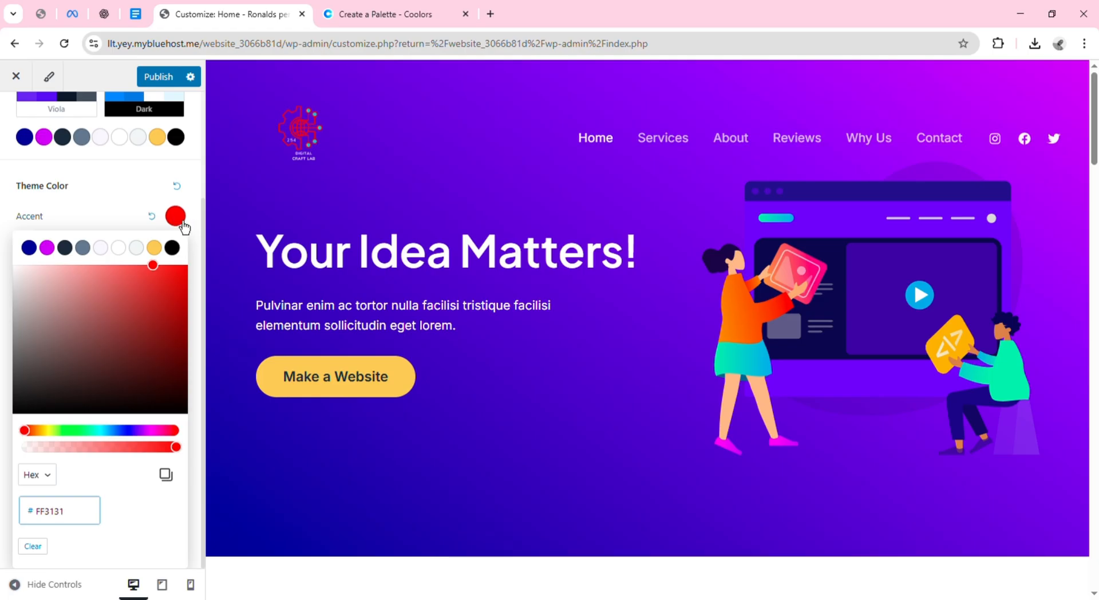
left_click(116, 193)
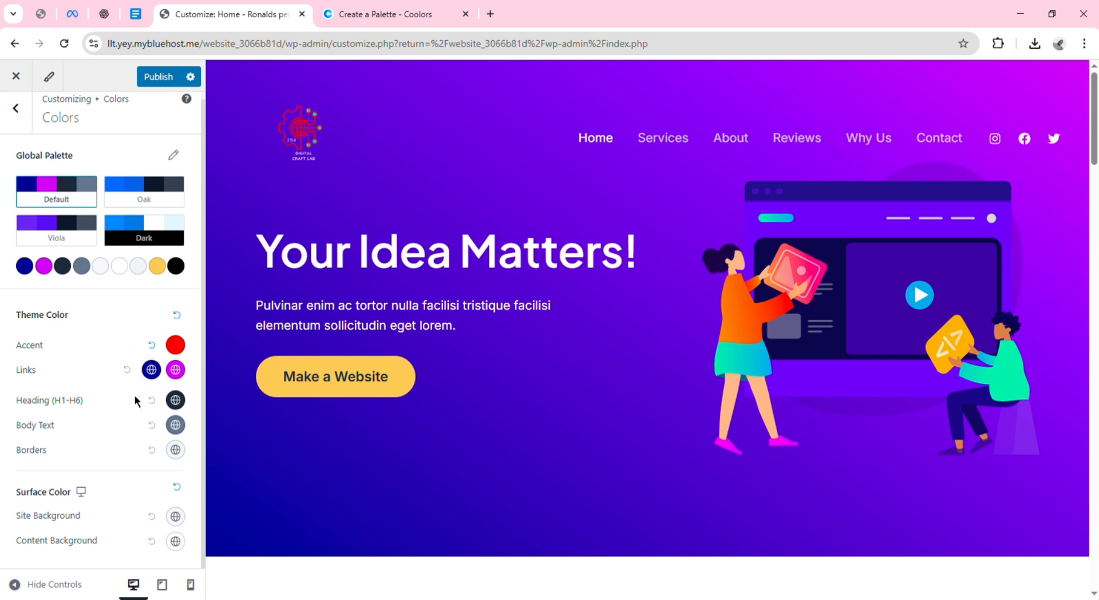
Set the normal Links theme color to black, hex 000000.
left_click(152, 371)
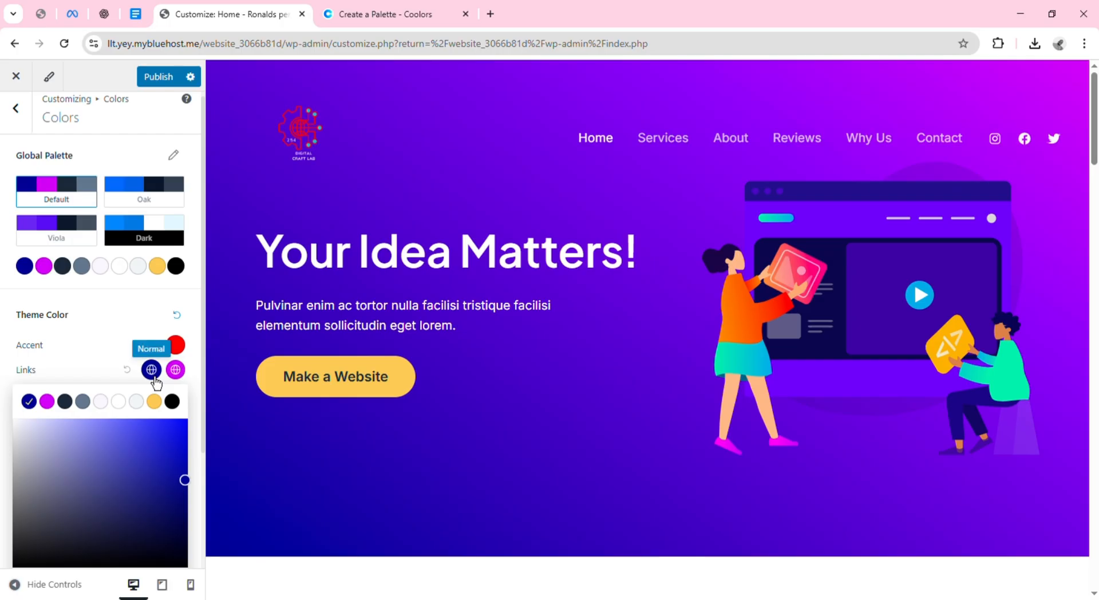
scroll(152, 374, "down", 3)
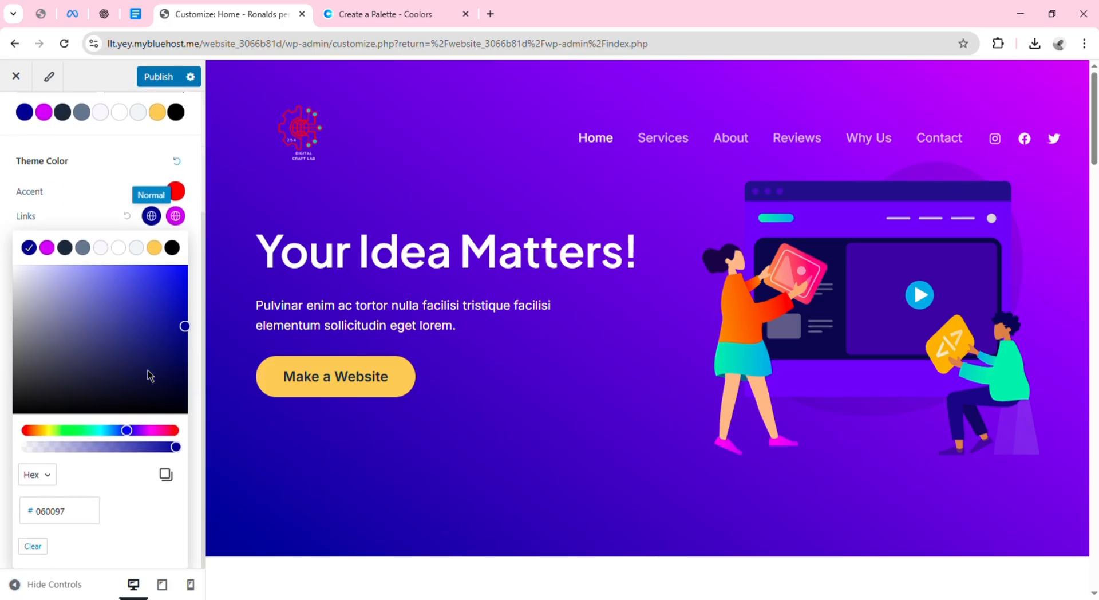
left_click(80, 519)
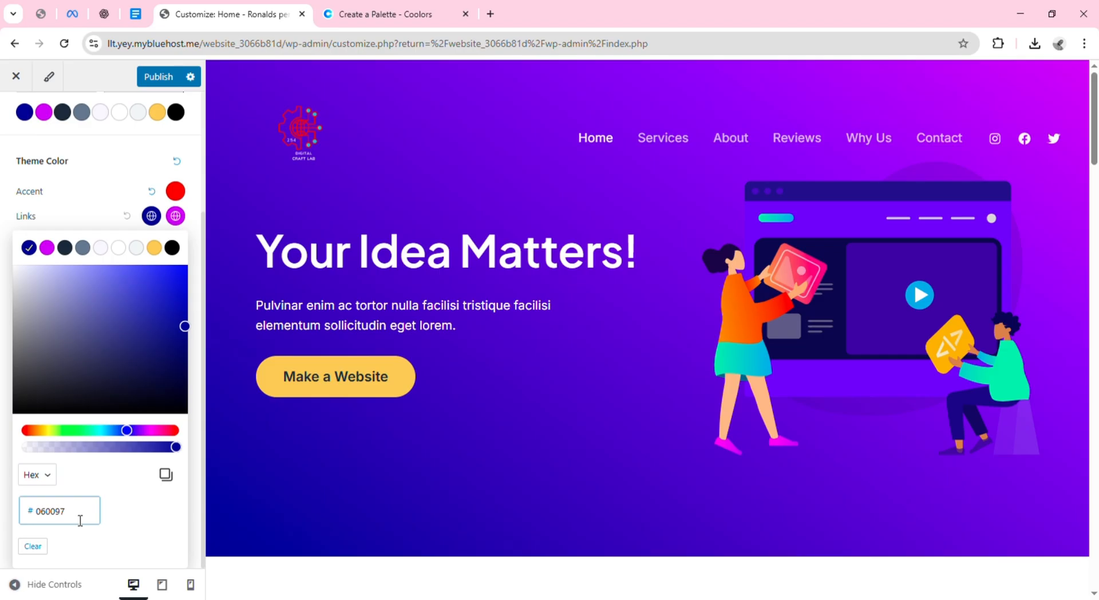
key("BackSpace")
key("BackSpace")
key("BackSpace")
key("BackSpace")
key("BackSpace")
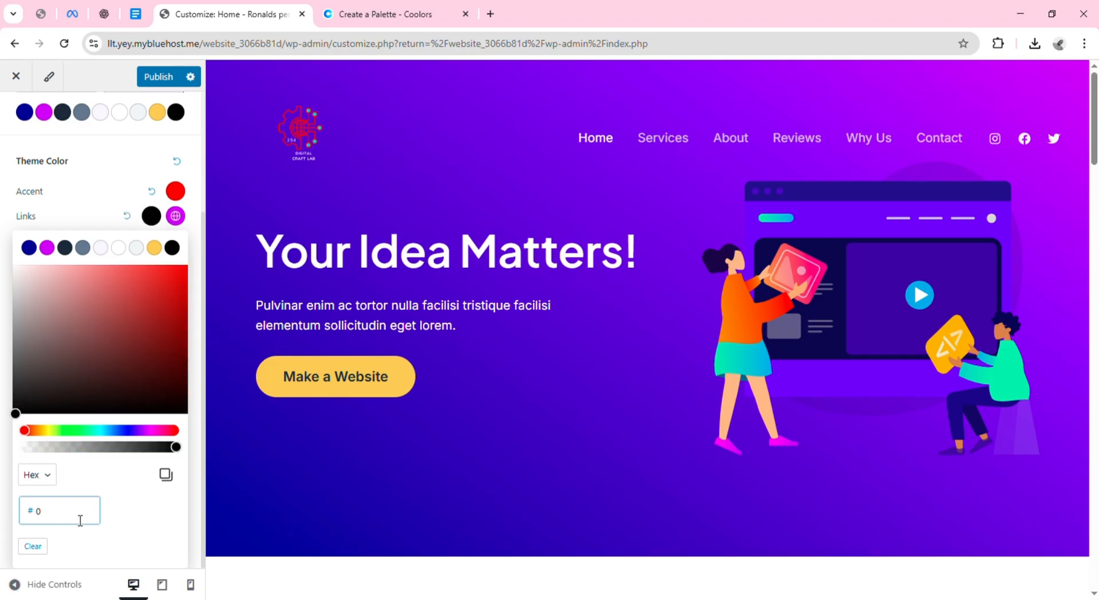
type("000000")
left_click(112, 183)
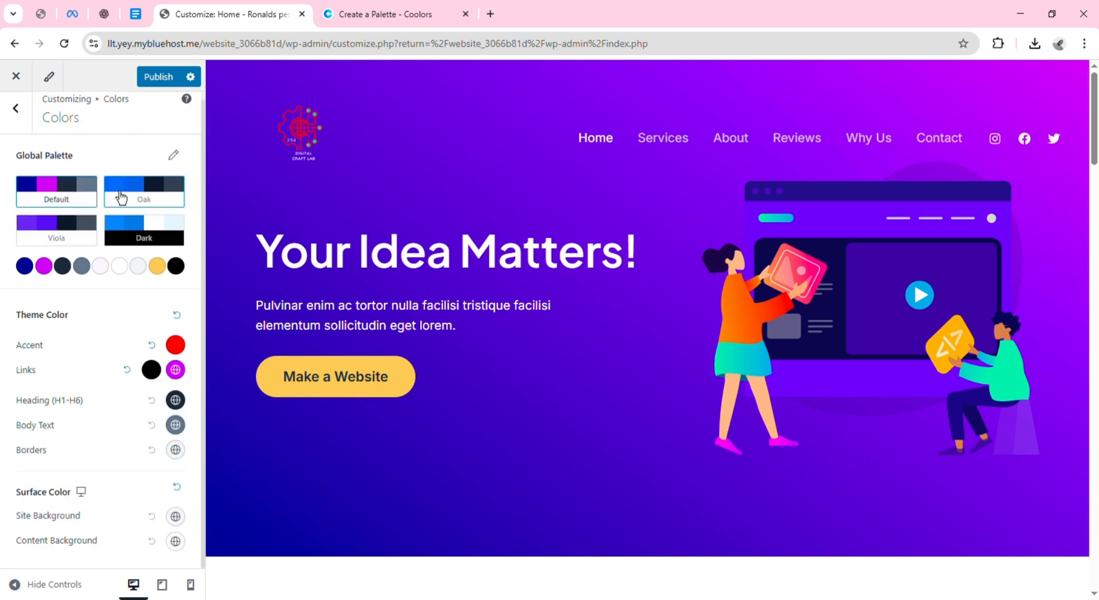
left_click(175, 369)
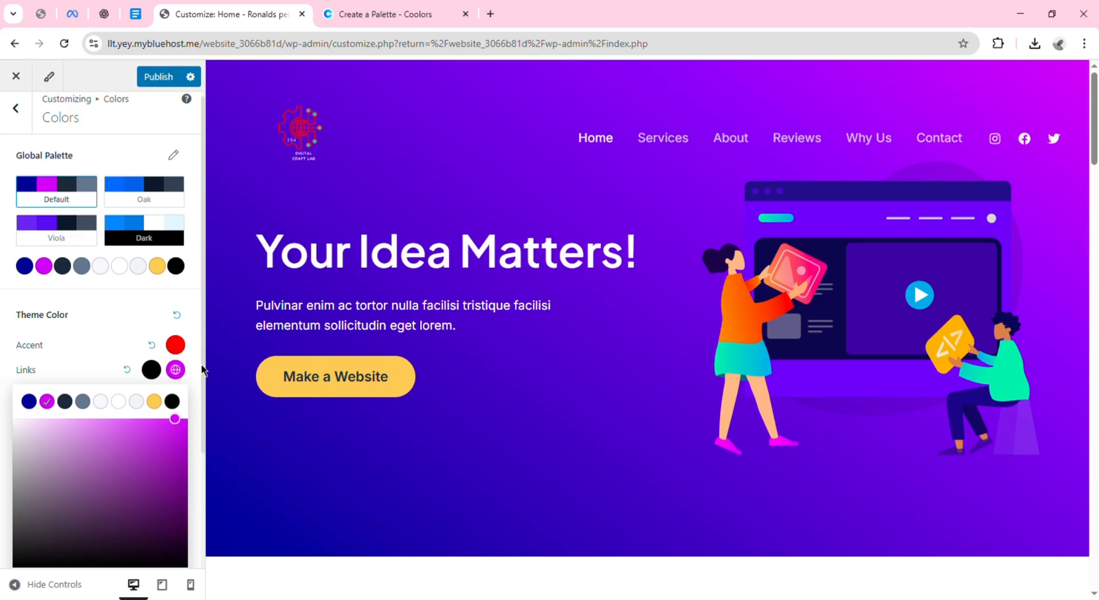
scroll(202, 381, "down", 1)
left_click_drag(201, 380, 201, 401)
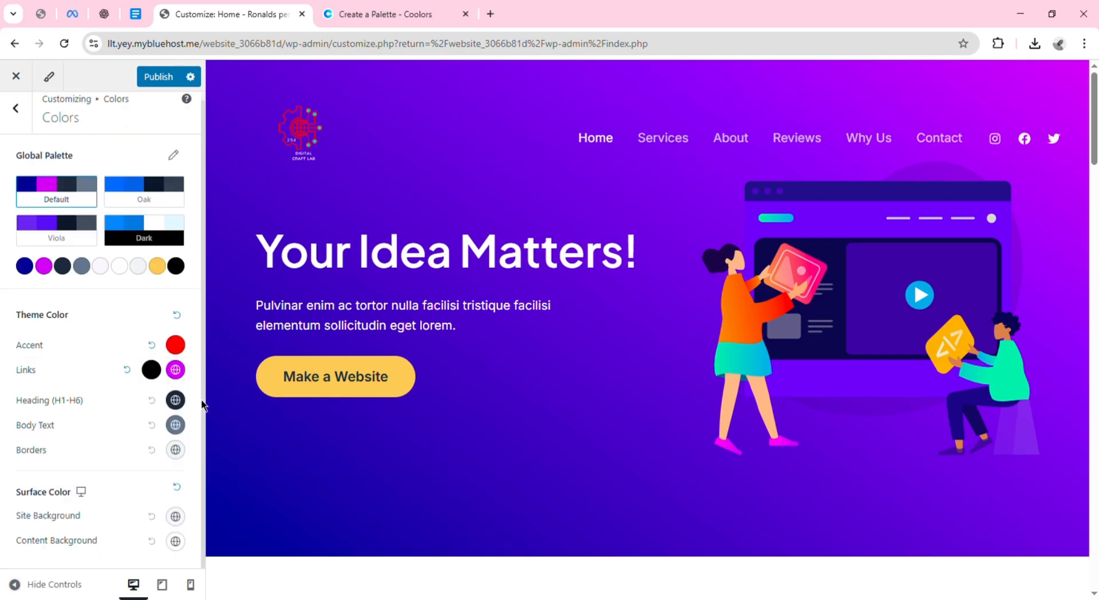
left_click(187, 374)
scroll(186, 377, "down", 3)
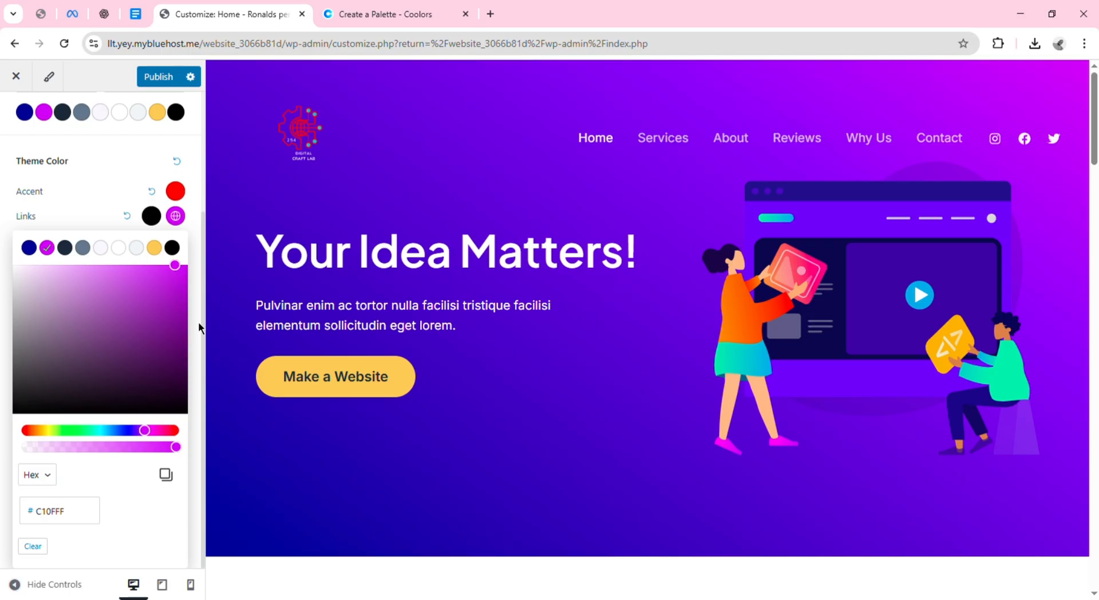
left_click(201, 336)
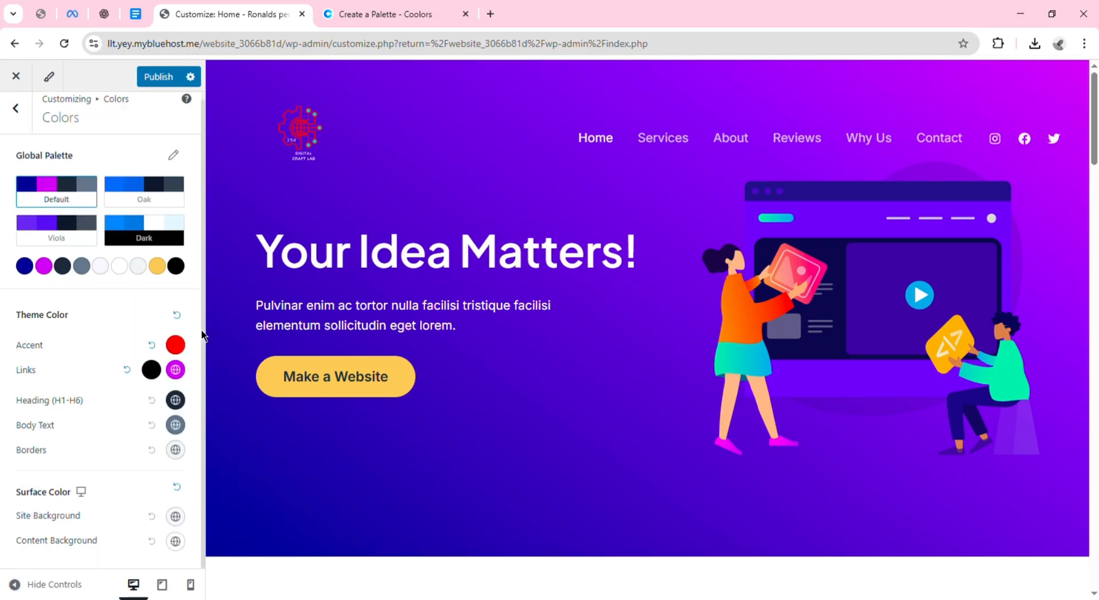
Set the second (hover) Links theme color to white, hex ffffff.
left_click(176, 371)
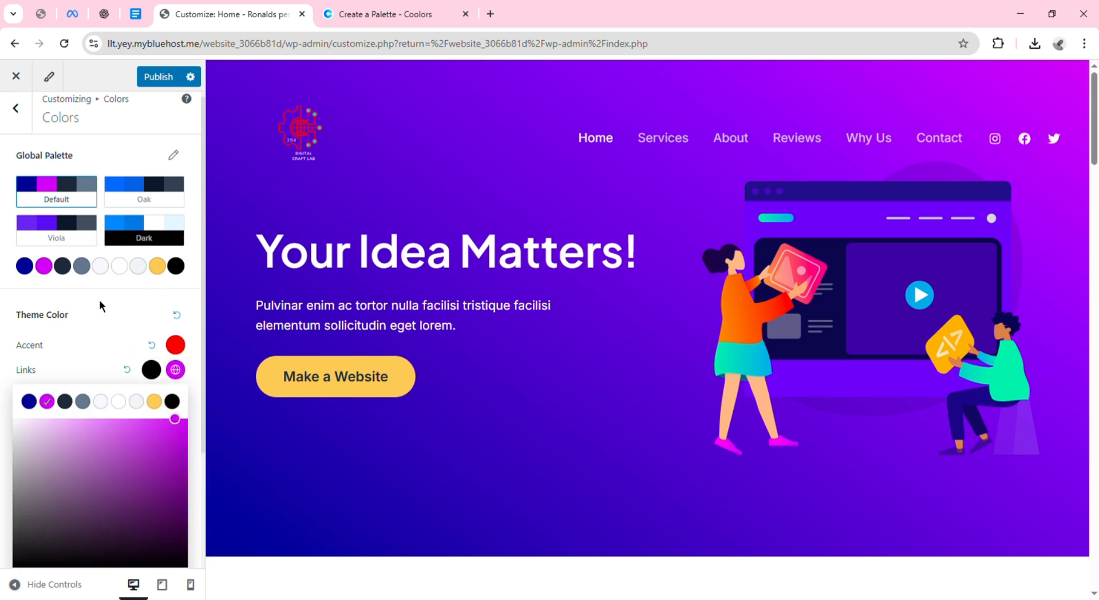
scroll(98, 299, "down", 3)
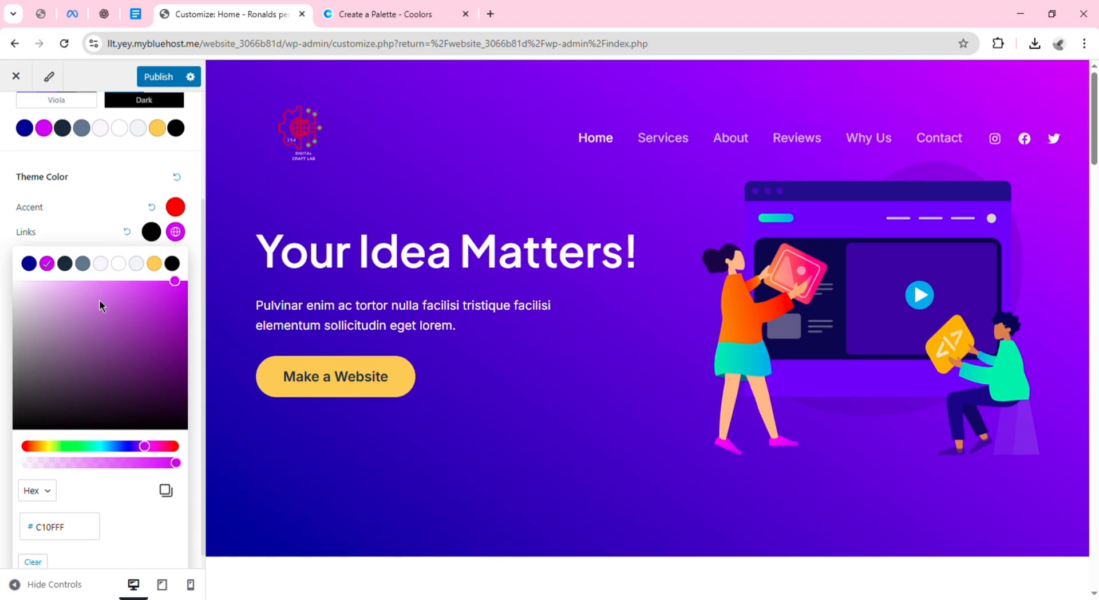
scroll(99, 300, "down", 1)
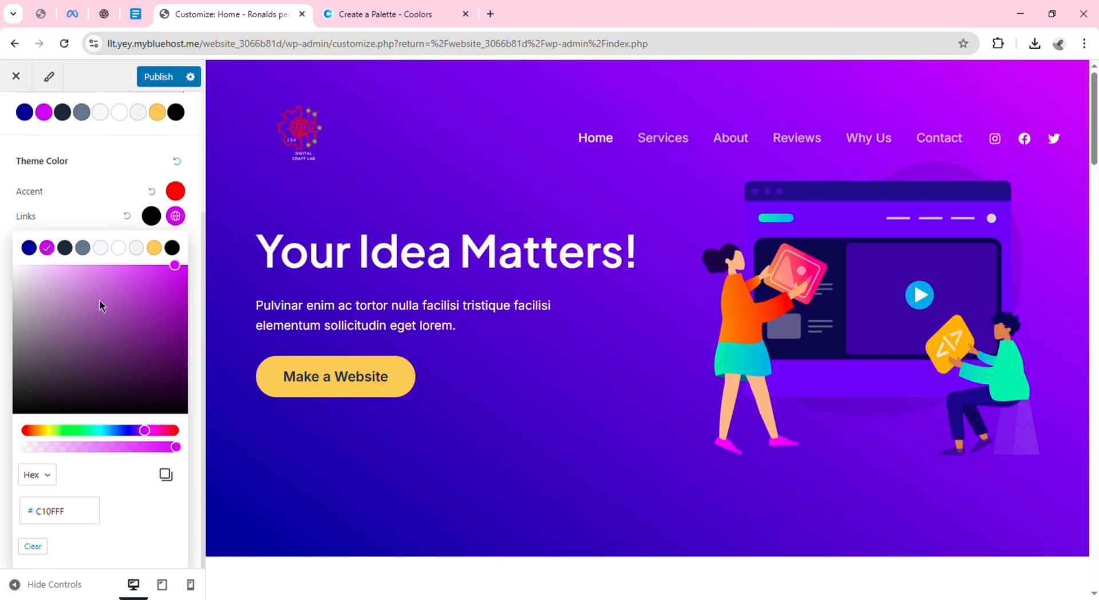
left_click(74, 521)
key("BackSpace")
key("BackSpace")
key("BackSpace")
key("BackSpace")
key("BackSpace")
key("BackSpace")
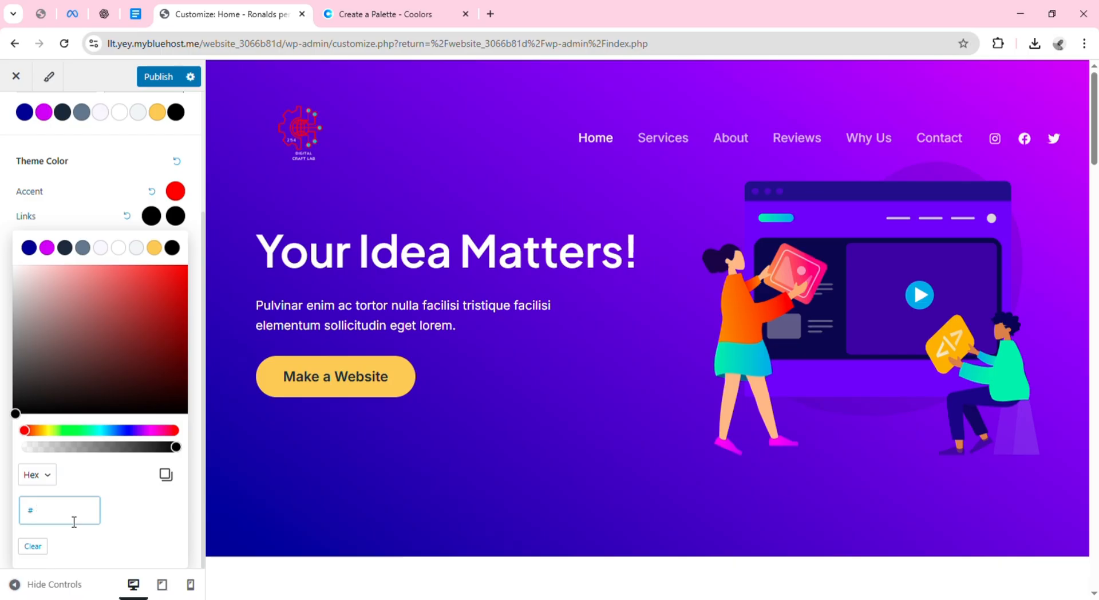
type("ffffff")
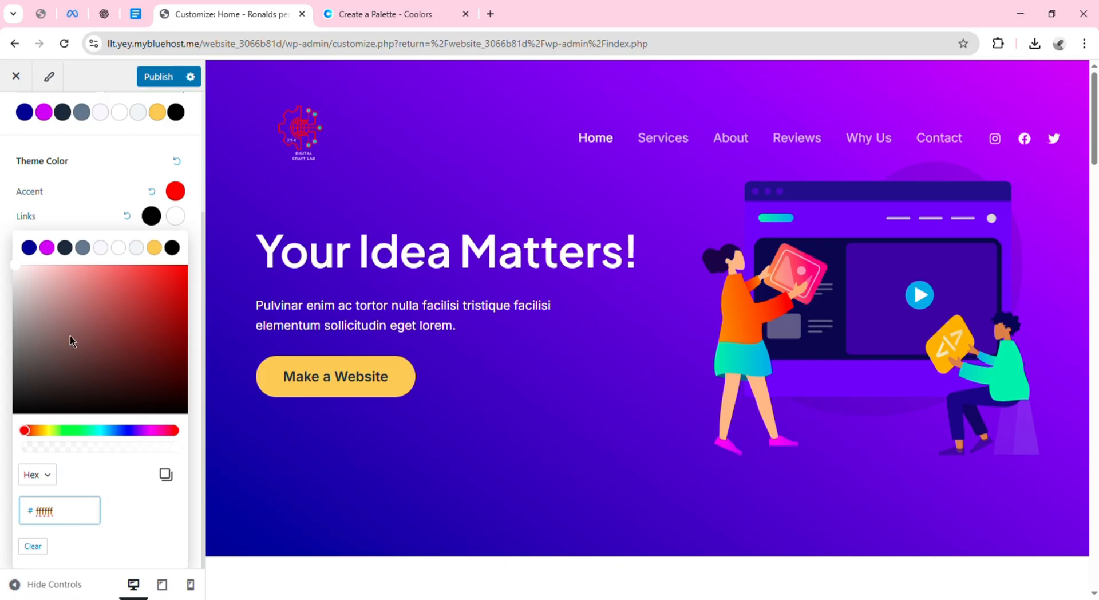
left_click(120, 152)
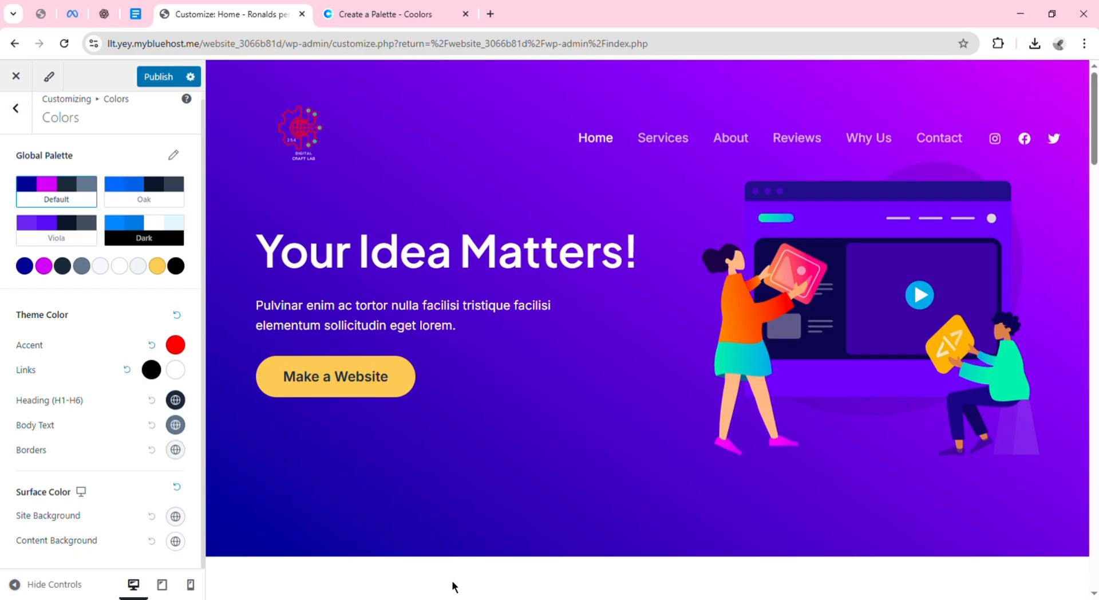
Switch to the Google Docs planning document and select the Azure hex code 1ab7dc in the colors list.
left_click(133, 18)
left_click(444, 177)
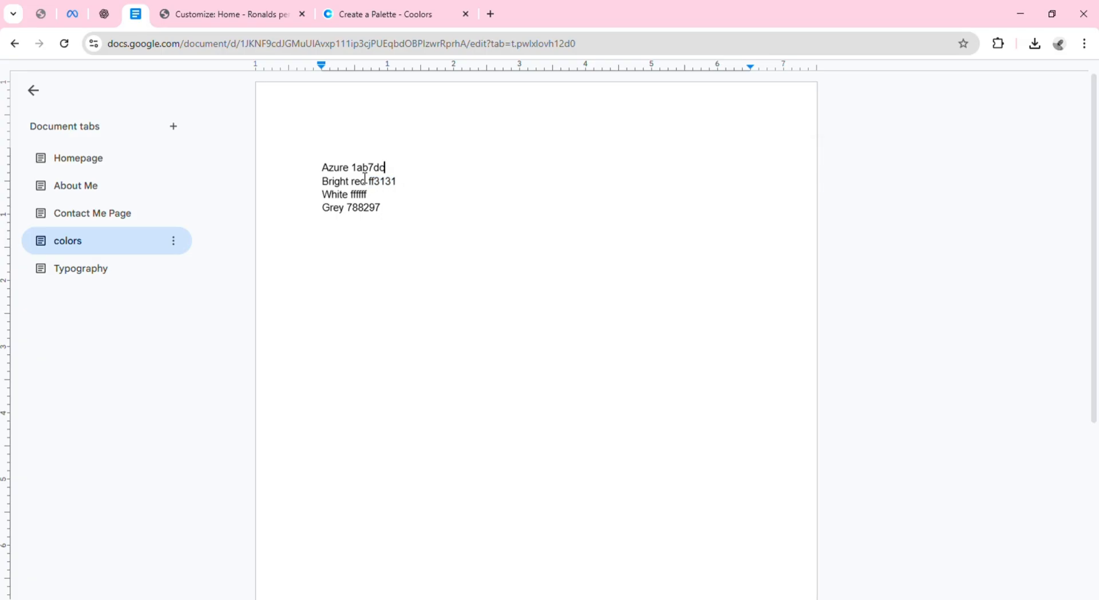
key("ctrl+Left")
key("ctrl+shift+Right")
left_click(399, 186, "shift")
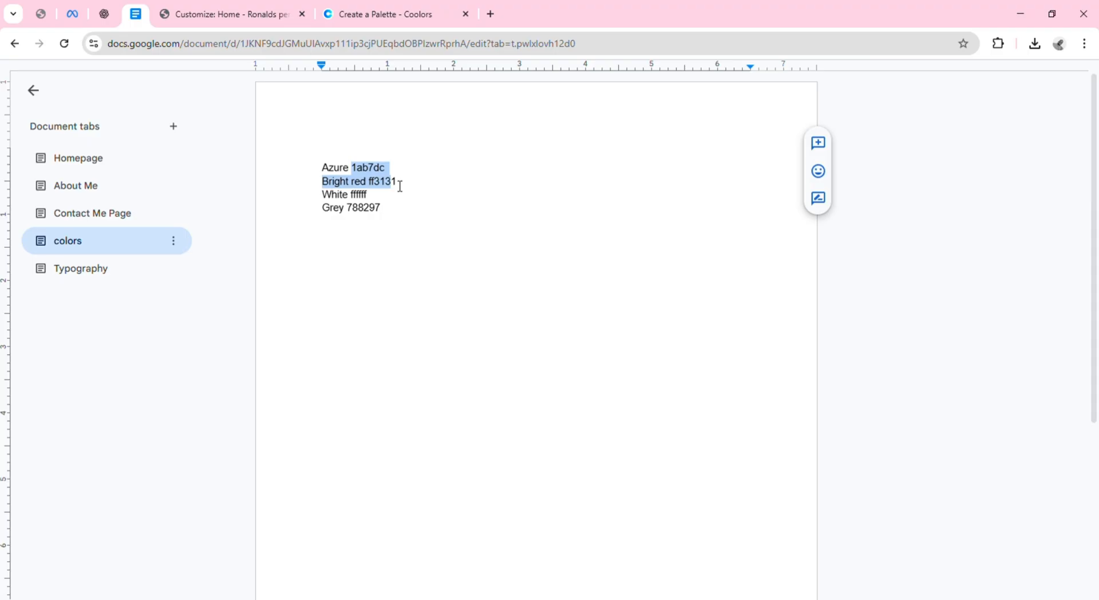
left_click(392, 182)
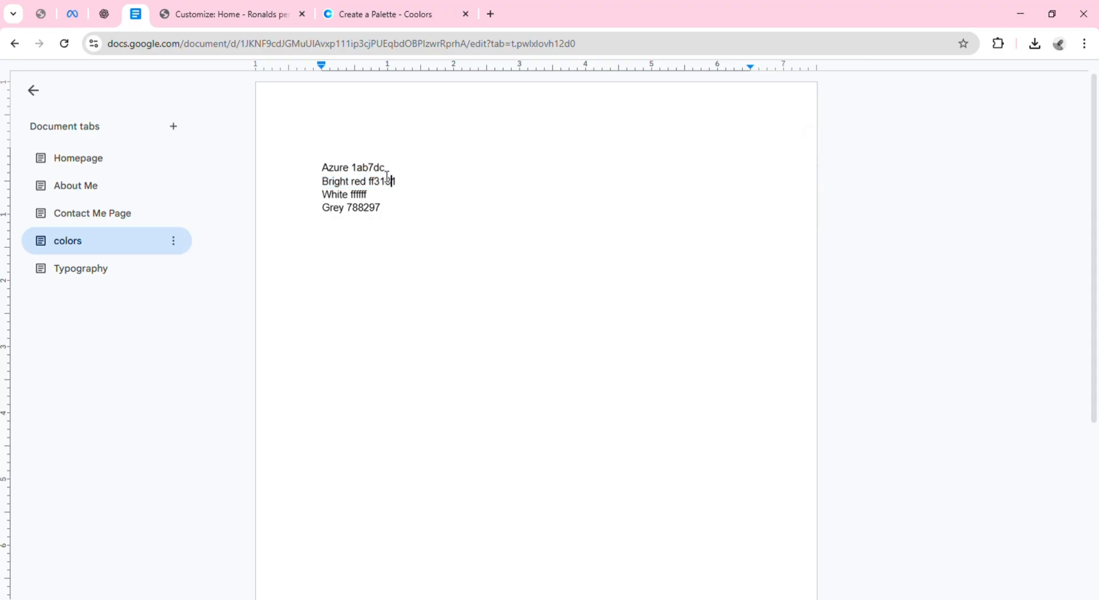
mouse_move(374, 167)
left_mouse_down()
mouse_move(338, 182)
mouse_move(361, 179)
left_mouse_up()
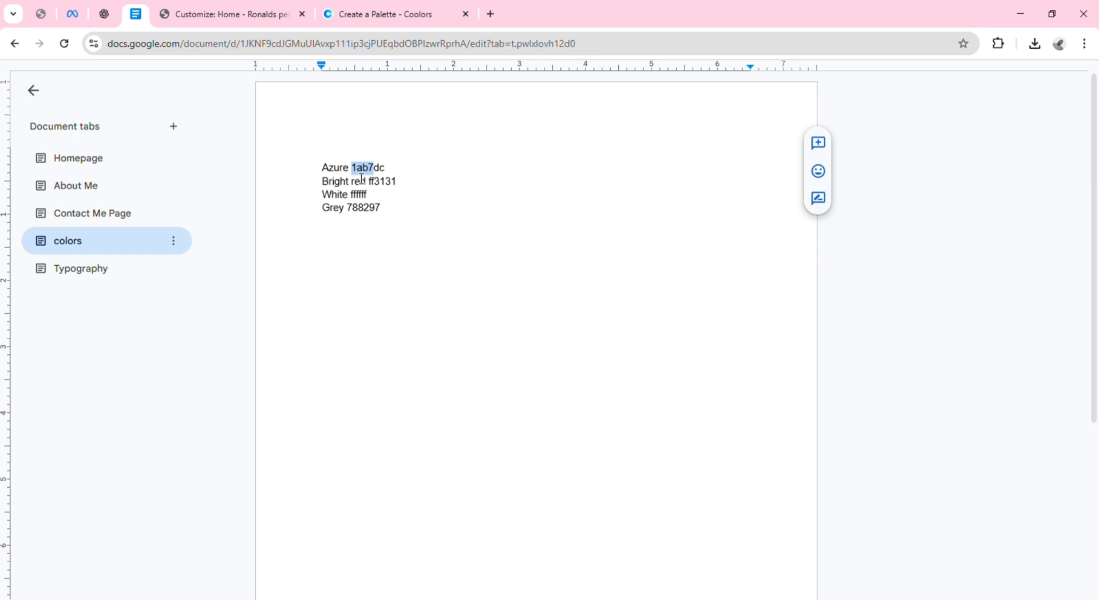
key("Left")
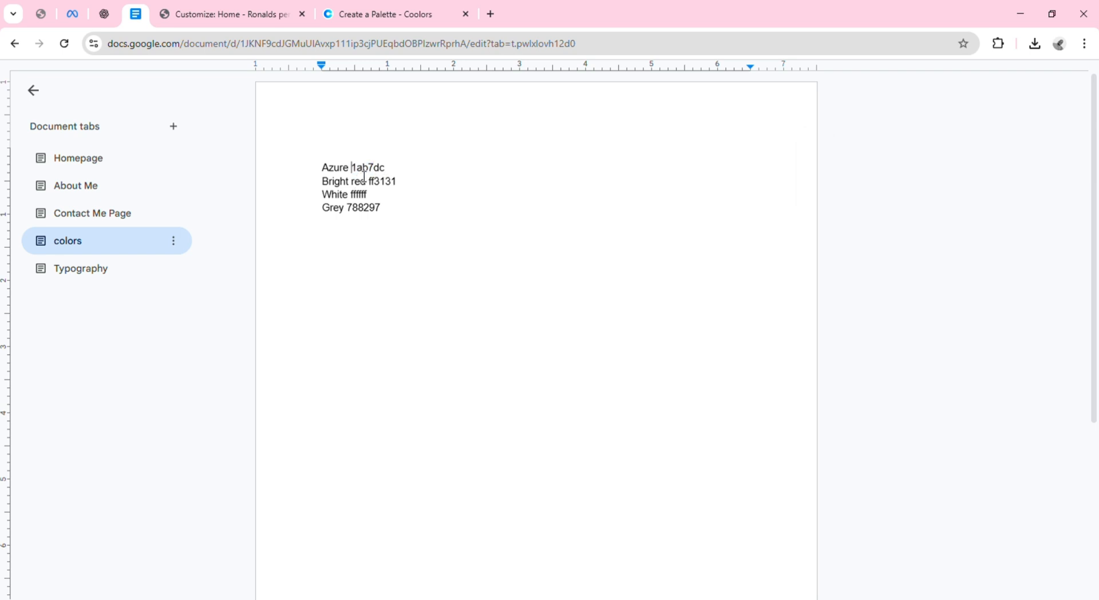
left_click_drag(352, 167, 399, 178)
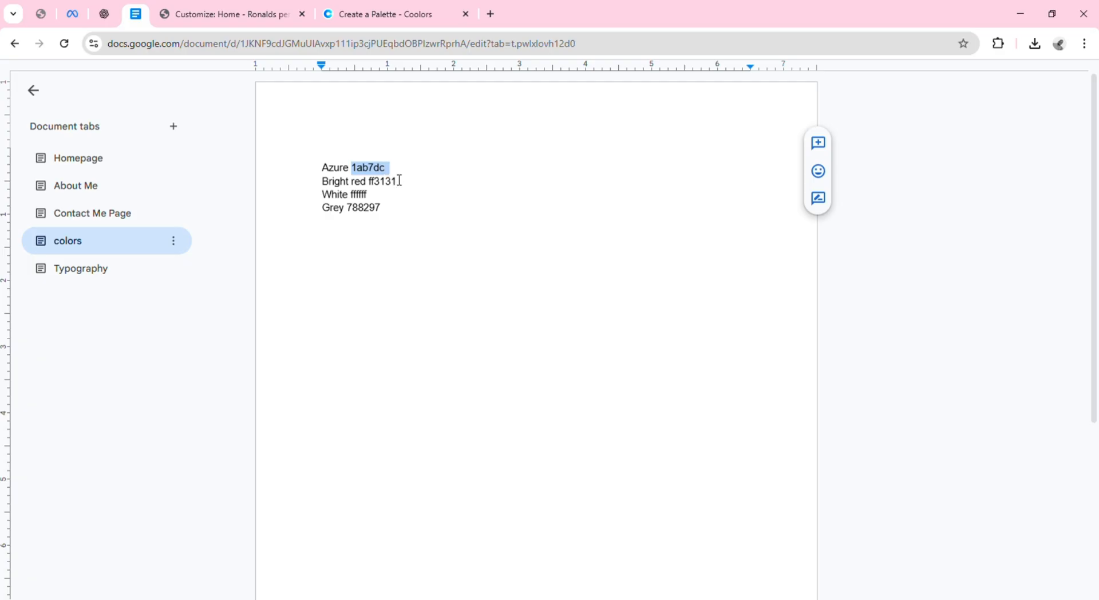
Return to the WordPress Customizer and set the Borders theme color to hex 1AB7DC.
left_click(220, 16)
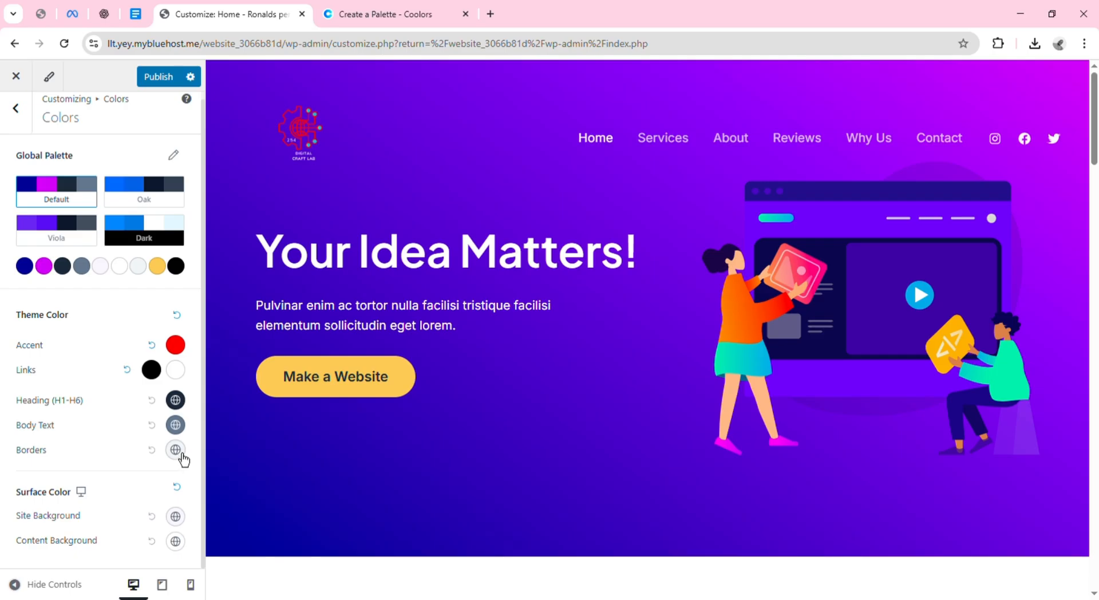
left_click(175, 450)
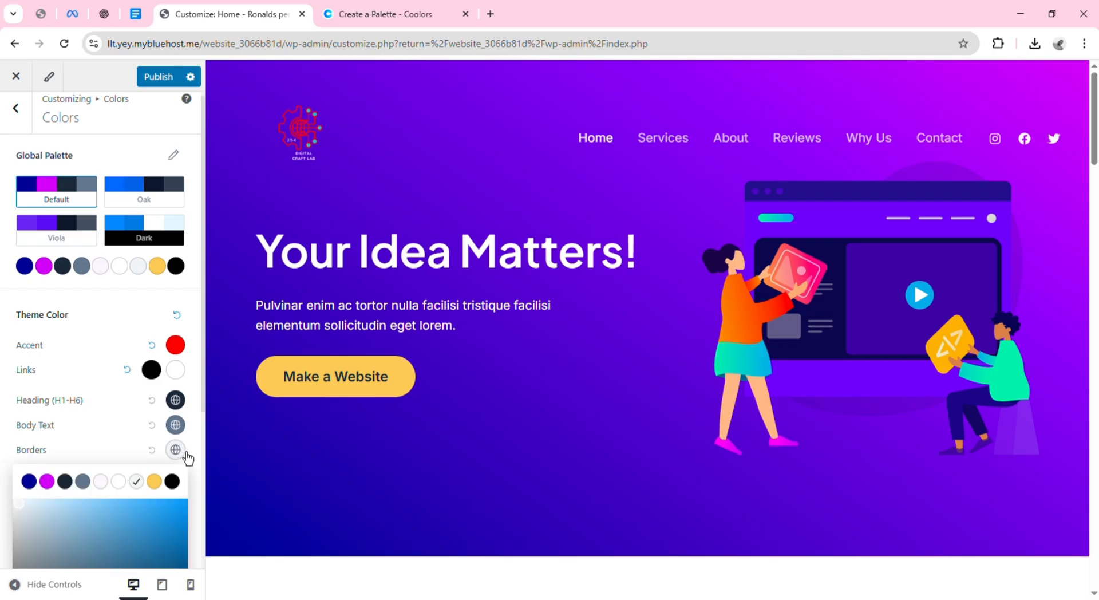
scroll(180, 444, "down", 4)
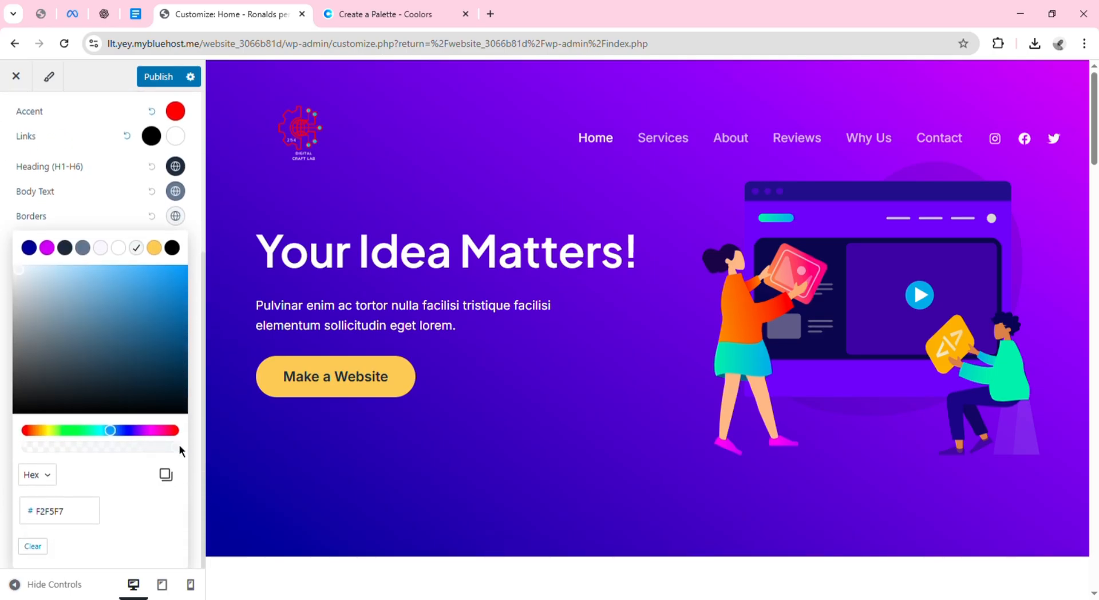
left_click(75, 522)
double_click(75, 522)
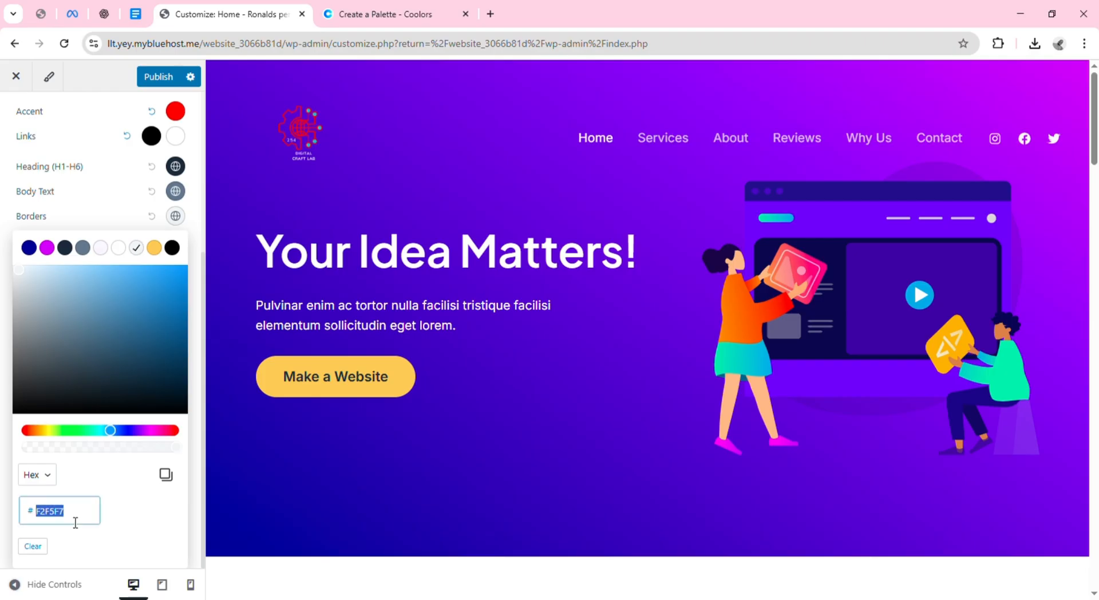
type("1AB7DC")
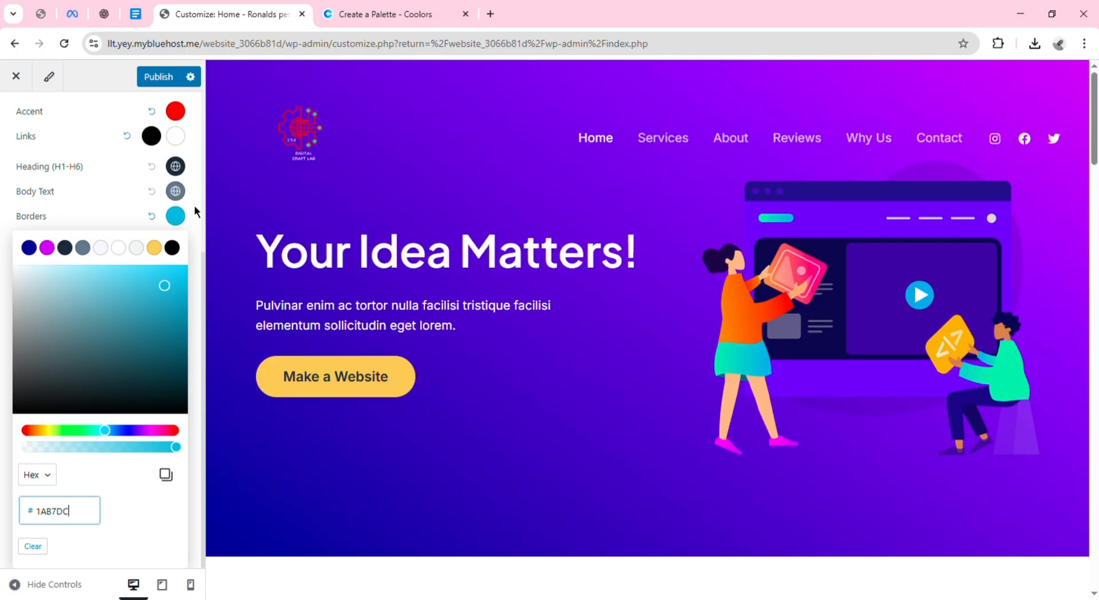
key("Home")
left_click(102, 180)
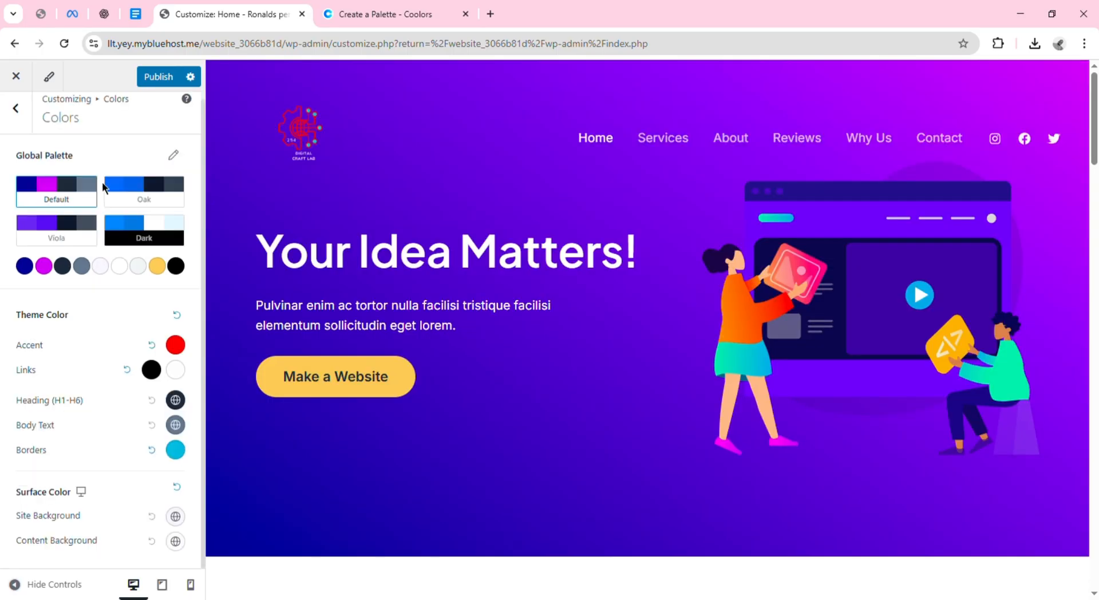
Open the Body Text theme color, switch to the Google Docs planning document and copy the Grey hex code 788297 from the colors list.
left_click(177, 434)
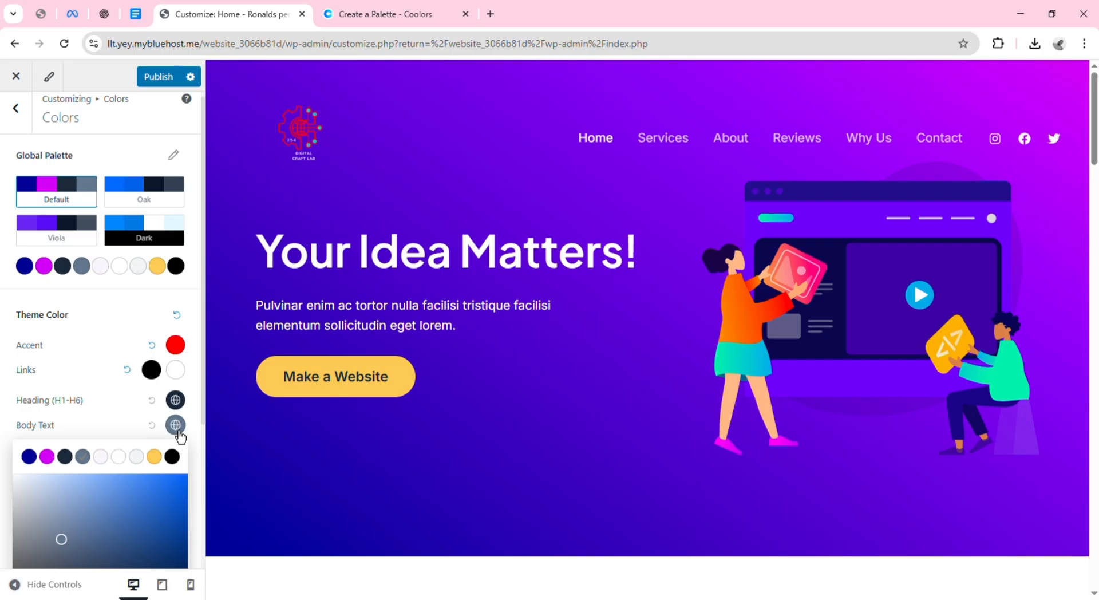
left_click(131, 22)
left_click_drag(393, 260, 358, 222)
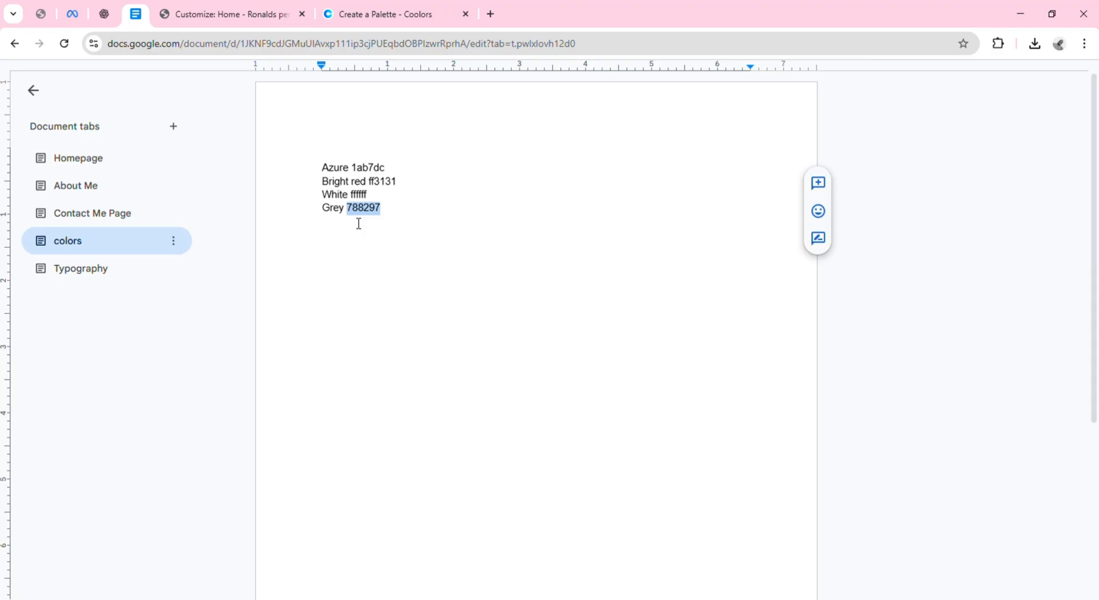
right_click(348, 218)
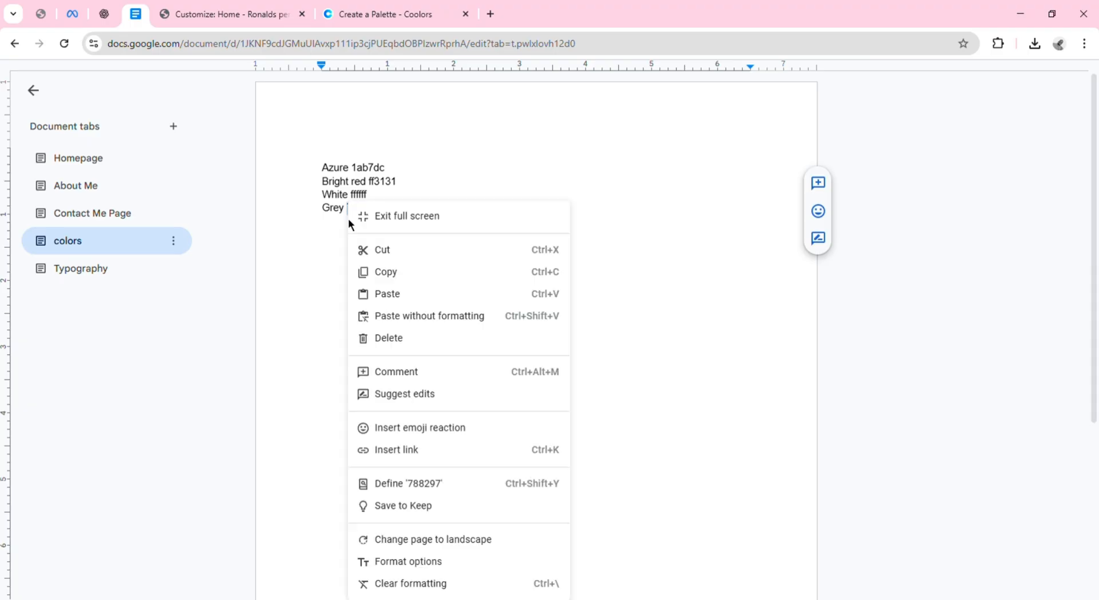
left_click(402, 279)
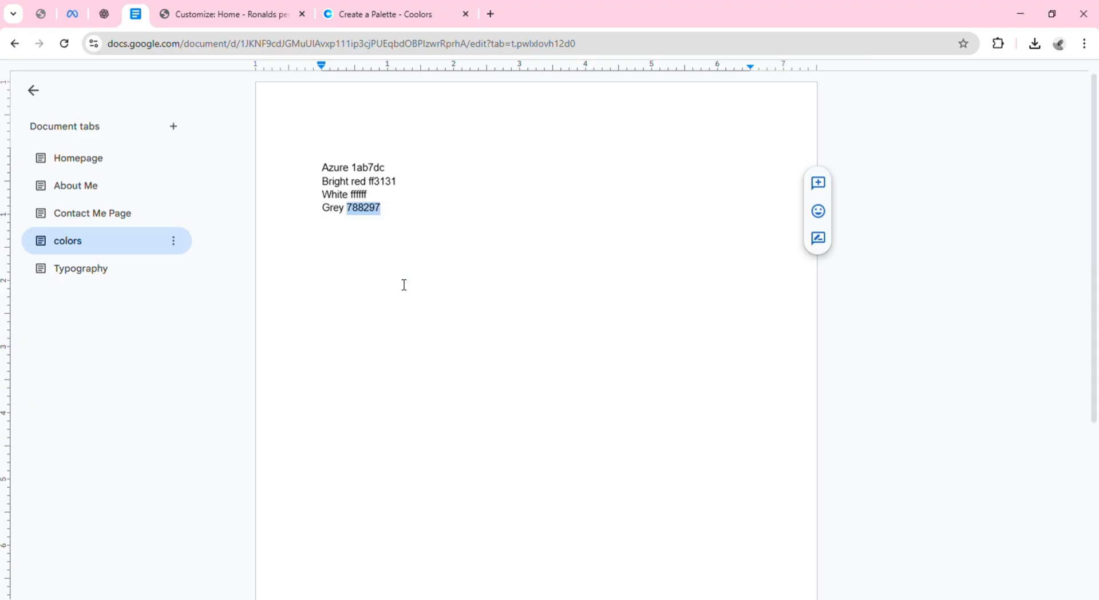
Return to the WordPress Customizer and set the Body Text theme color to hex 788297.
left_click(230, 16)
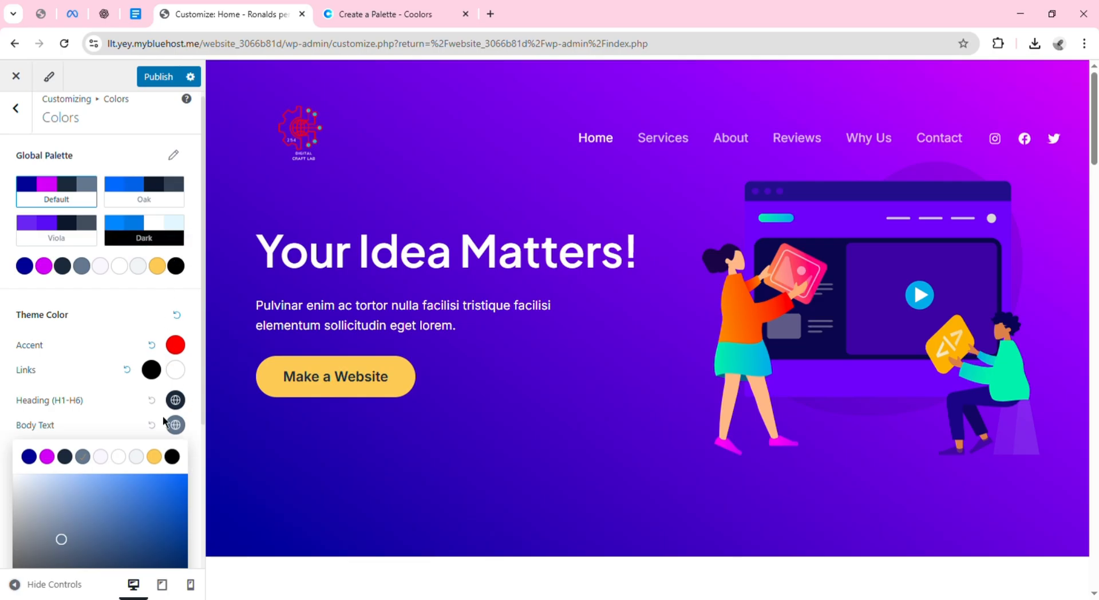
scroll(164, 422, "down", 1)
scroll(164, 422, "down", 4)
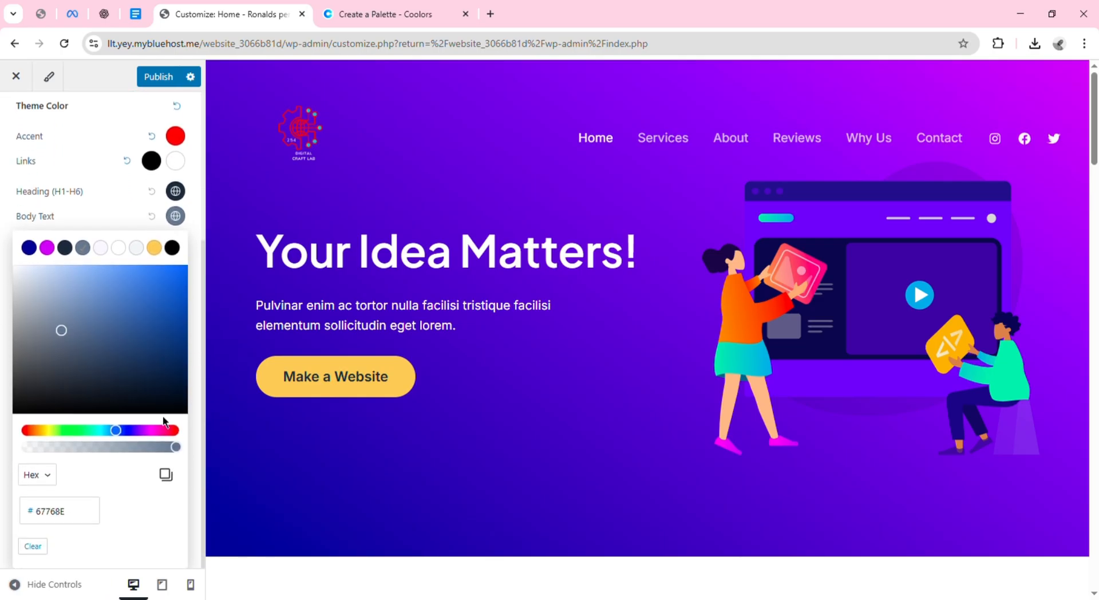
left_click(82, 520)
double_click(83, 519)
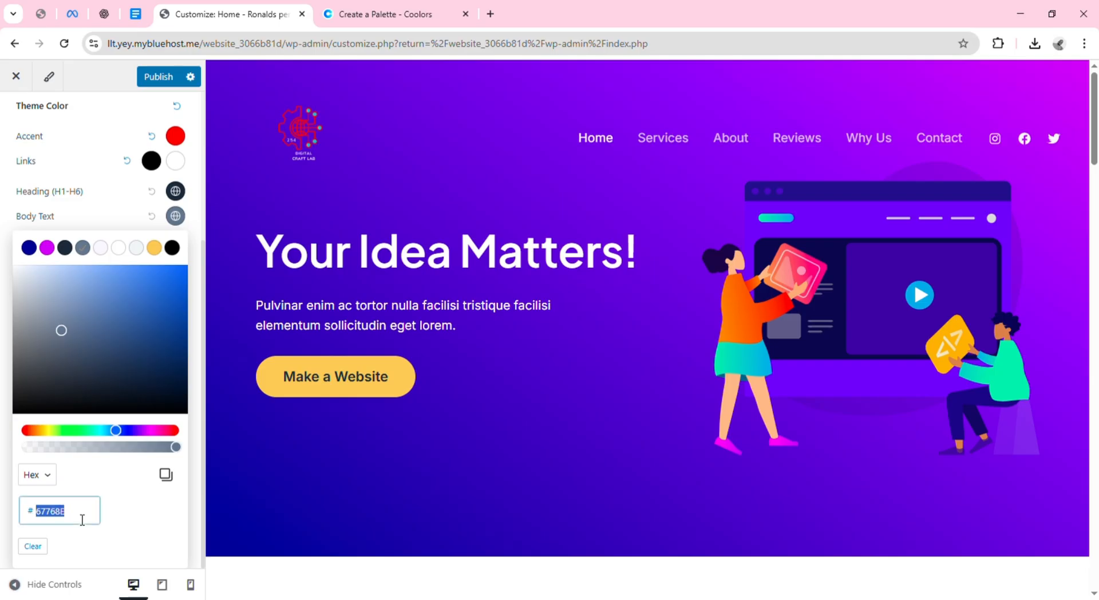
key("ctrl+v")
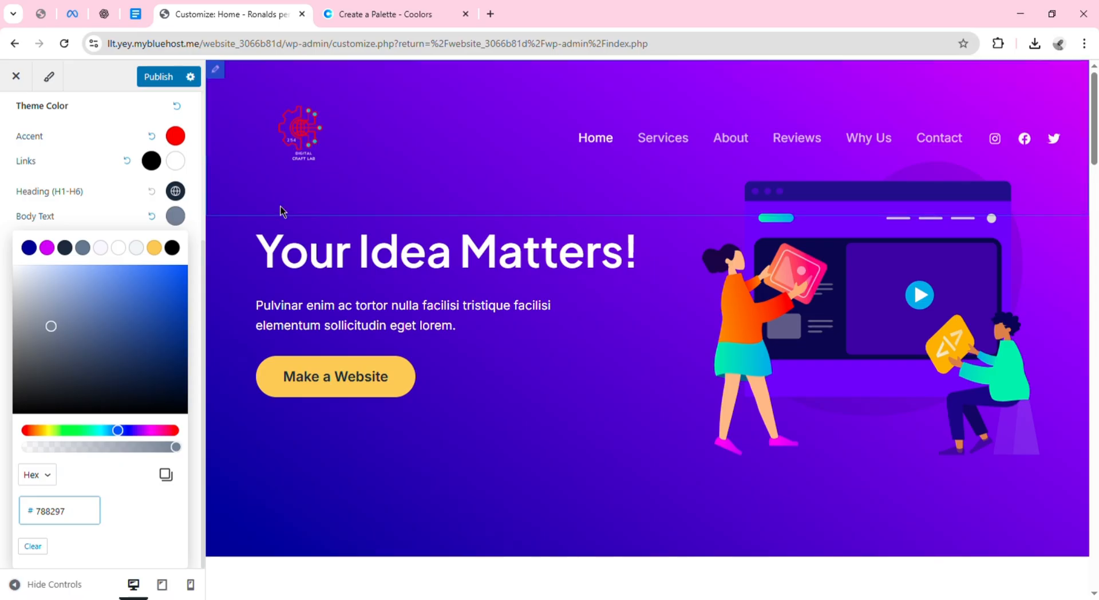
left_click(75, 172)
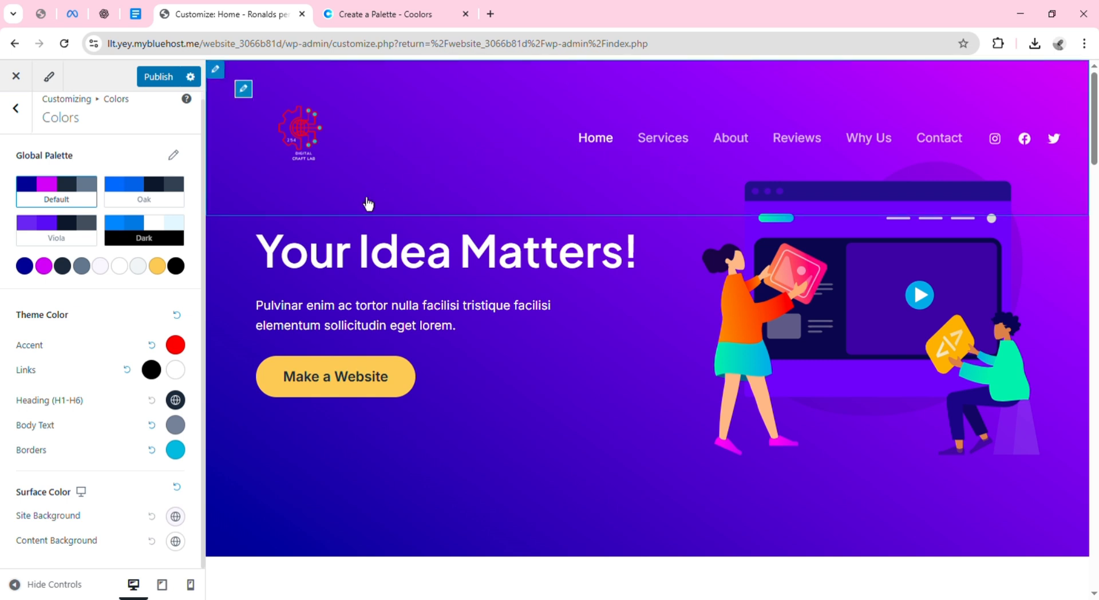
Publish the theme color changes and preview the site in the tablet and mobile layouts.
left_click(159, 83)
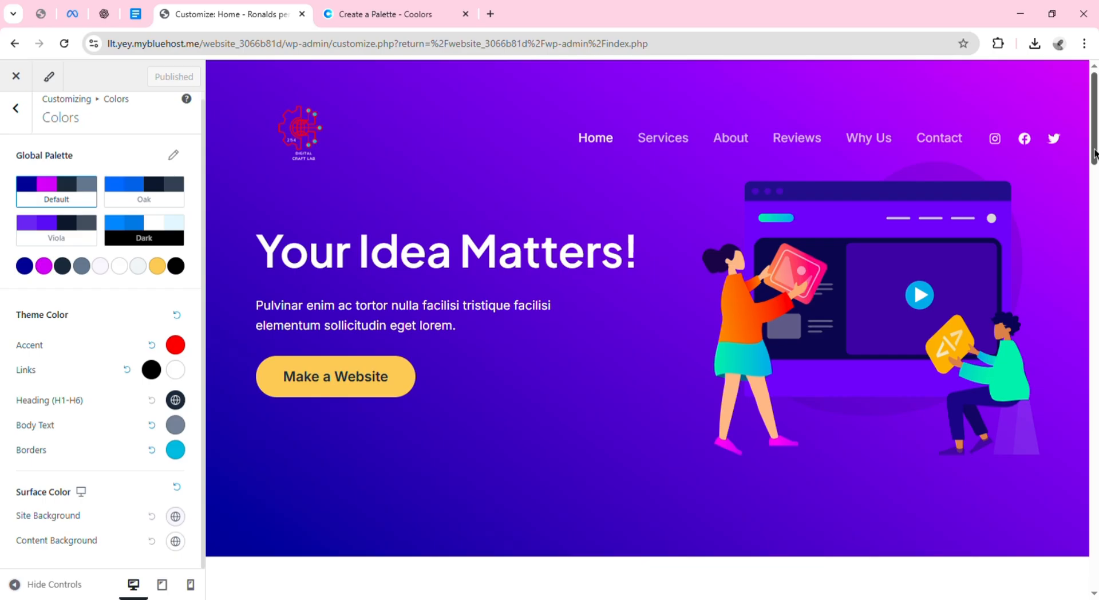
left_click_drag(1095, 154, 1092, 126)
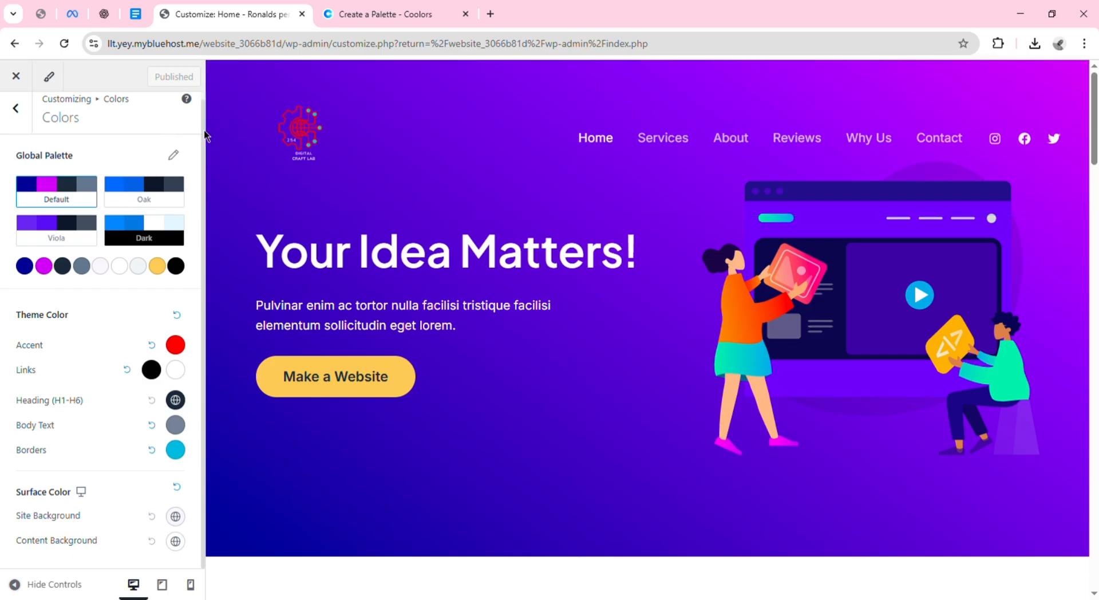
left_click_drag(204, 130, 204, 128)
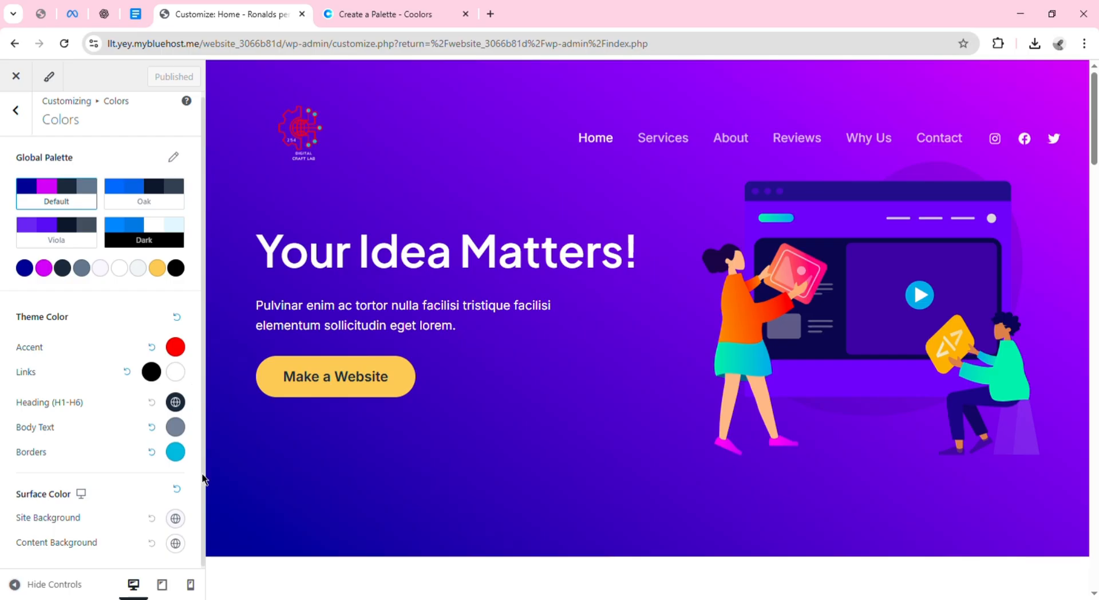
scroll(203, 487, "down", 1)
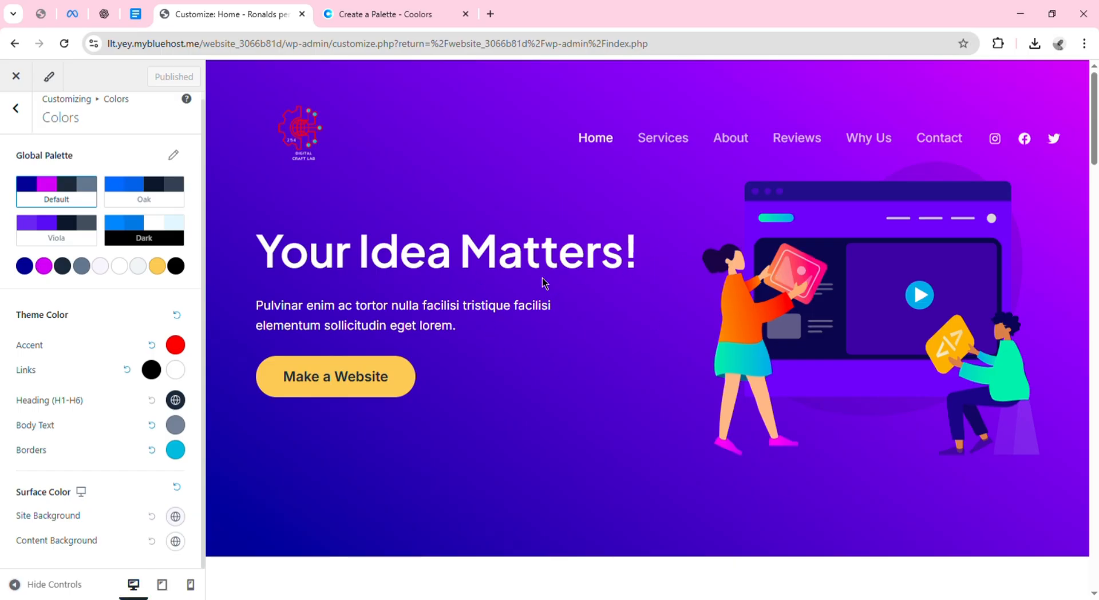
left_click(164, 584)
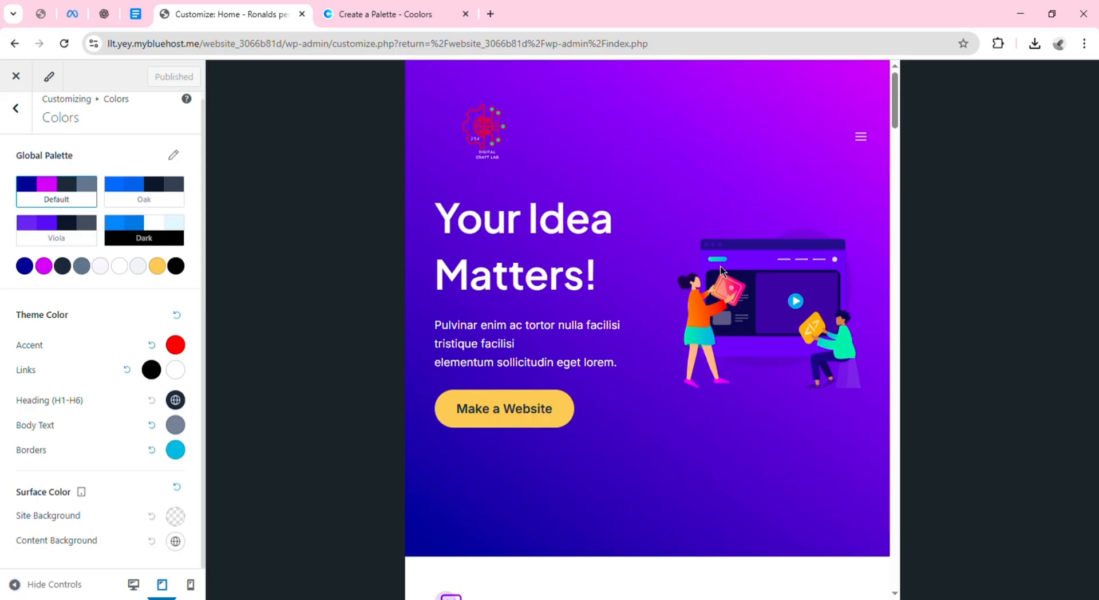
left_click(190, 584)
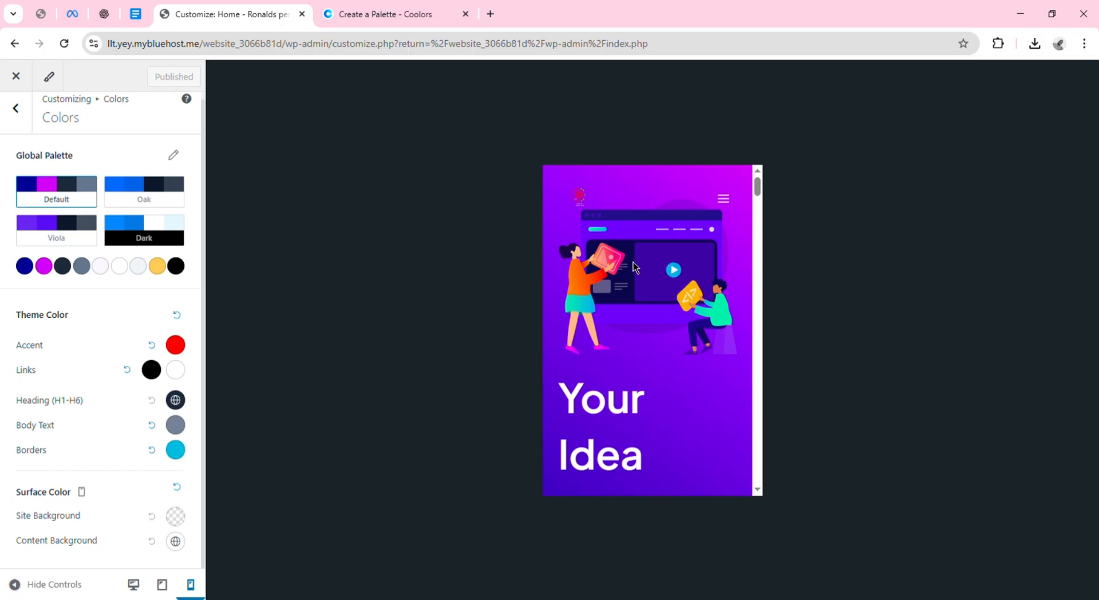
Try different mobile logo widths in the header's Logo settings, set the width back to 65 px and publish.
left_click(576, 209)
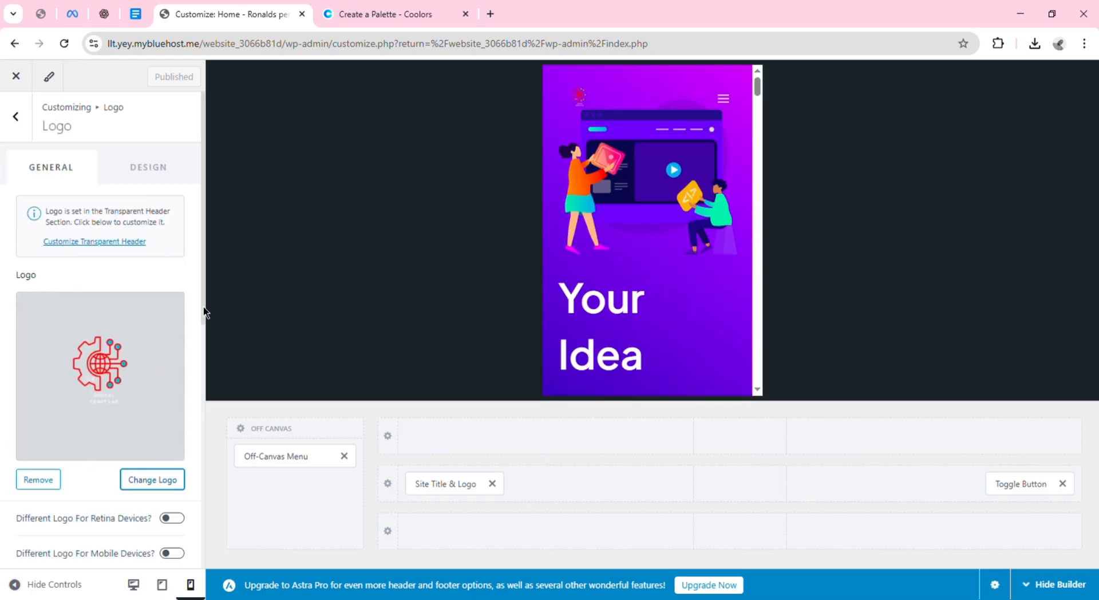
scroll(203, 321, "down", 1)
scroll(204, 343, "down", 3)
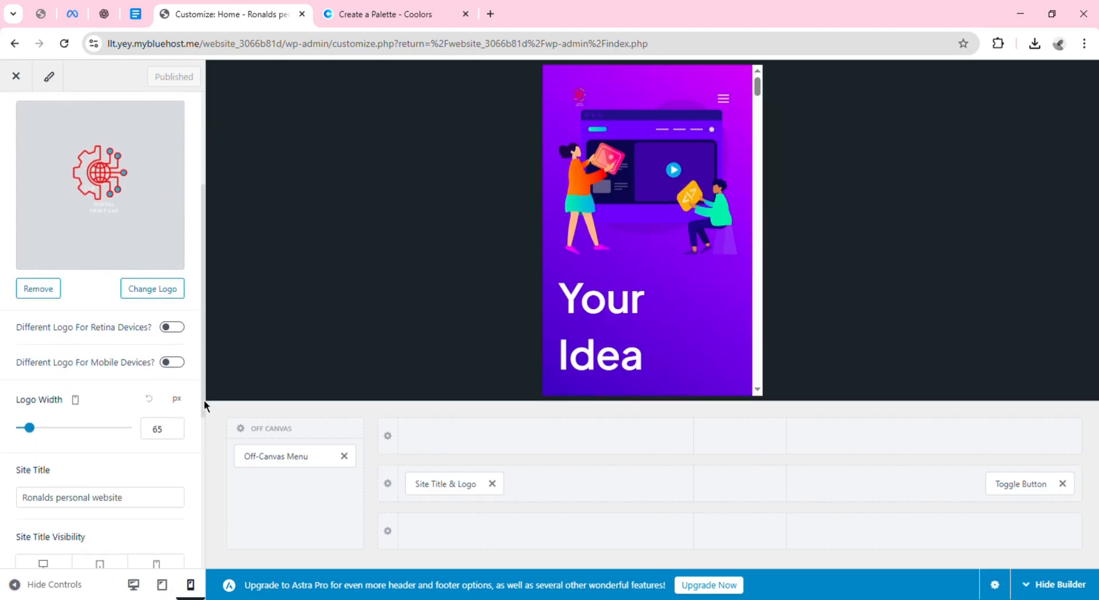
left_click(166, 430)
left_click(172, 425)
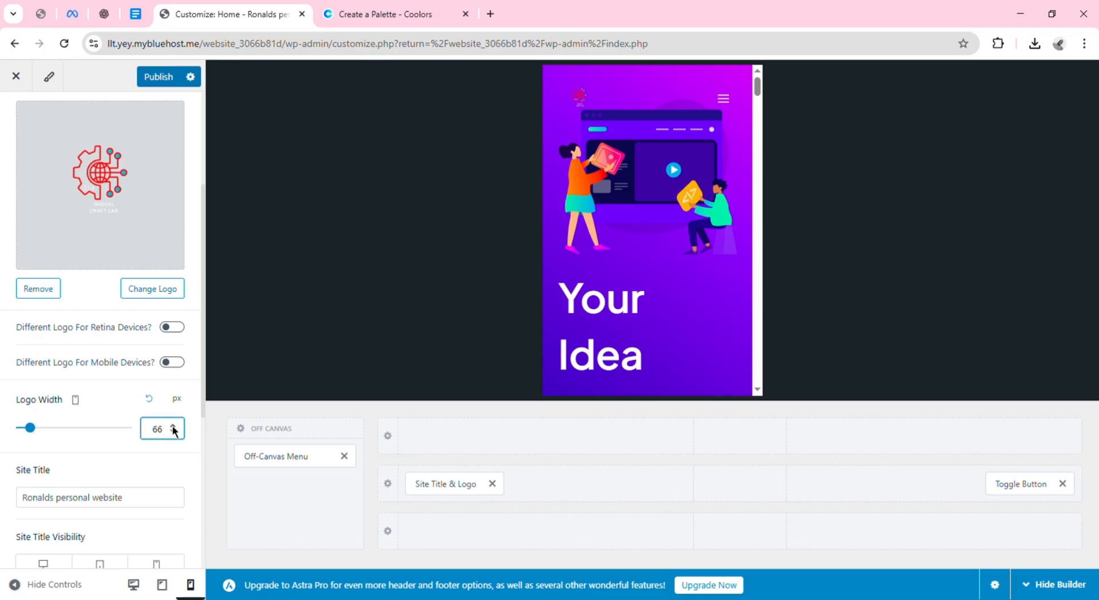
left_click(173, 426)
left_click(172, 425)
left_click(173, 425)
left_click(174, 432)
left_click(174, 433)
left_click(173, 433)
left_click(173, 433)
left_click(173, 433)
left_click(173, 432)
left_click(174, 433)
left_click(173, 432)
left_click(173, 433)
left_click(174, 433)
left_click(155, 91)
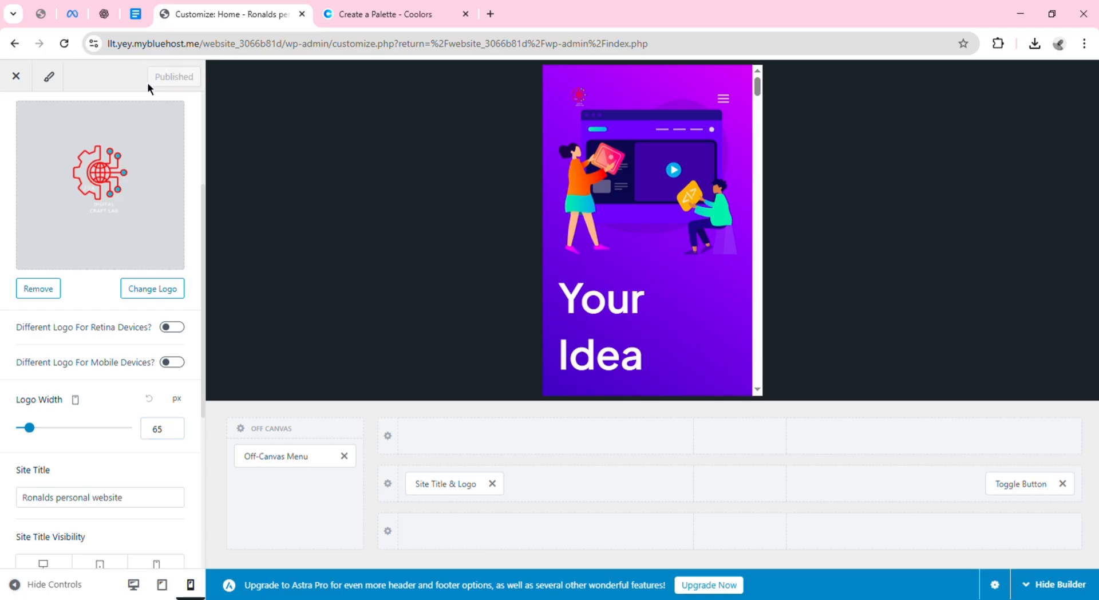
Exit to the WordPress dashboard, reopen the Customizer and open the Global Typography settings.
left_click(22, 85)
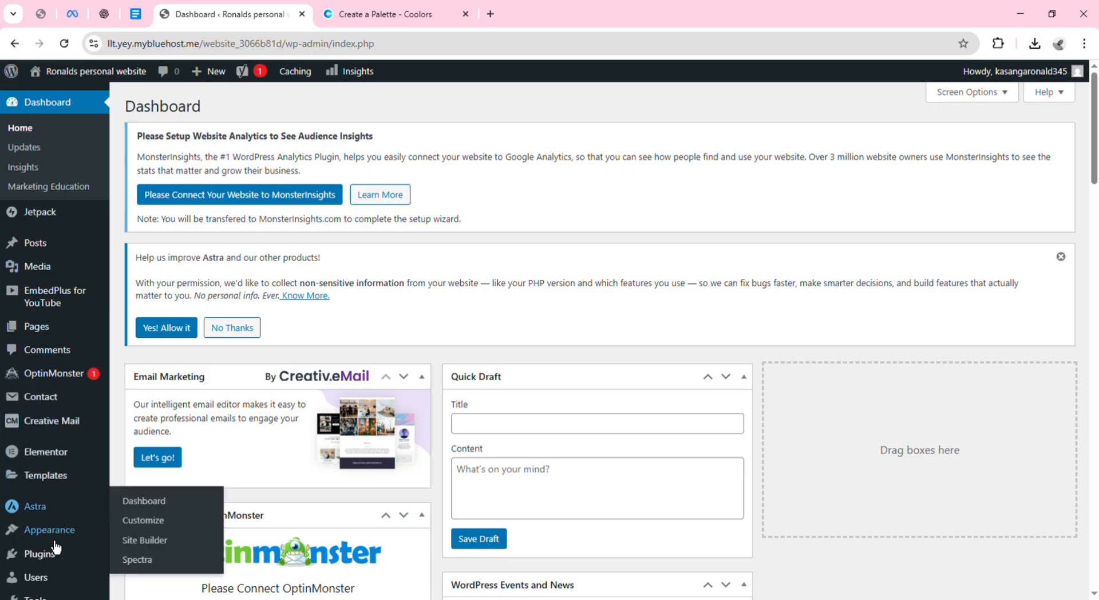
mouse_move(54, 540)
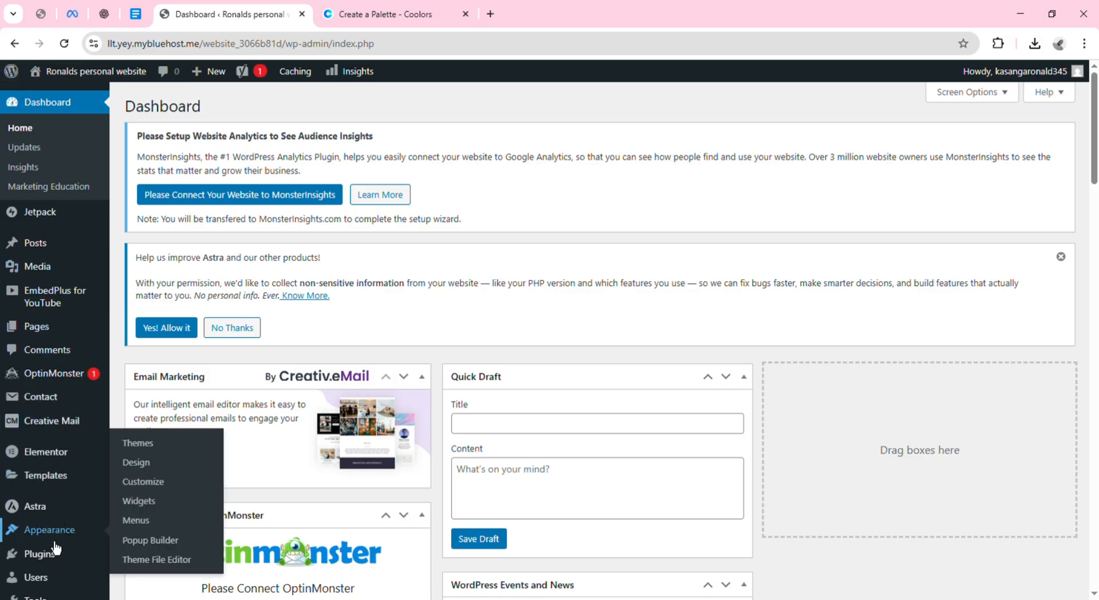
left_click(145, 482)
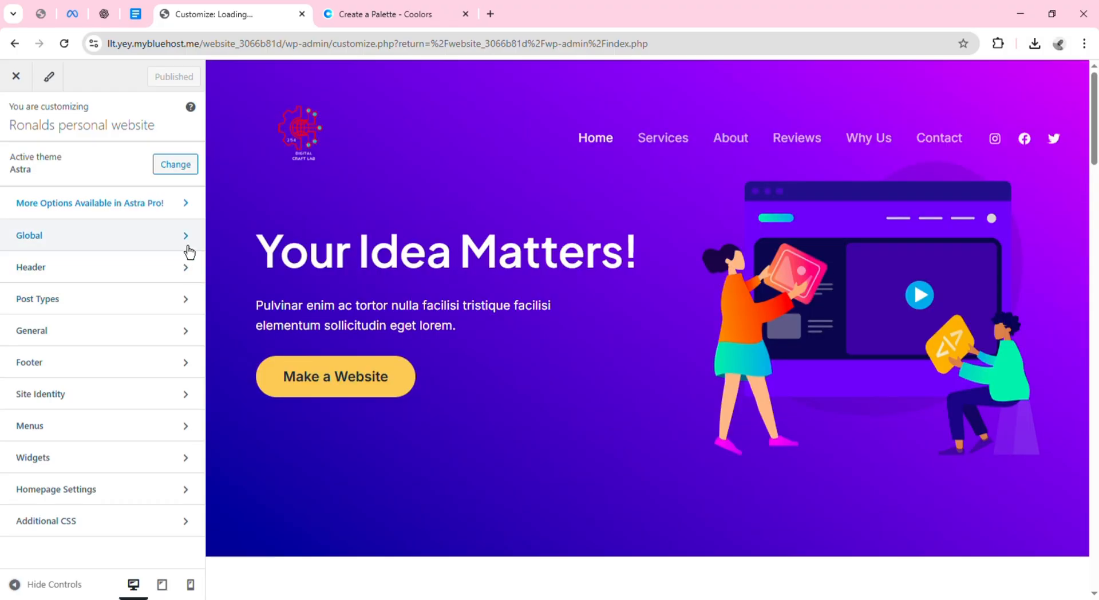
left_click(188, 247)
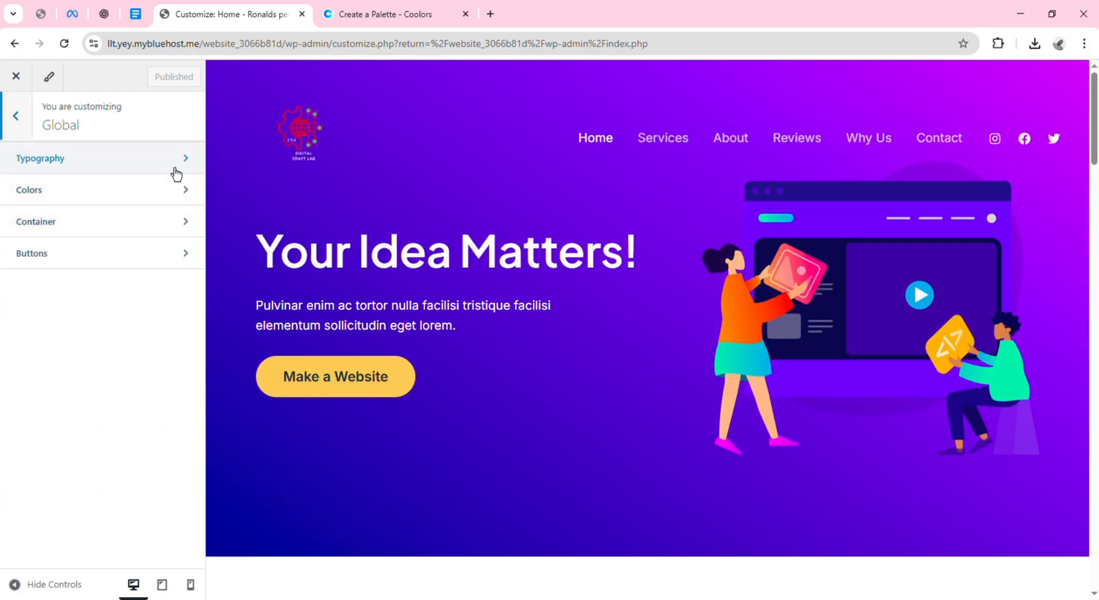
left_click(173, 170)
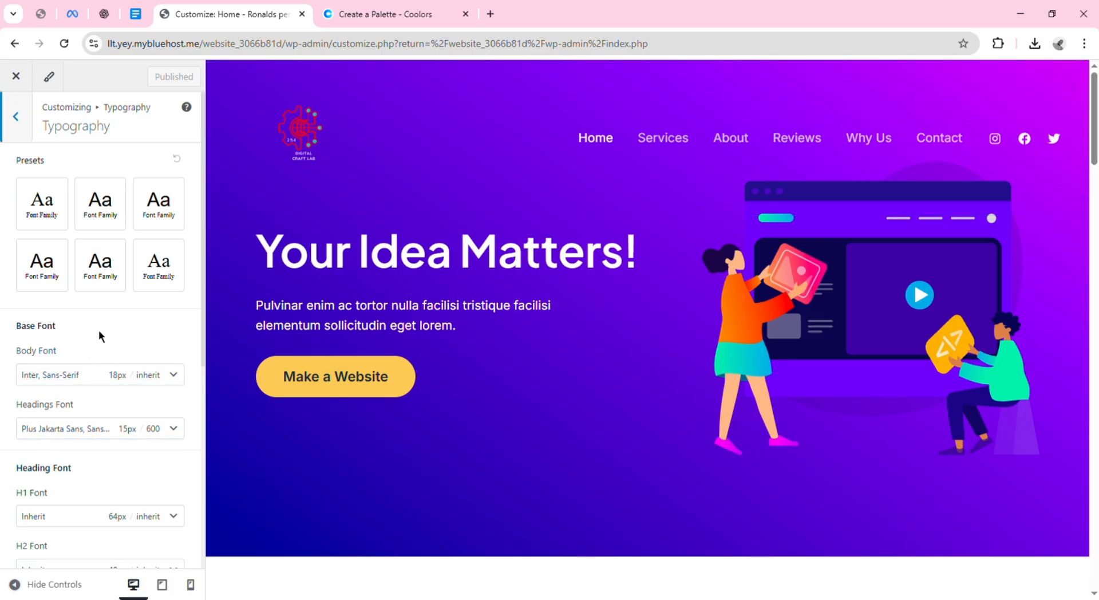
Examine the font families available for the Body Font and review the base and H1–H6 heading font settings.
left_click(174, 375)
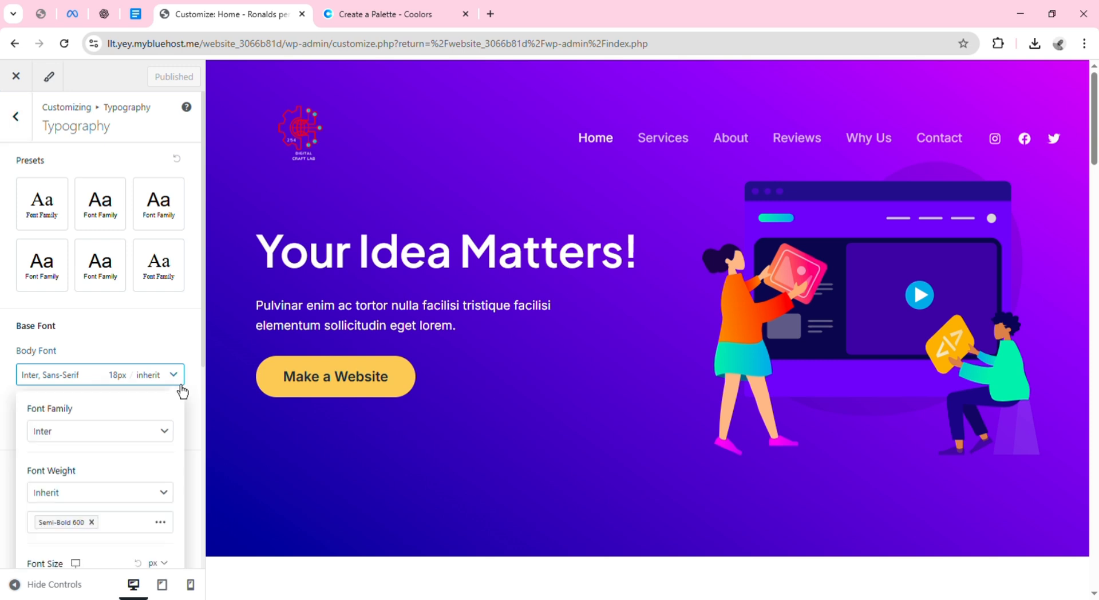
left_click(171, 444)
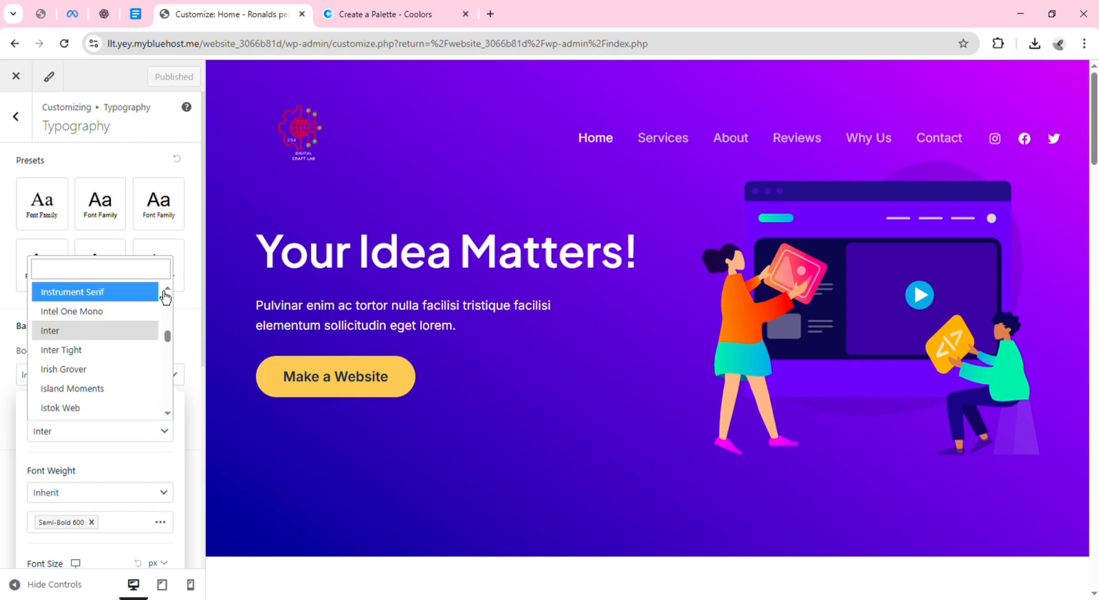
left_click(191, 256)
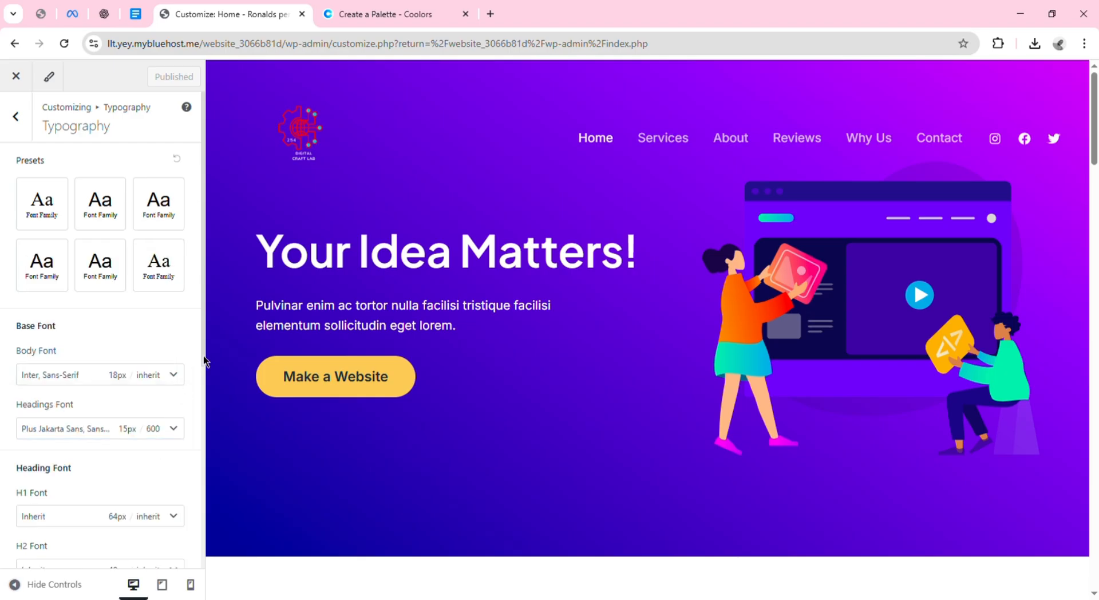
scroll(204, 393, "down", 1)
scroll(204, 393, "down", 5)
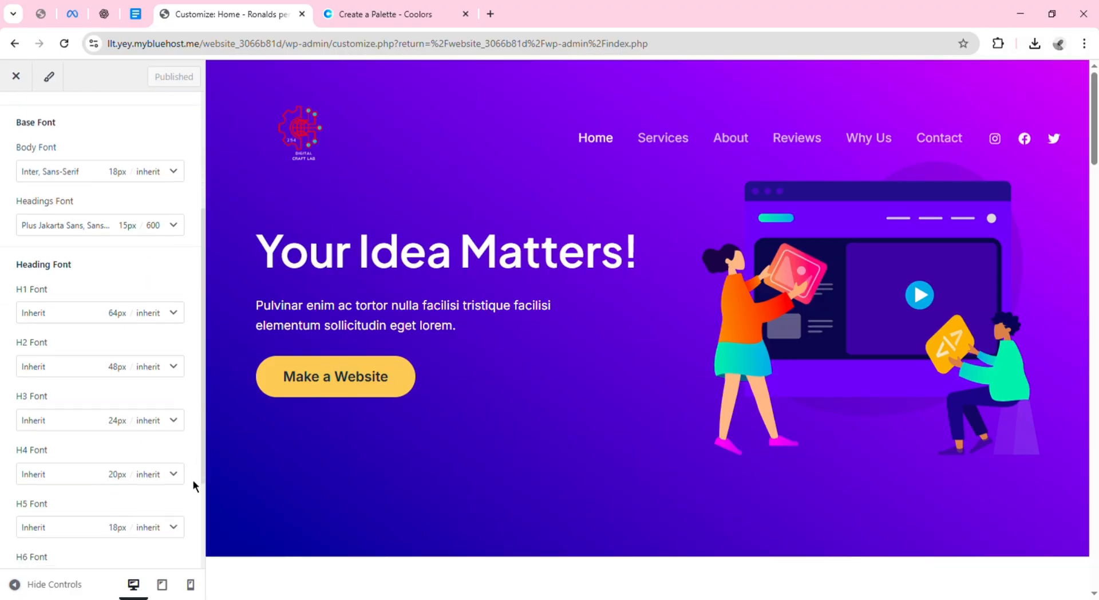
scroll(188, 518, "down", 2)
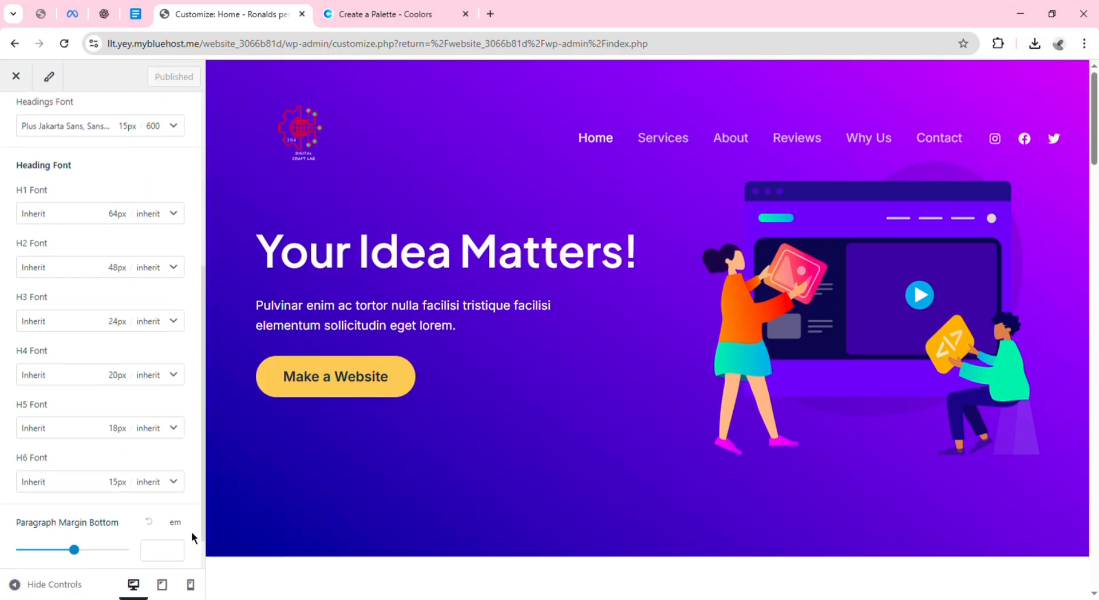
Leave the Typography settings and exit the Customizer to the WordPress dashboard.
scroll(194, 530, "up", 8)
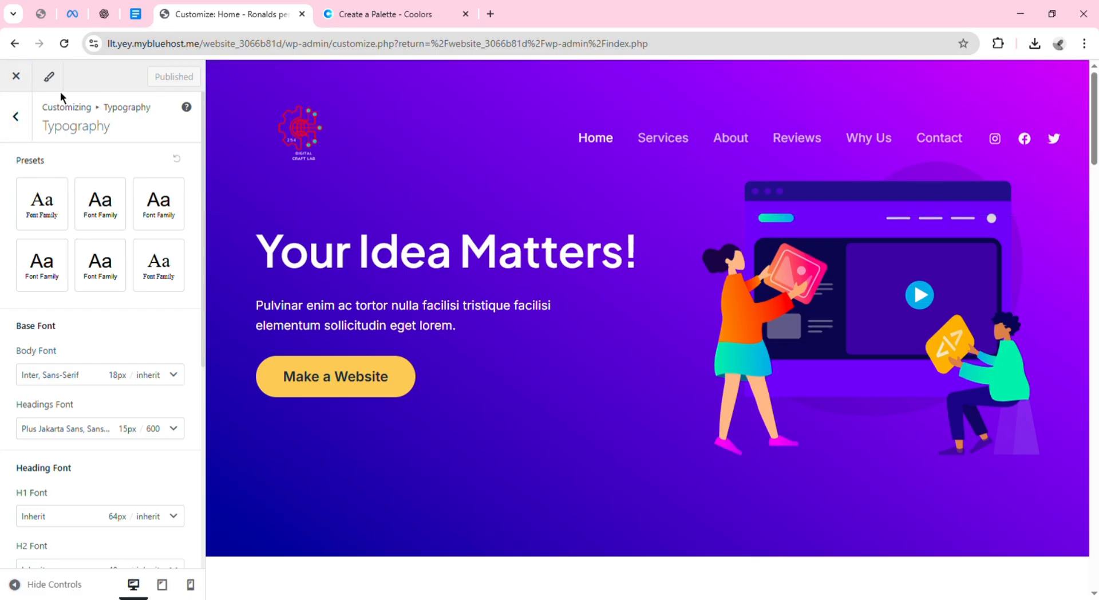
left_click(29, 132)
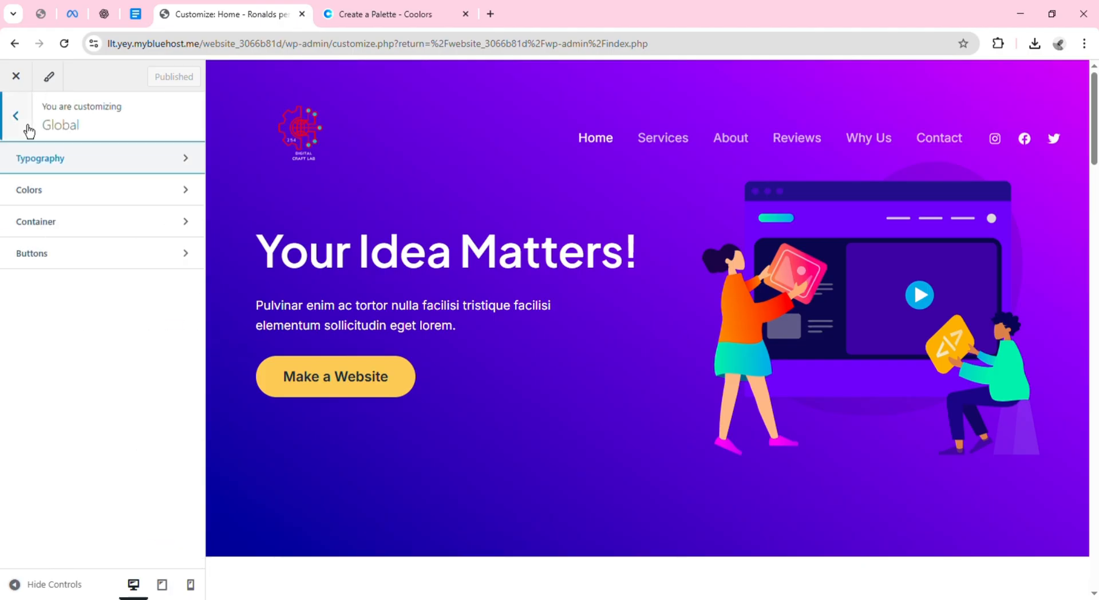
left_click(23, 126)
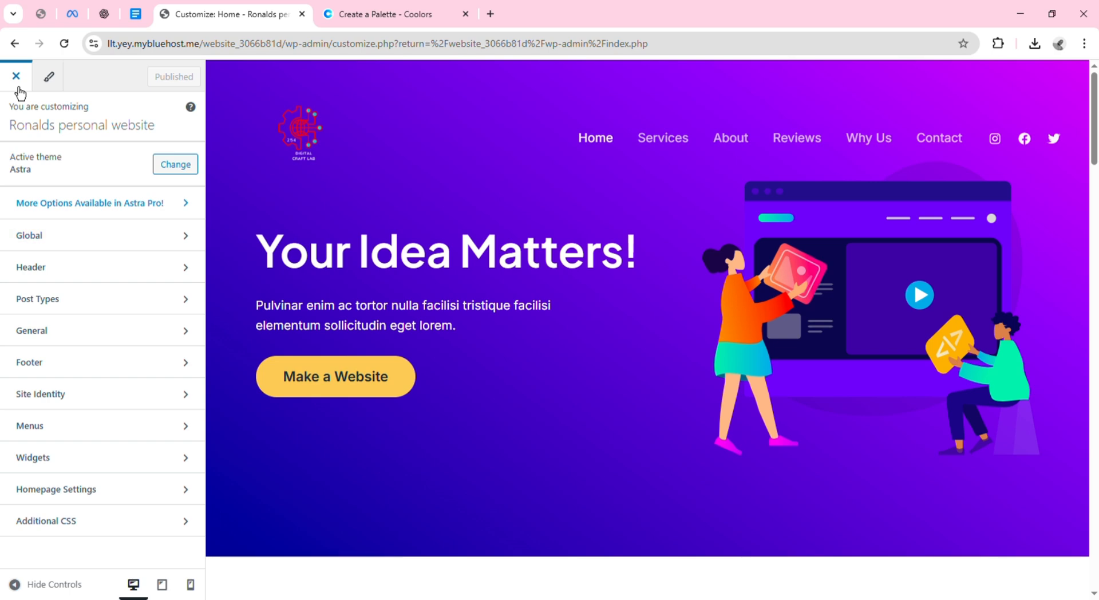
left_click(16, 76)
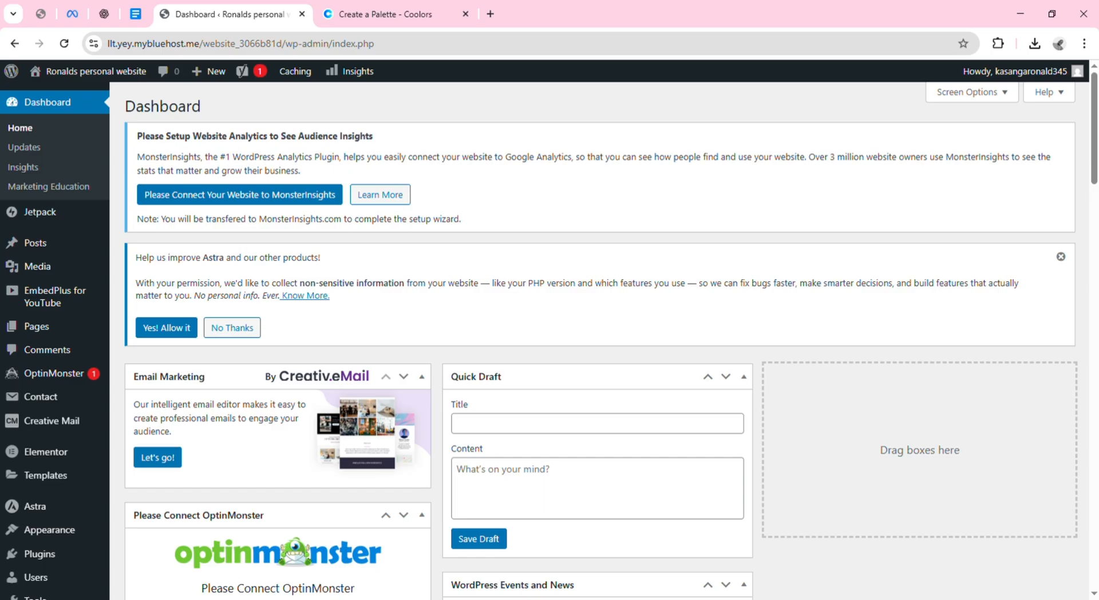
left_click_drag(1095, 172, 1095, 241)
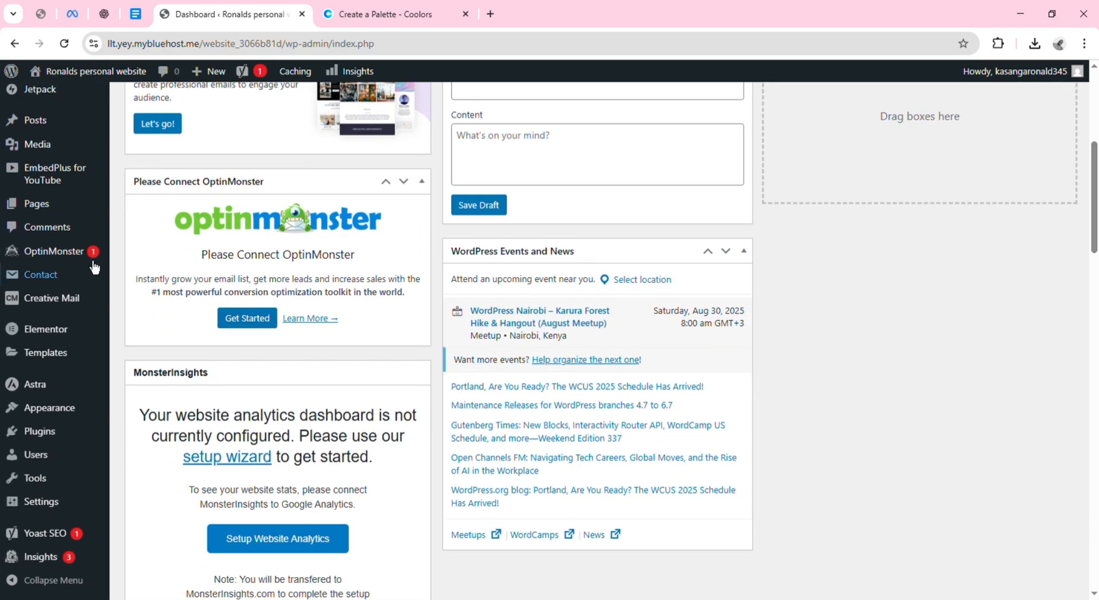
mouse_move(38, 478)
mouse_move(98, 205)
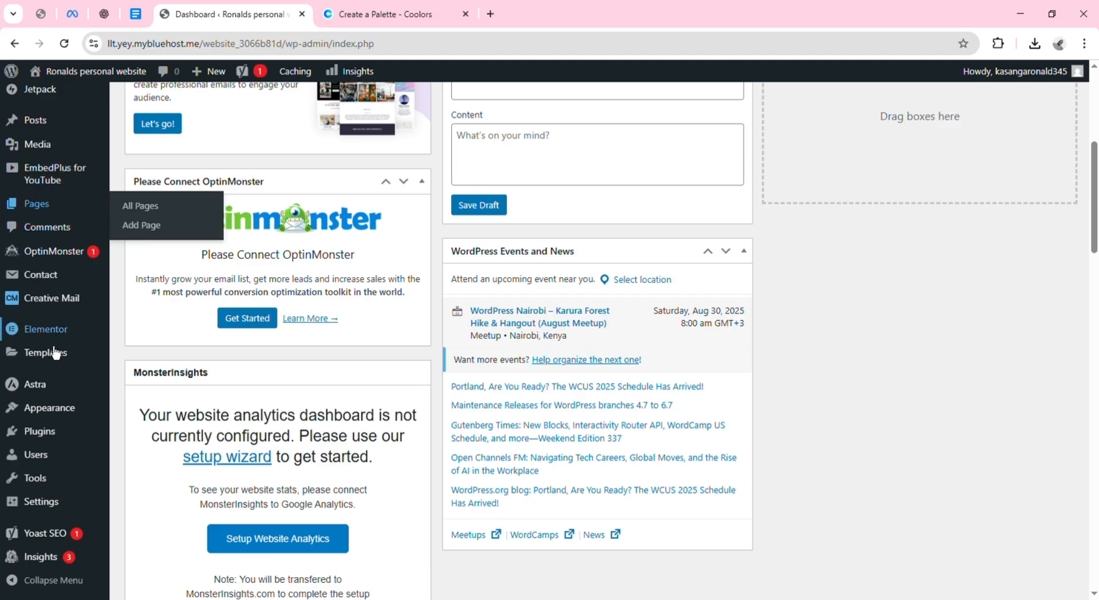
mouse_move(55, 414)
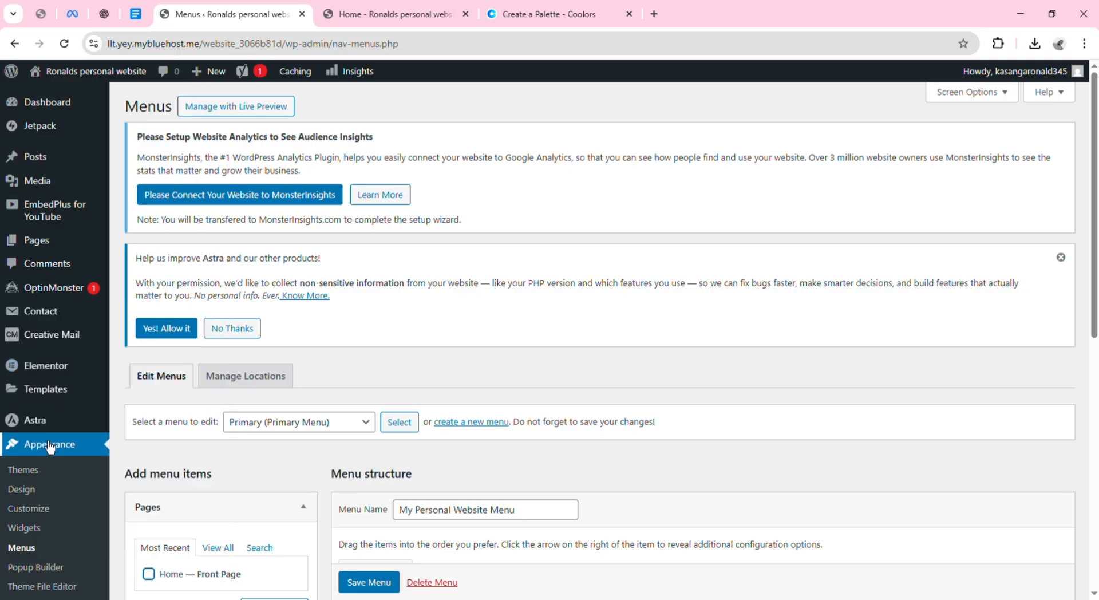
mouse_move(48, 423)
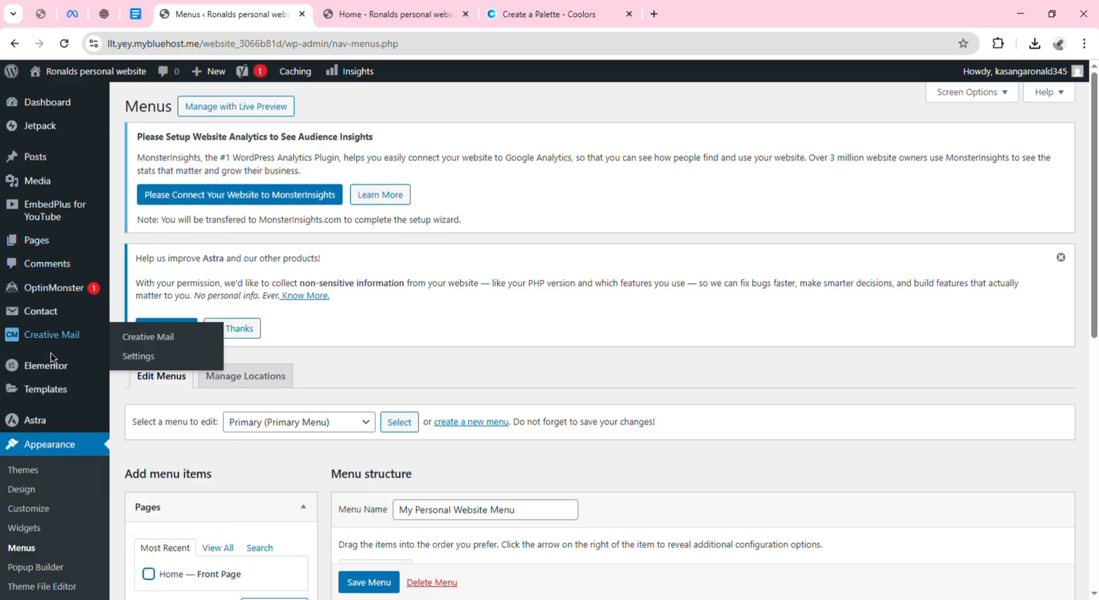
mouse_move(57, 395)
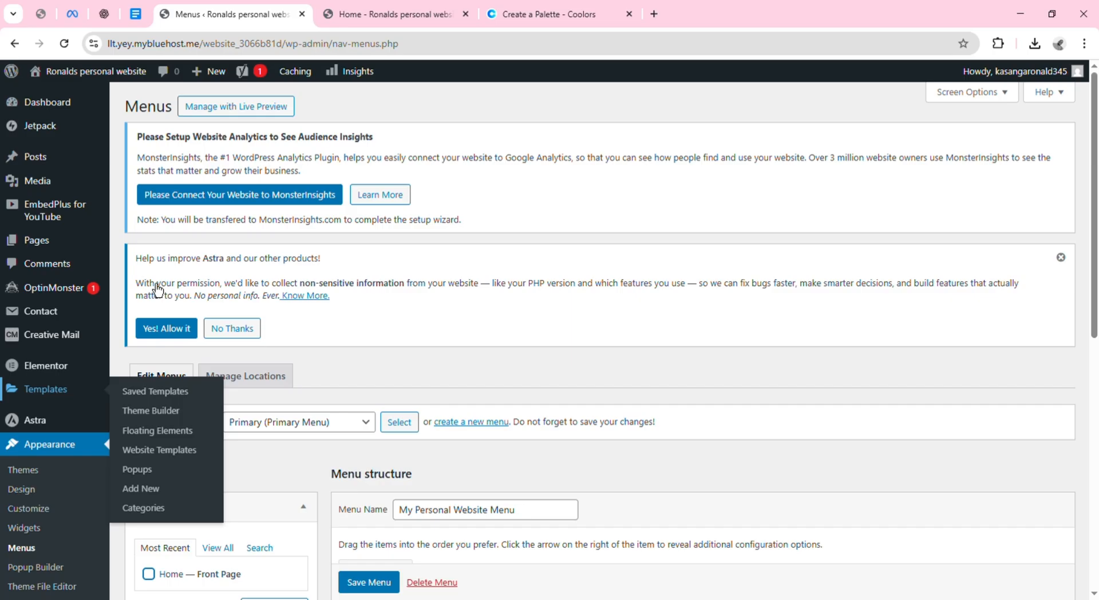
left_click(552, 13)
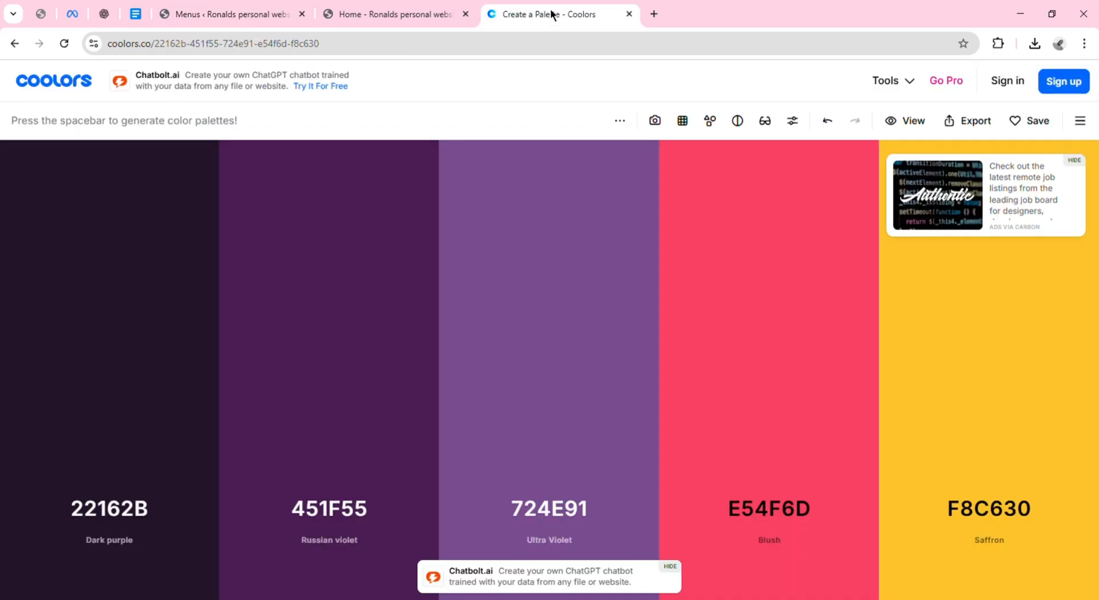
mouse_move(421, 338)
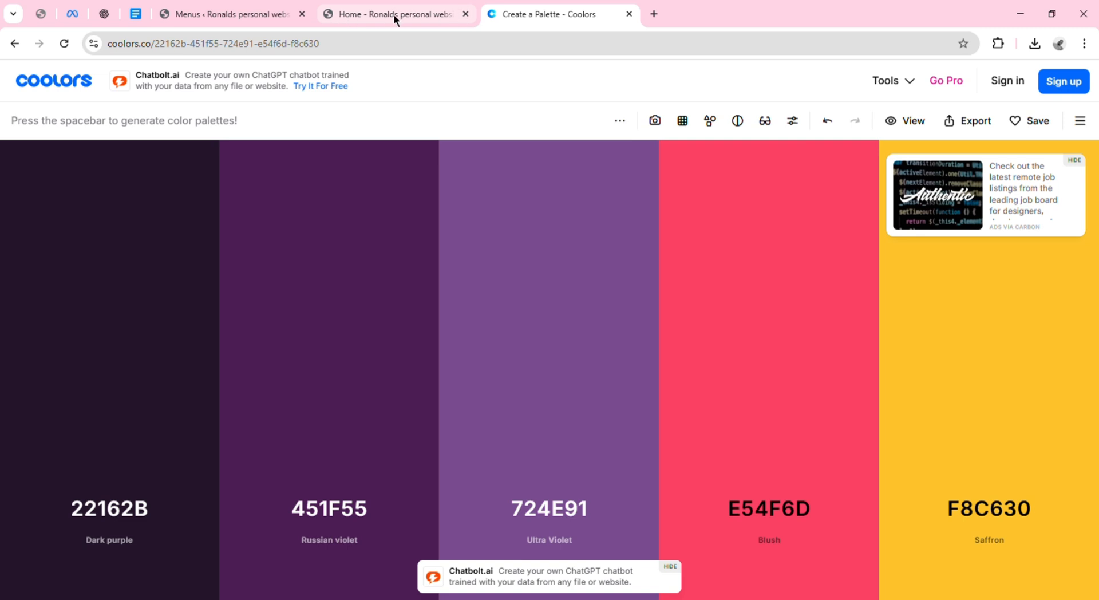
left_click(224, 14)
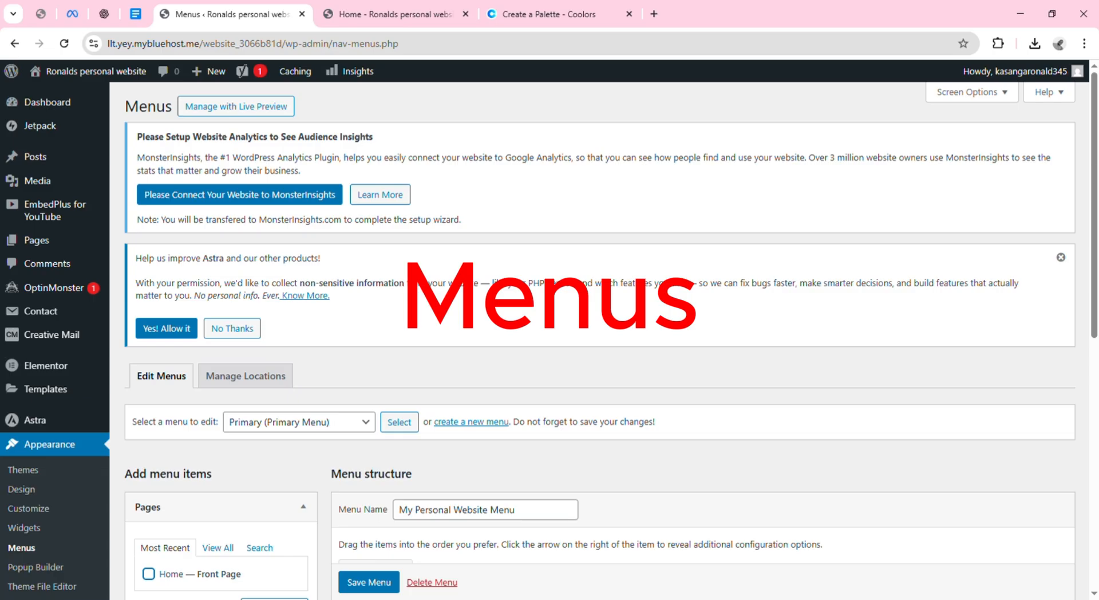
left_click_drag(1094, 193, 1090, 138)
mouse_move(45, 109)
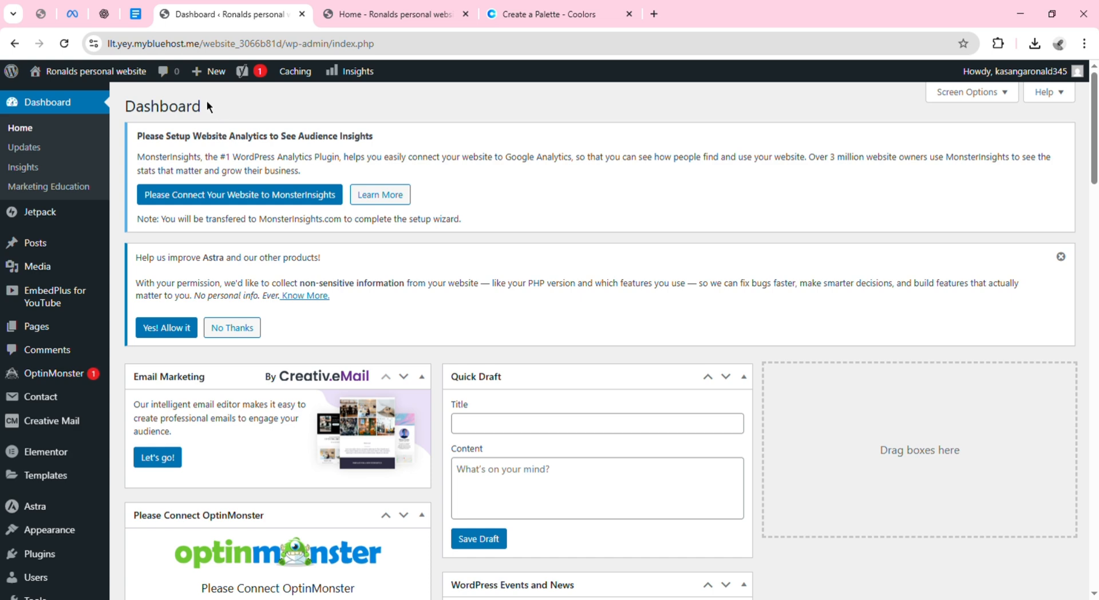
Review the planned Homepage, About Me and Contact Me Page content in the Google Docs document, then return to the WordPress dashboard.
left_click(135, 20)
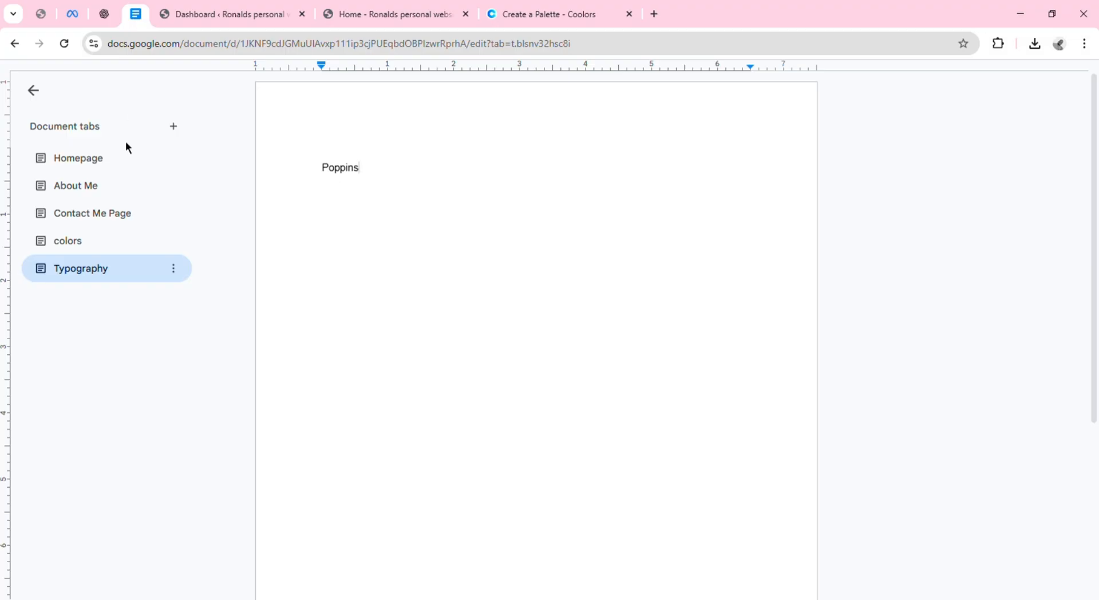
left_click(107, 171)
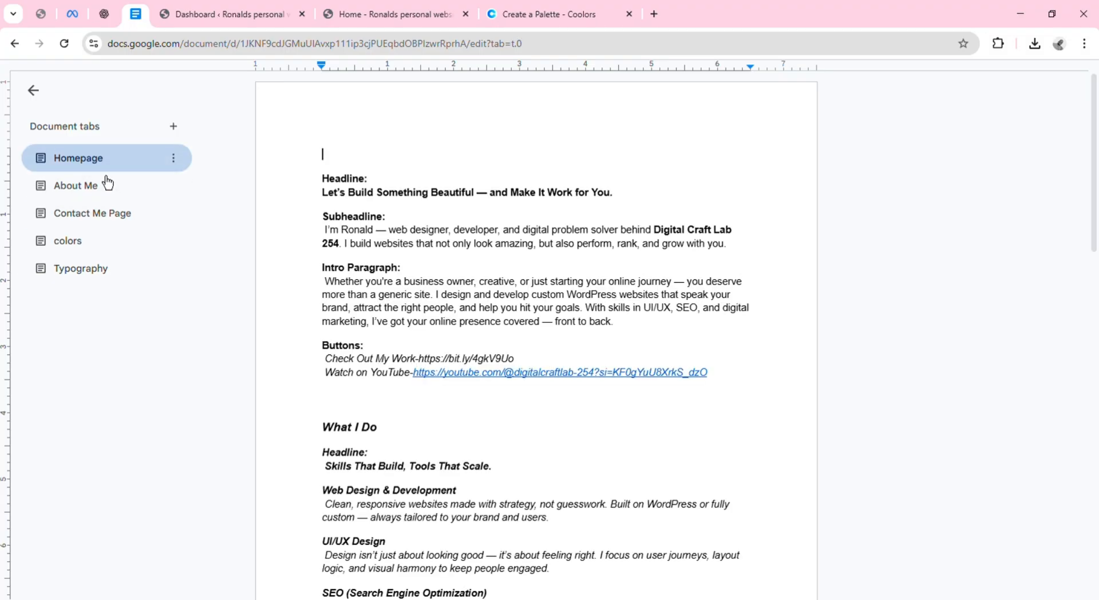
left_click(122, 197)
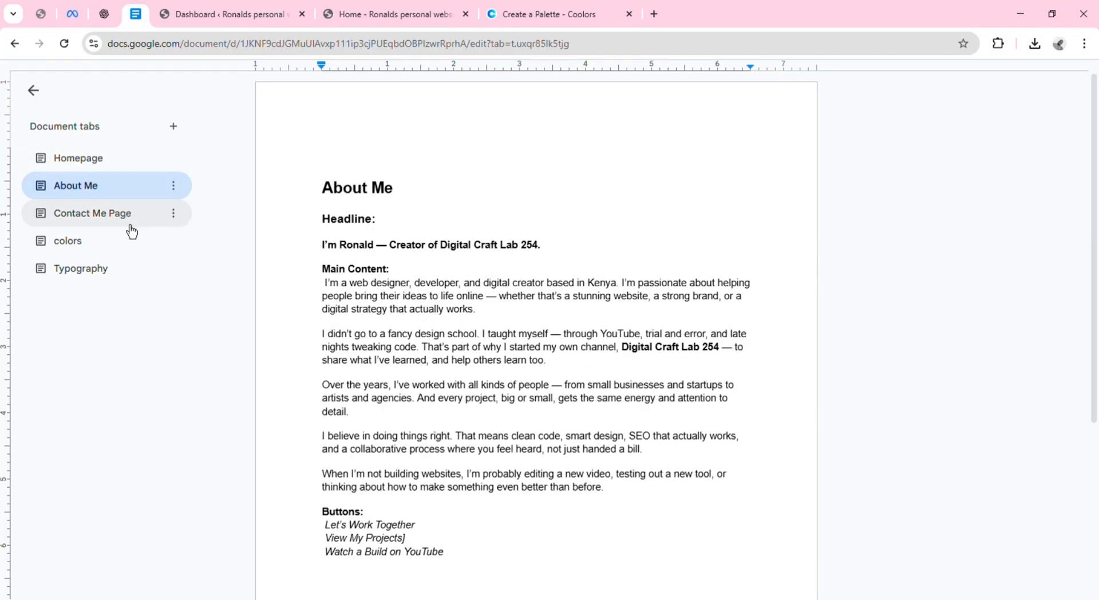
left_click(130, 226)
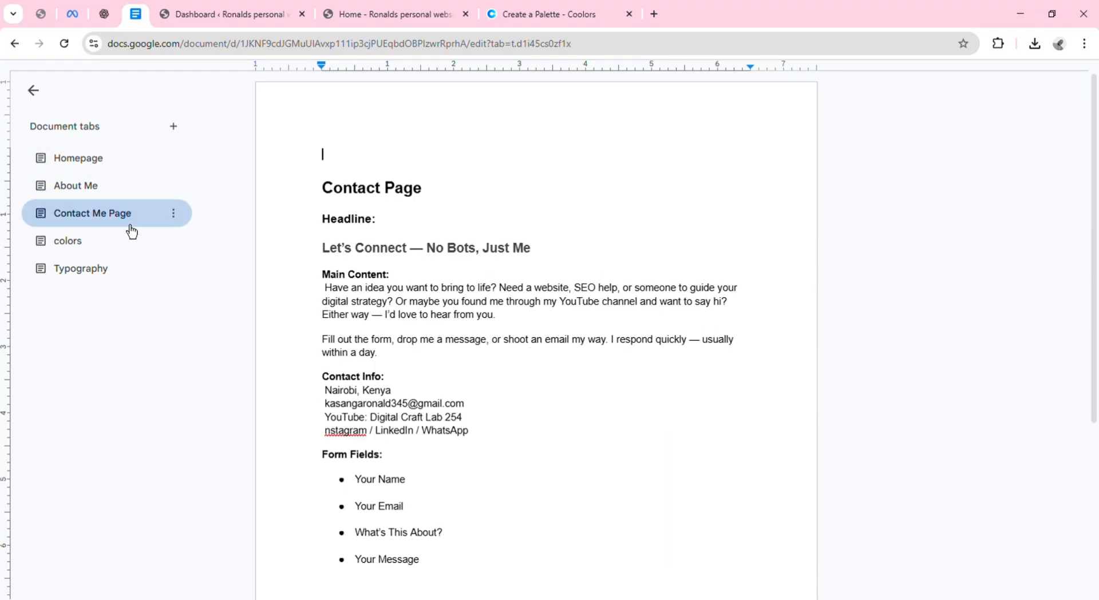
left_click(121, 172)
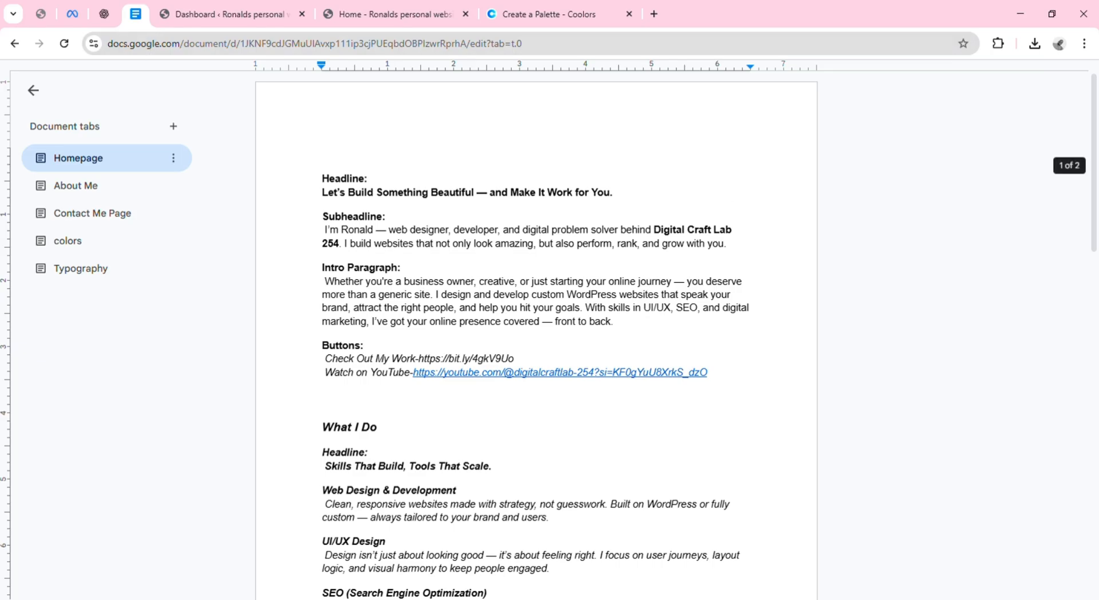
left_click_drag(1092, 226, 1089, 198)
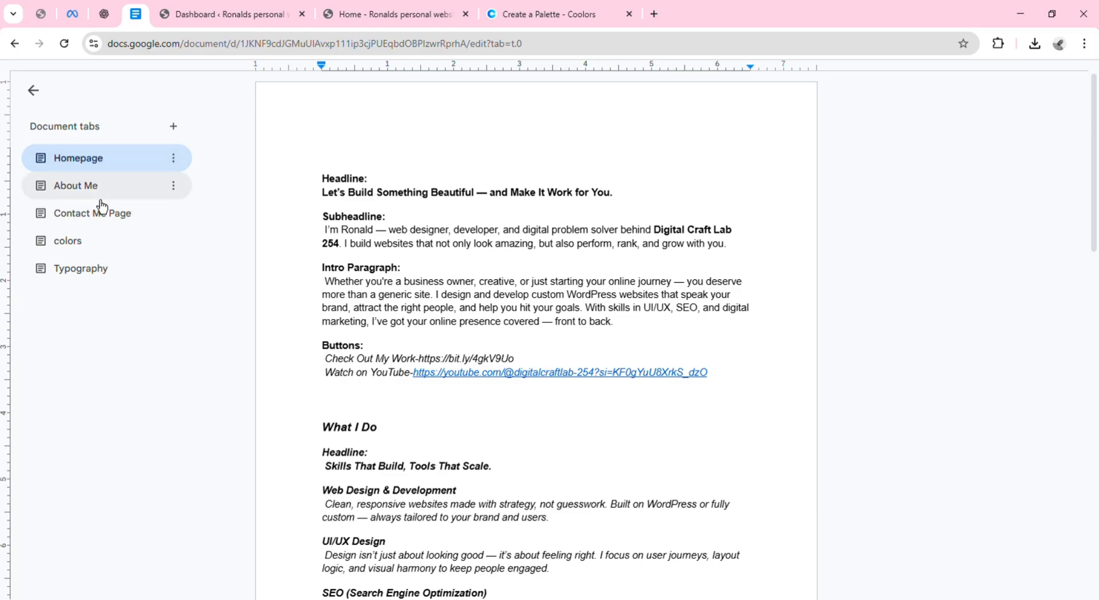
left_click(238, 15)
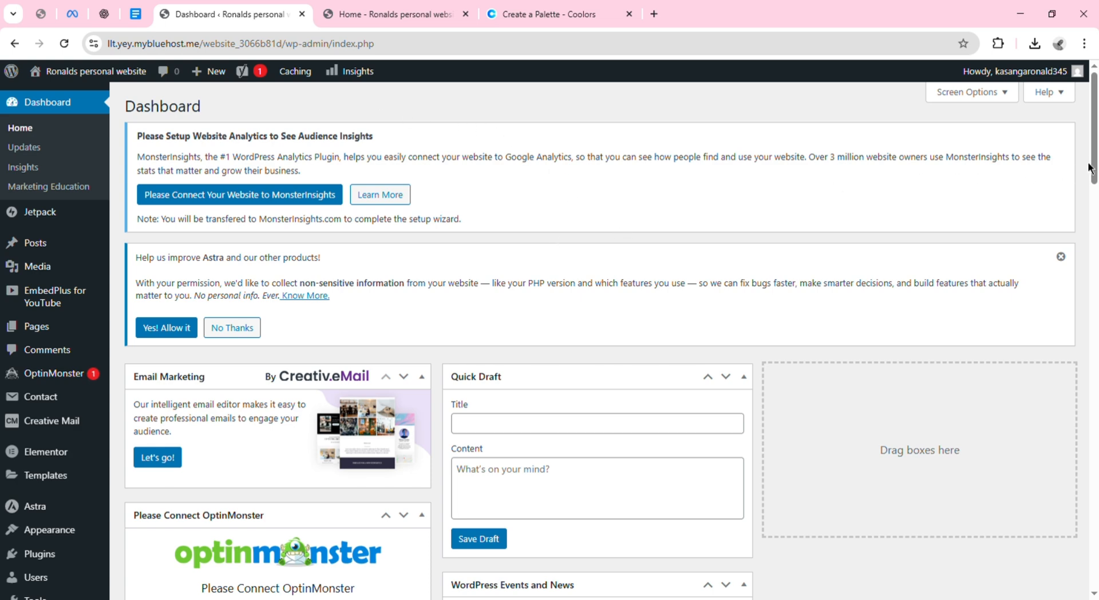
scroll(1091, 168, "down", 1)
scroll(1076, 143, "down", 10)
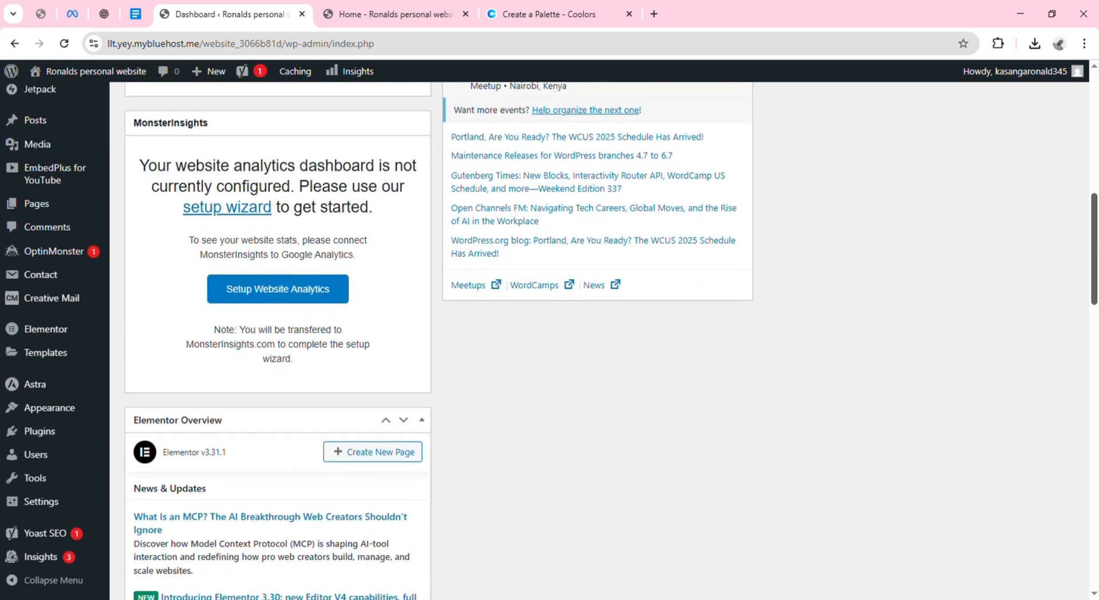
scroll(1072, 111, "up", 12)
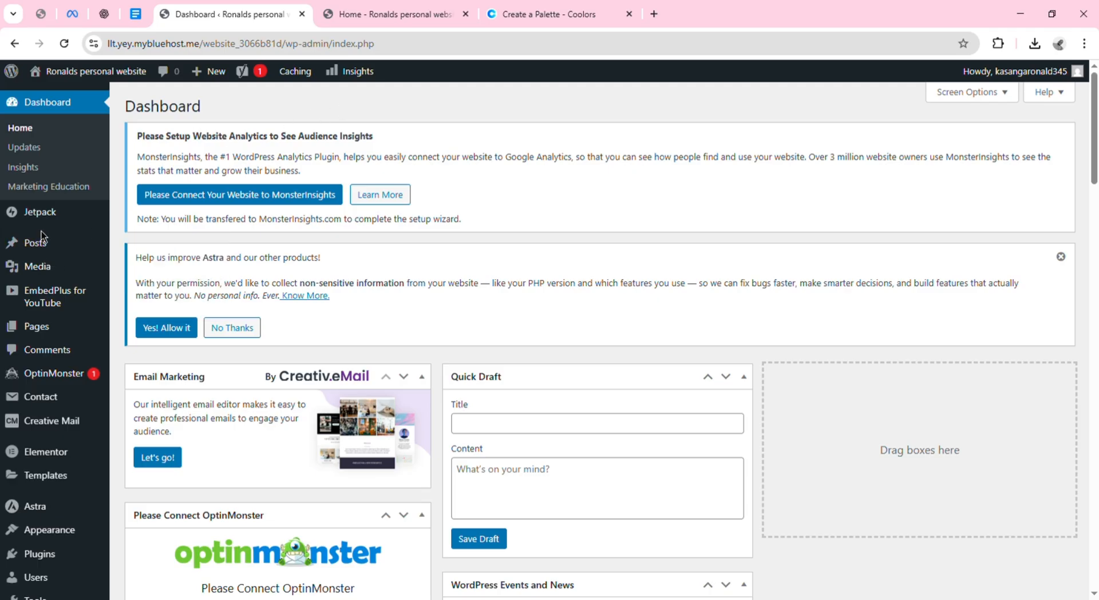
mouse_move(44, 332)
left_click(420, 12)
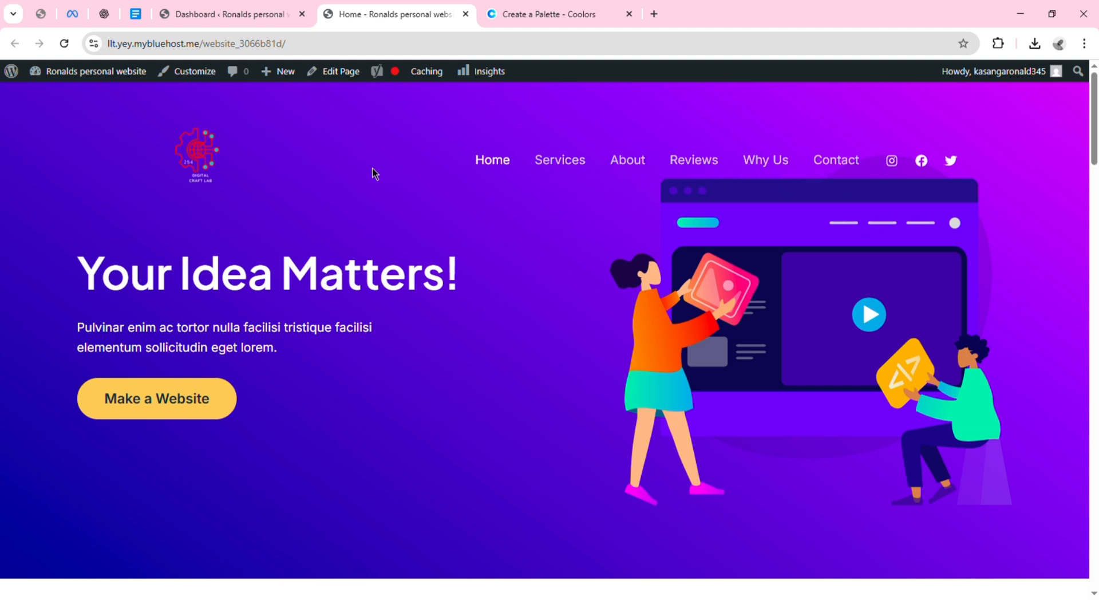
left_click(239, 18)
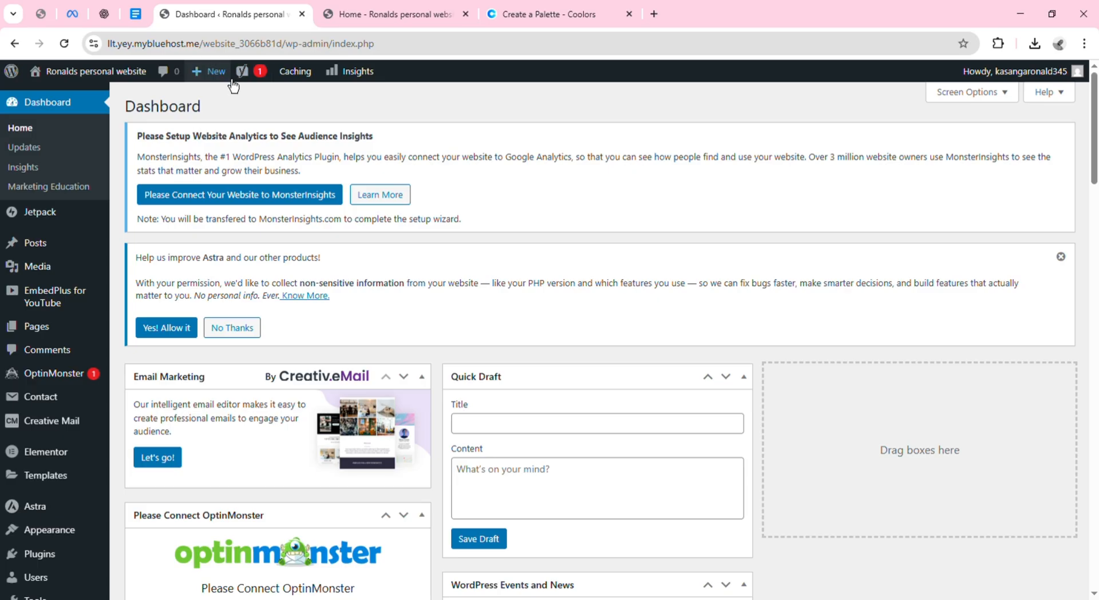
Open the editor for a new page and dismiss its welcome guide.
mouse_move(198, 90)
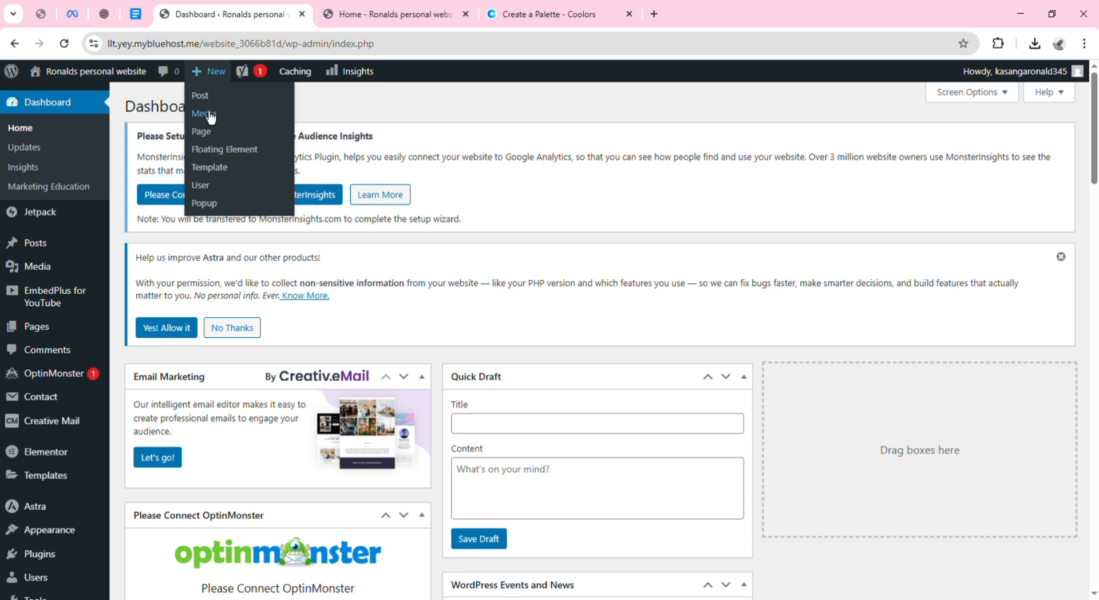
mouse_move(49, 280)
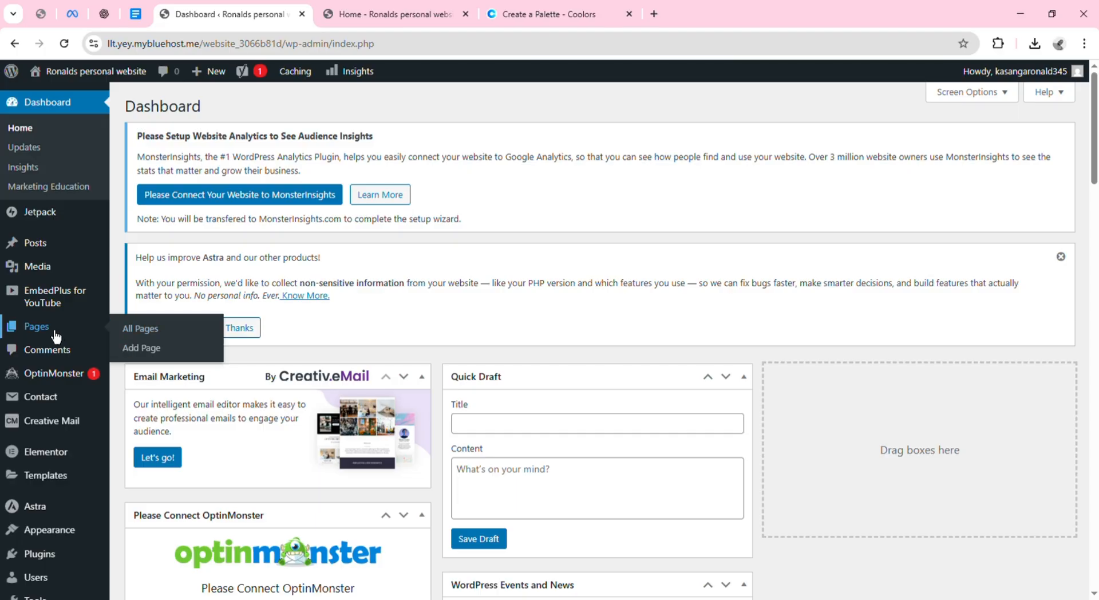
left_click(157, 357)
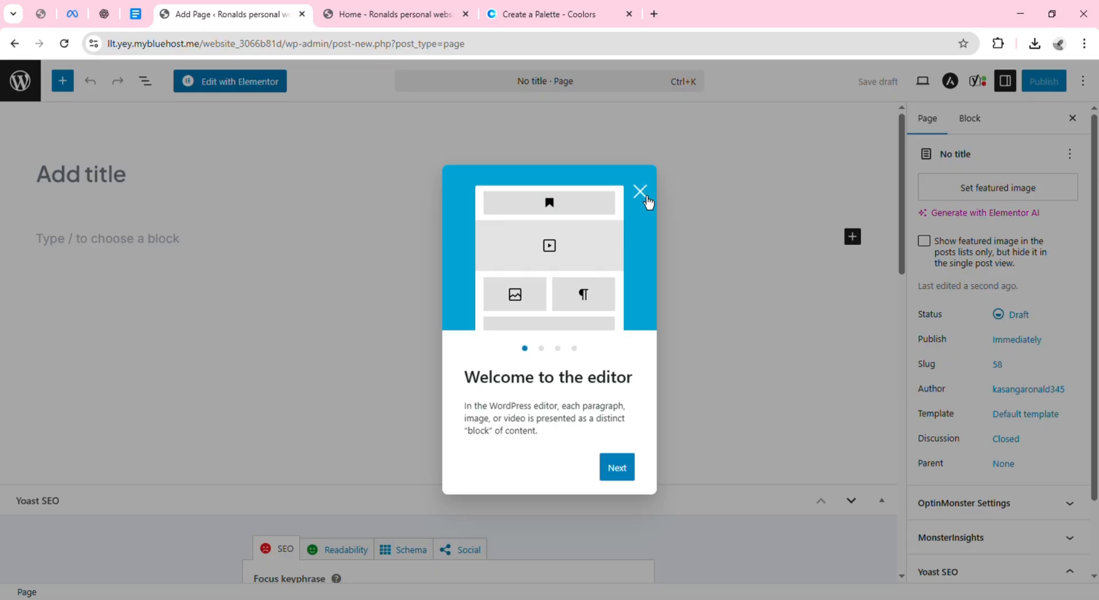
left_click(646, 196)
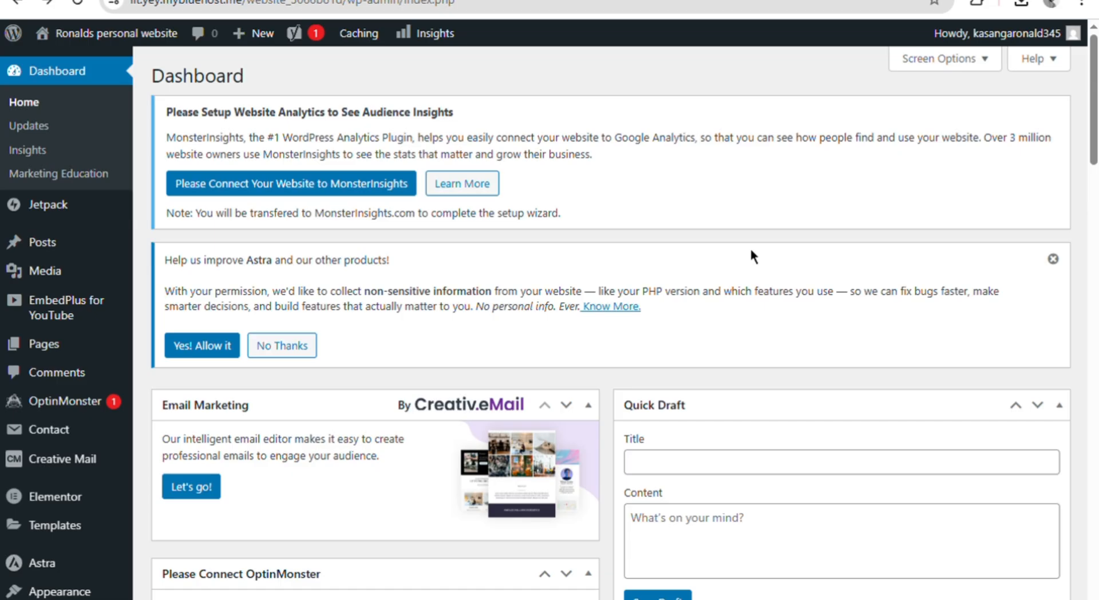
Add a new page titled Home and publish it.
mouse_move(255, 40)
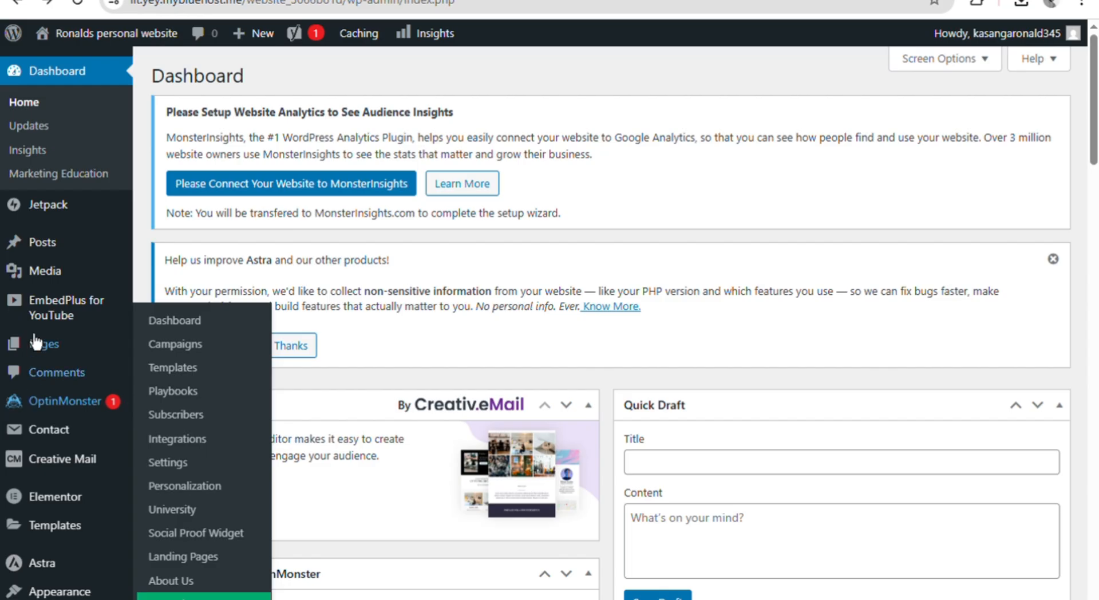
mouse_move(45, 274)
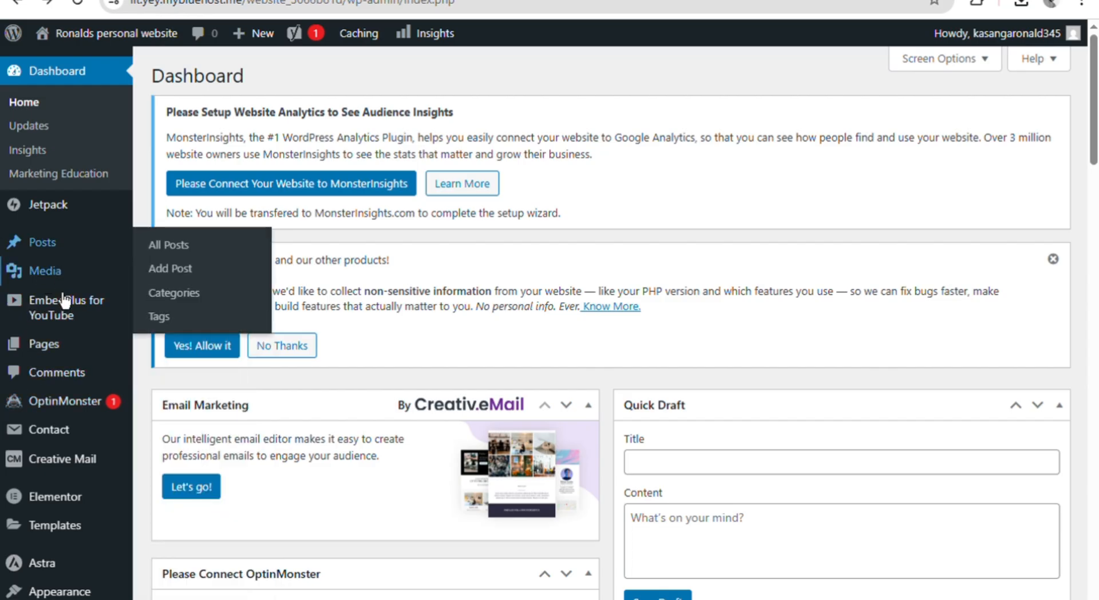
mouse_move(70, 348)
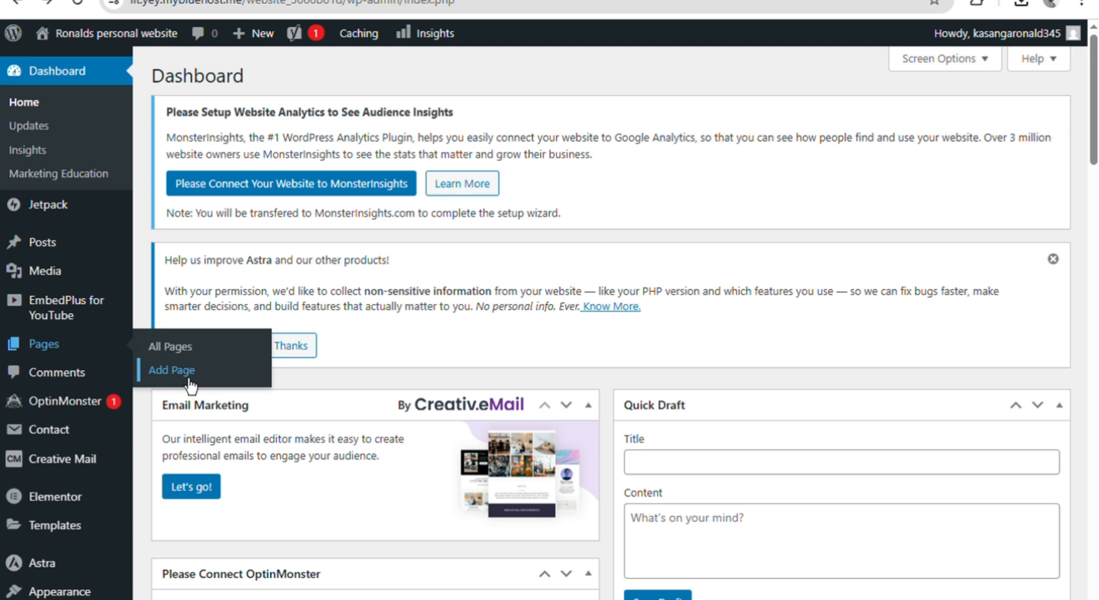
left_click(171, 371)
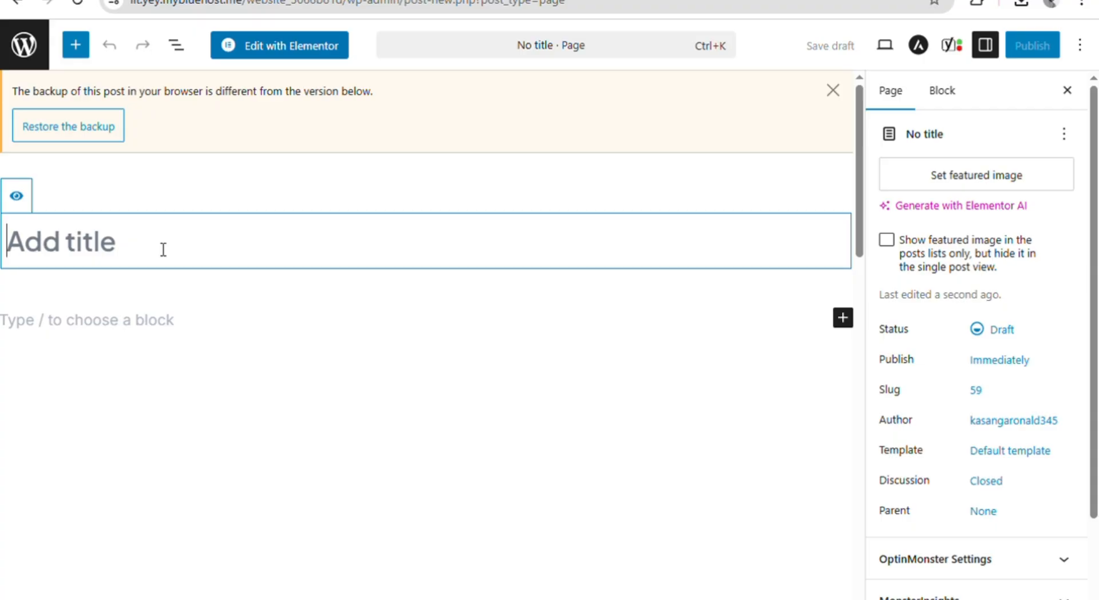
type("Home")
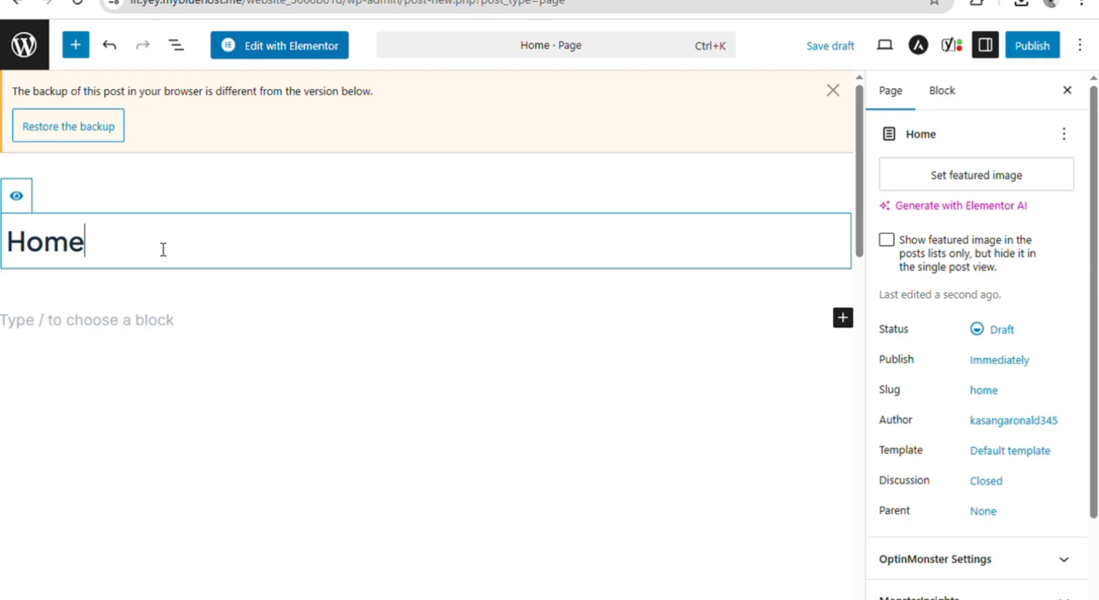
left_click(1032, 45)
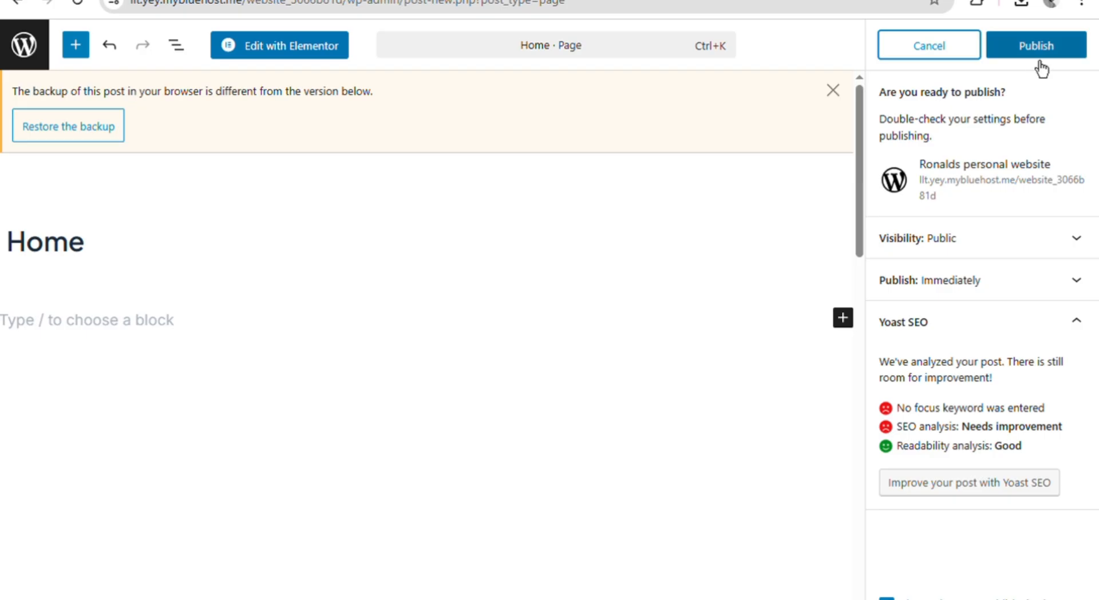
left_click(1033, 55)
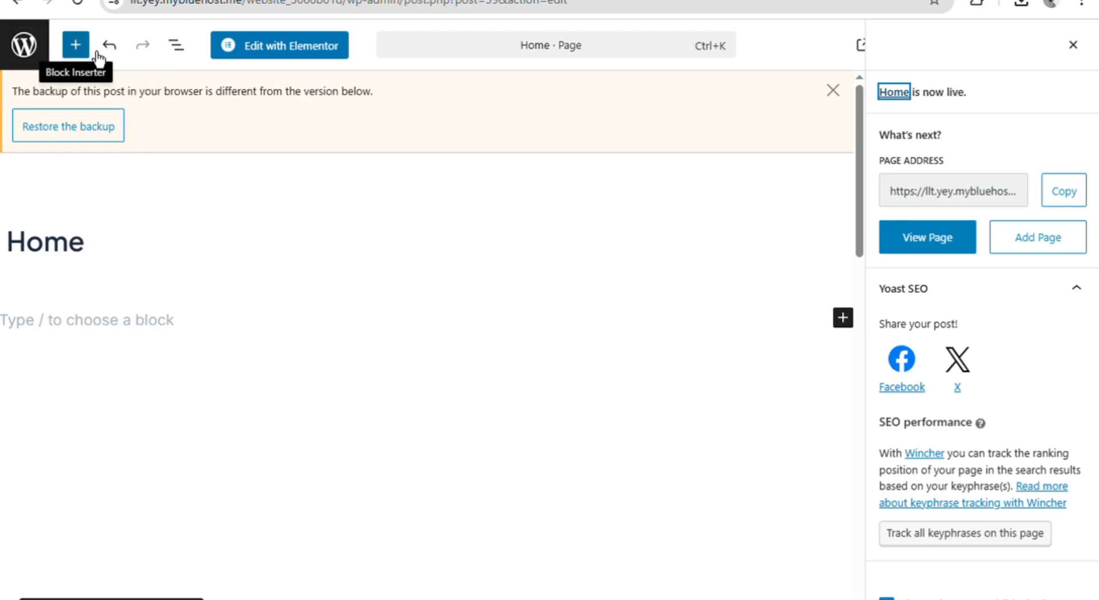
Leave the Home page editor, add a new page titled About me and publish it.
left_click(19, 7)
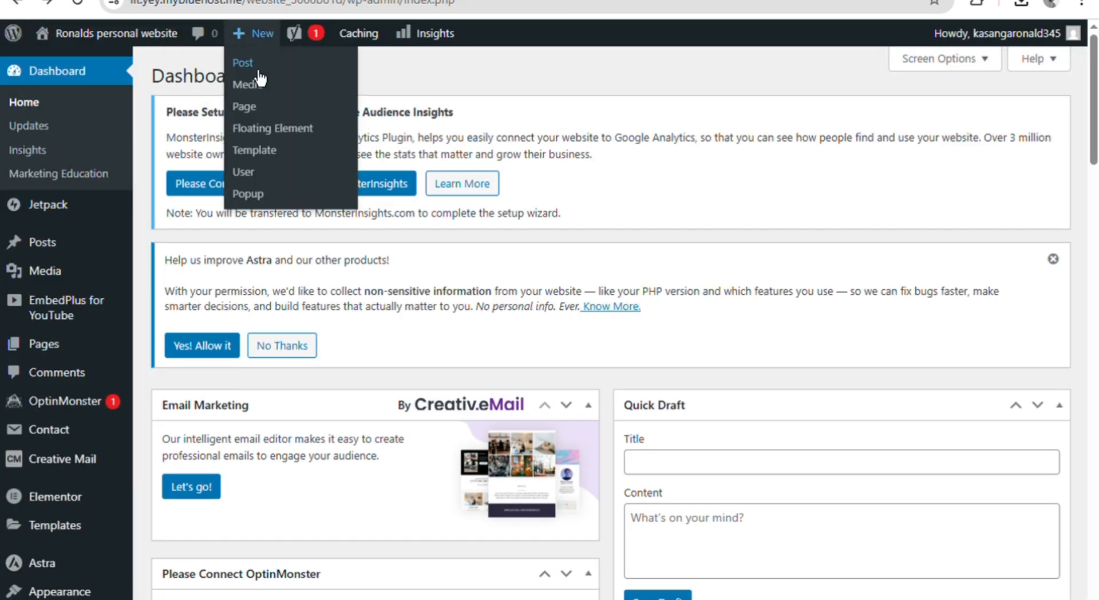
left_click(255, 109)
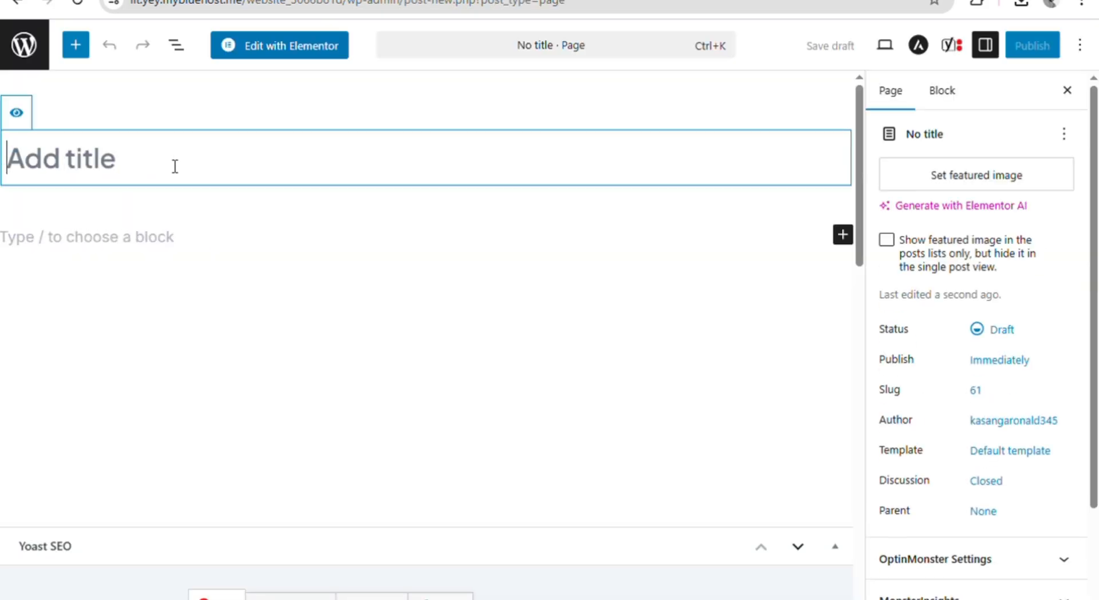
type("Abou")
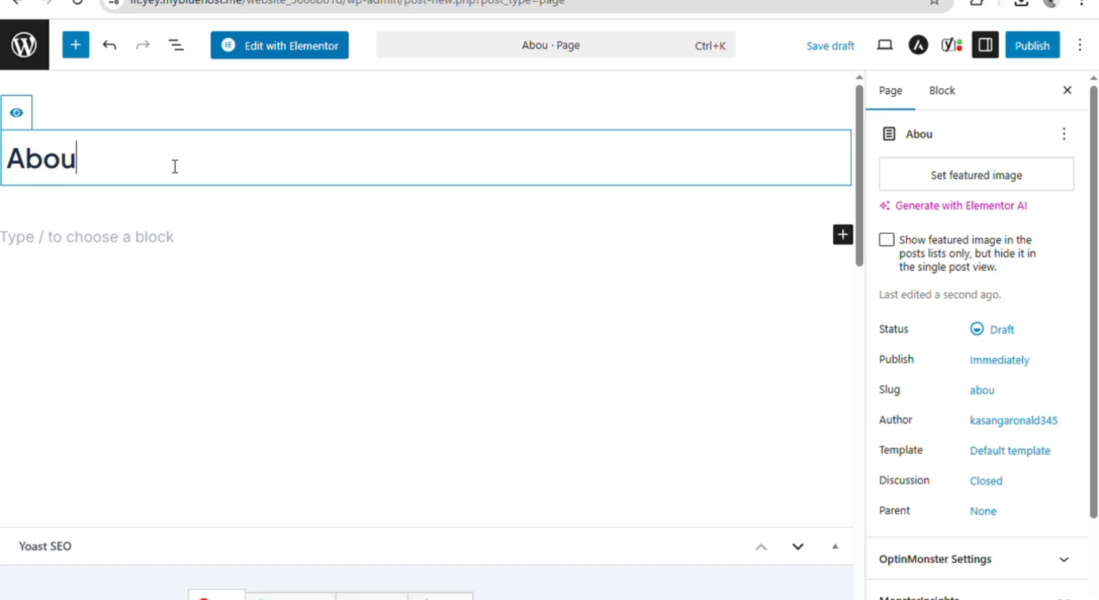
type("t me")
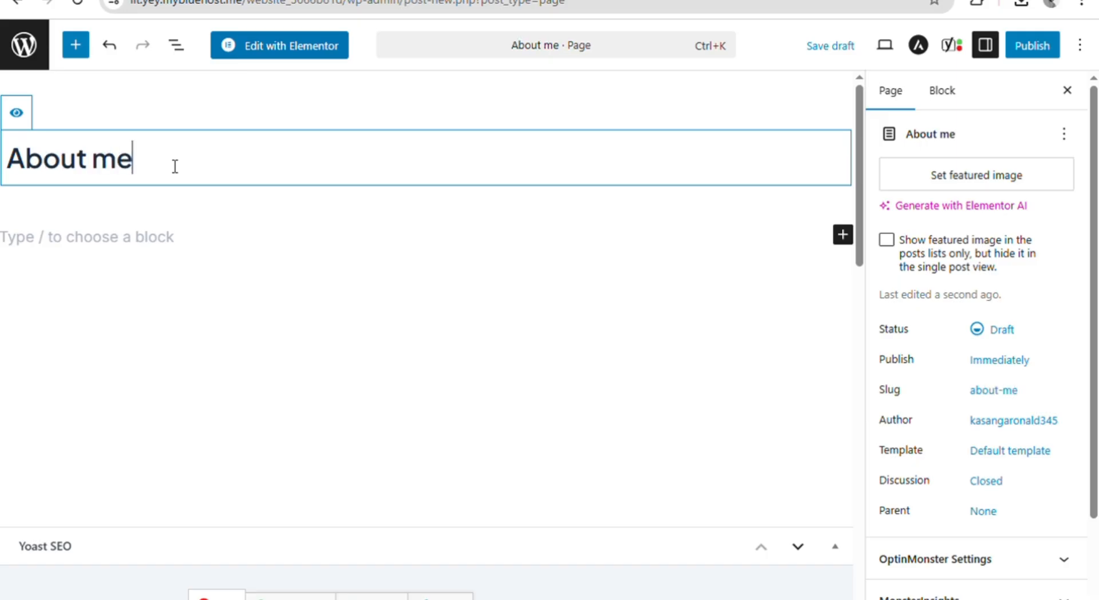
left_click(1027, 51)
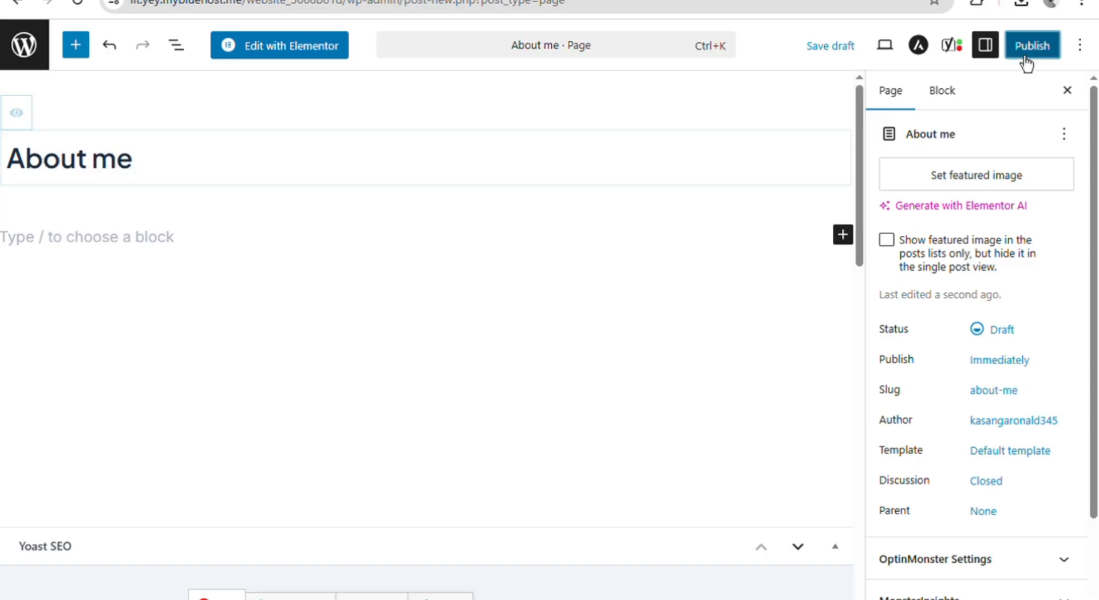
left_click(1024, 58)
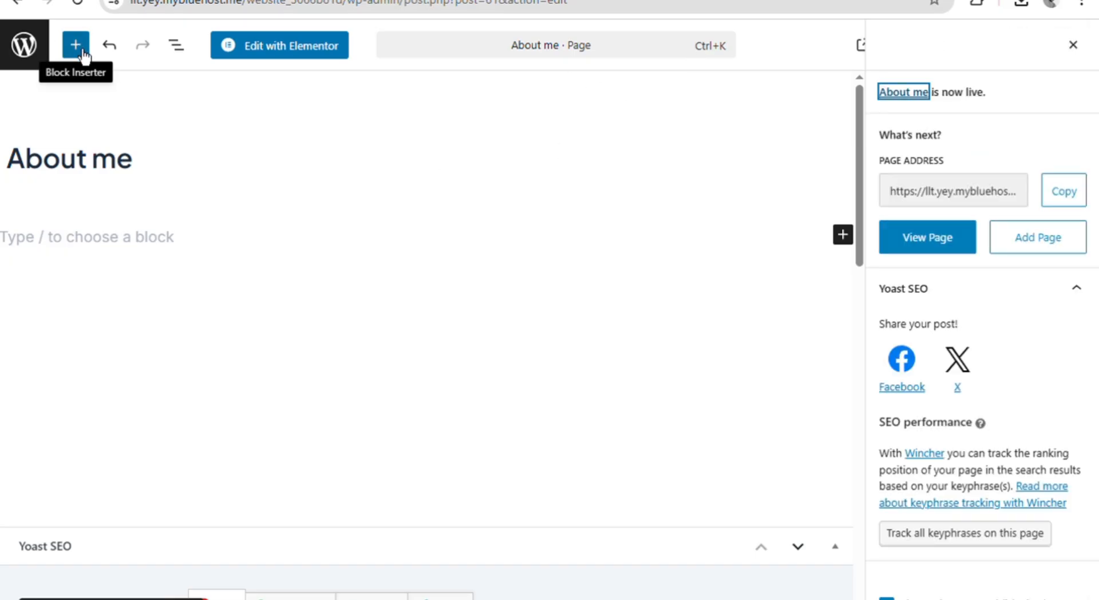
Add and publish a new page titled Contact Me, and return to the list of pages.
left_click(38, 56)
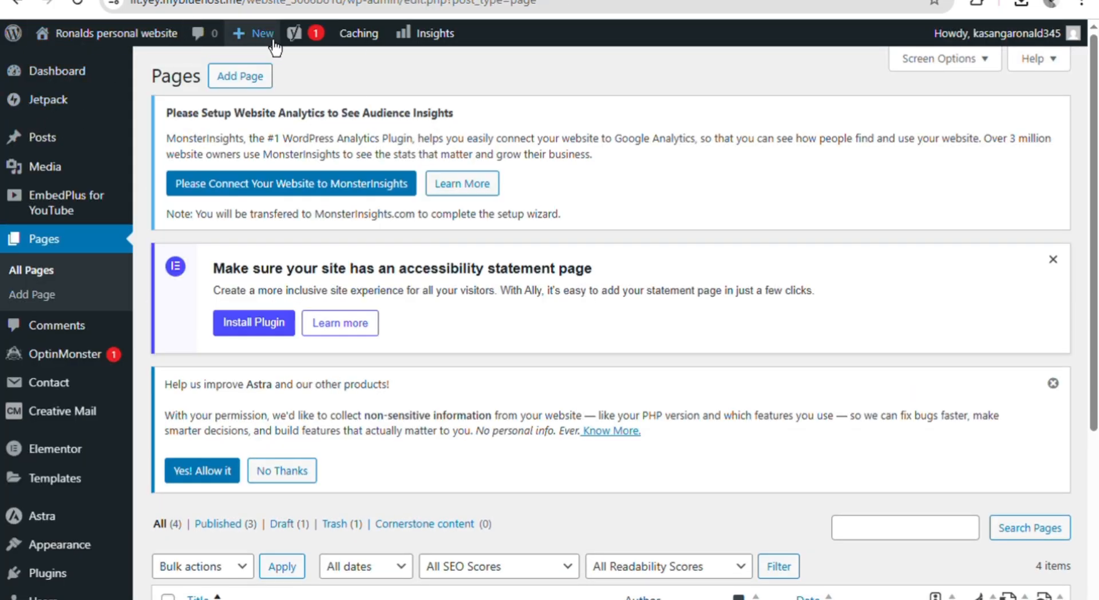
mouse_move(273, 41)
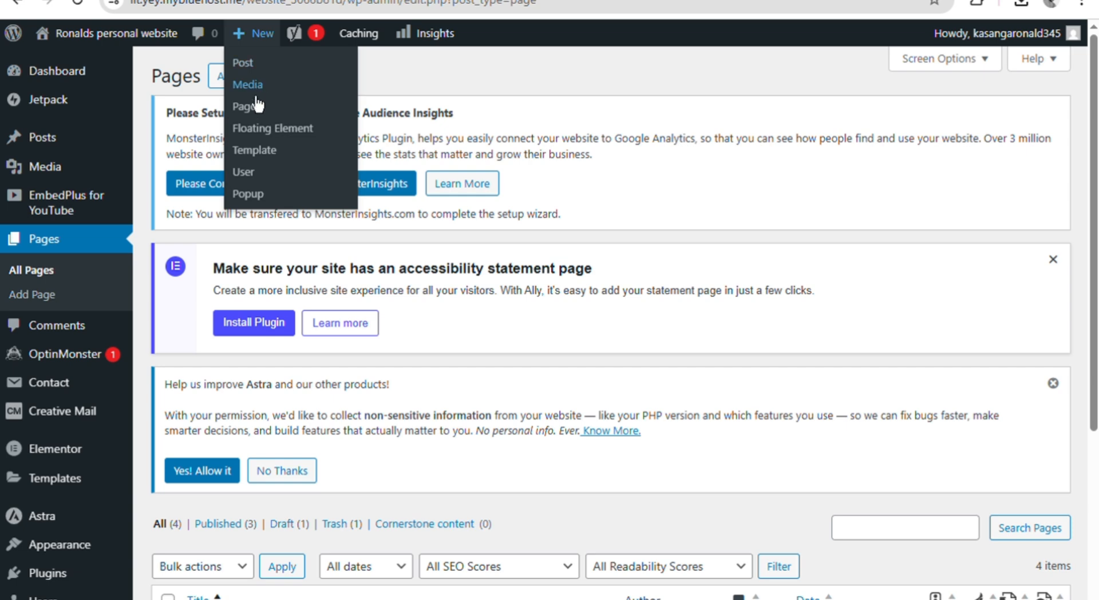
left_click(255, 110)
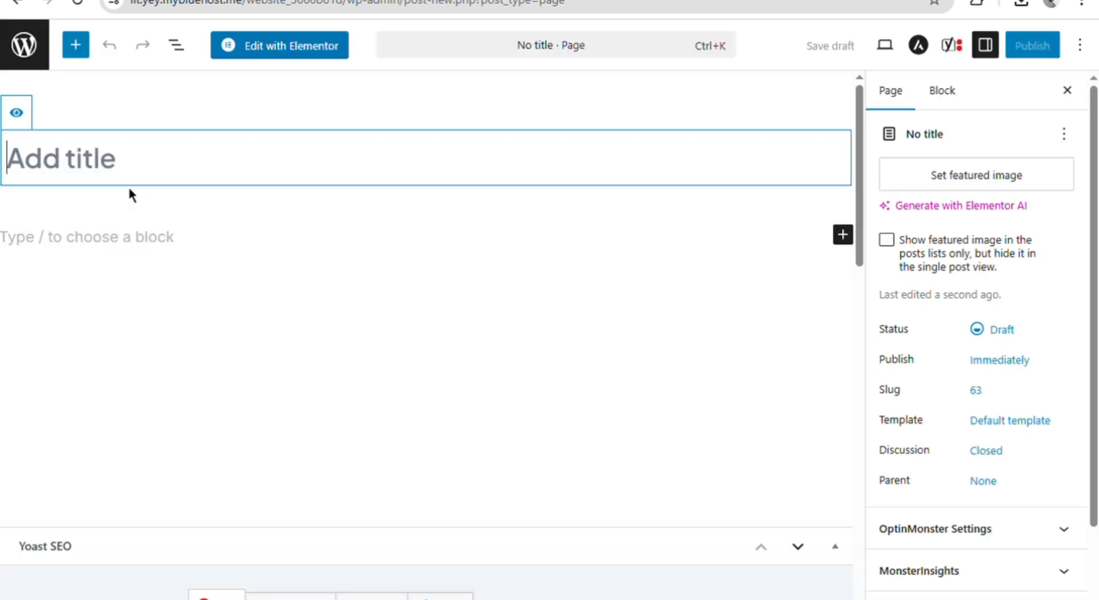
type("Co")
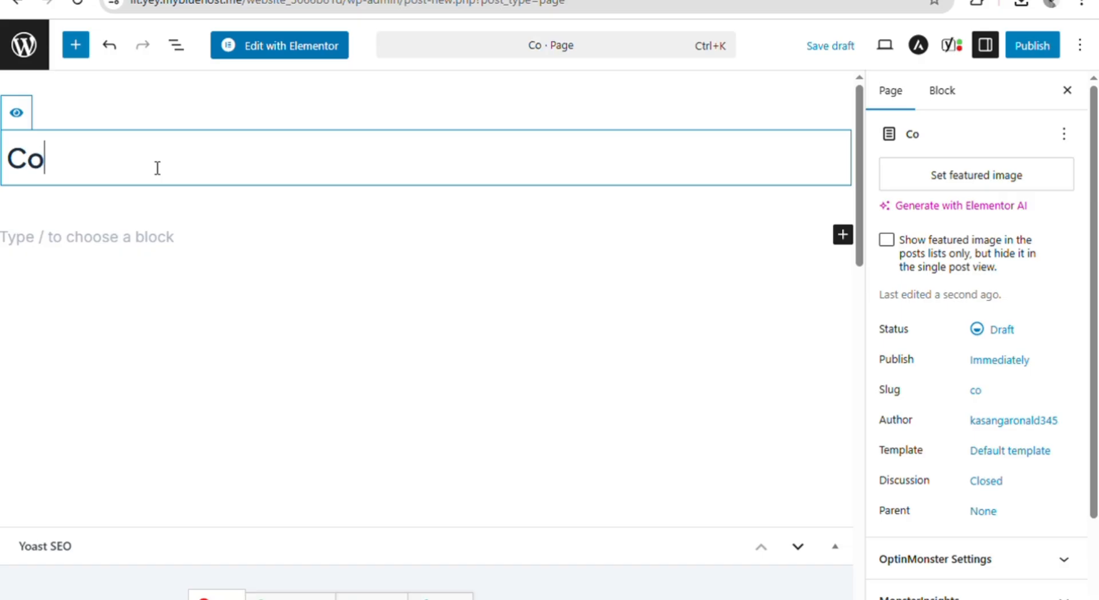
type("ntact ")
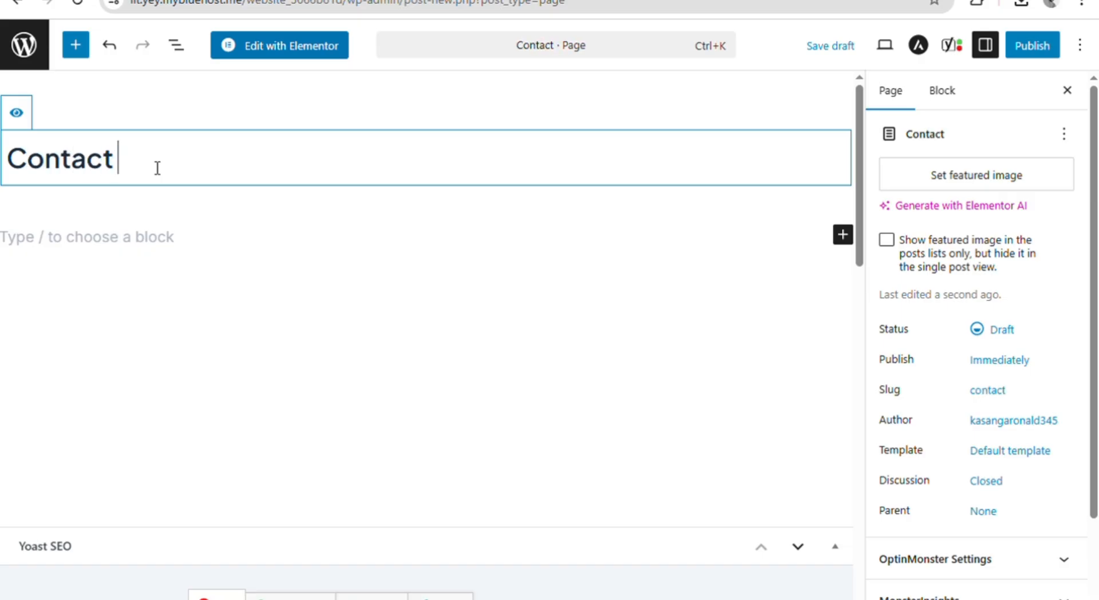
type("Me")
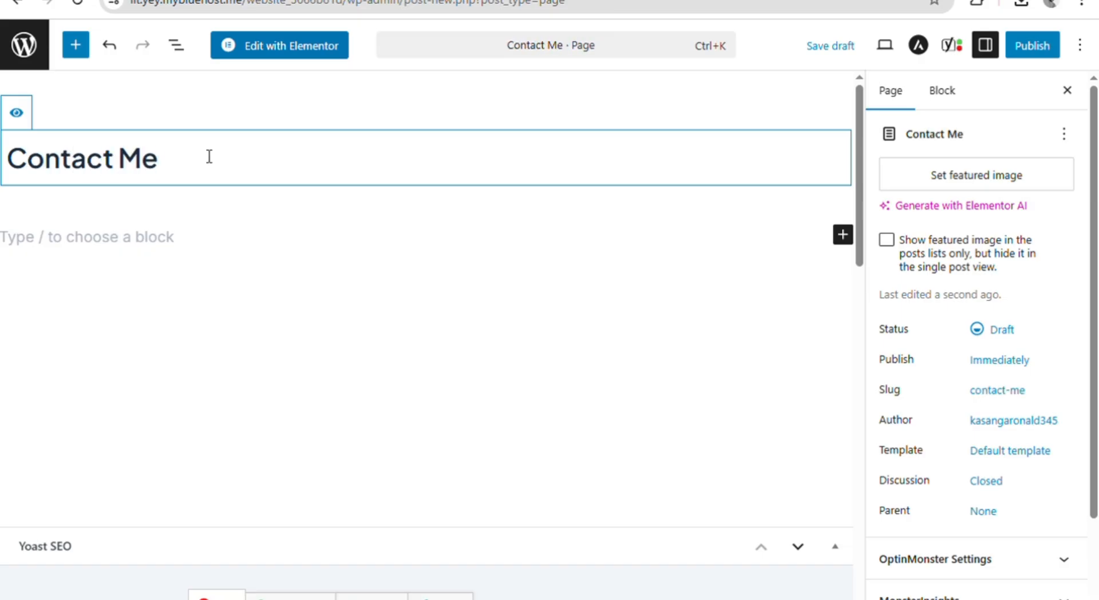
left_click(1041, 56)
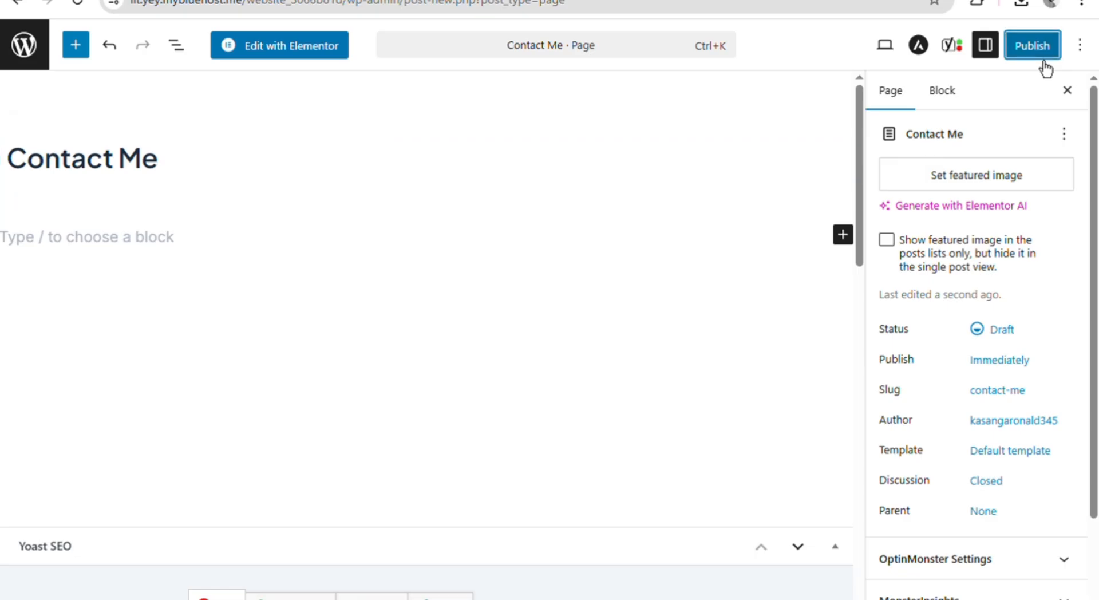
left_click(1031, 55)
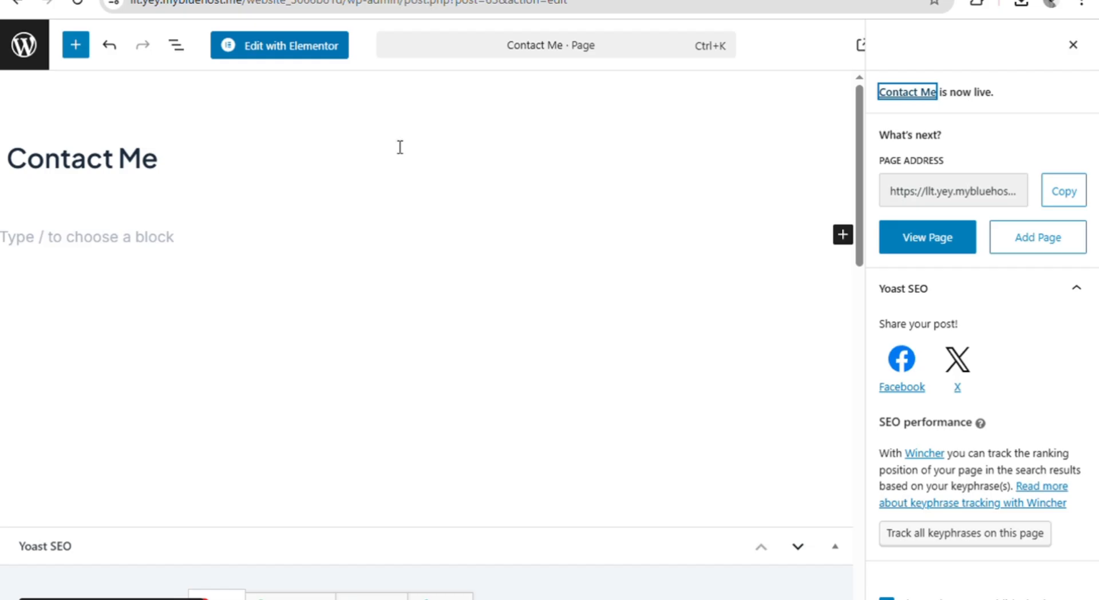
left_click(35, 64)
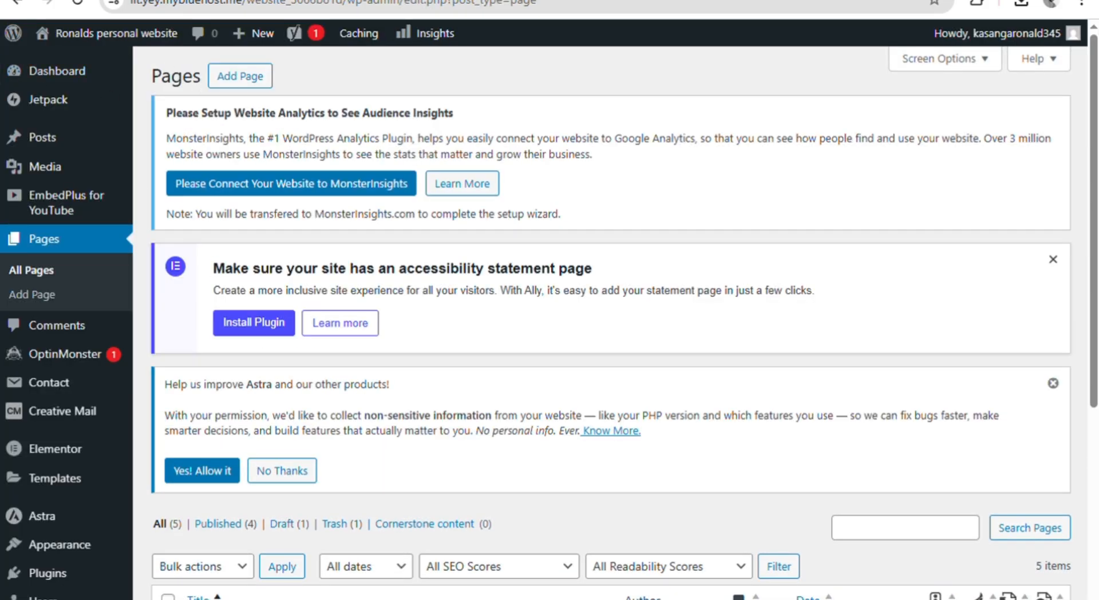
mouse_move(12, 178)
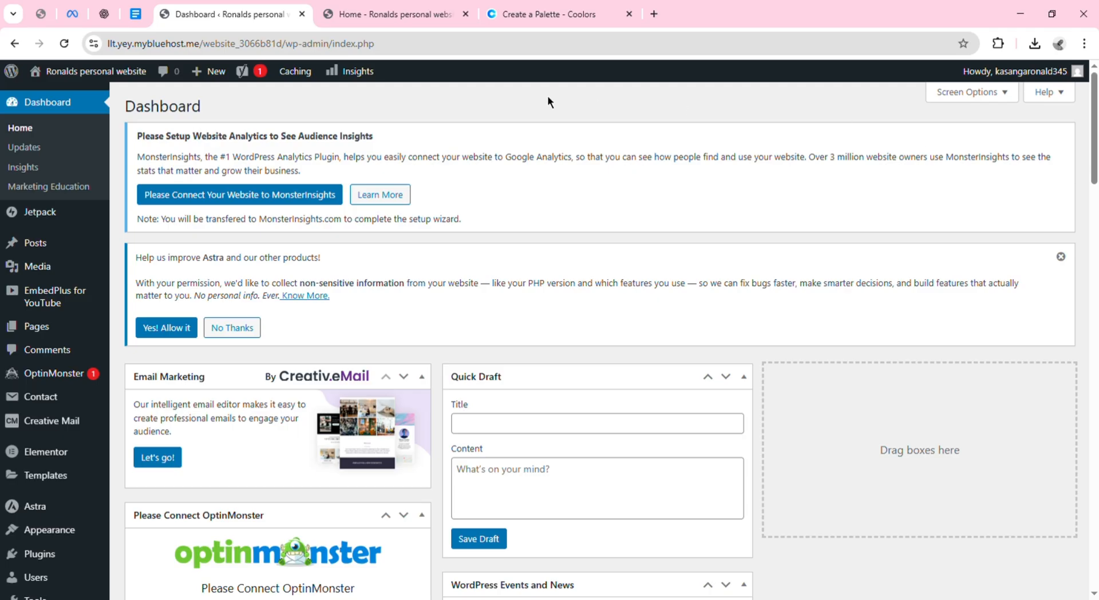
mouse_move(218, 82)
mouse_move(49, 337)
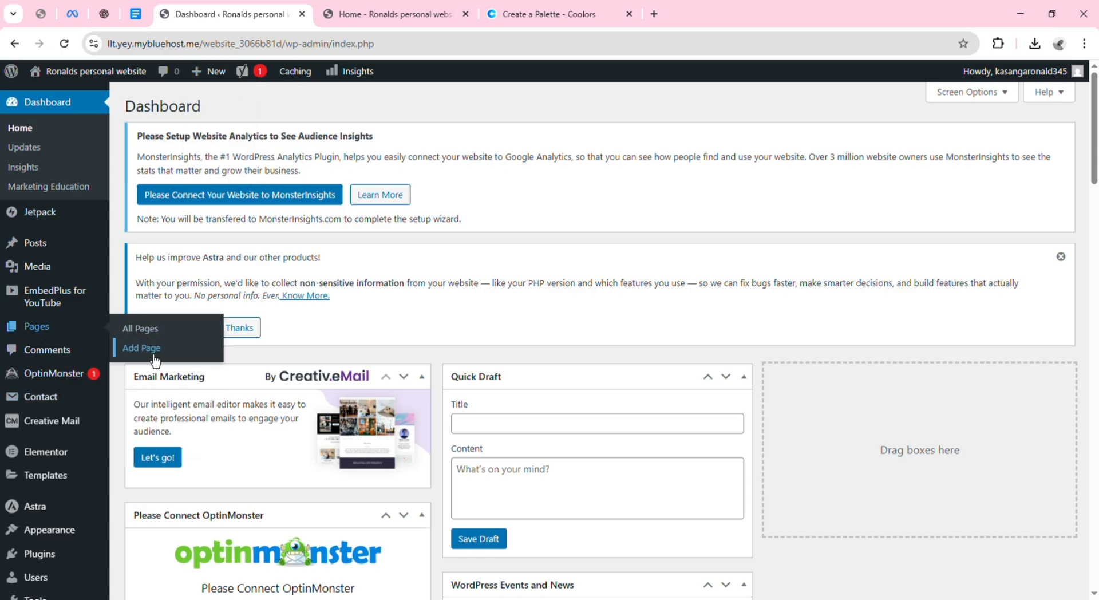
left_click(148, 350)
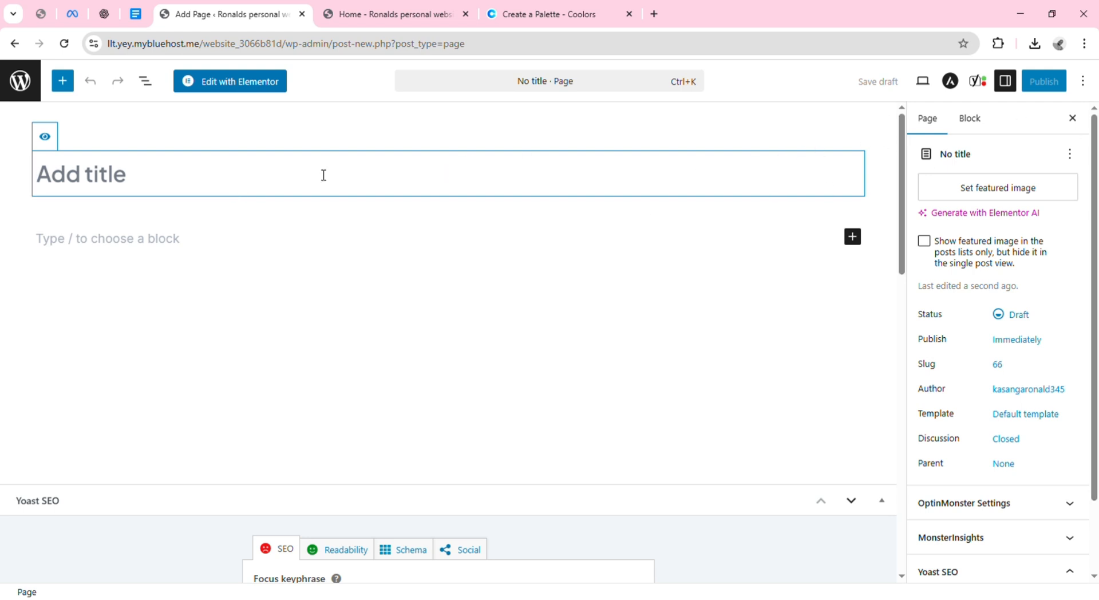
Leave the blank page editor and review the list of all pages on the site.
left_click(19, 88)
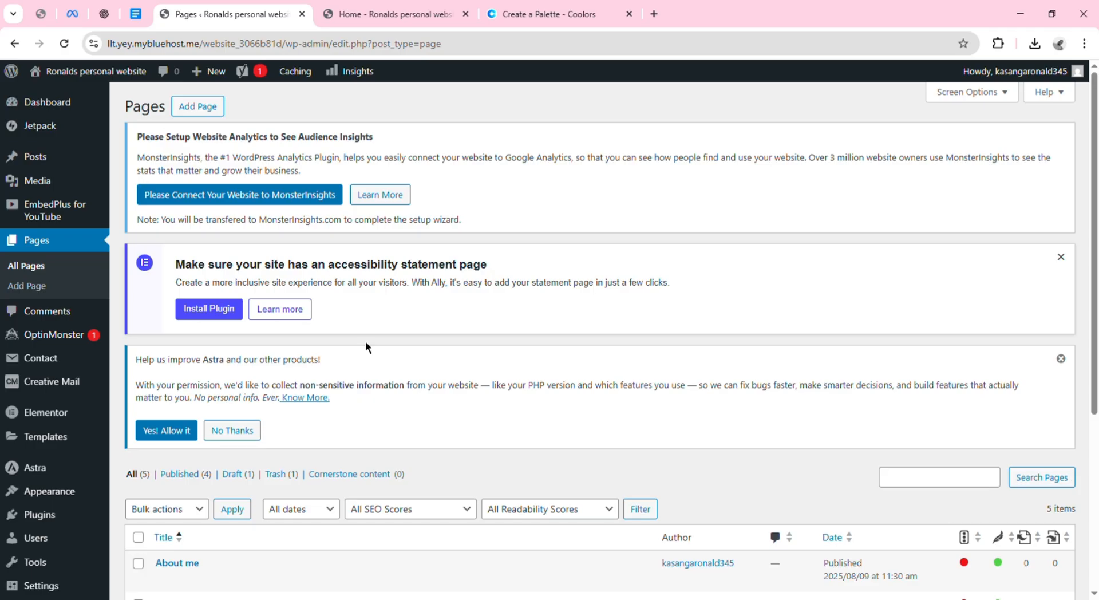
scroll(1093, 257, "down", 1)
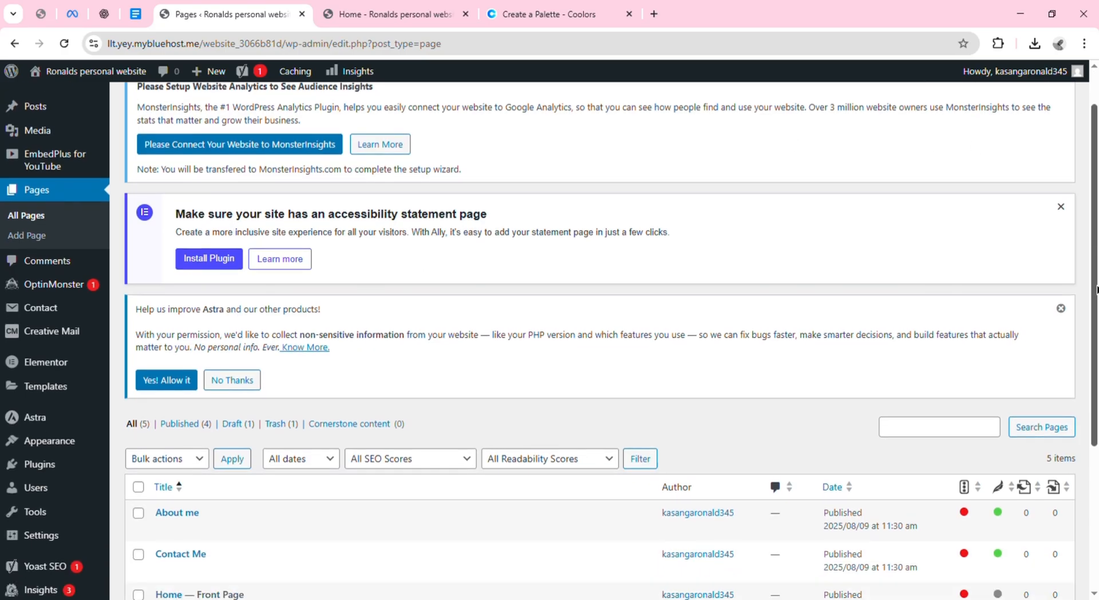
scroll(1091, 243, "up", 1)
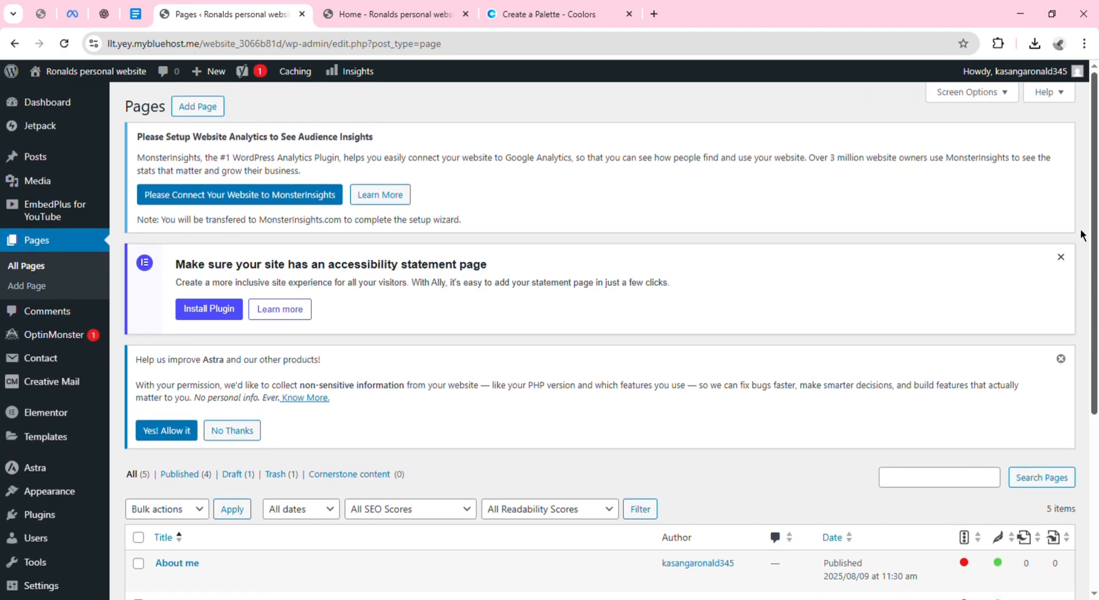
scroll(1080, 228, "down", 2)
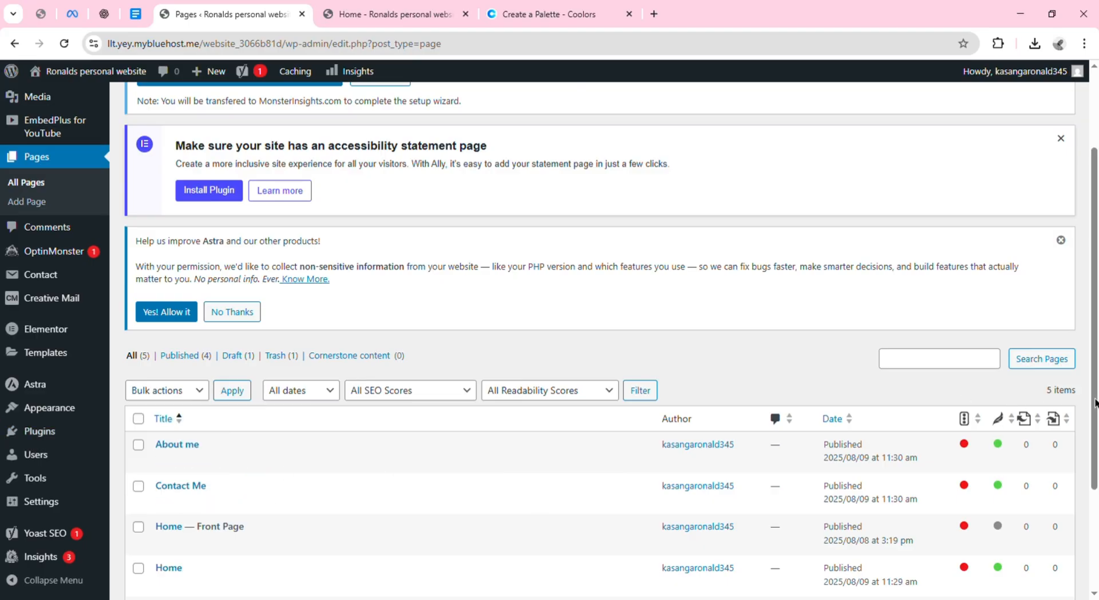
scroll(1095, 402, "down", 2)
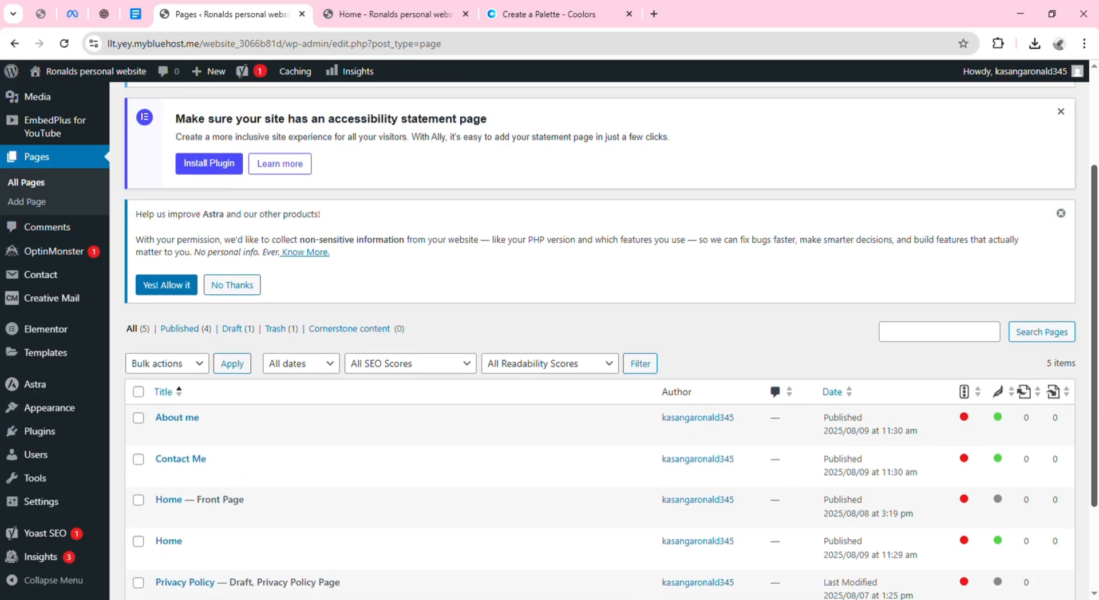
scroll(1095, 402, "down", 2)
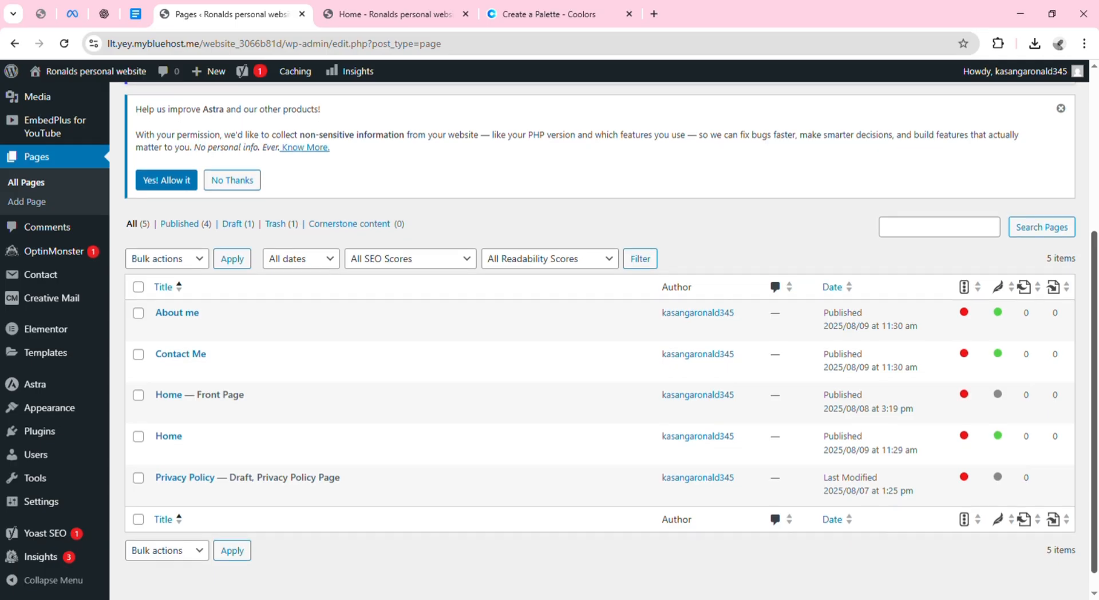
left_click_drag(1094, 406, 1094, 404)
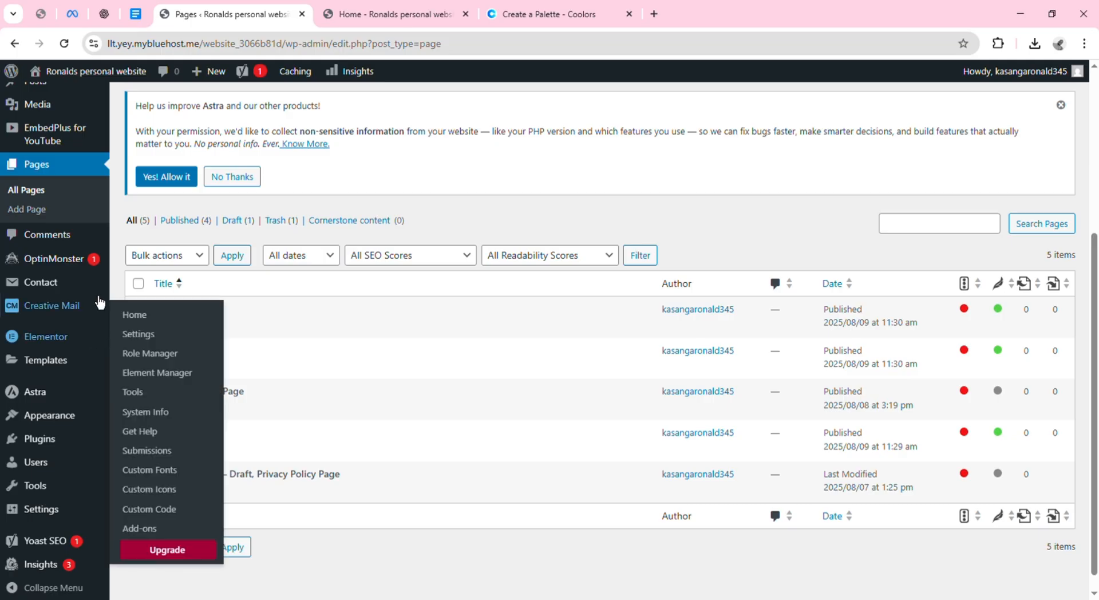
Open the Menus settings of the site's appearance at the add-items and menu structure sections.
mouse_move(58, 427)
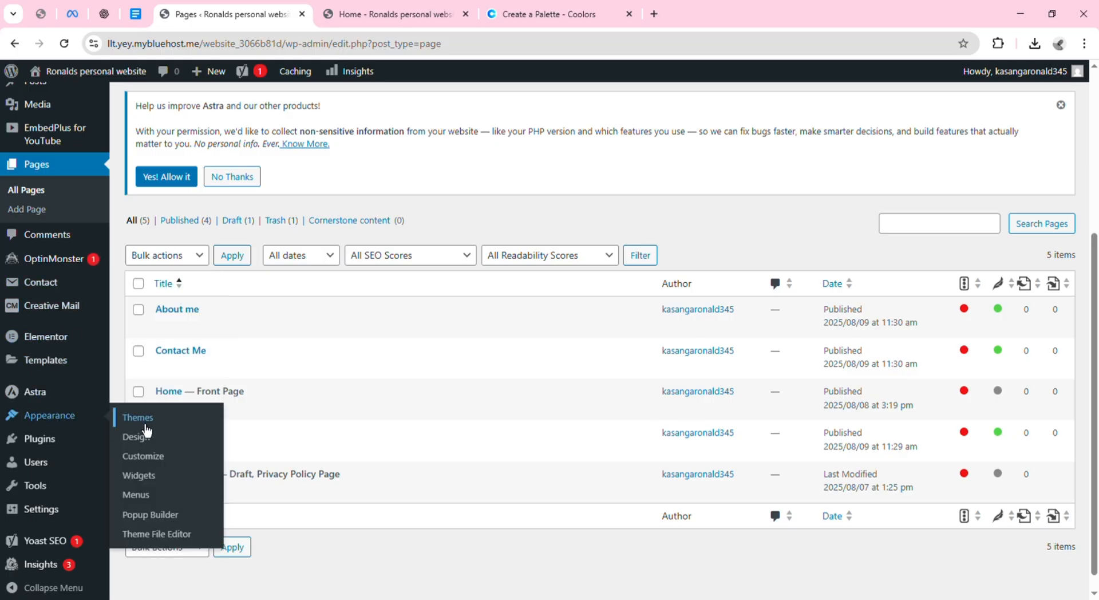
left_click(150, 495)
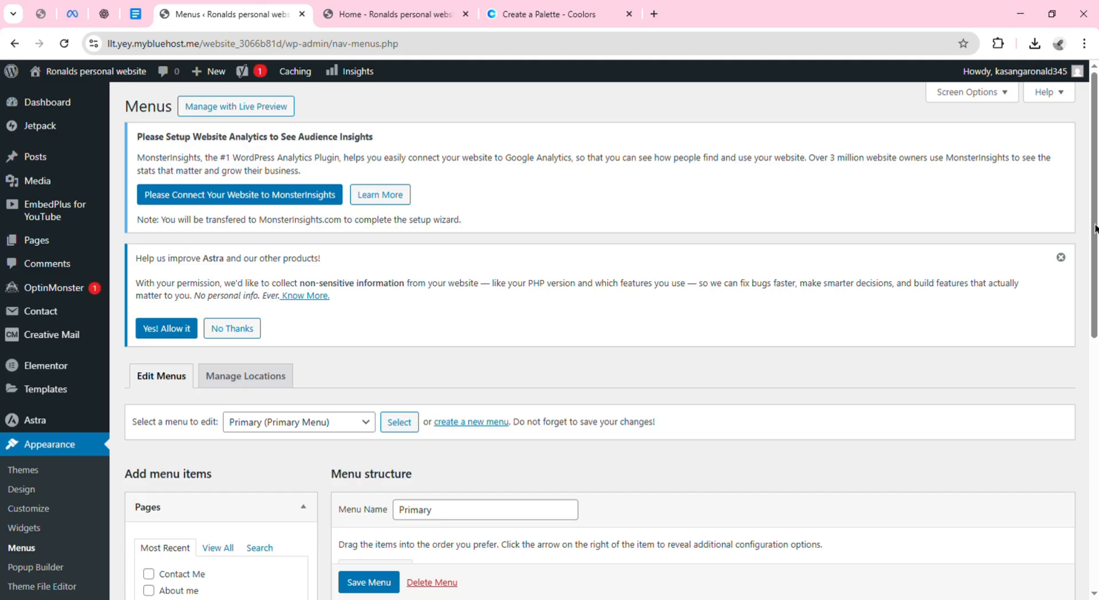
left_click_drag(1095, 229, 1096, 323)
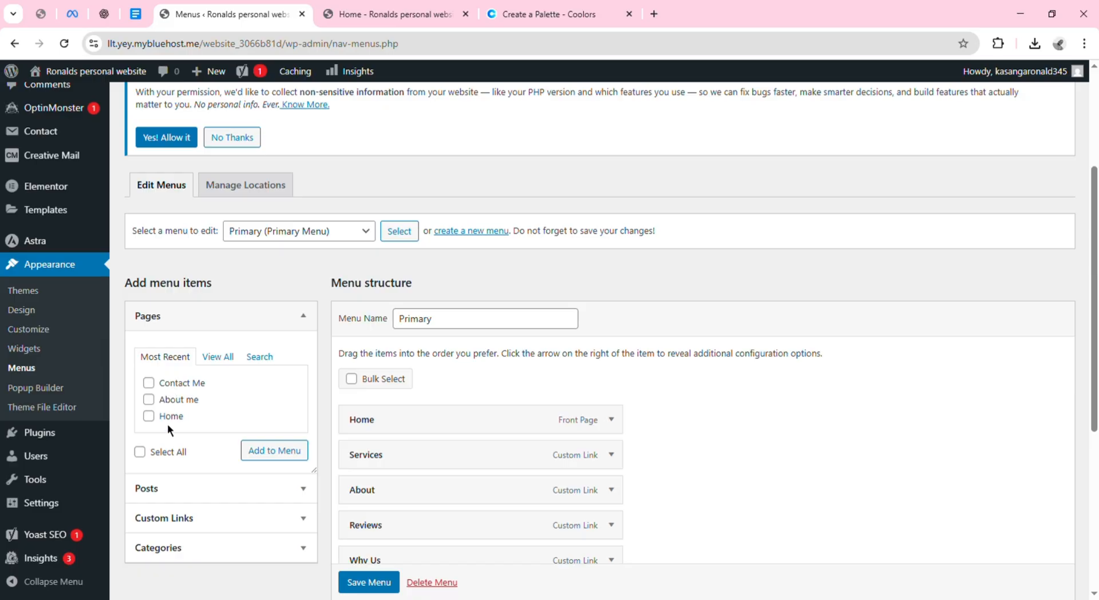
Examine the pages available to add, the menu choices and the item structure of the Primary menu.
left_click(228, 364)
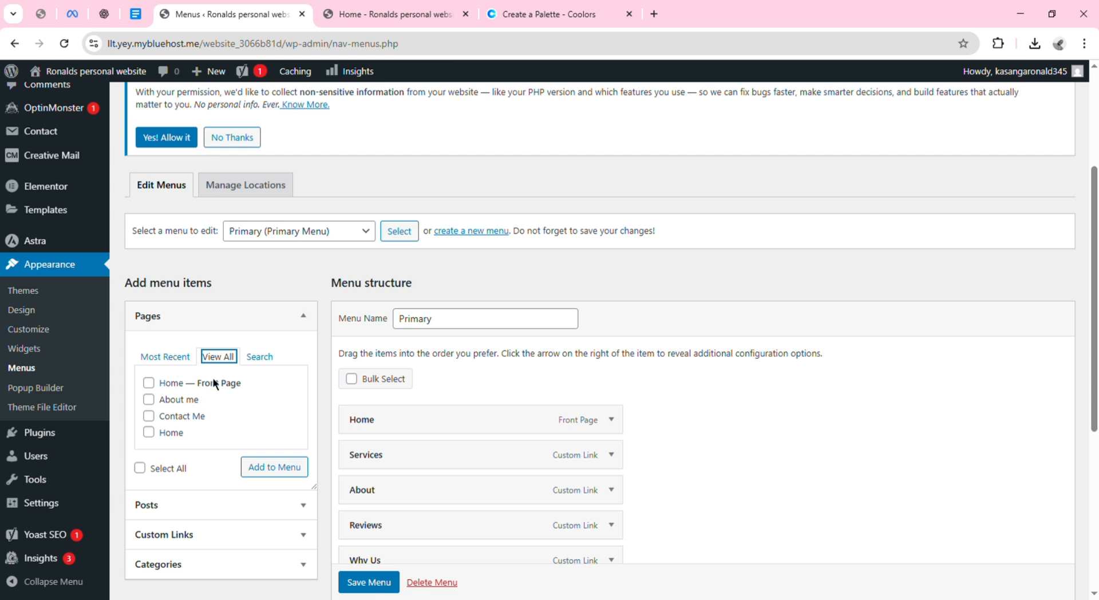
left_click(184, 360)
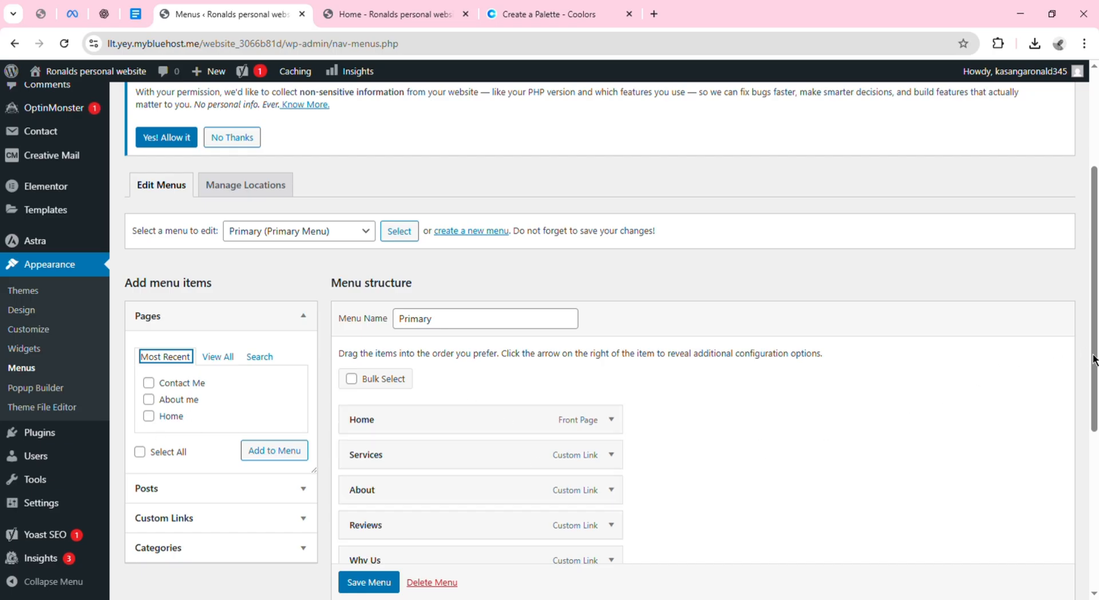
scroll(1093, 360, "down", 2)
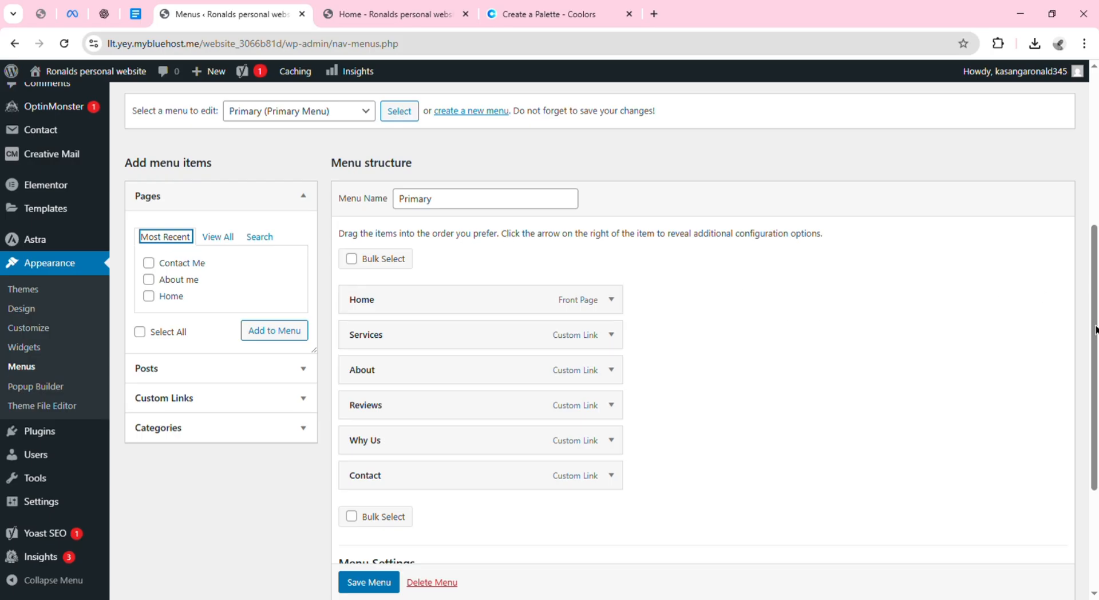
left_click_drag(1095, 329, 1094, 279)
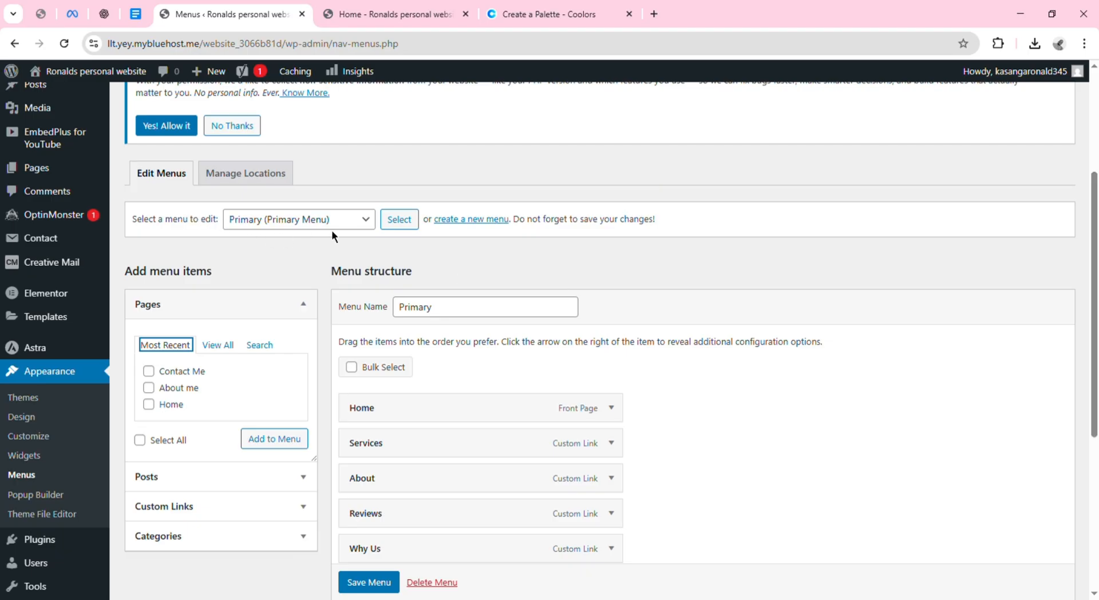
left_click(366, 228)
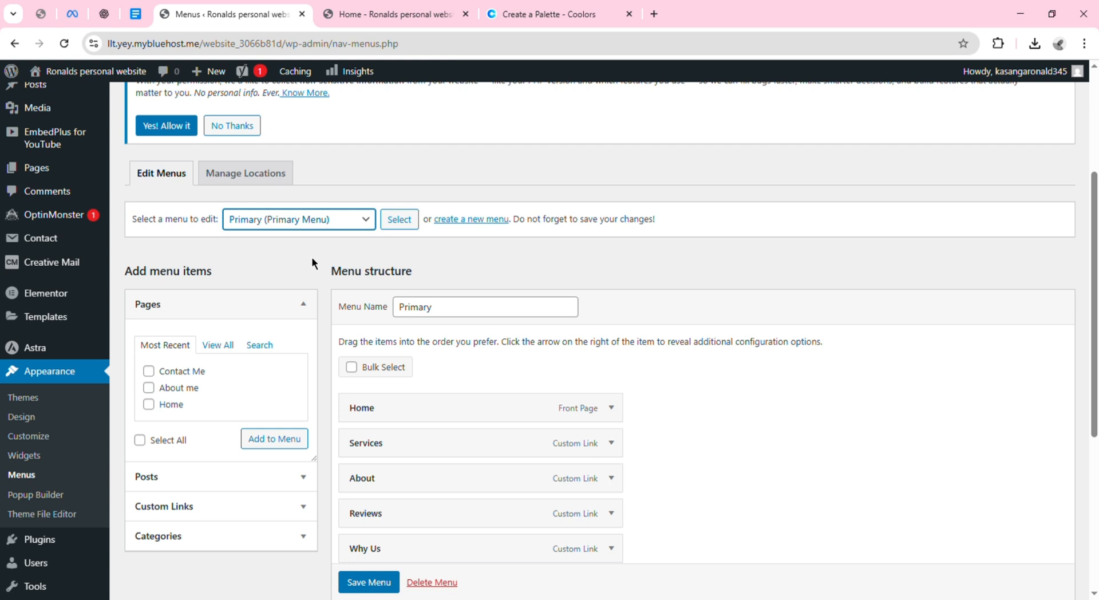
left_click(287, 272)
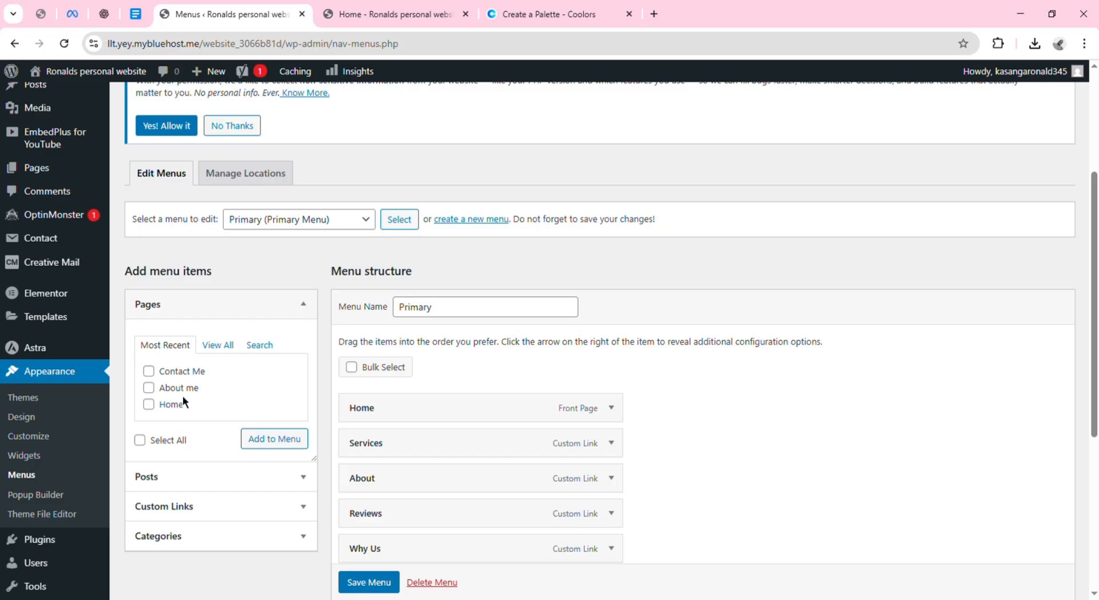
scroll(1091, 332, "down", 2)
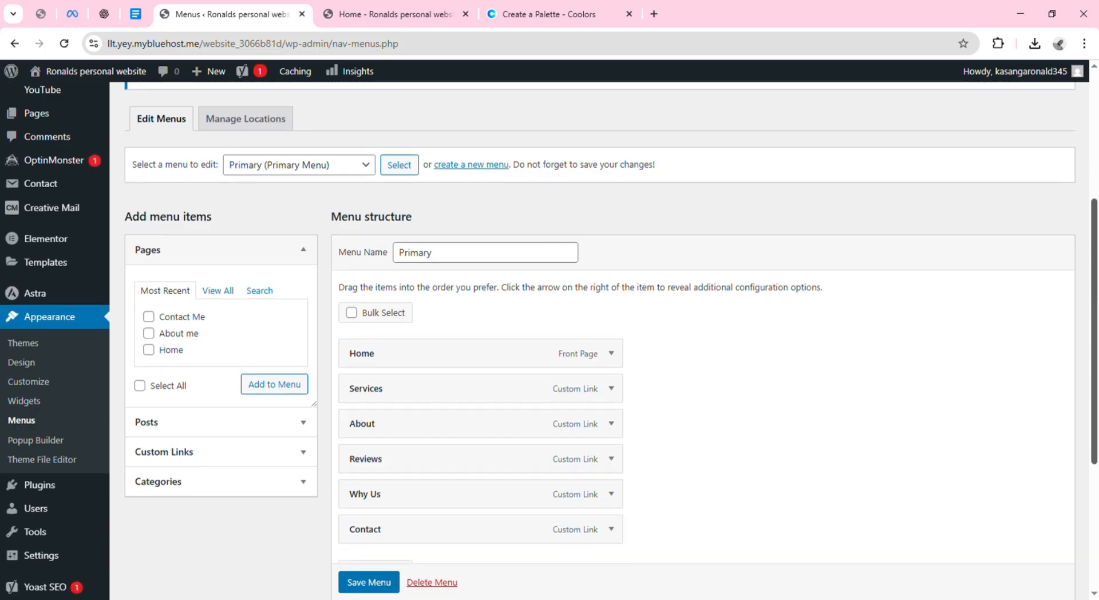
Rename the Primary menu as "My Personal Website menu".
scroll(1086, 350, "up", 2)
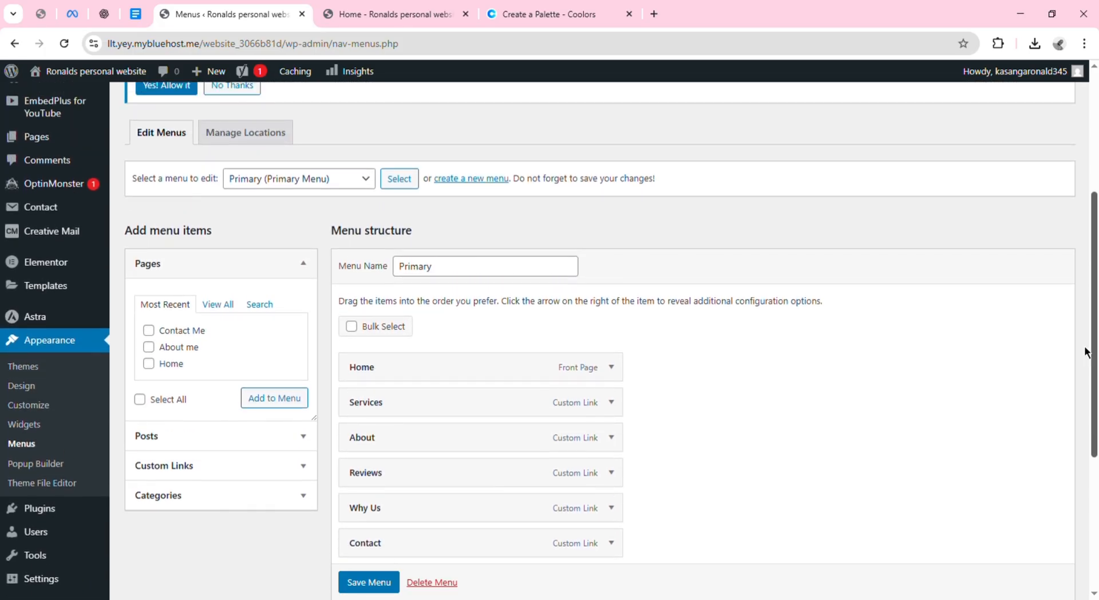
left_click(550, 275)
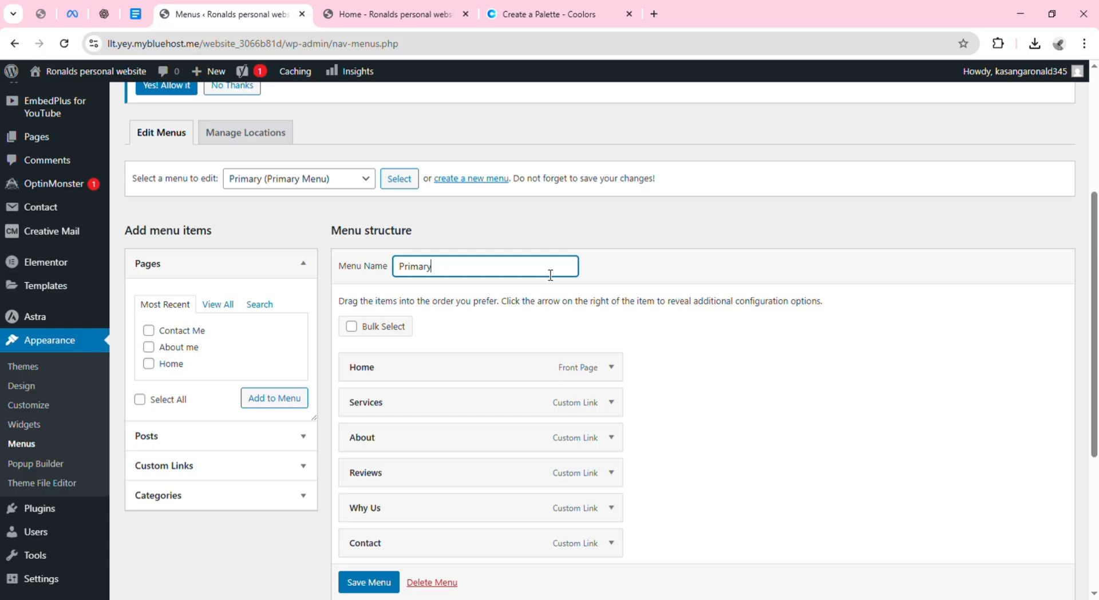
double_click(550, 275)
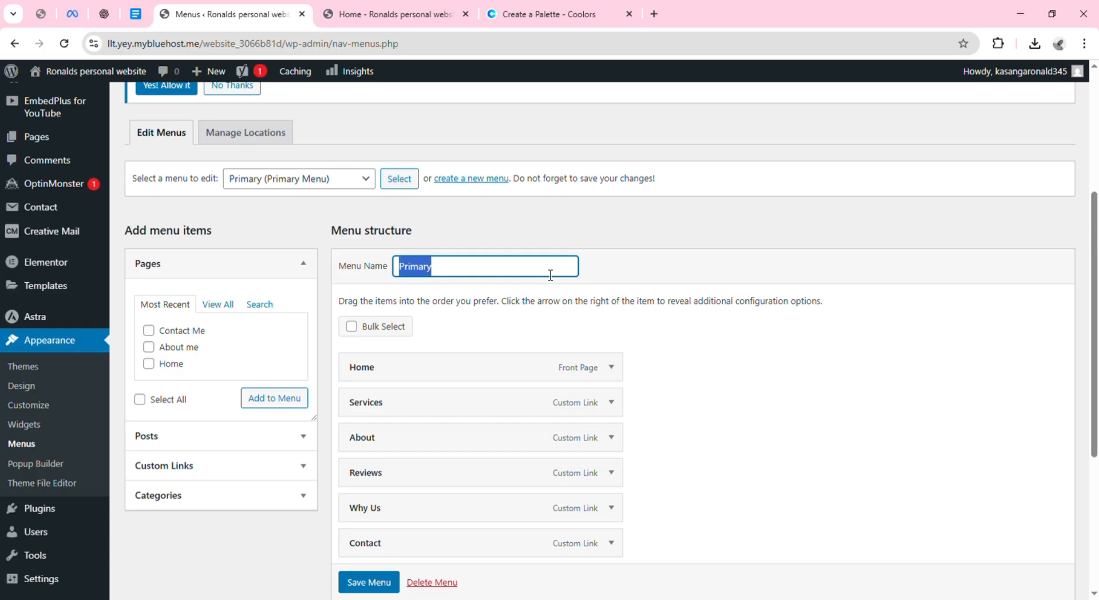
type("My ")
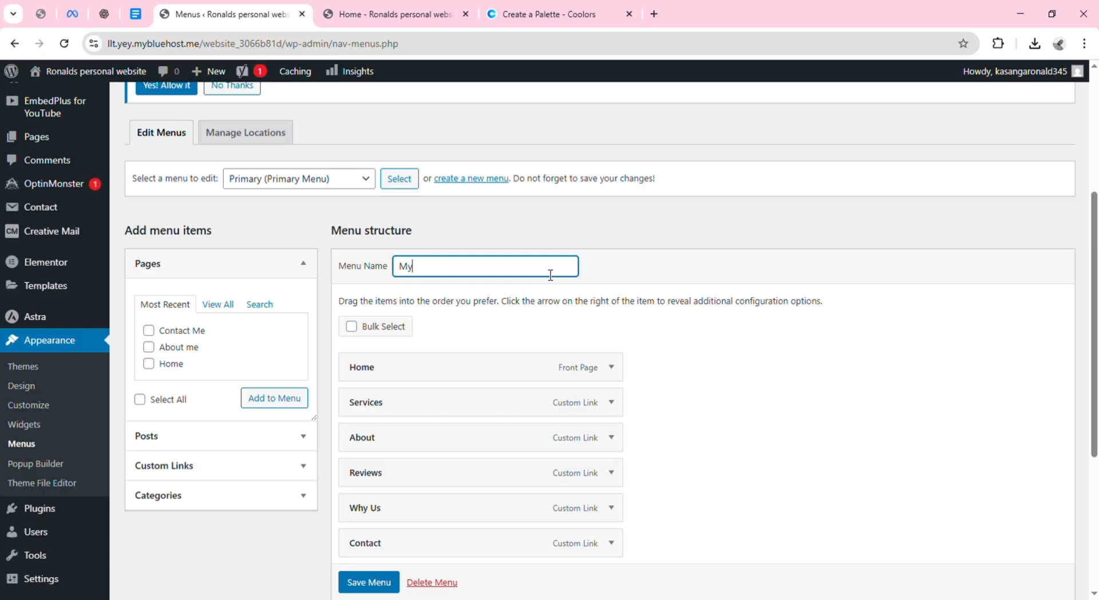
type("Personal Website menu")
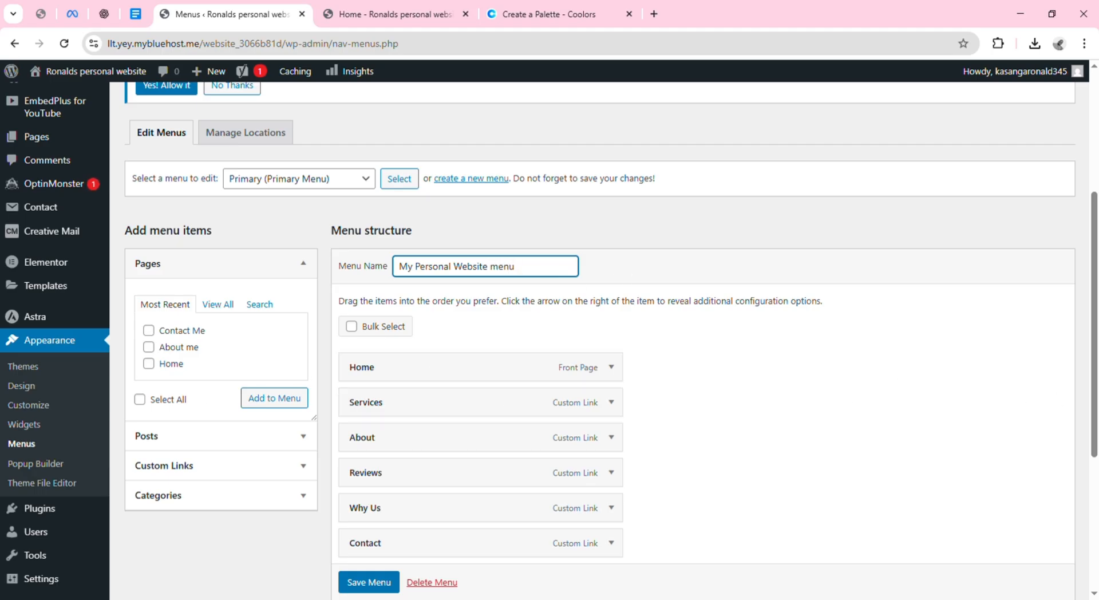
scroll(549, 337, "down", 1)
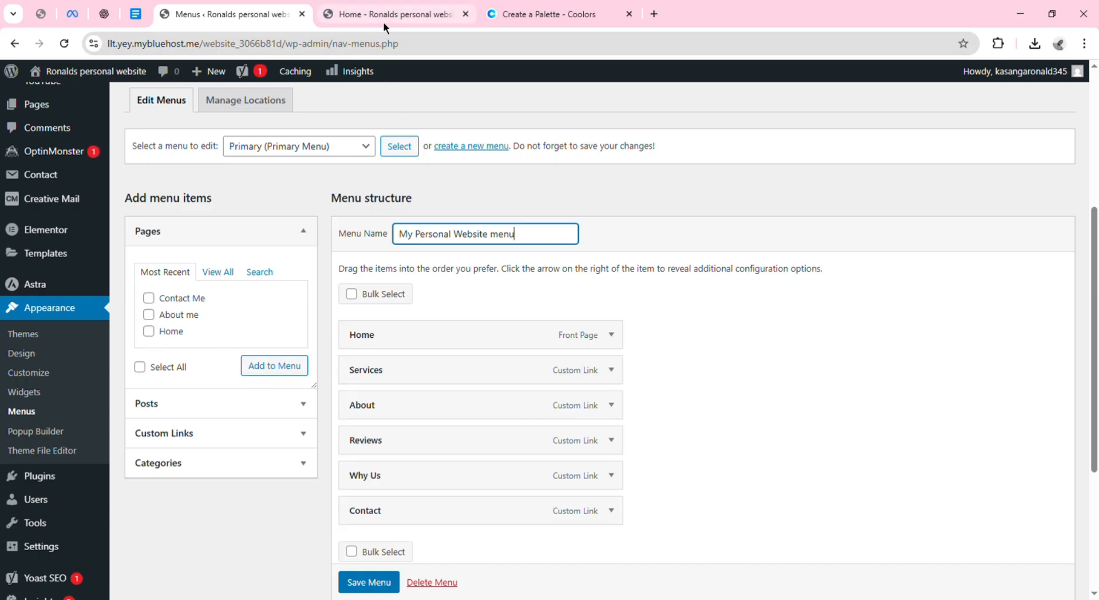
Check the live site's home page and add all three pages, Contact Me, About me and Home, to the menu.
left_click(399, 14)
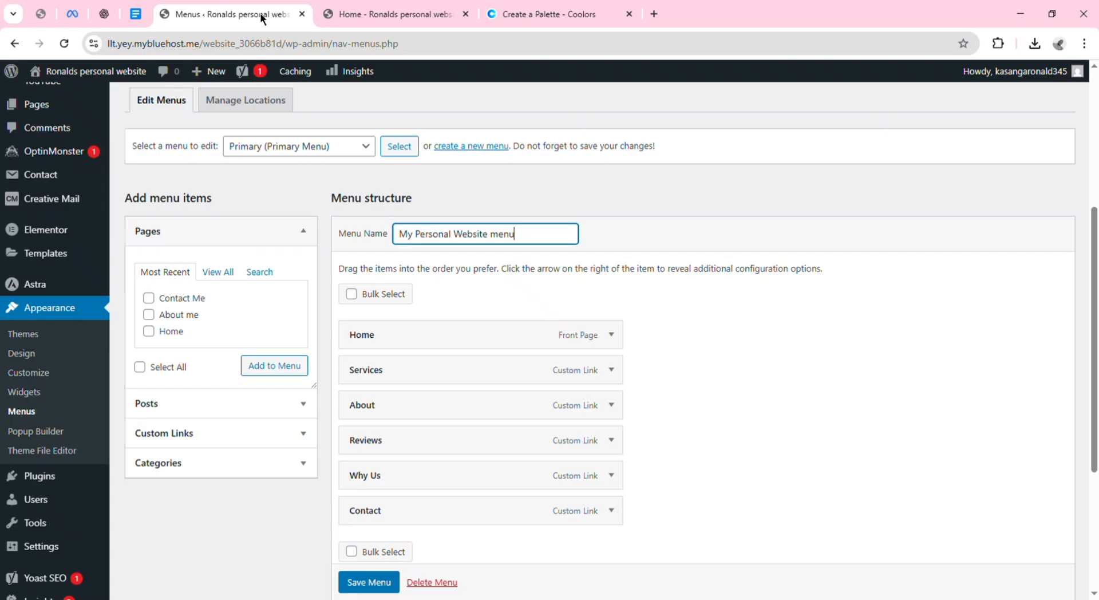
left_click(264, 17)
double_click(153, 301)
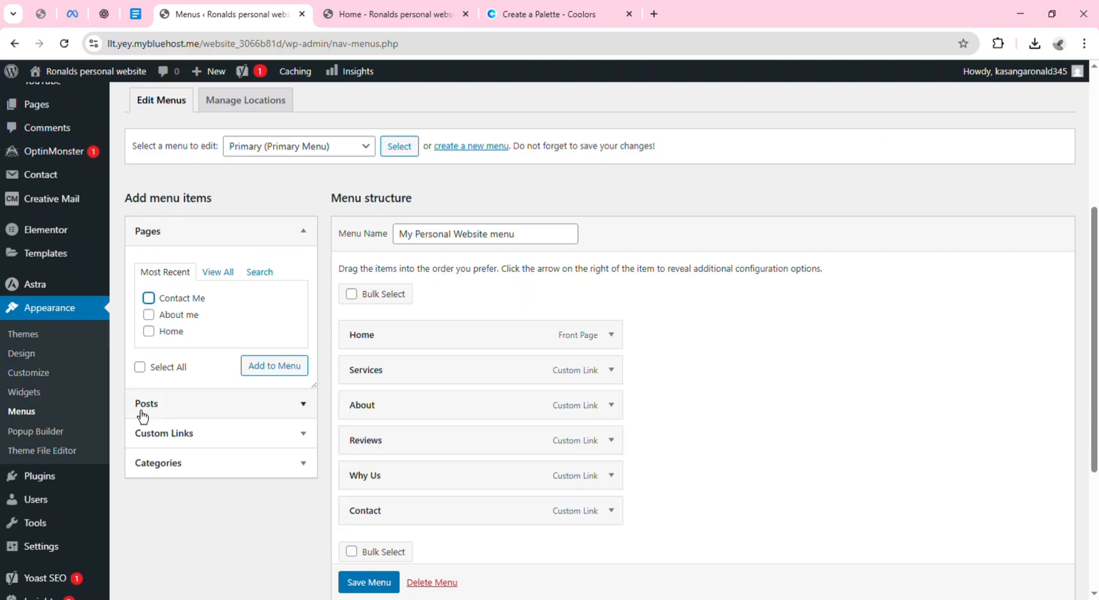
left_click(141, 368)
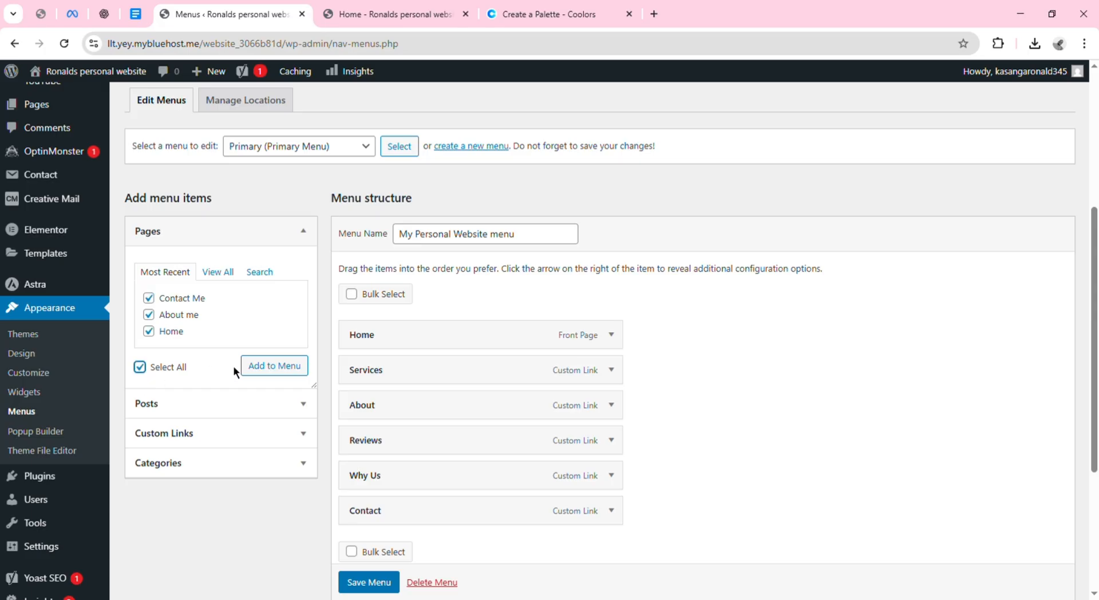
left_click(290, 383)
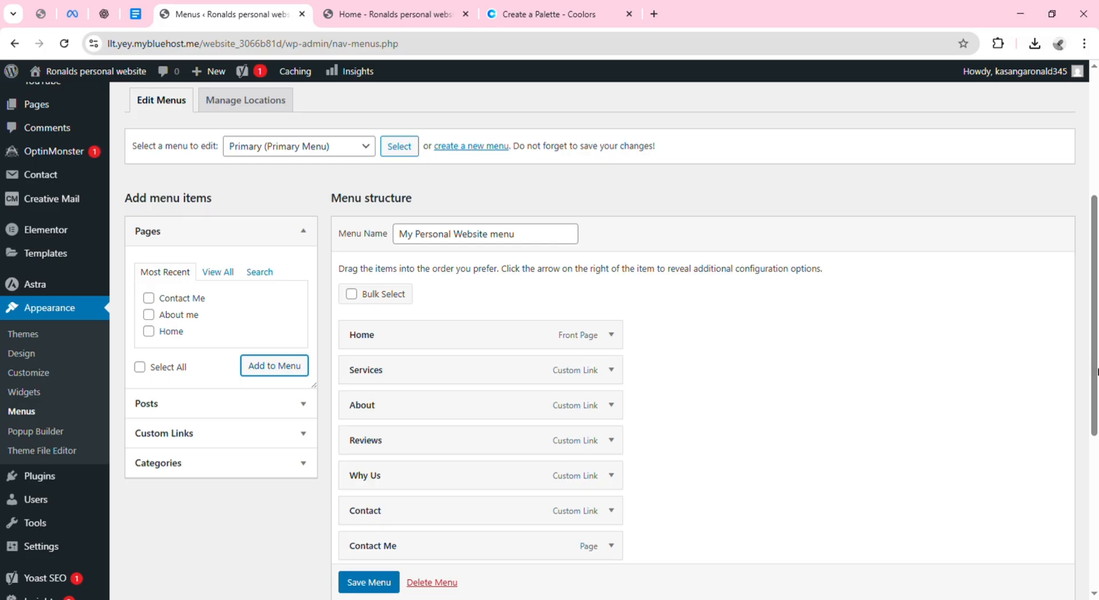
Remove the Reviews, Why Us and Contact custom links from the menu structure.
left_click_drag(1096, 372, 1096, 442)
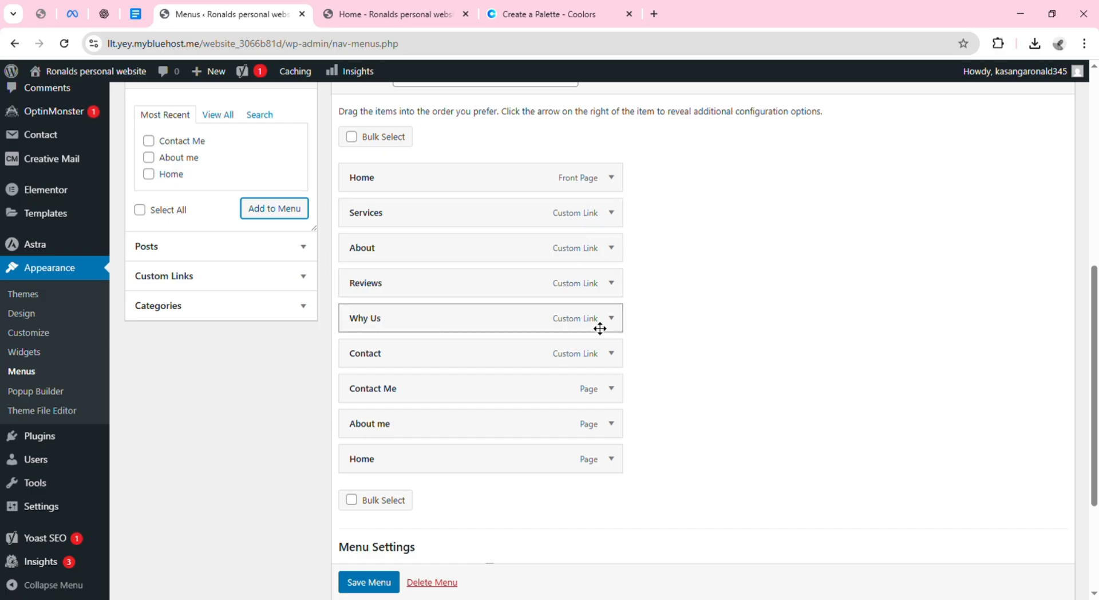
left_click(618, 291)
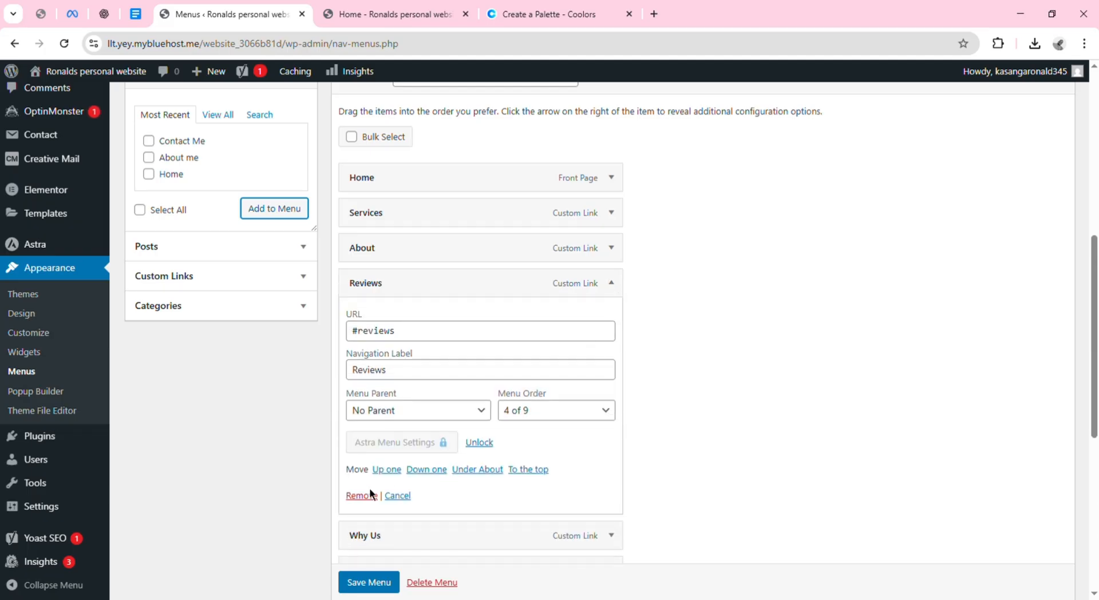
left_click(361, 496)
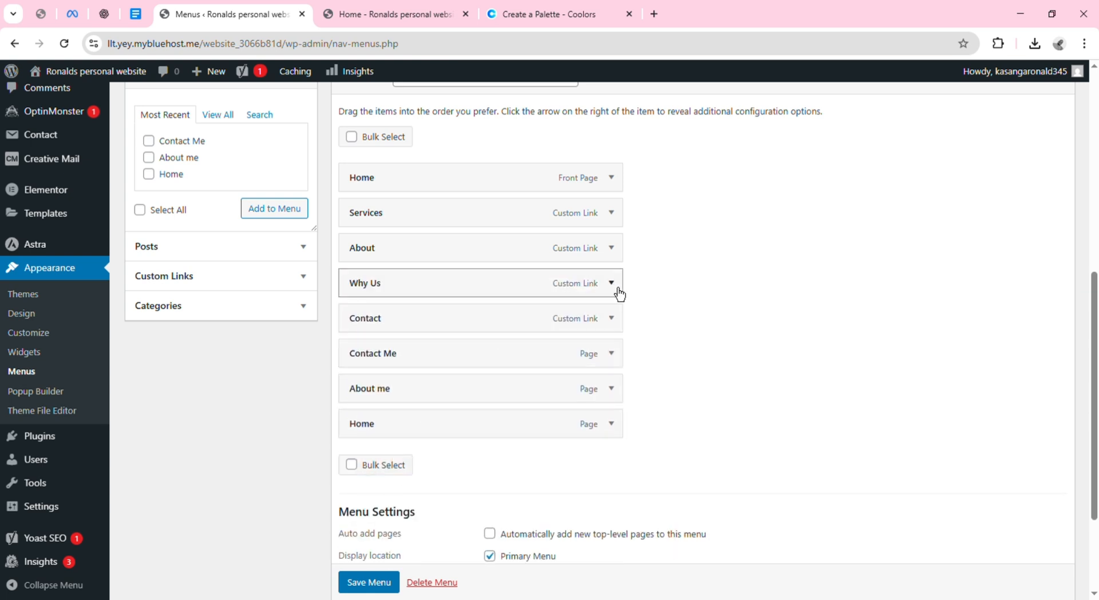
left_click(619, 294)
left_click(367, 498)
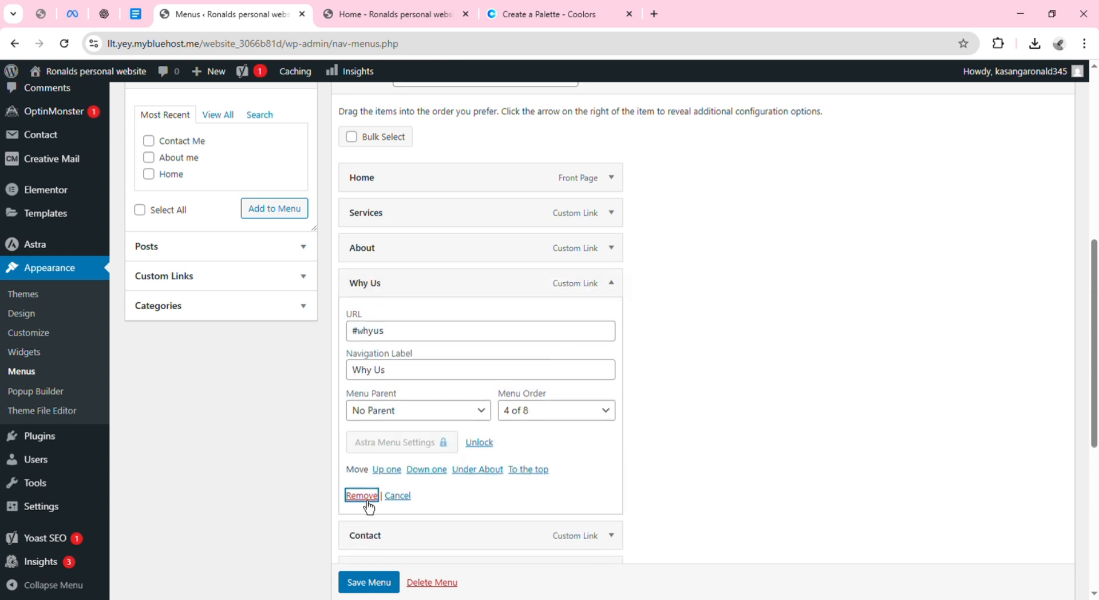
left_click(616, 291)
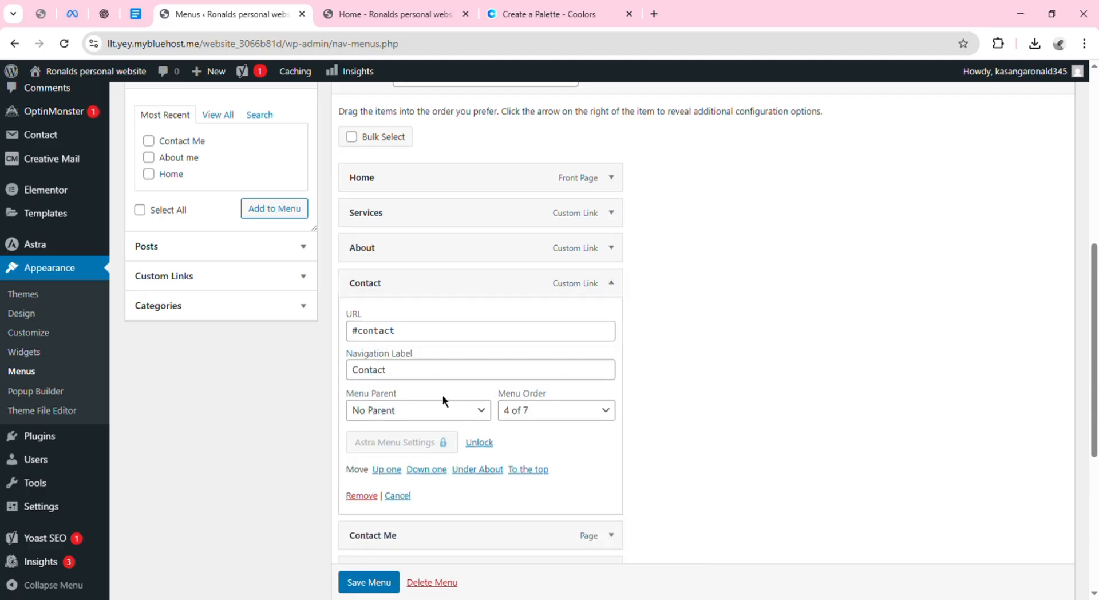
left_click(372, 496)
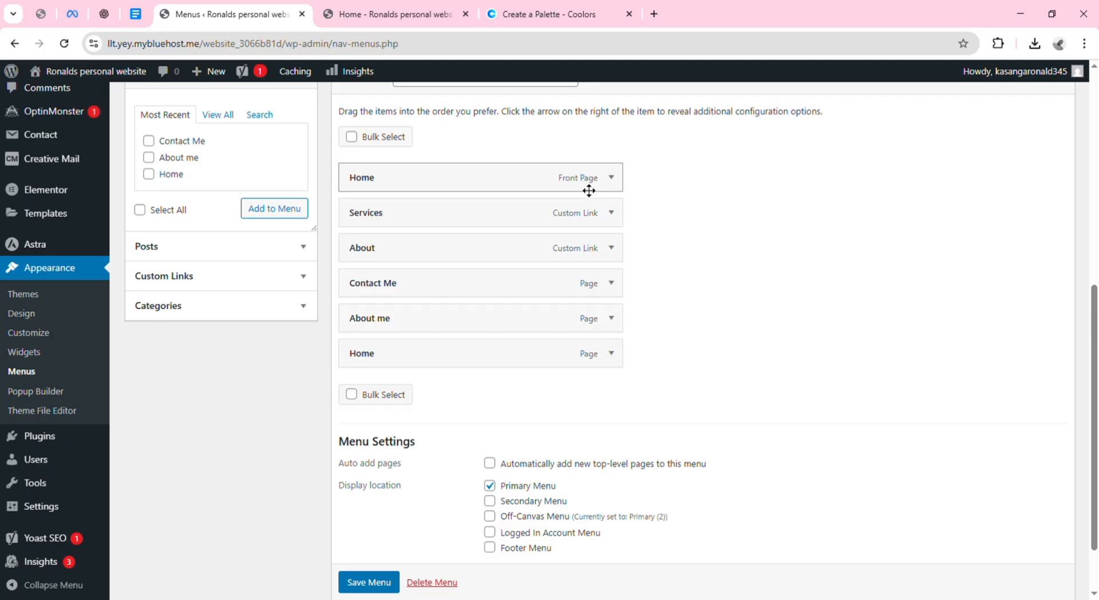
Remove the original Home front-page item from the menu, keeping the newly added Home page.
left_click(617, 359)
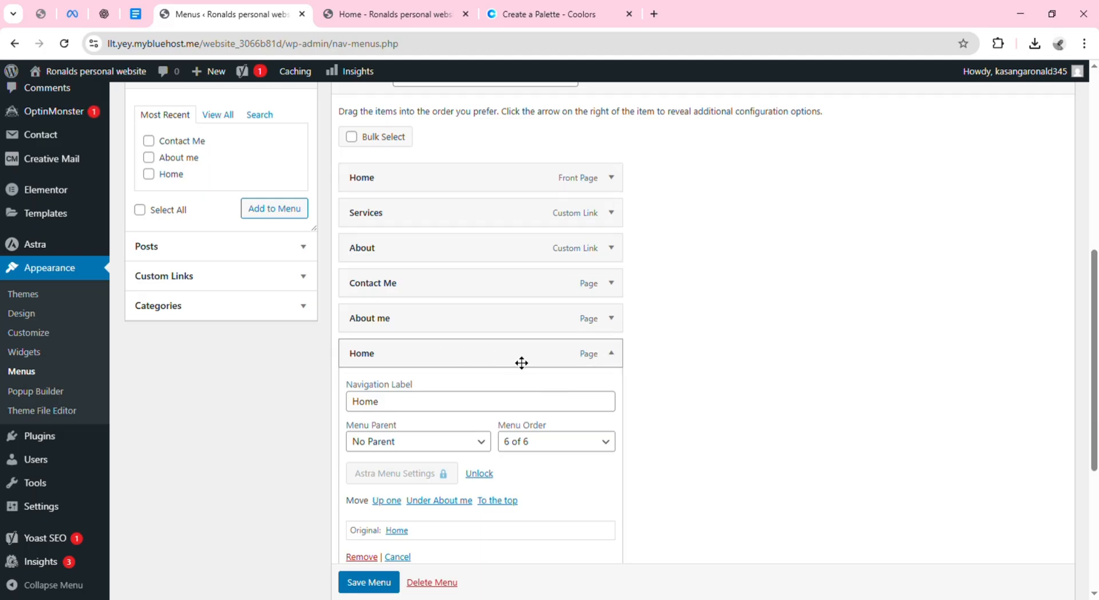
left_click(618, 186)
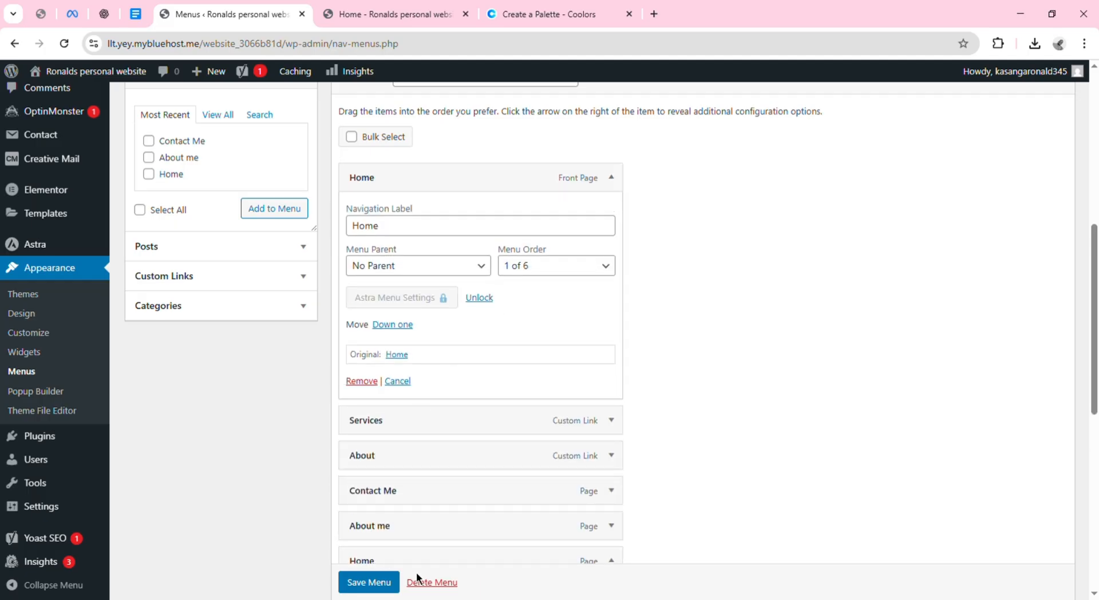
scroll(797, 318, "down", 2)
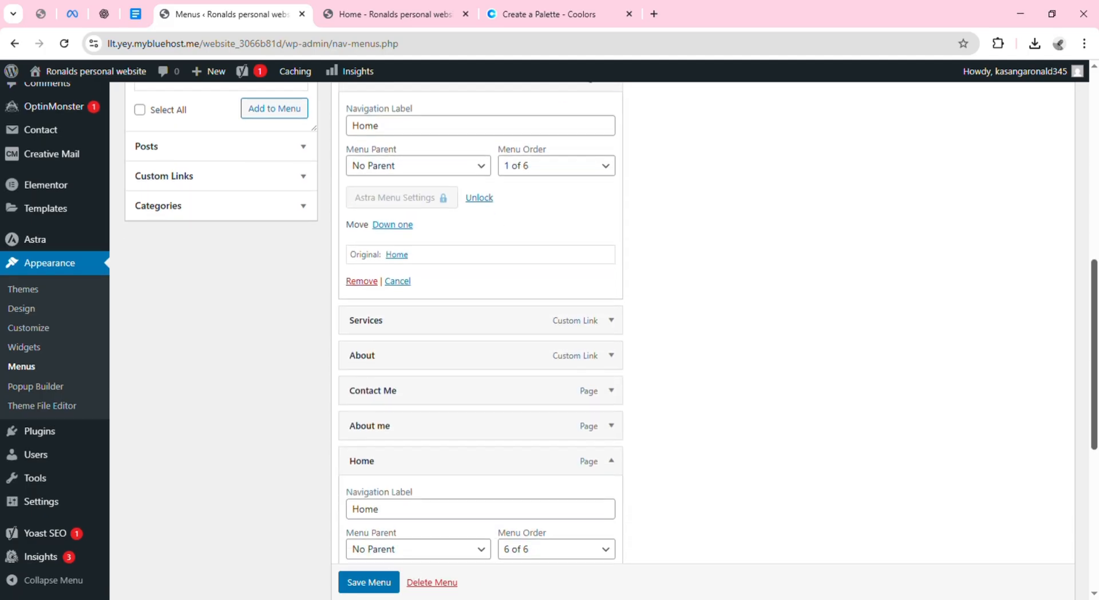
left_click(372, 260)
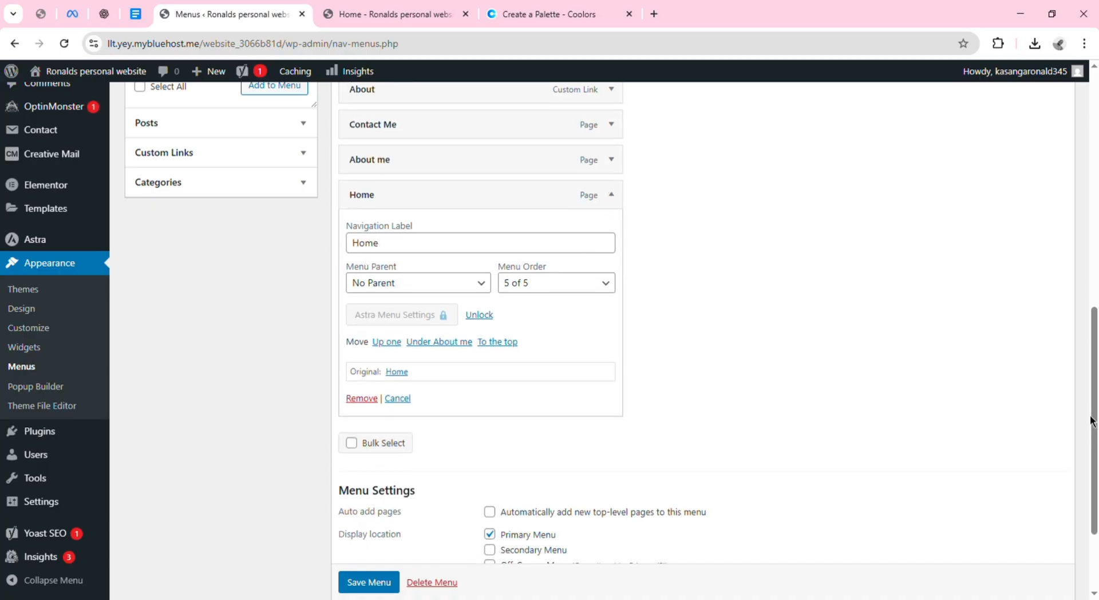
Remove the Services and About custom links from the menu structure.
left_click_drag(1094, 417, 1094, 348)
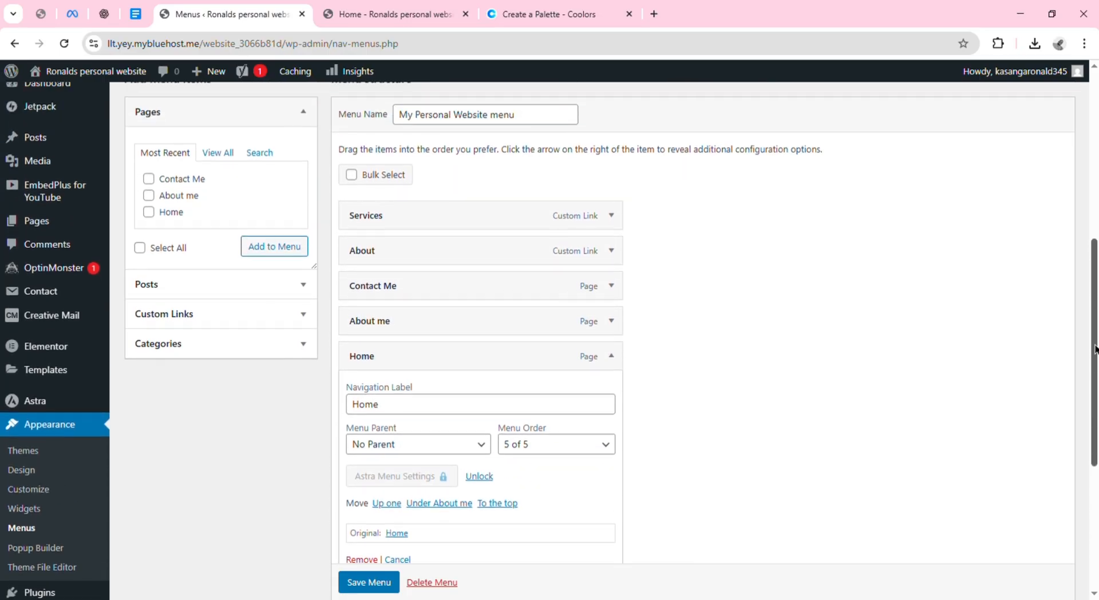
left_click(617, 225)
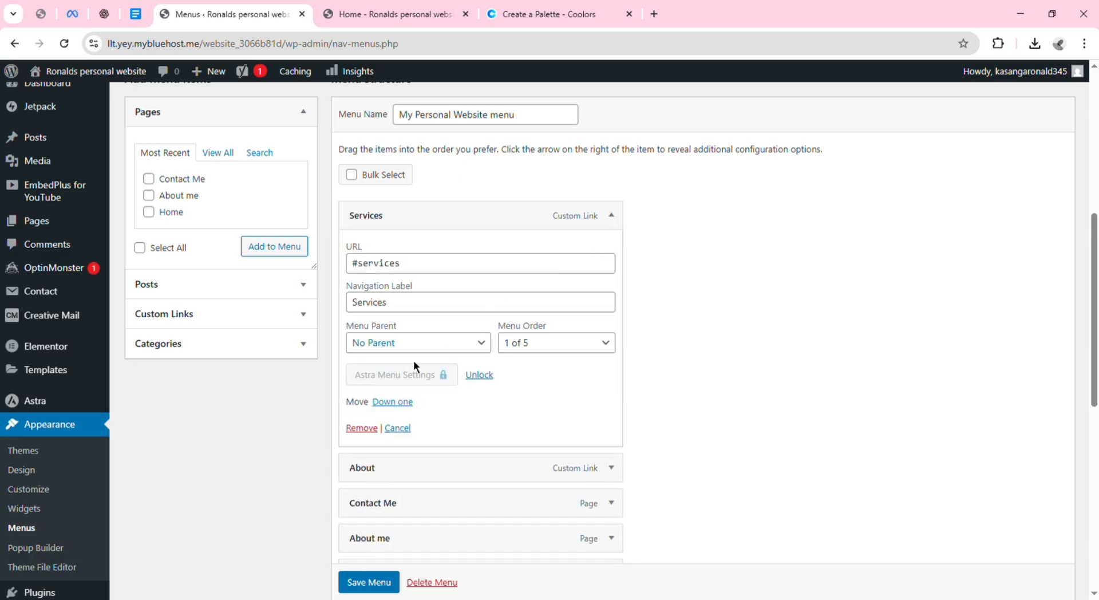
left_click(362, 428)
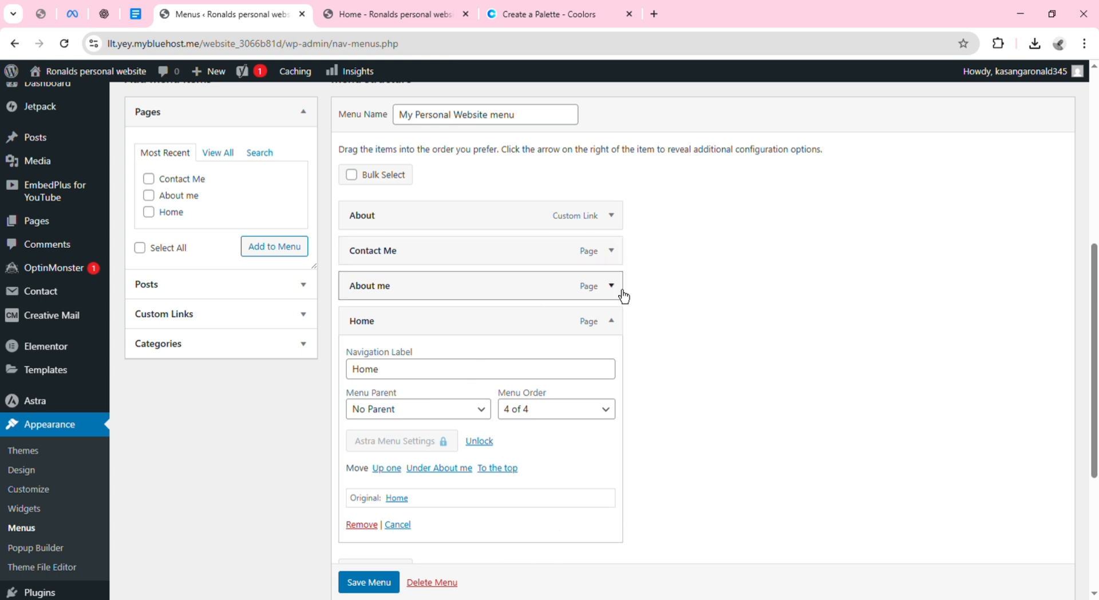
left_click(616, 229)
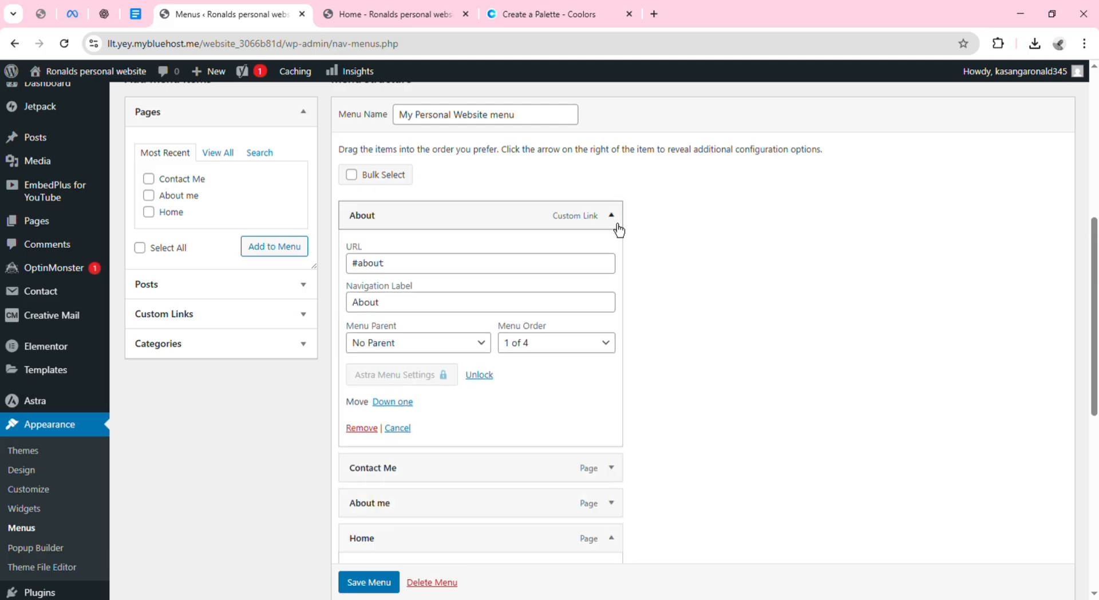
left_click(360, 428)
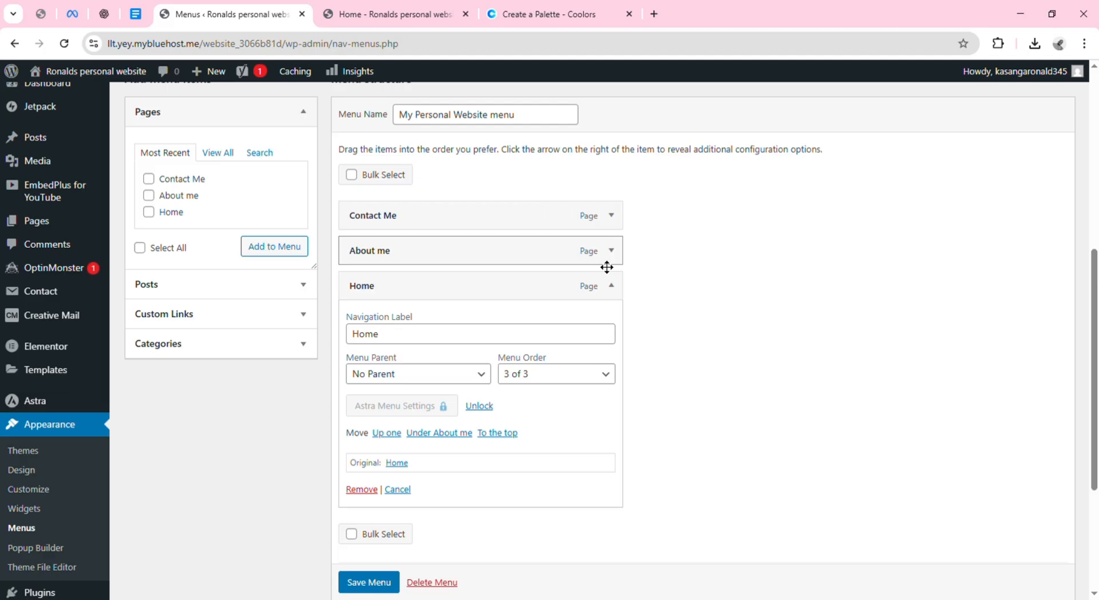
Check the live site's navigation and reorder the menu items as Home, About me, Contact Me.
left_click(400, 12)
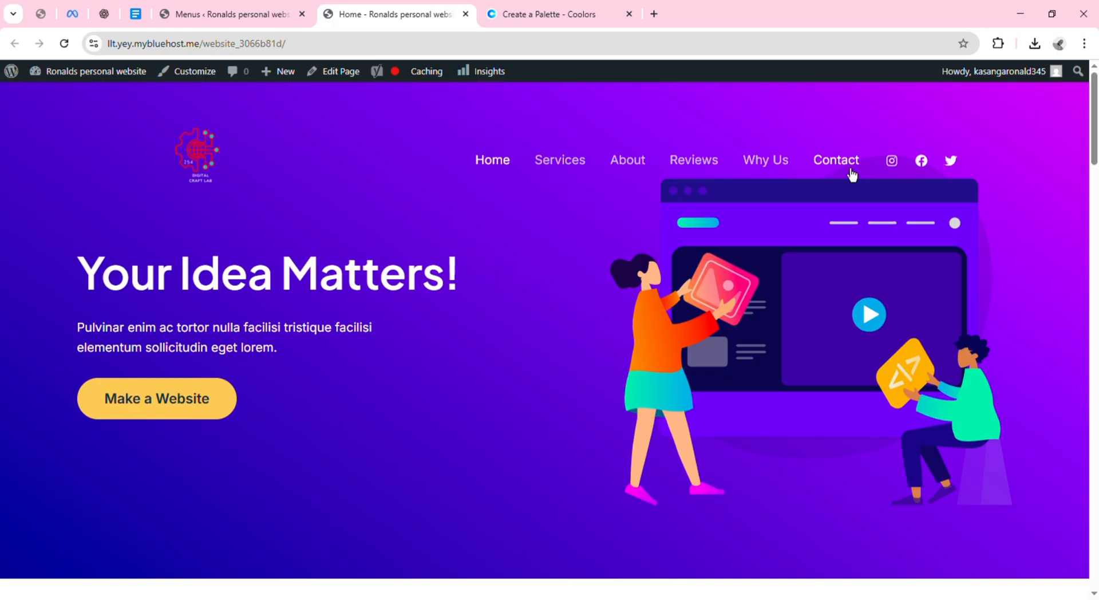
left_click(216, 19)
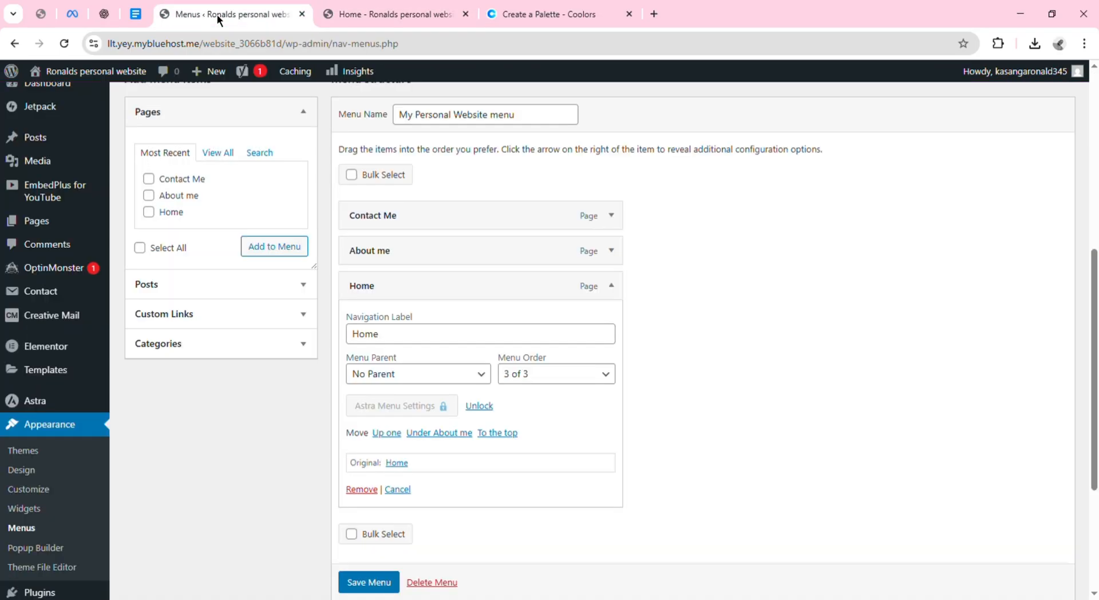
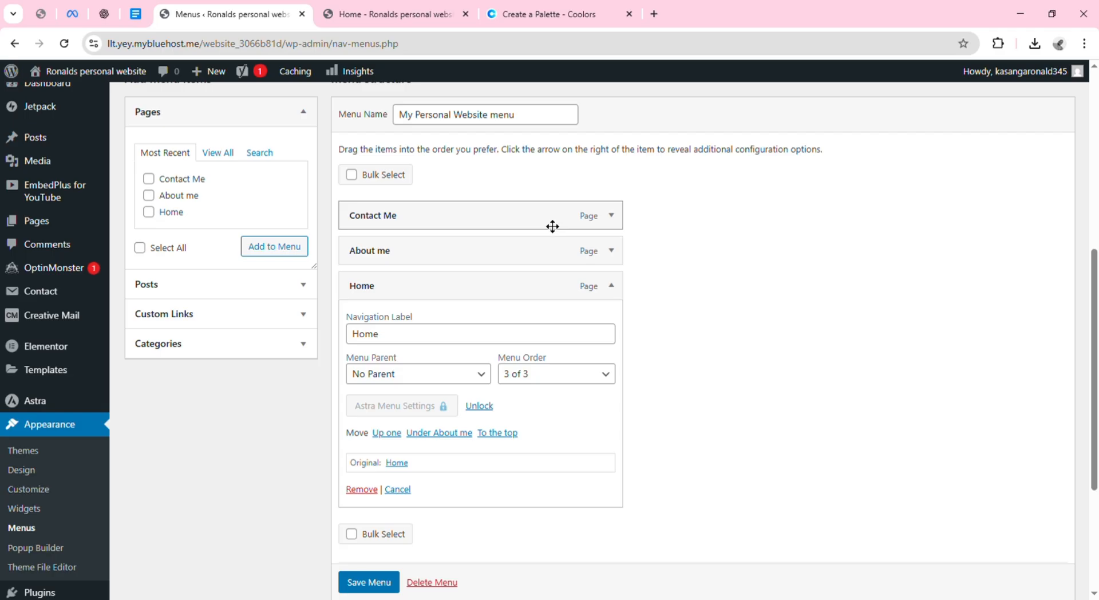
left_click_drag(552, 227, 552, 261)
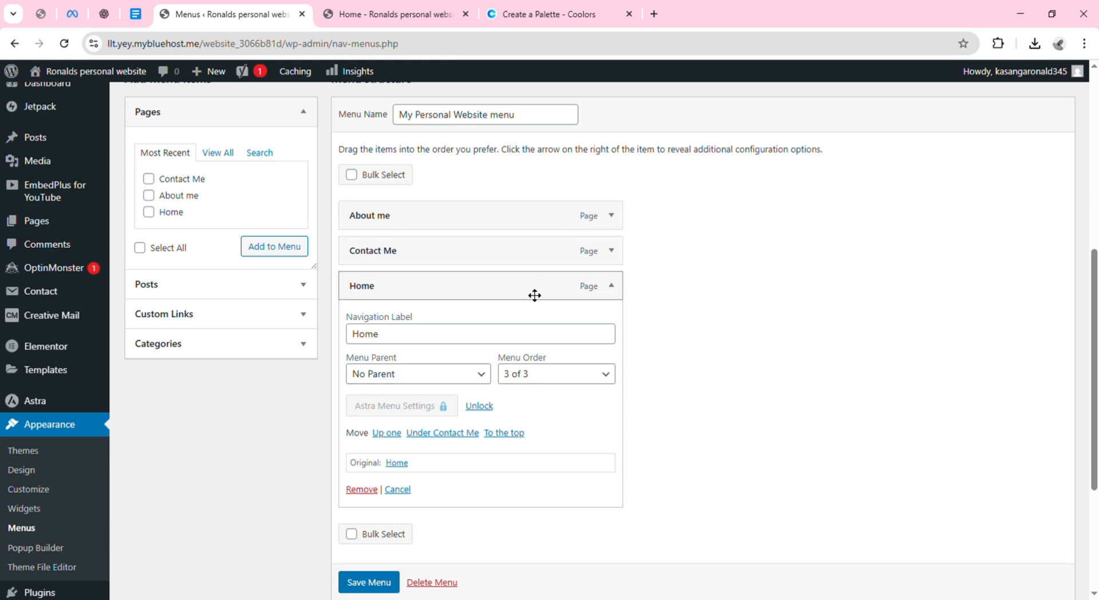
left_click_drag(535, 295, 577, 298)
left_click(397, 489)
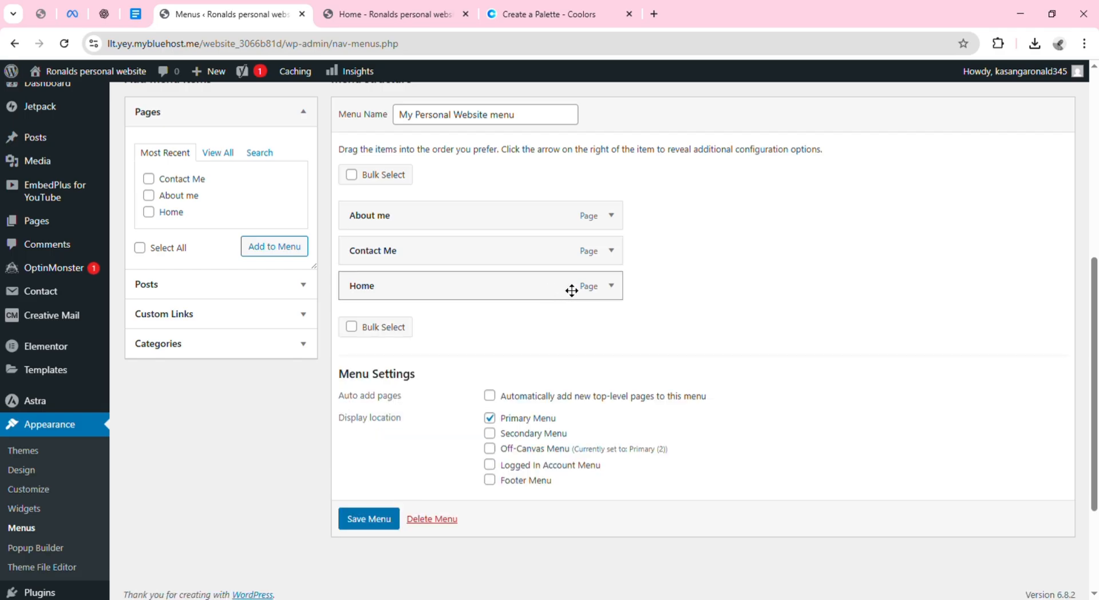
left_click_drag(572, 291, 574, 225)
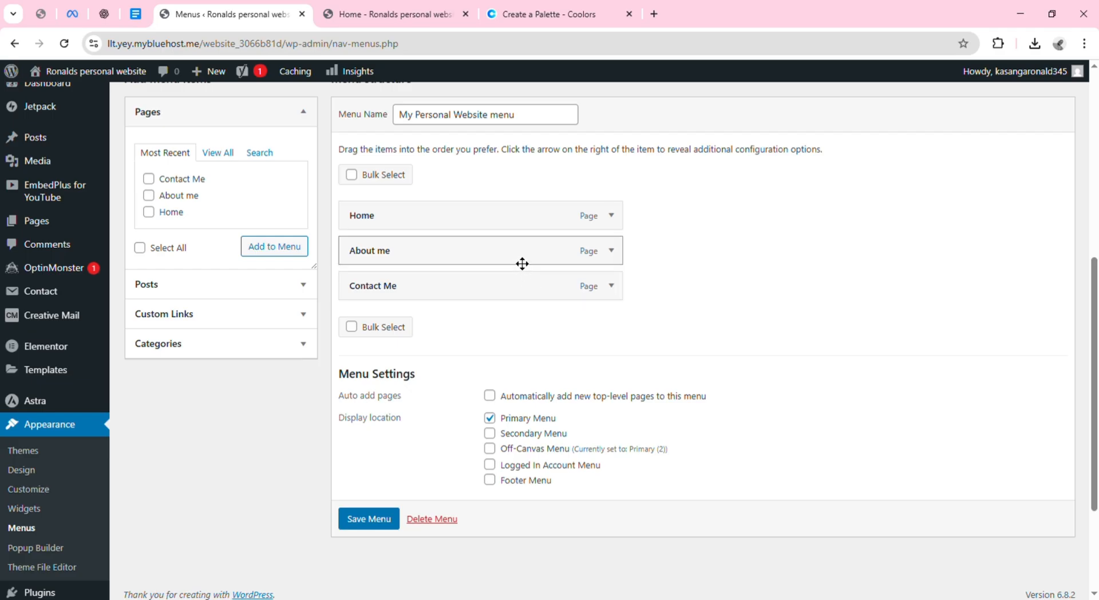
Nest About me and Contact Me under Home as sub items, and return Contact Me to the top level.
mouse_move(520, 262)
left_mouse_down()
mouse_move(591, 262)
mouse_move(541, 261)
left_mouse_up()
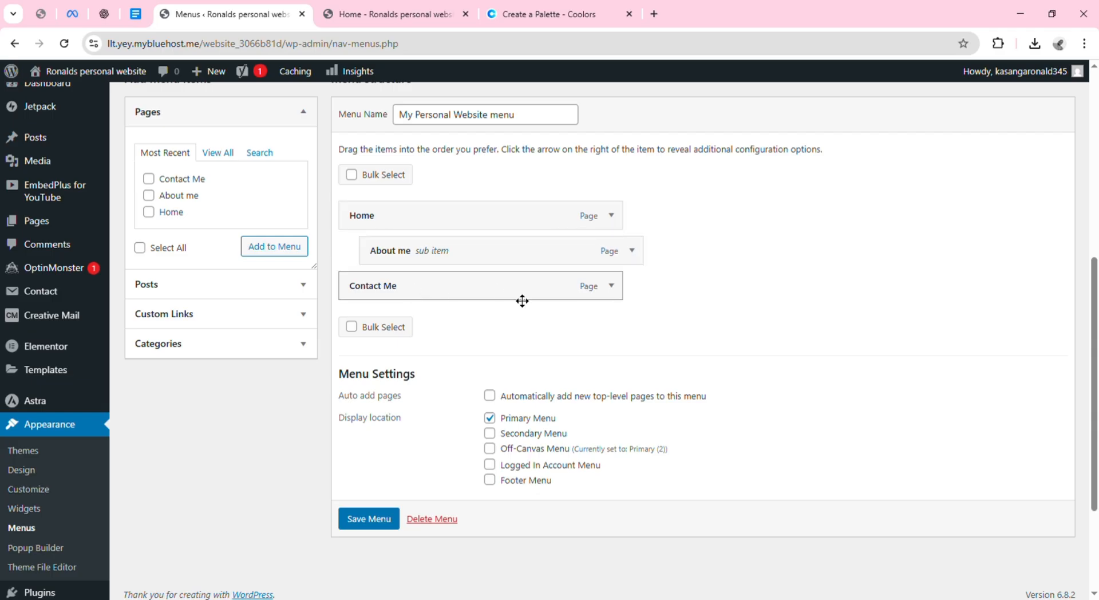
left_click_drag(522, 301, 544, 299)
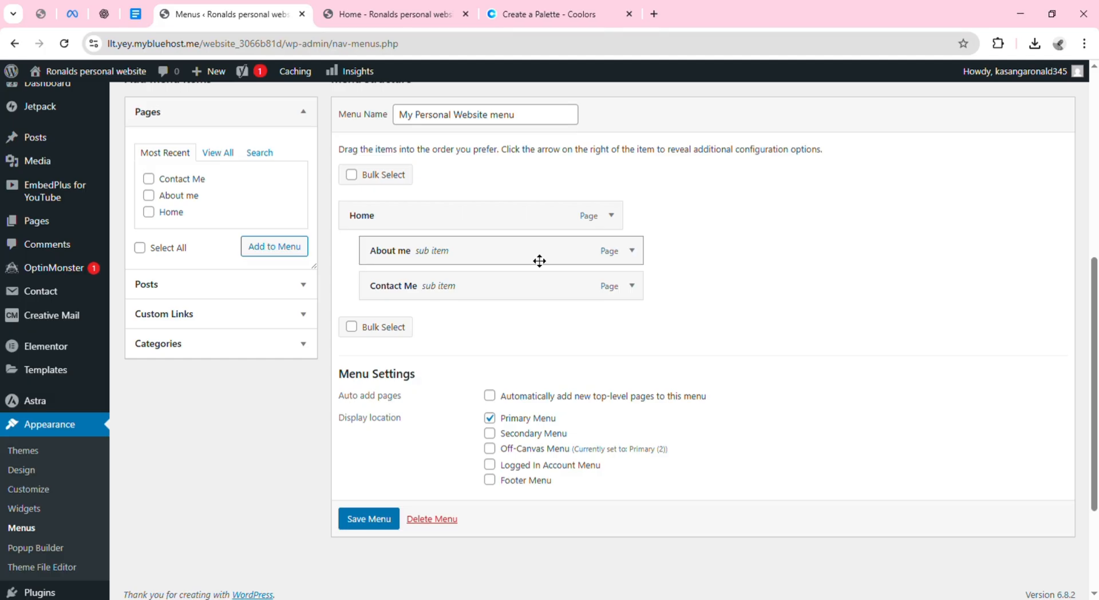
left_click_drag(539, 260, 519, 260)
mouse_move(519, 260)
left_mouse_down()
mouse_move(509, 250)
mouse_move(502, 268)
mouse_move(533, 265)
mouse_move(525, 247)
mouse_move(521, 263)
mouse_move(532, 262)
left_mouse_up()
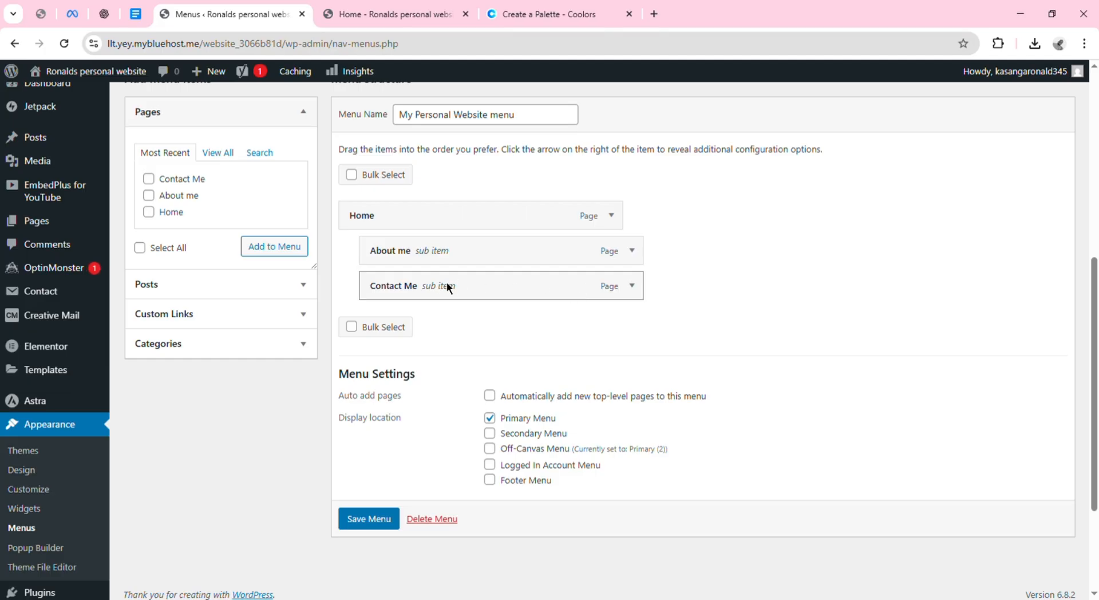
mouse_move(441, 285)
left_mouse_down()
mouse_move(427, 282)
mouse_move(466, 284)
mouse_move(429, 283)
left_mouse_up()
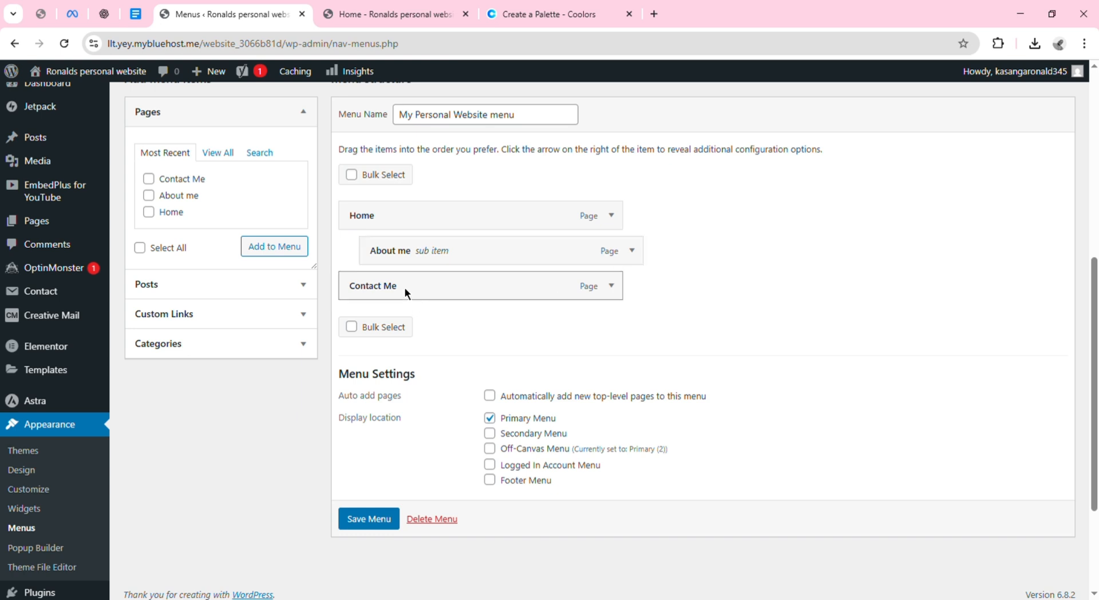
Move About me back to the top level of the menu structure and save the menu for the Primary Menu location.
mouse_move(404, 286)
left_mouse_down()
mouse_move(463, 281)
mouse_move(404, 284)
left_mouse_up()
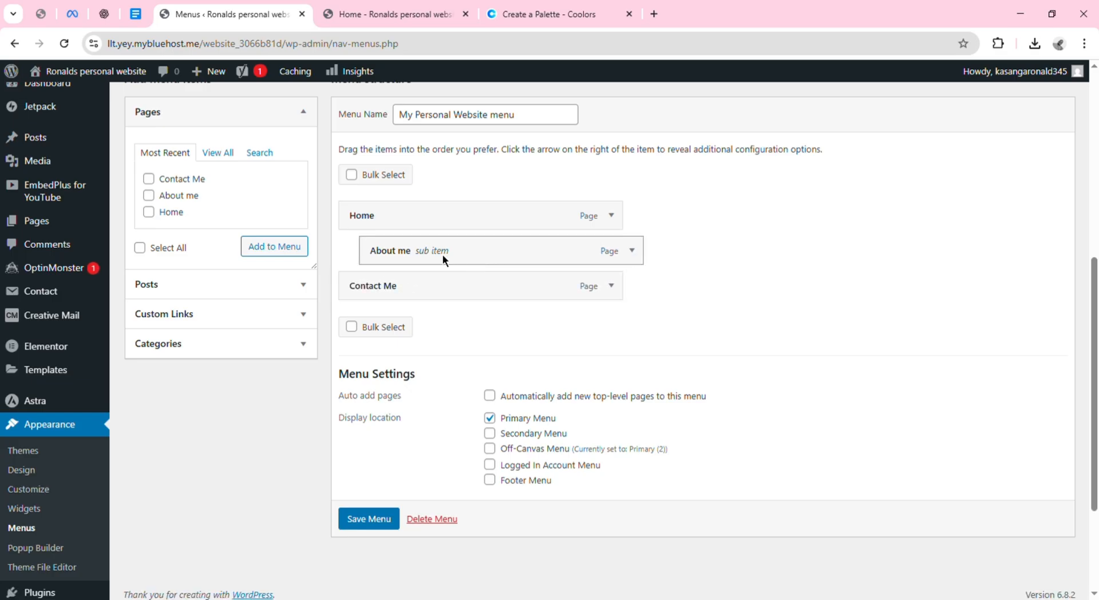
left_click_drag(442, 253, 419, 252)
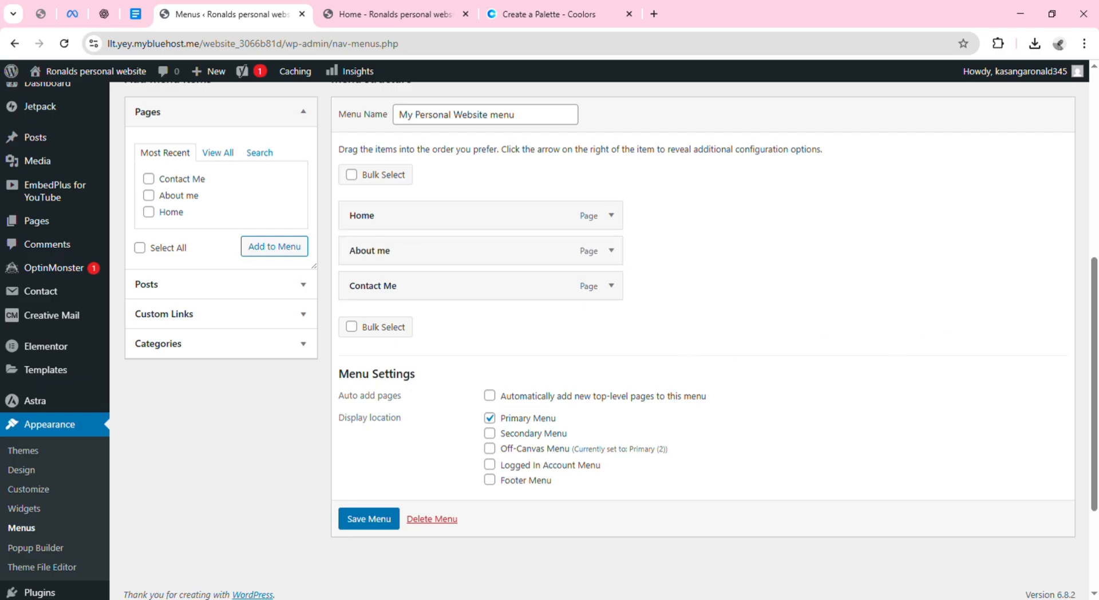
scroll(599, 341, "up", 2)
scroll(599, 340, "down", 1)
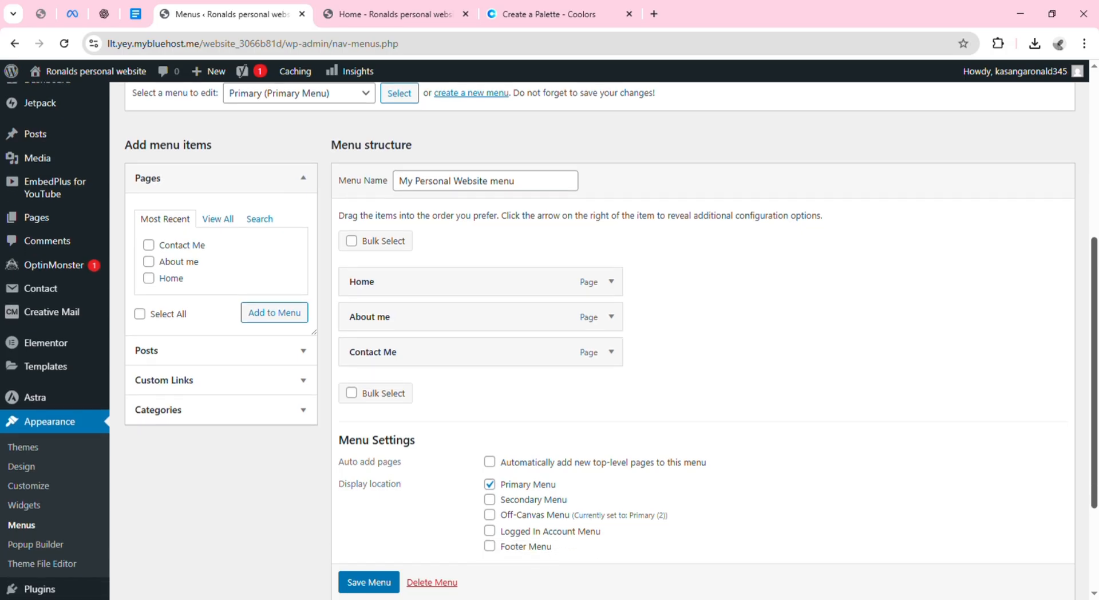
scroll(599, 340, "down", 1)
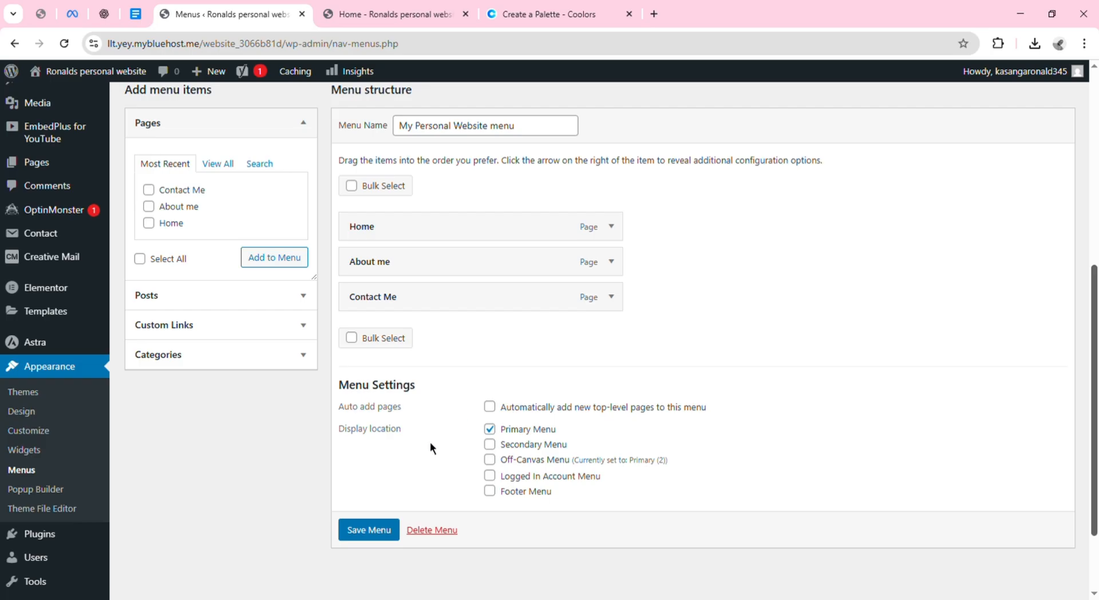
left_click(377, 536)
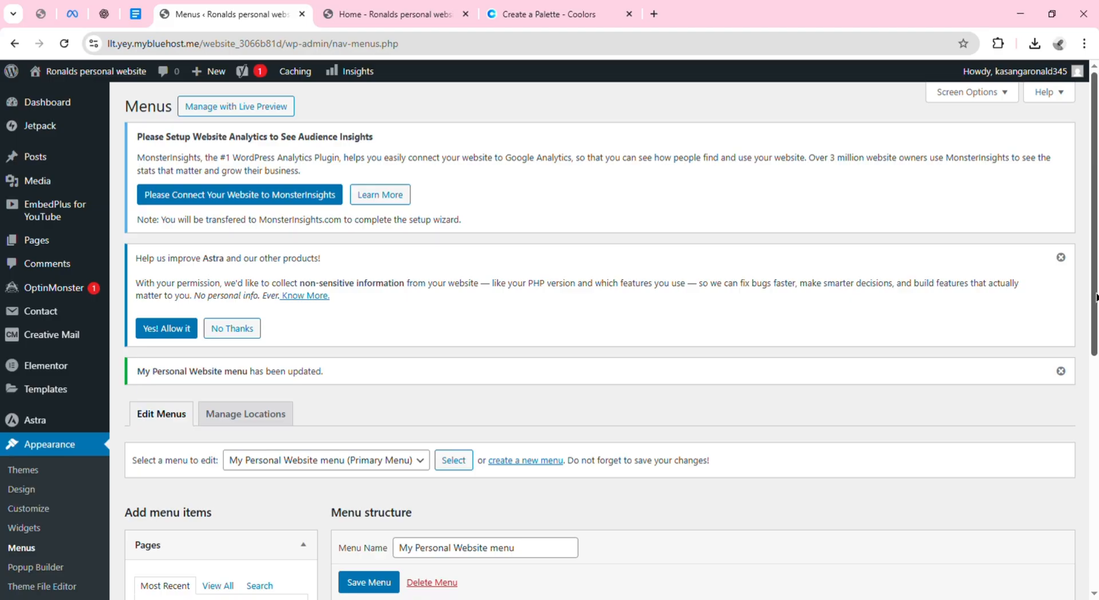
Close the outdated site preview and reopen the live site in a new tab to check the saved navigation menu.
left_click_drag(1096, 298, 1074, 238)
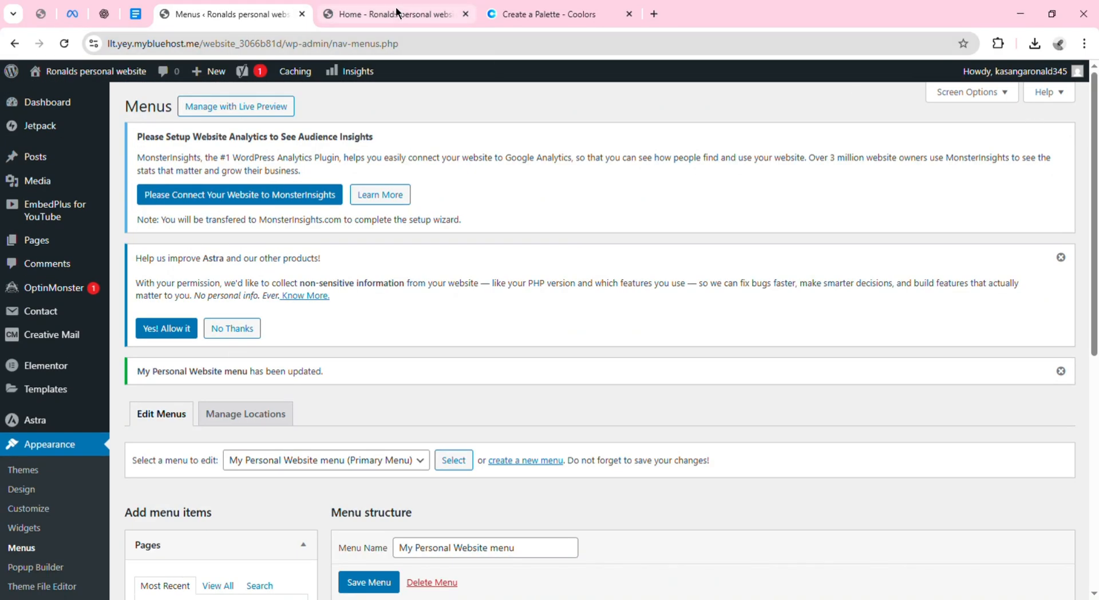
left_click(466, 14)
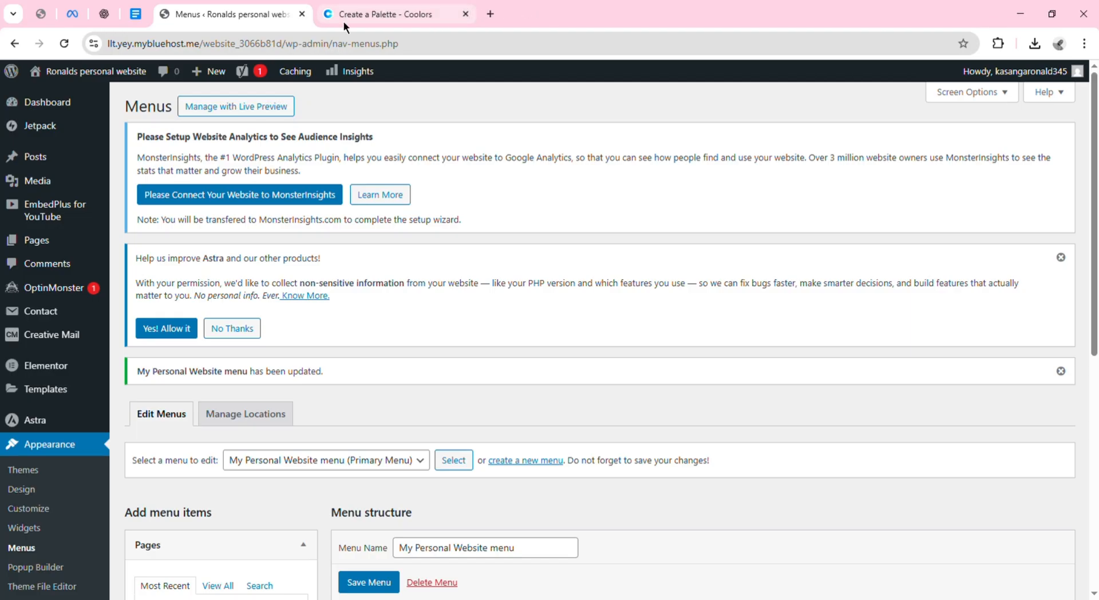
mouse_move(87, 77)
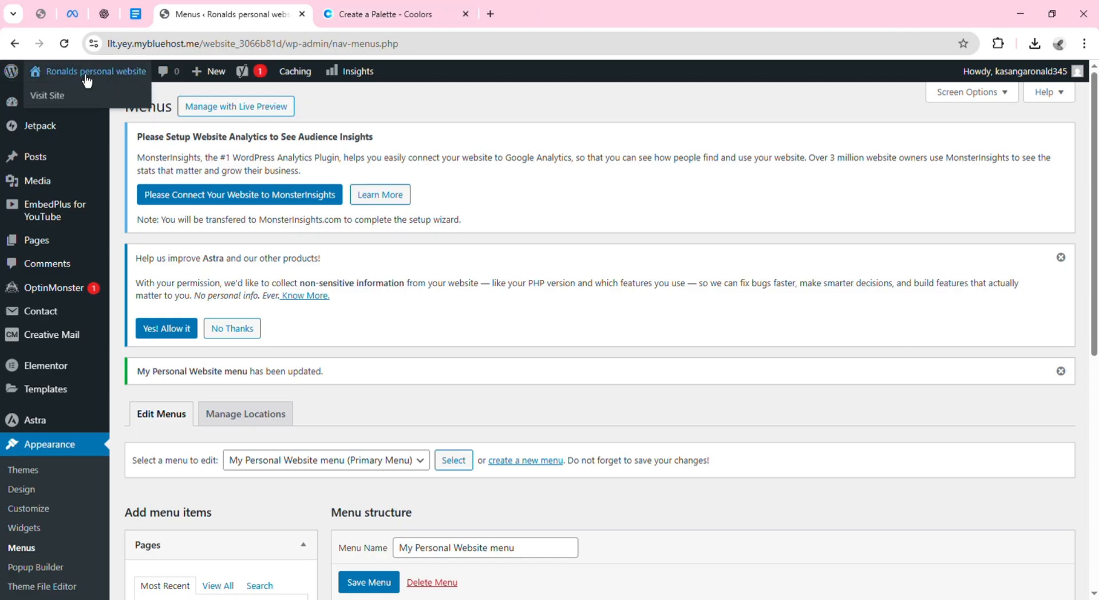
middle_click(69, 107)
left_click(401, 13)
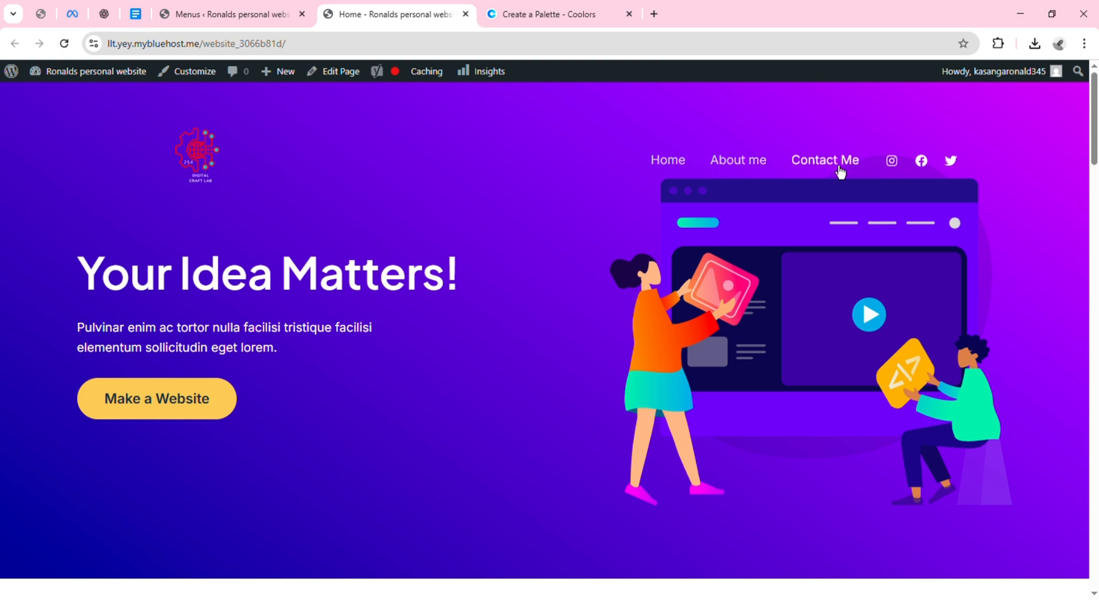
Return to the menu editor and review the menu structure and display location settings.
left_click(247, 19)
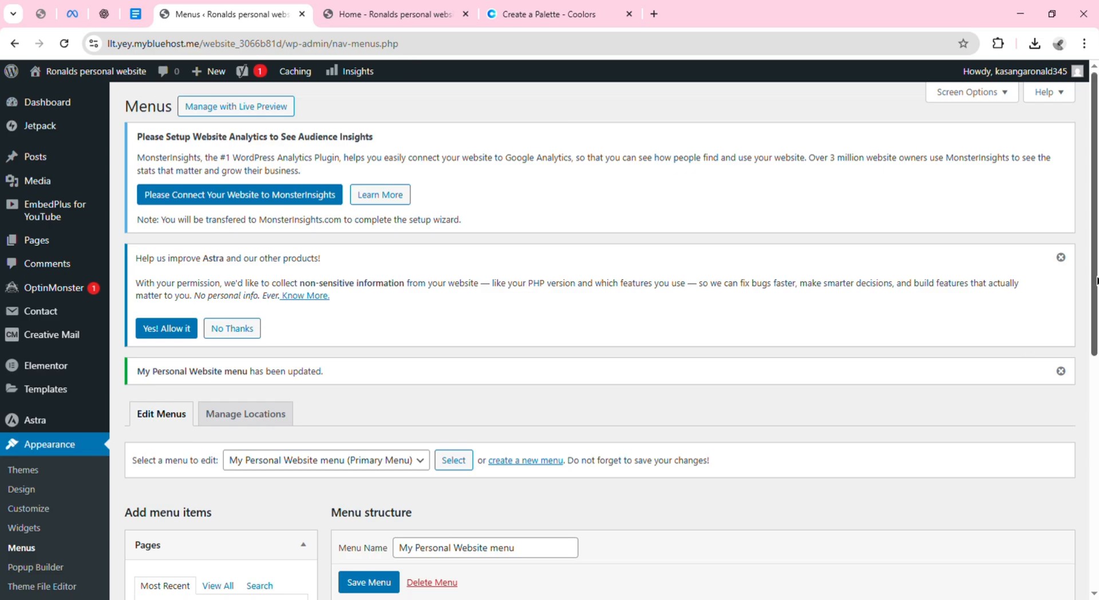
left_click_drag(1096, 281, 1096, 432)
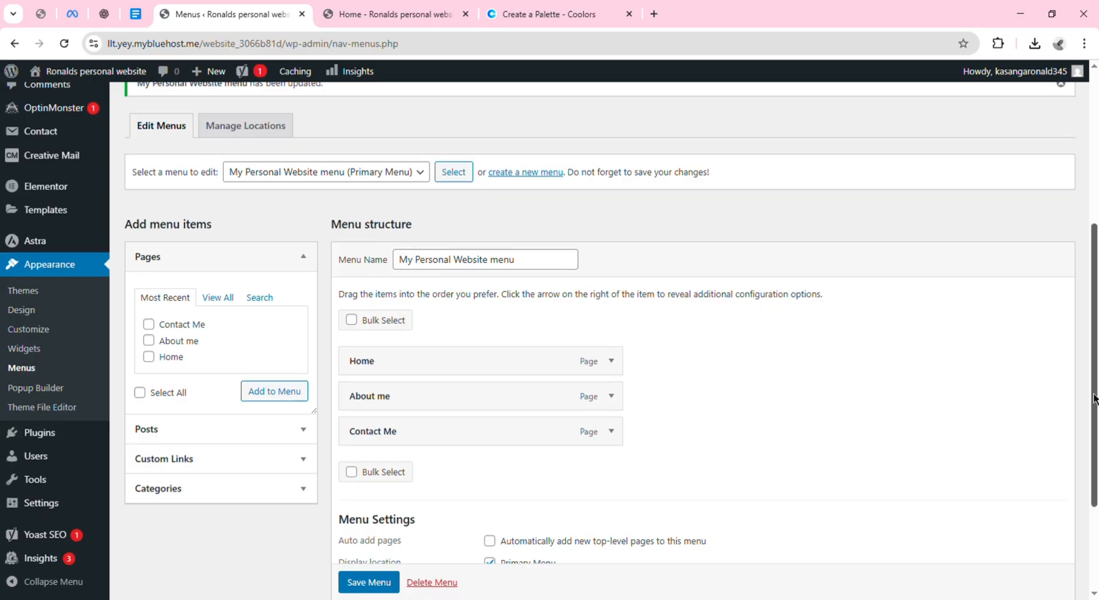
left_click_drag(1096, 397, 1096, 490)
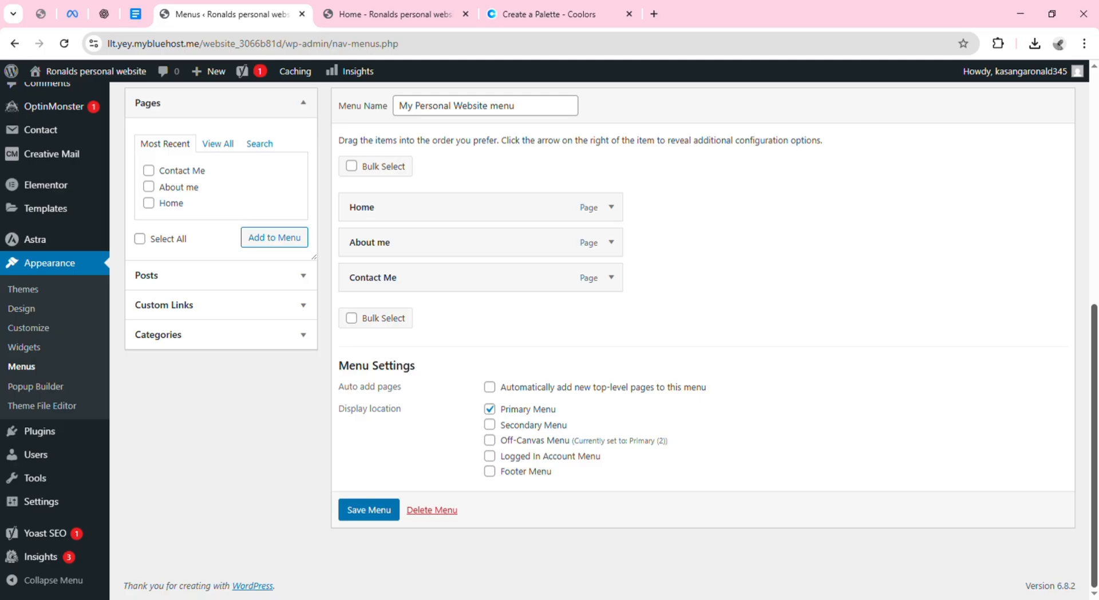